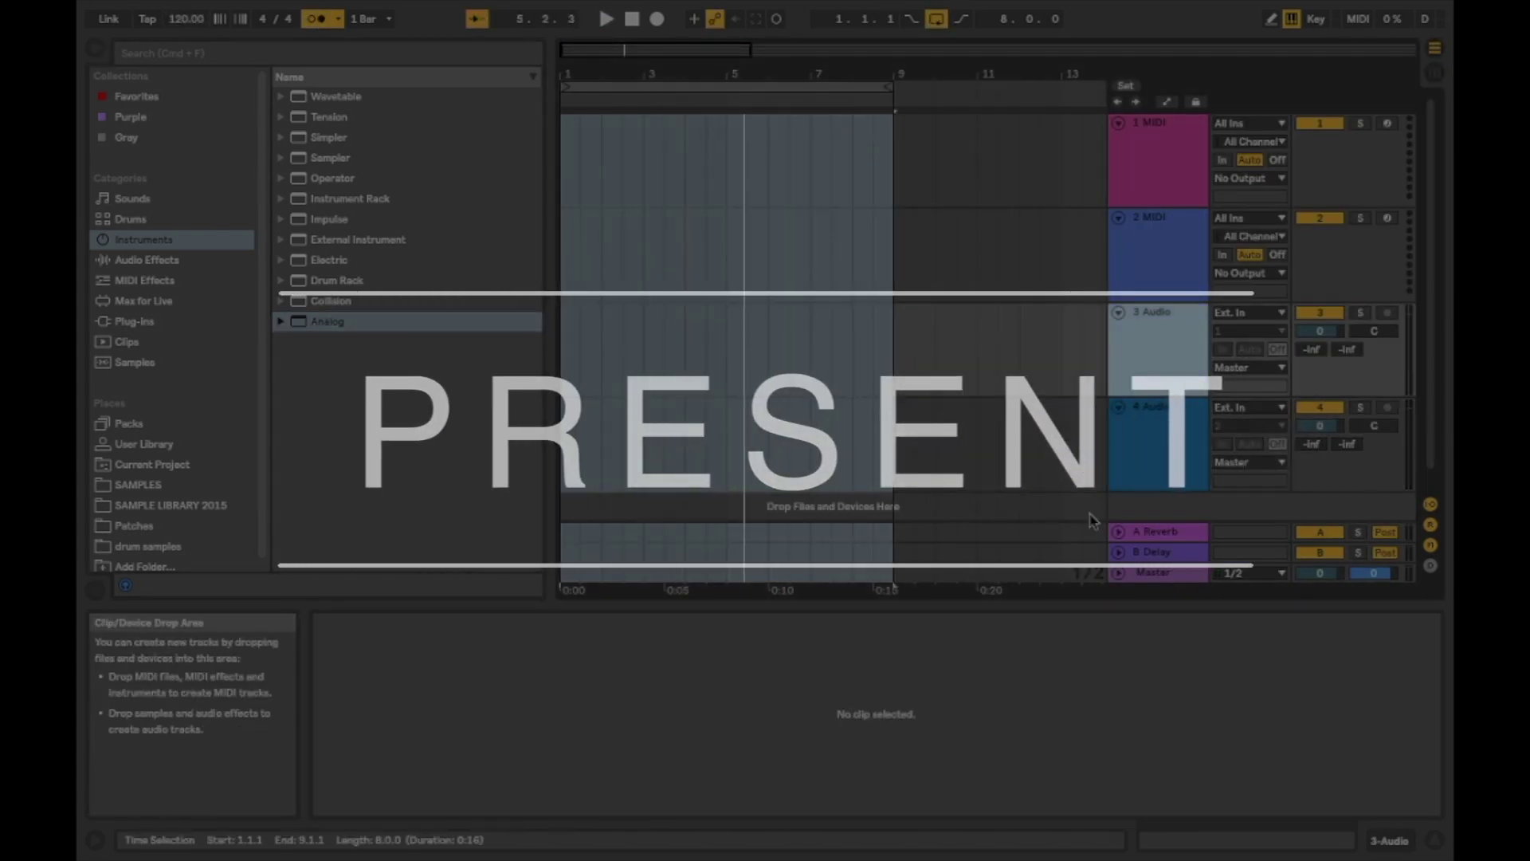
Step: Search the browser for 'loop' and drag the Jazz Lounge B loop onto track 3
click(133, 525)
click(319, 52)
text(loop)
drag(431, 301, 602, 343)
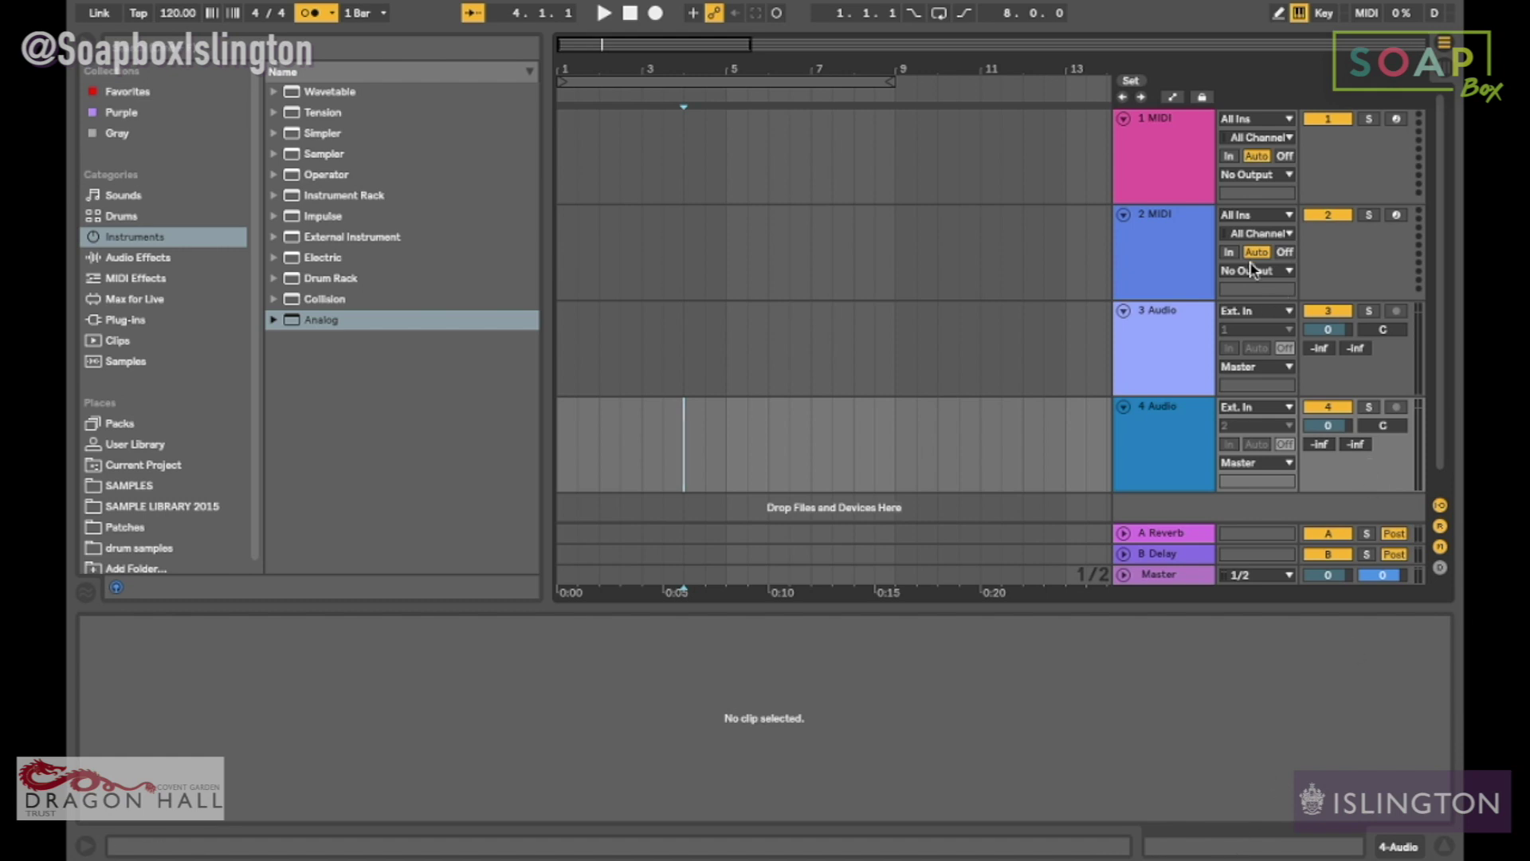
Step: Flip between Session and Arrangement views several times, finishing in Arrangement view
click(1442, 70)
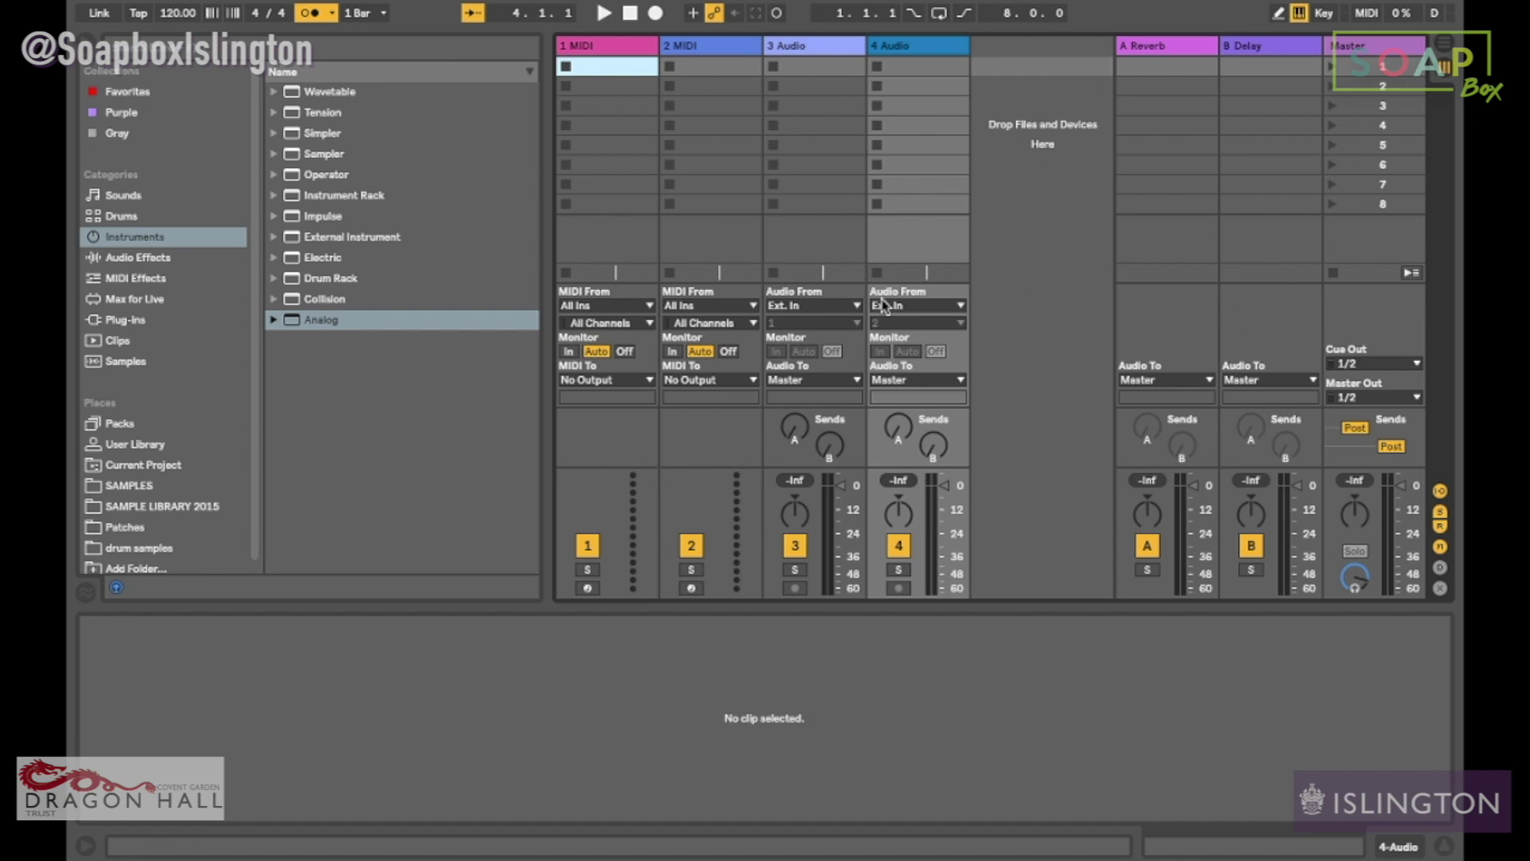
click(1444, 43)
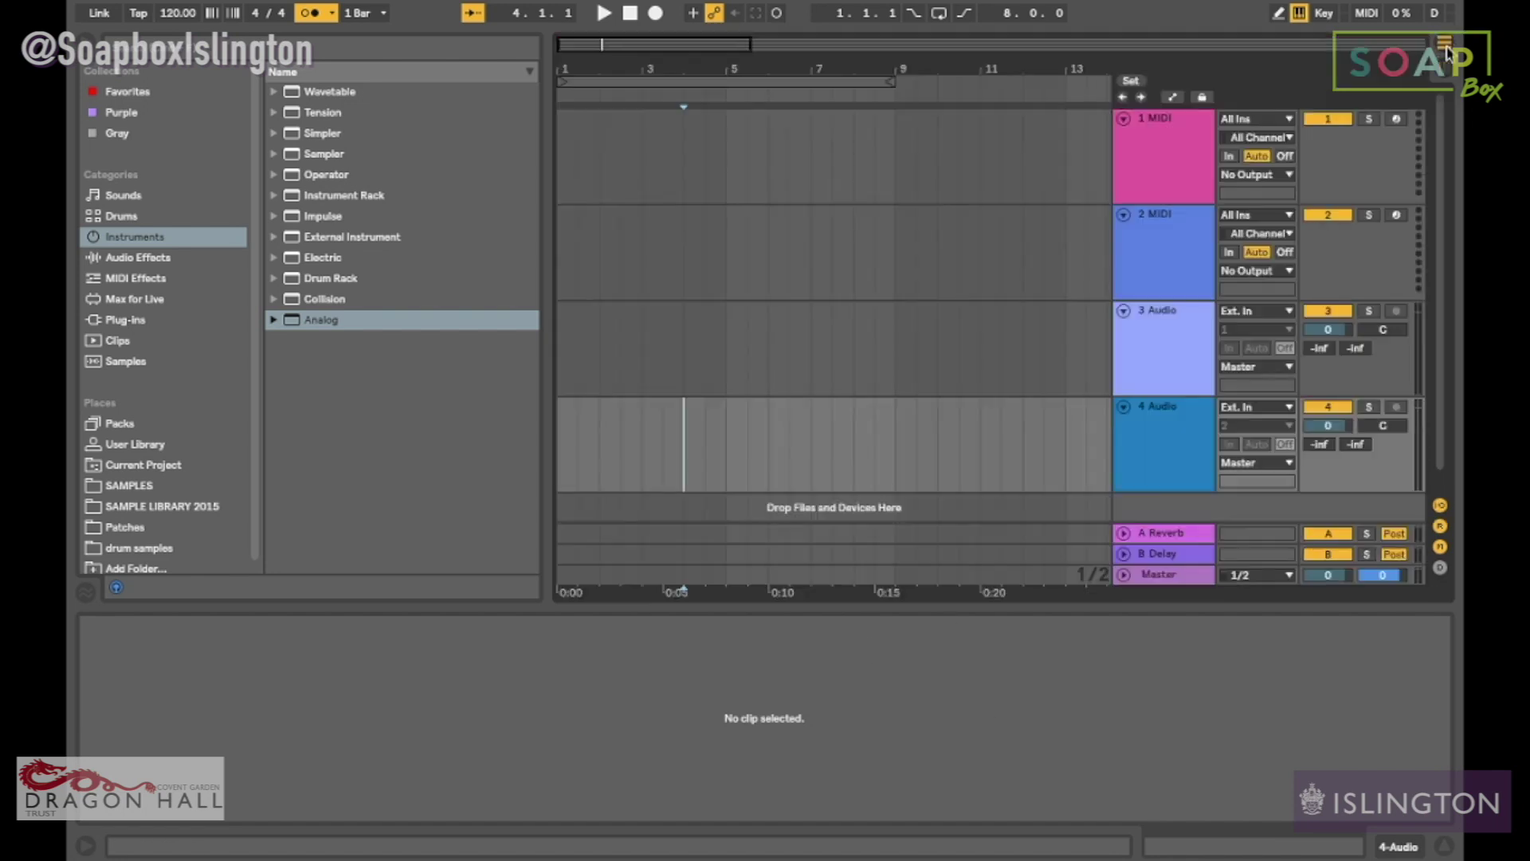
click(1449, 80)
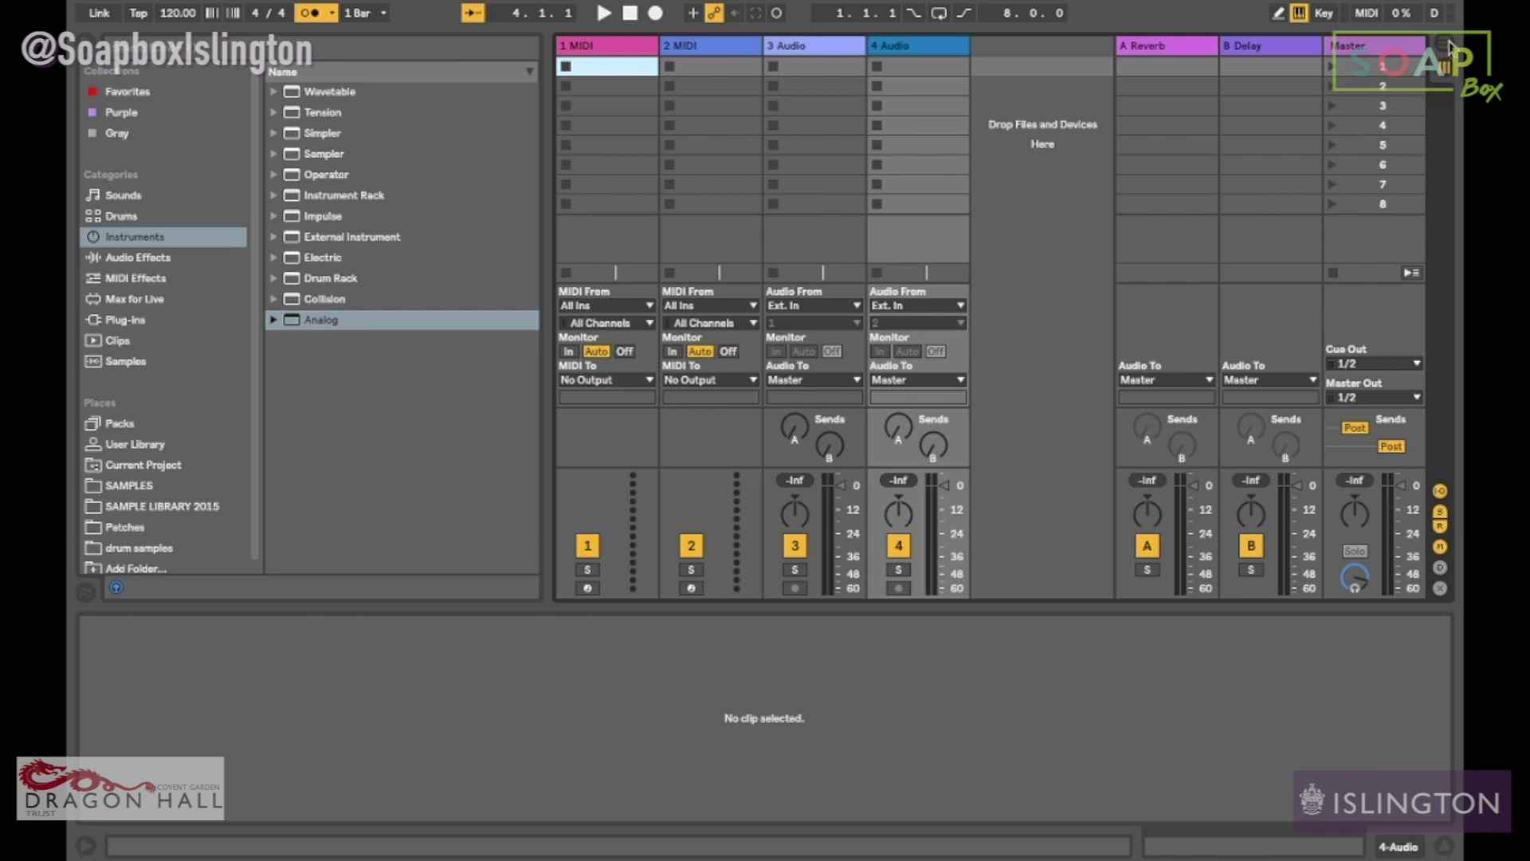
click(1448, 50)
click(1448, 46)
click(1449, 48)
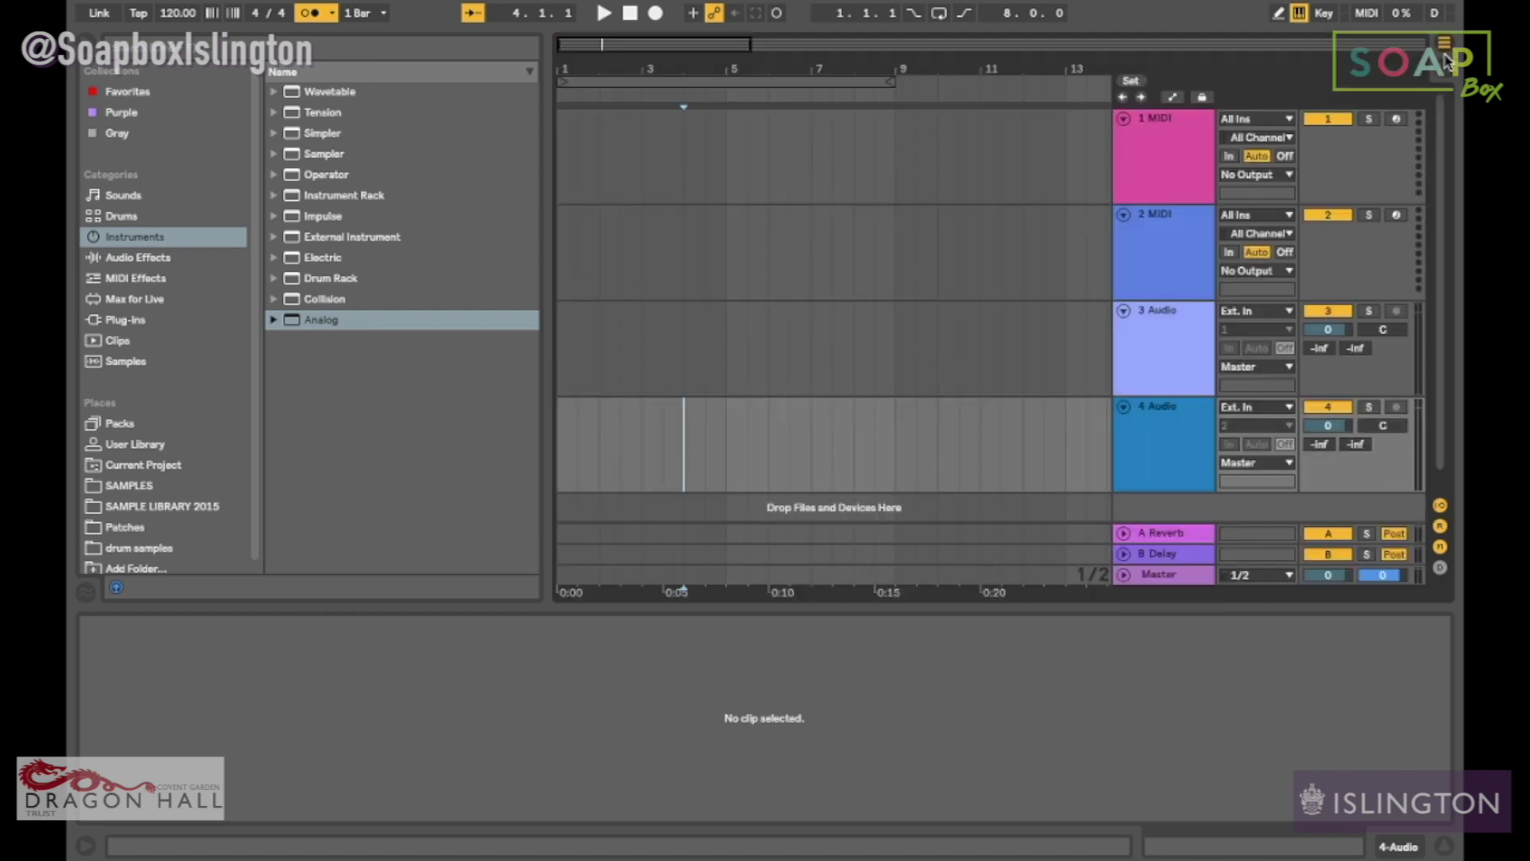
click(1449, 48)
click(1449, 47)
Step: Start playback and select the looped bars 1–9 across every track
key(space)
click(680, 83)
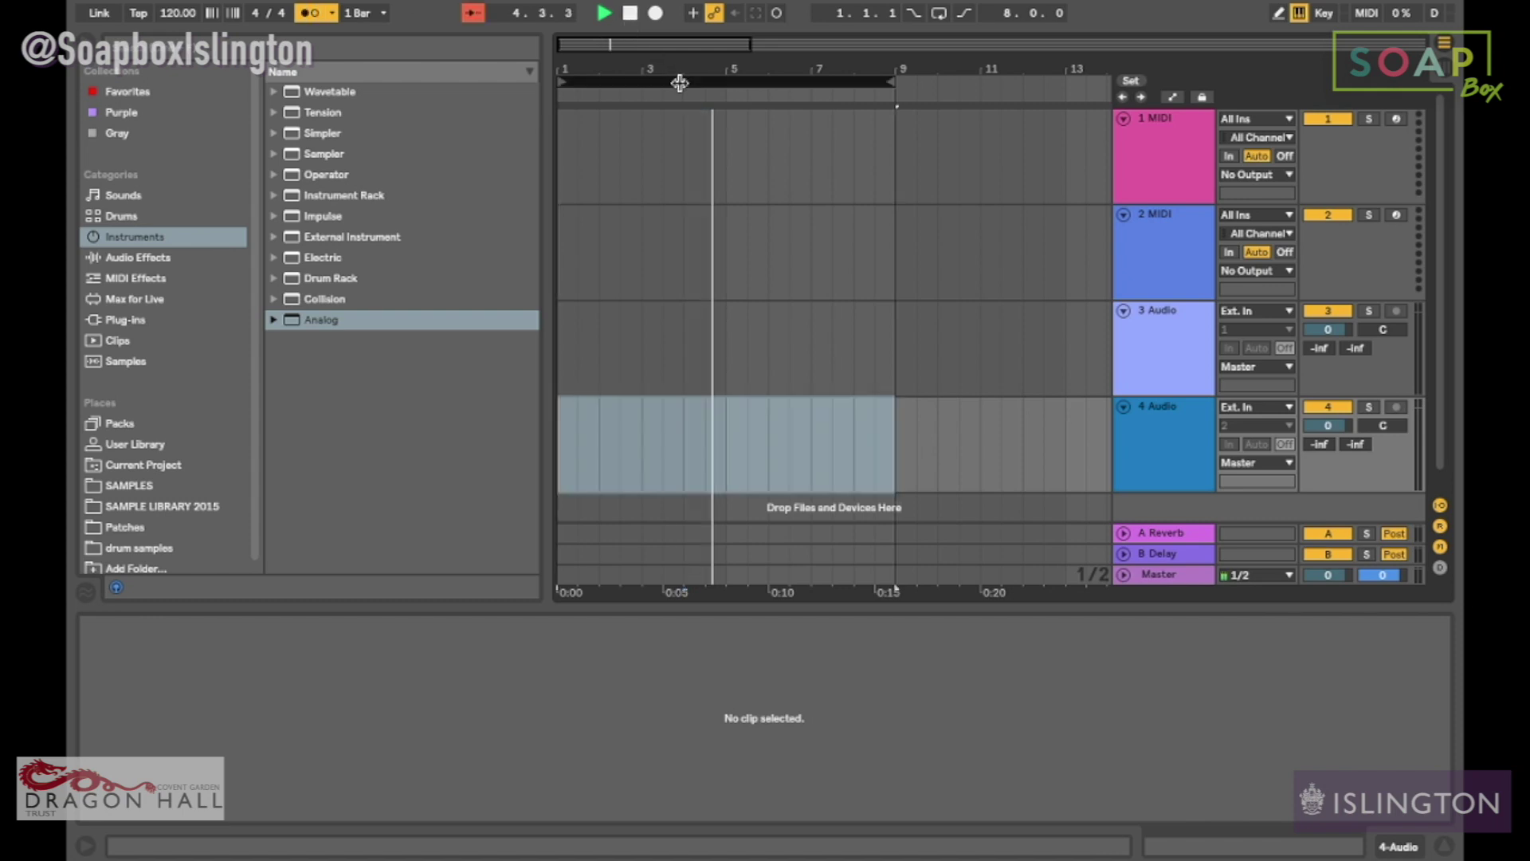
click(680, 83)
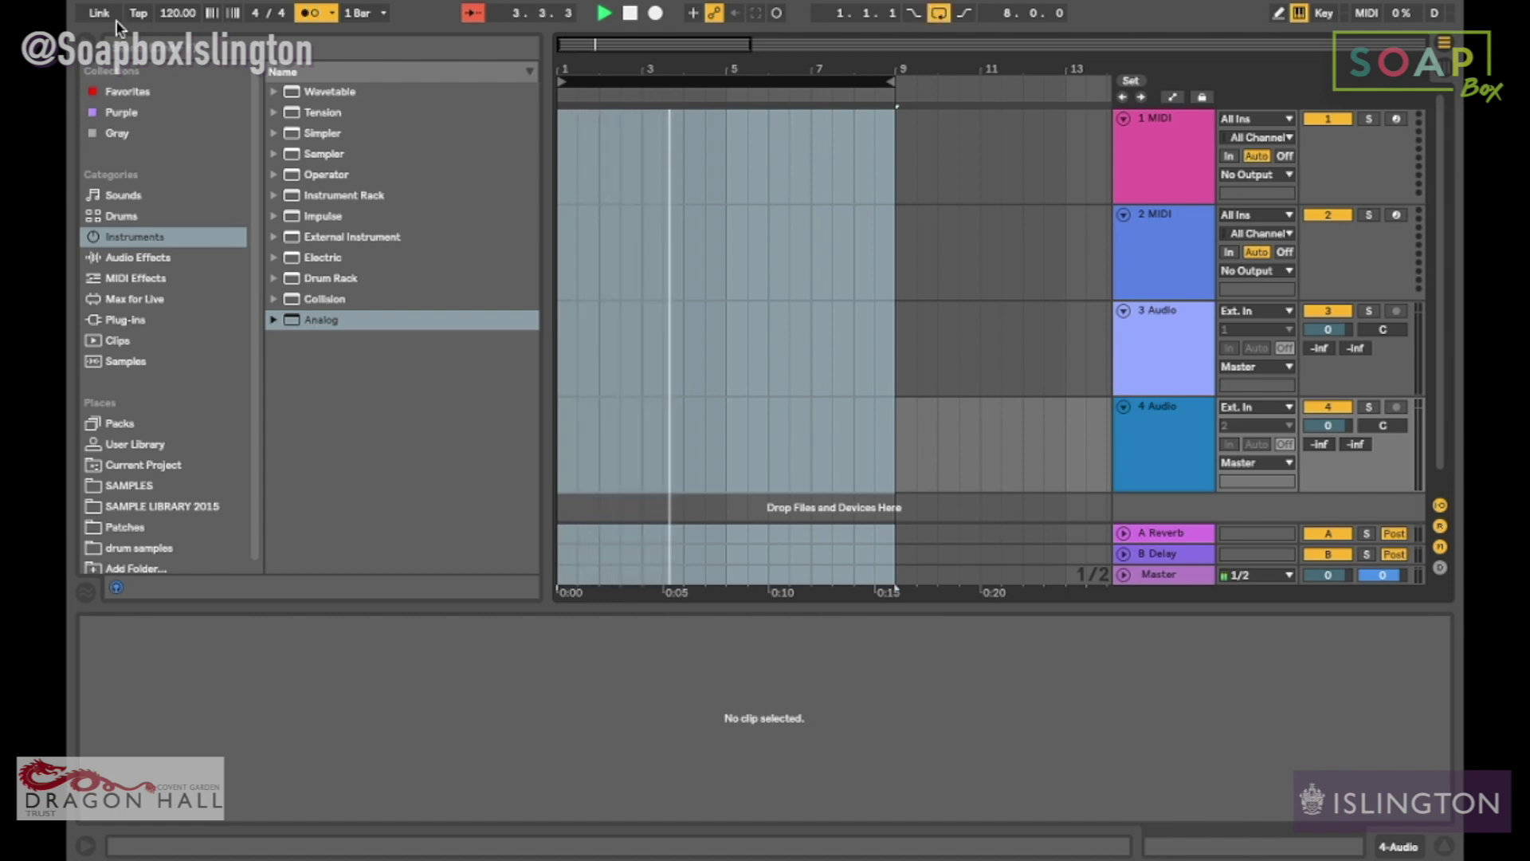
Step: Drag the song tempo up to 166 BPM, then back down to about 125 BPM
click(177, 13)
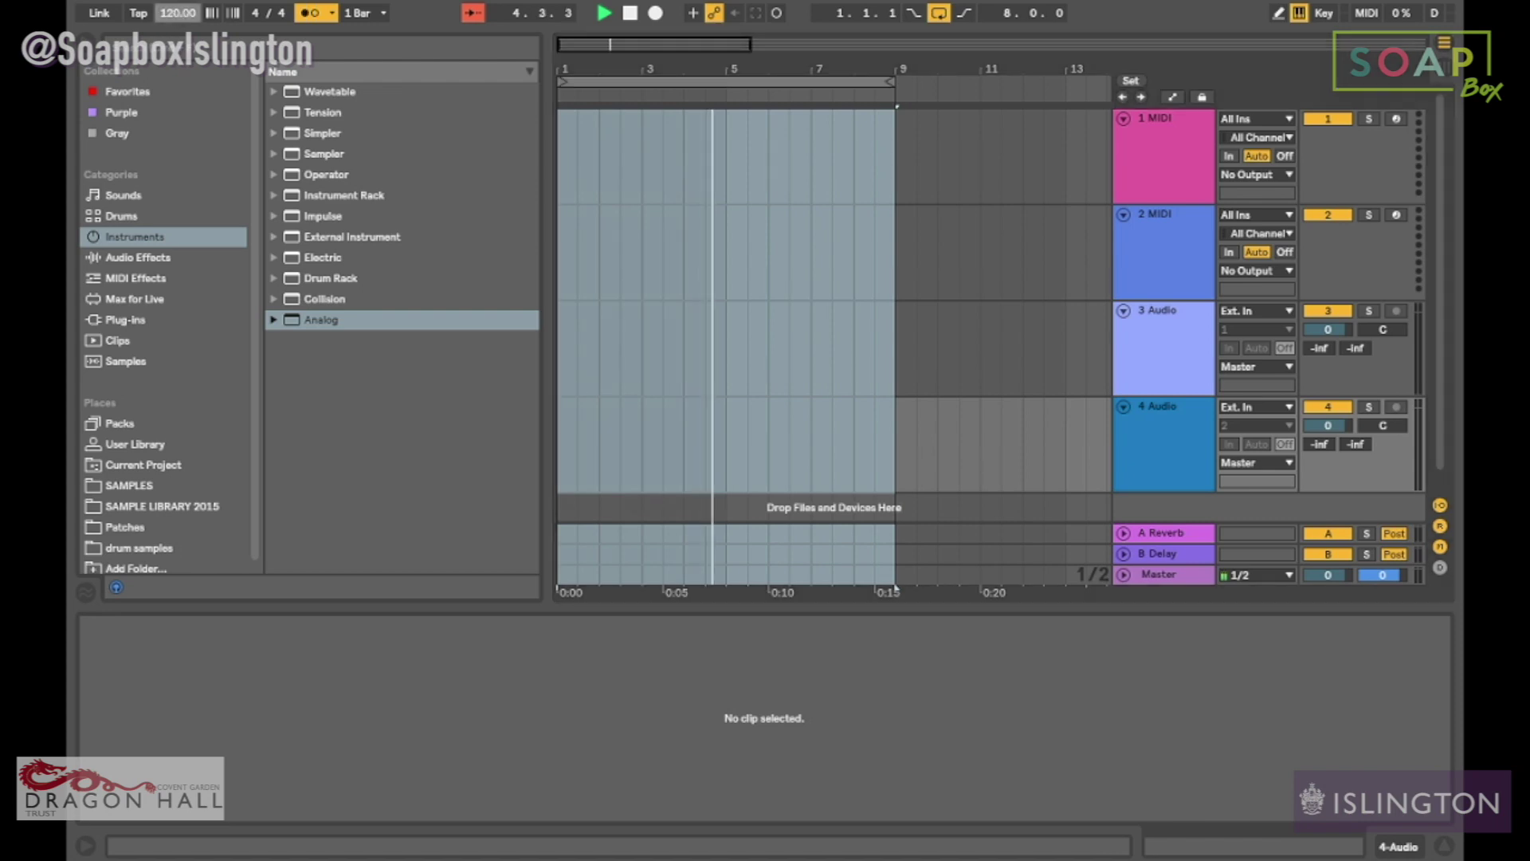
drag(177, 12, 177, 3)
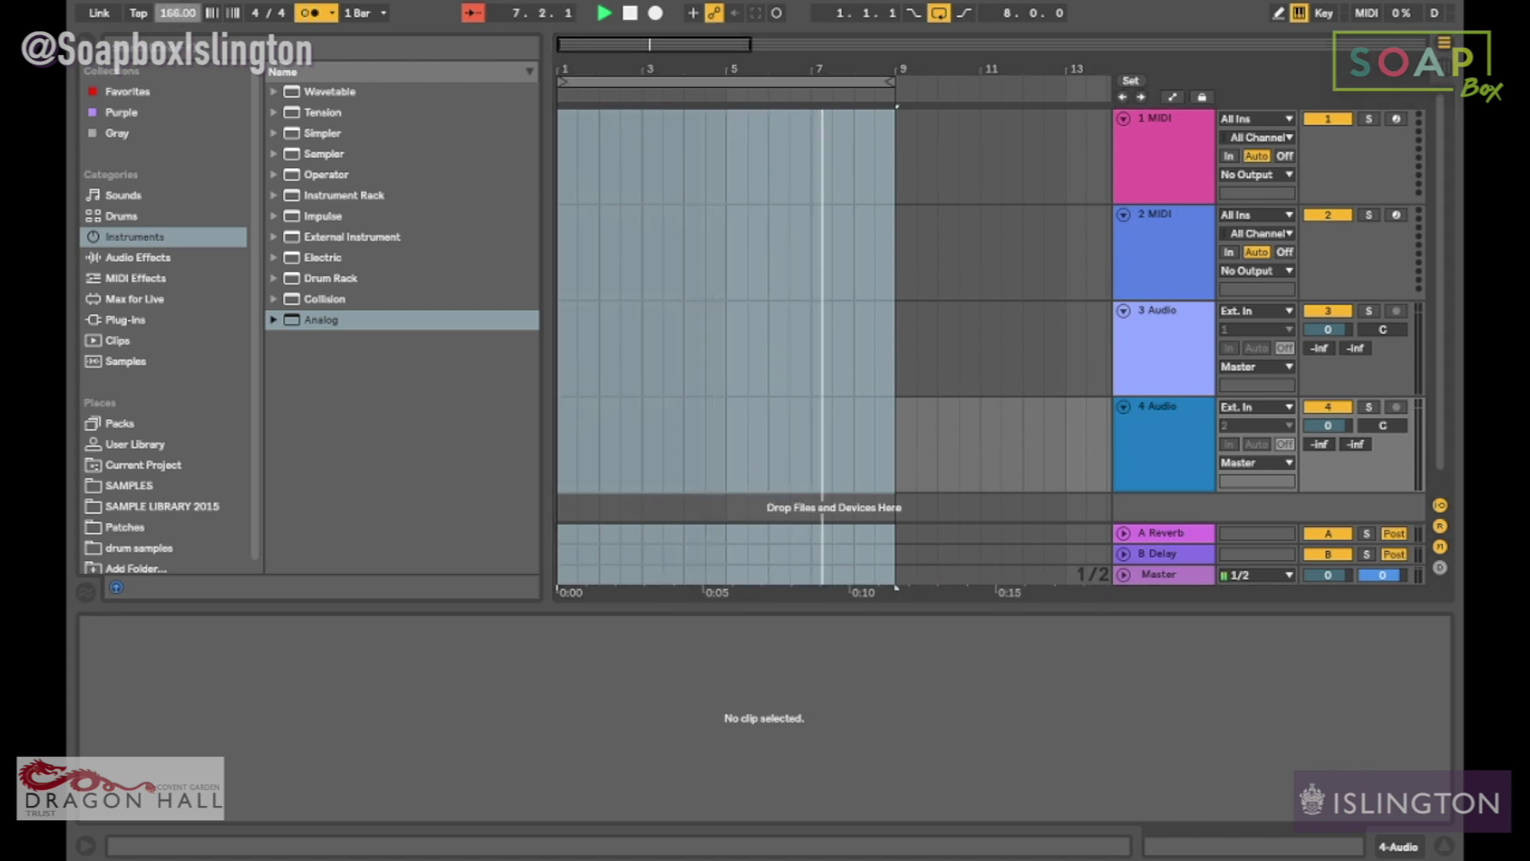
drag(176, 3, 175, 17)
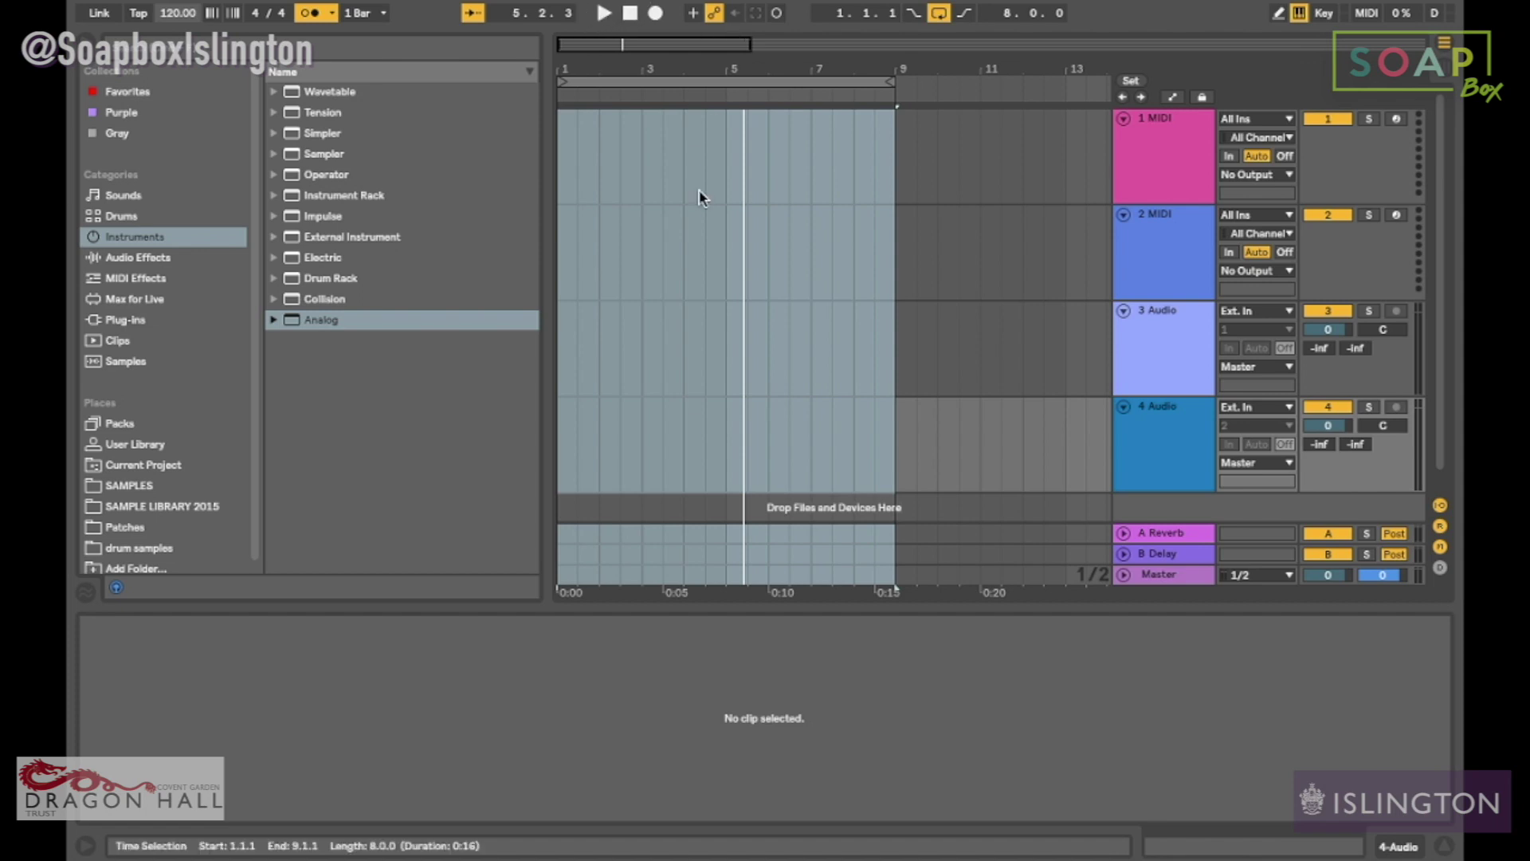
Step: Arm automation recording, open and close the Groove Pool, and select the 3 Audio track
click(715, 14)
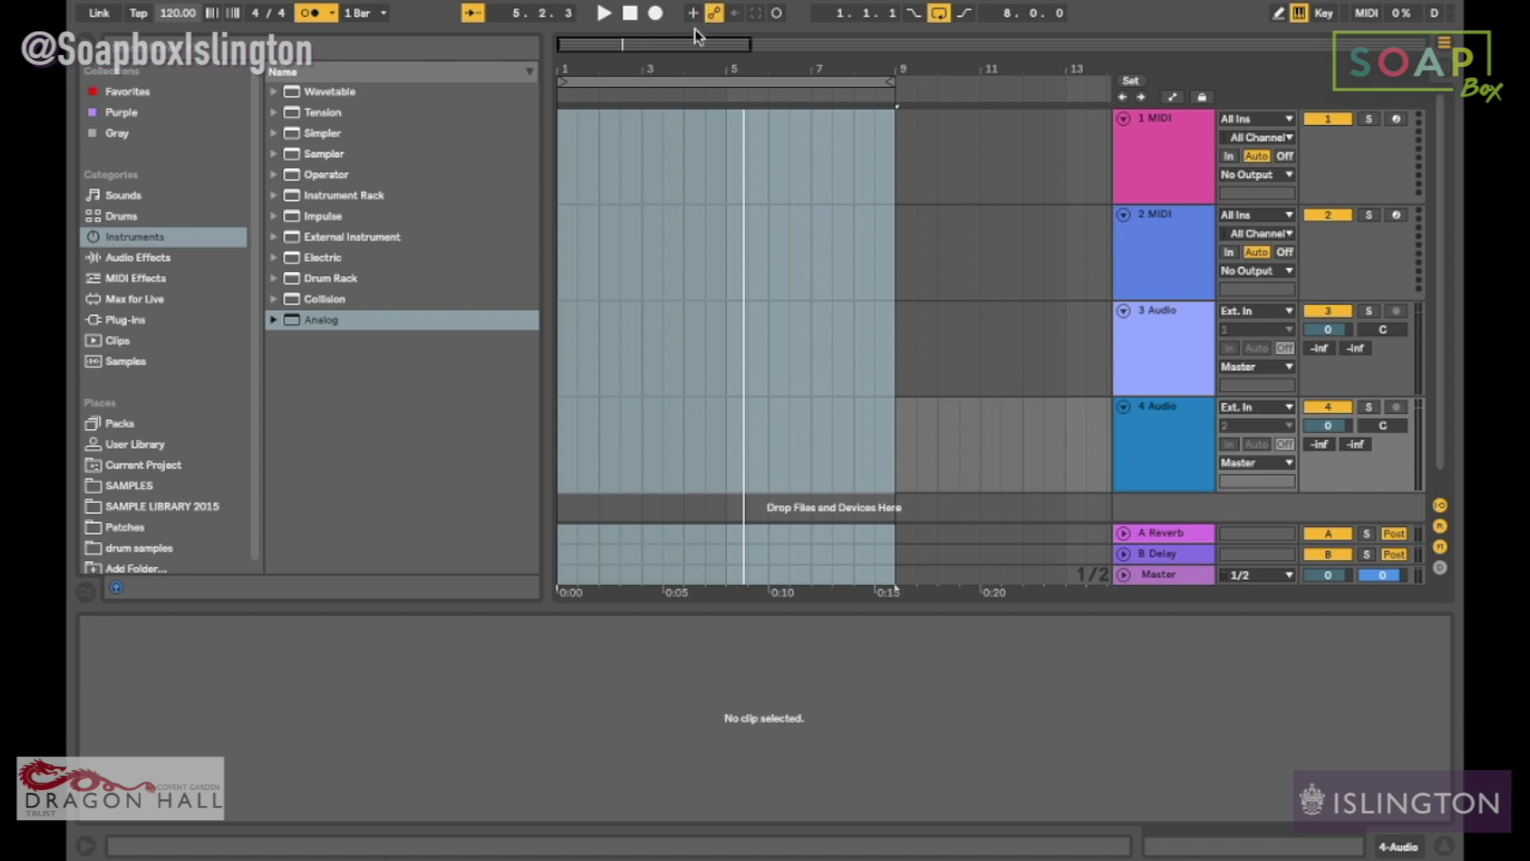
click(85, 599)
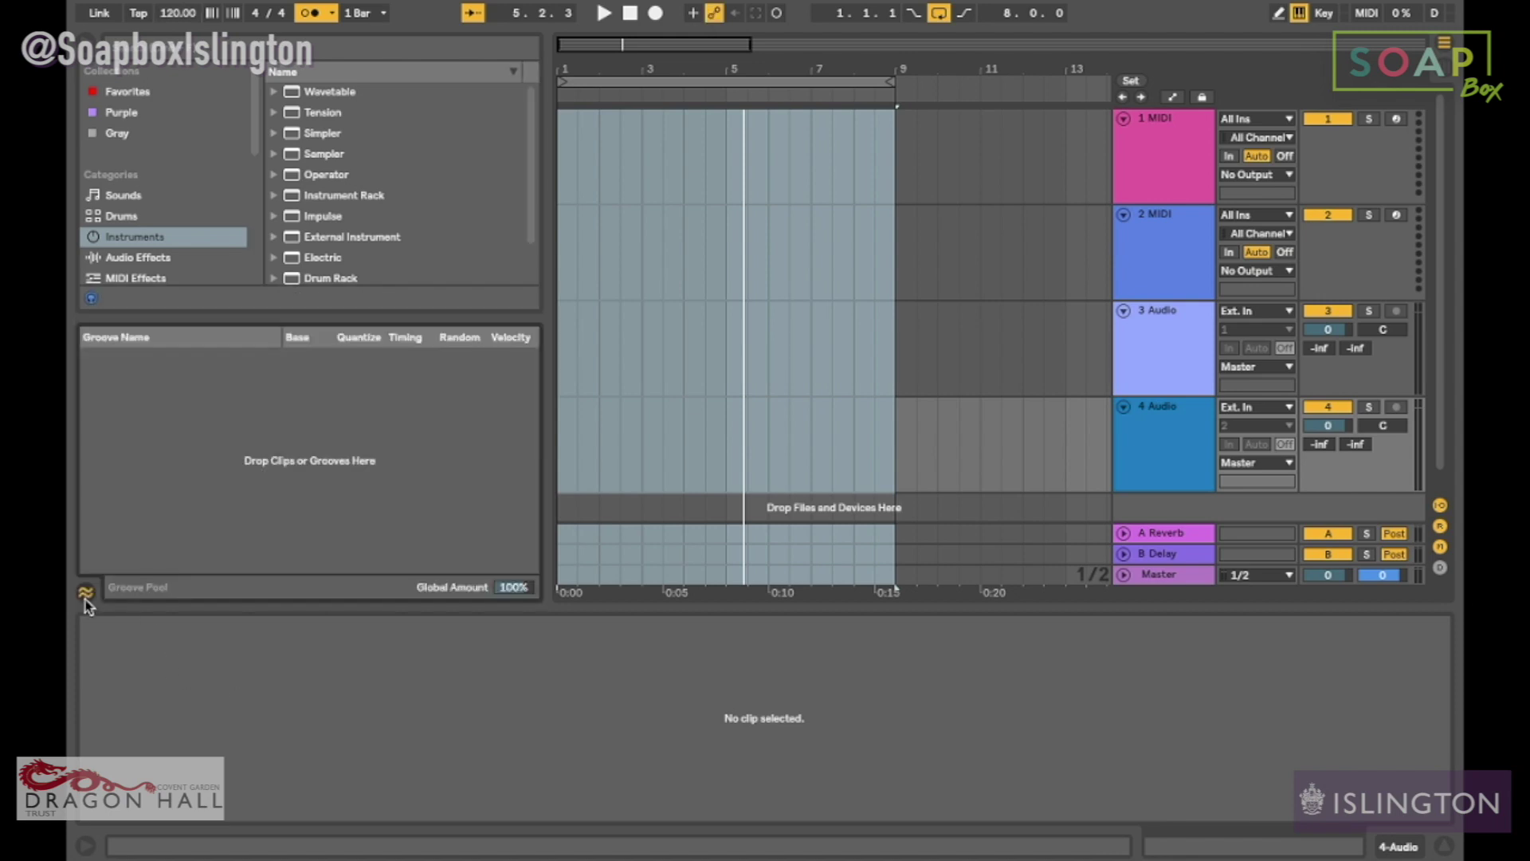
click(85, 599)
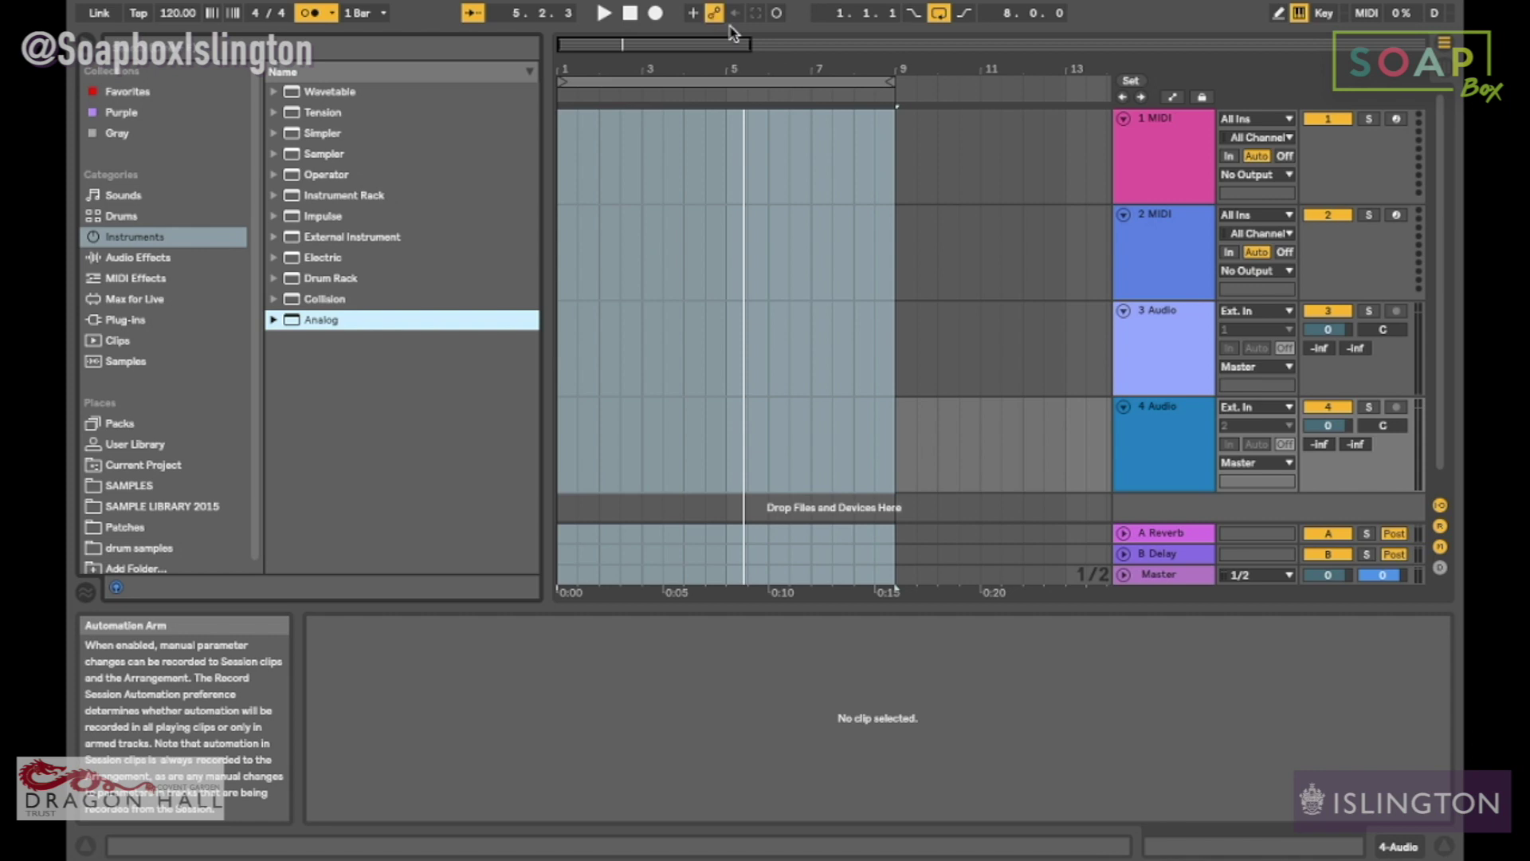
click(1180, 375)
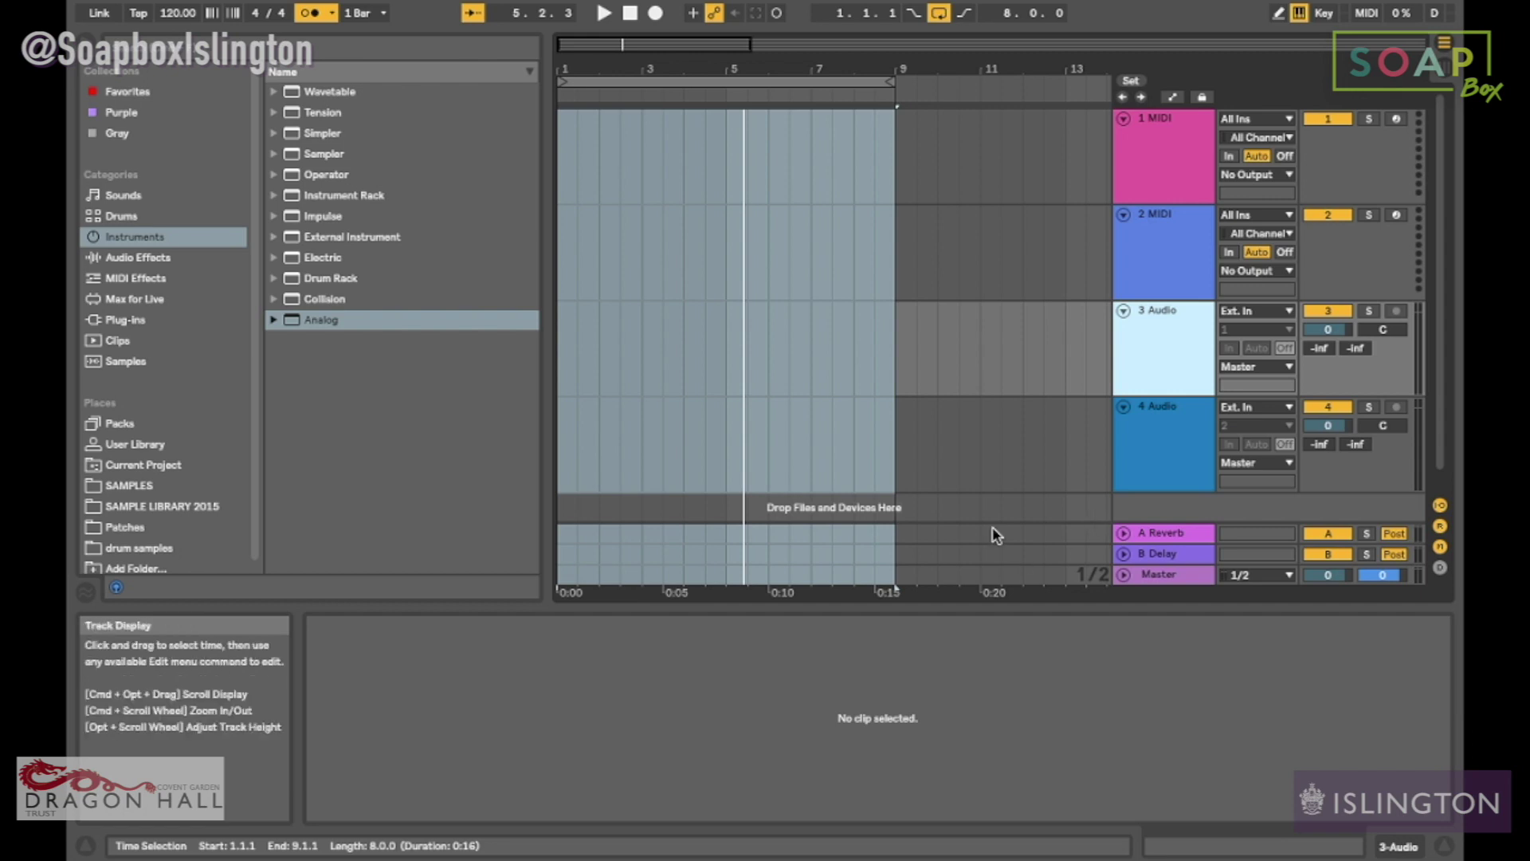
Step: Explore the SAMPLE LIBRARY 2015 and NEW SAMPLES folders in Patches and search for 'loop'
click(116, 527)
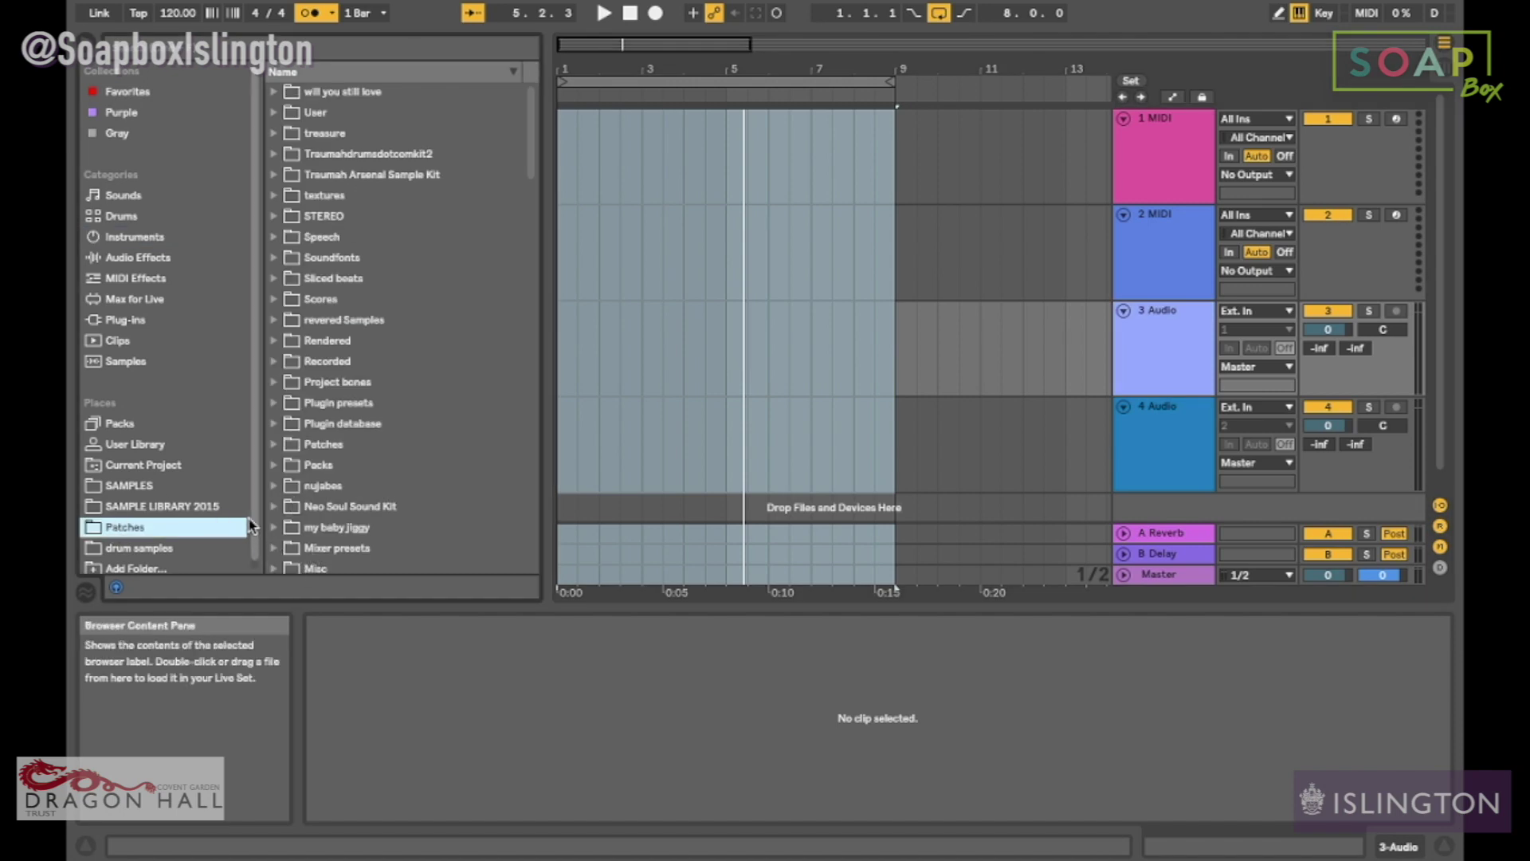
click(180, 511)
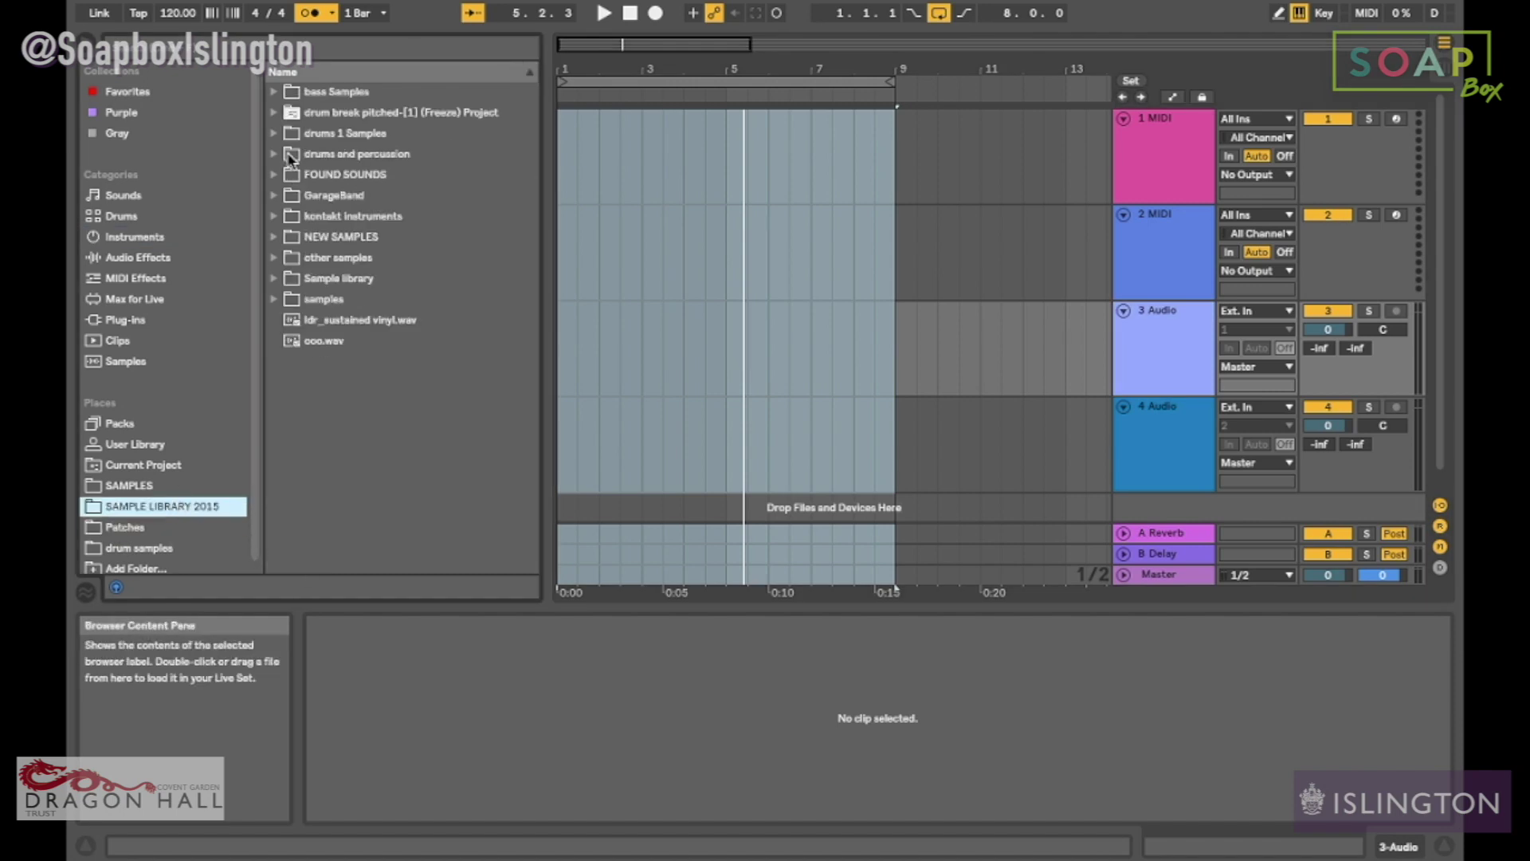
click(273, 216)
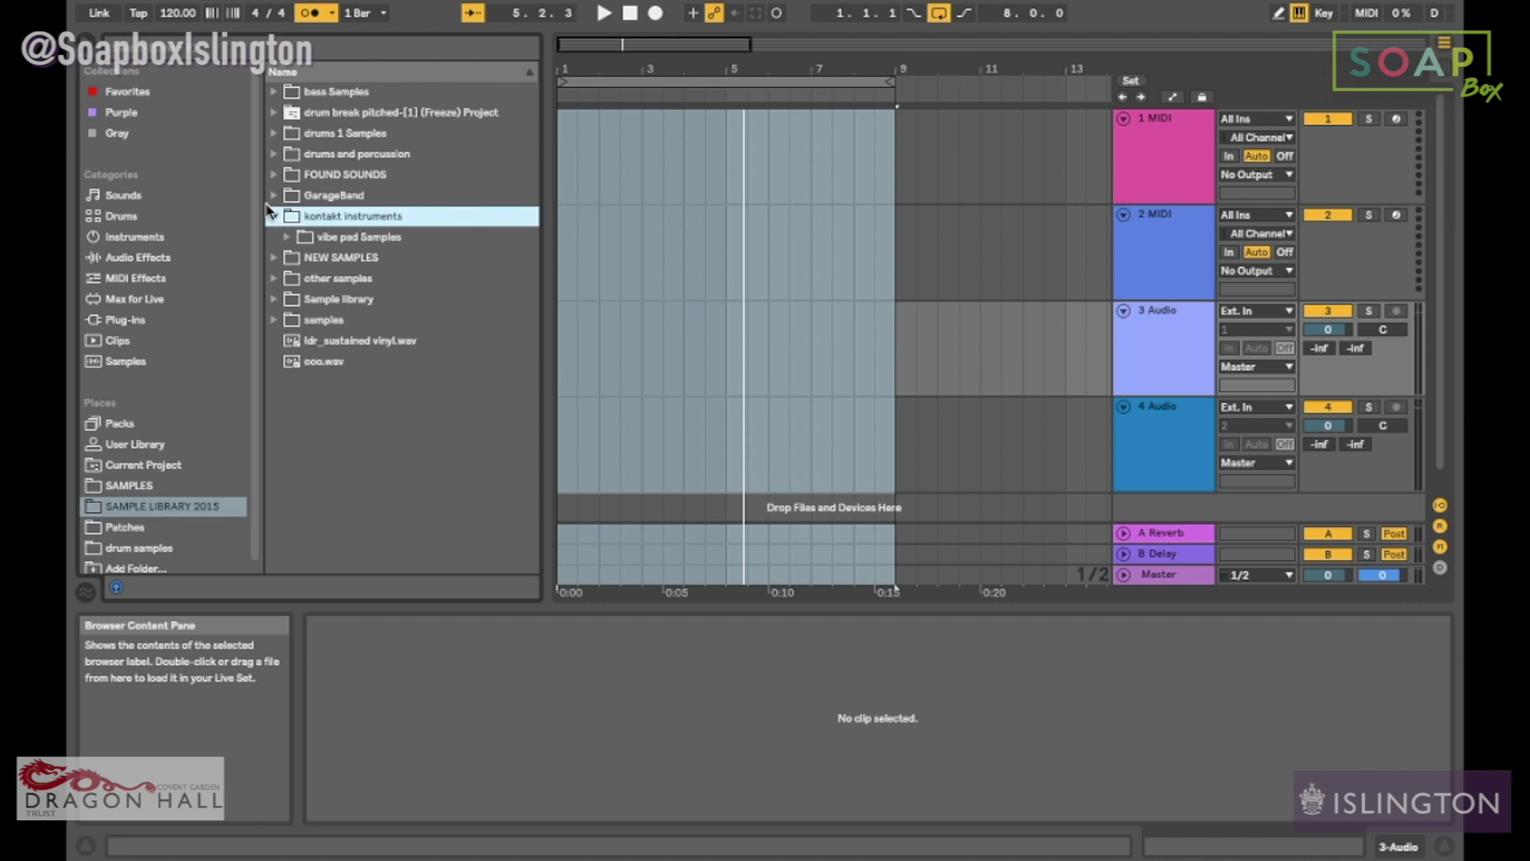
click(273, 216)
click(274, 237)
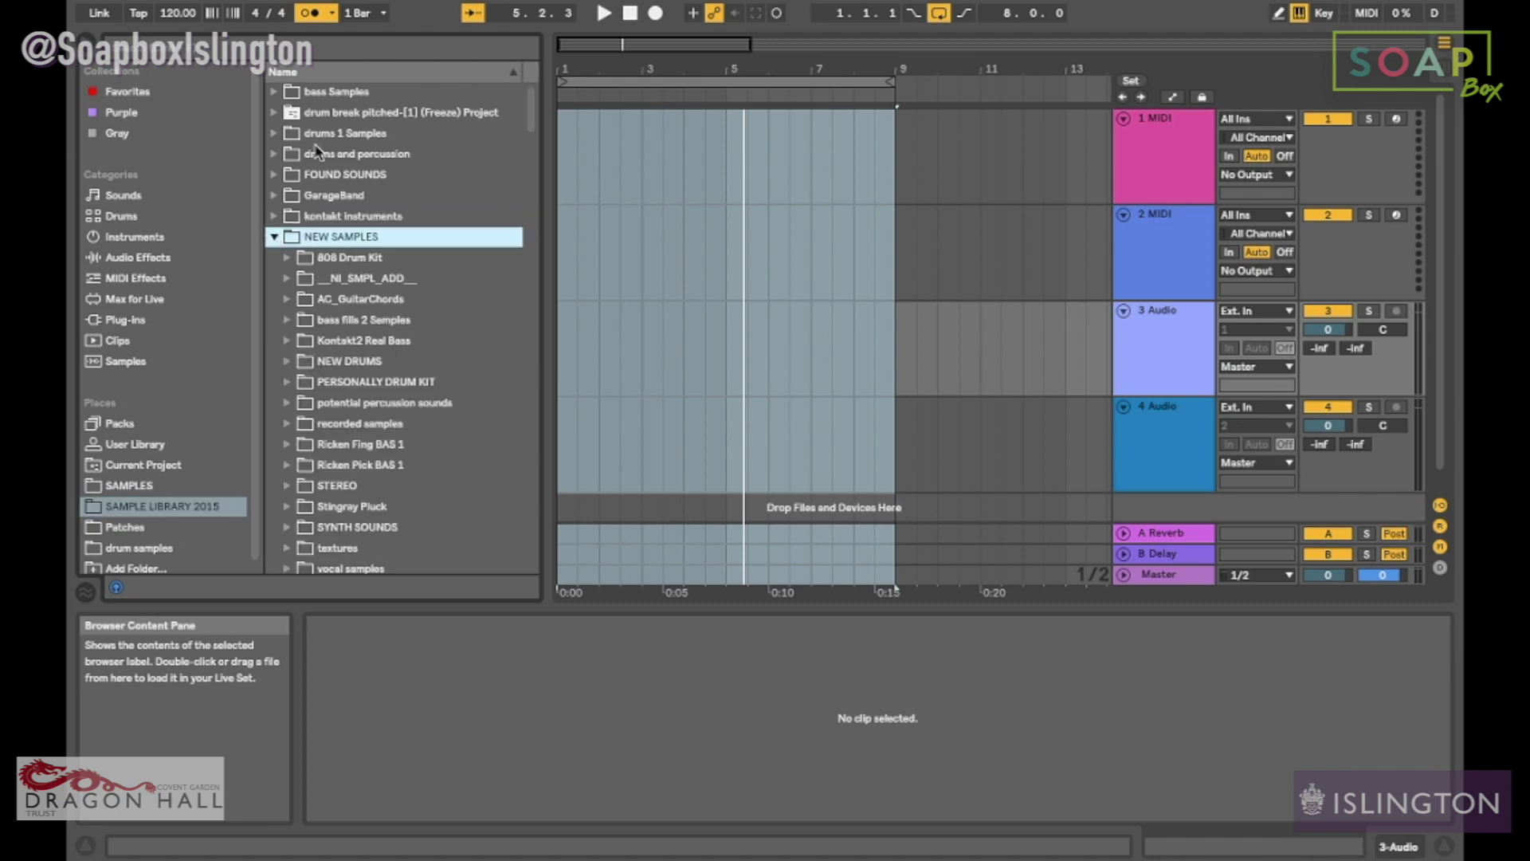
click(313, 52)
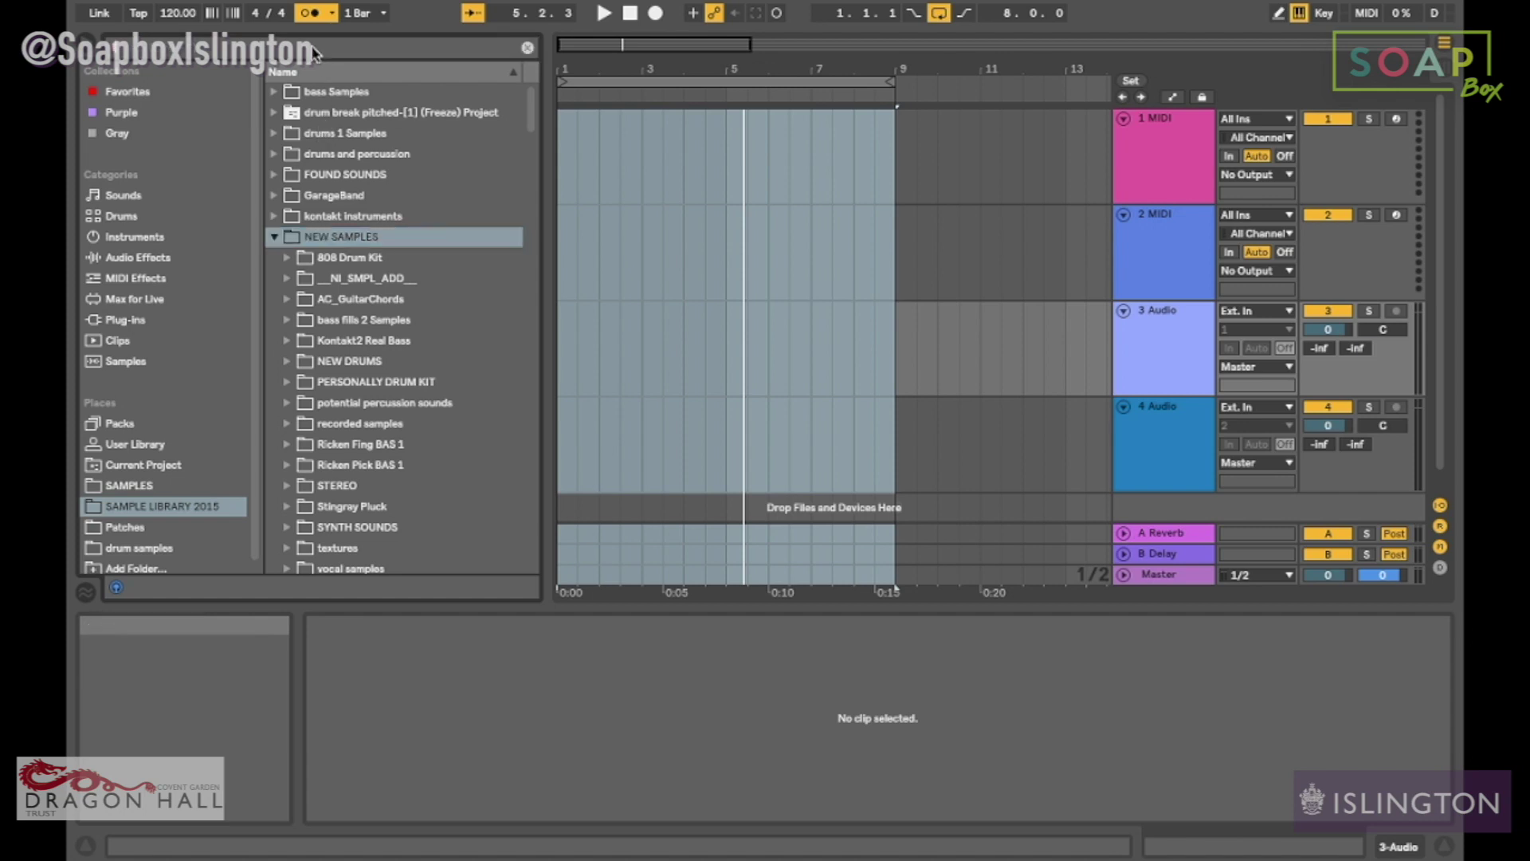
text(loop)
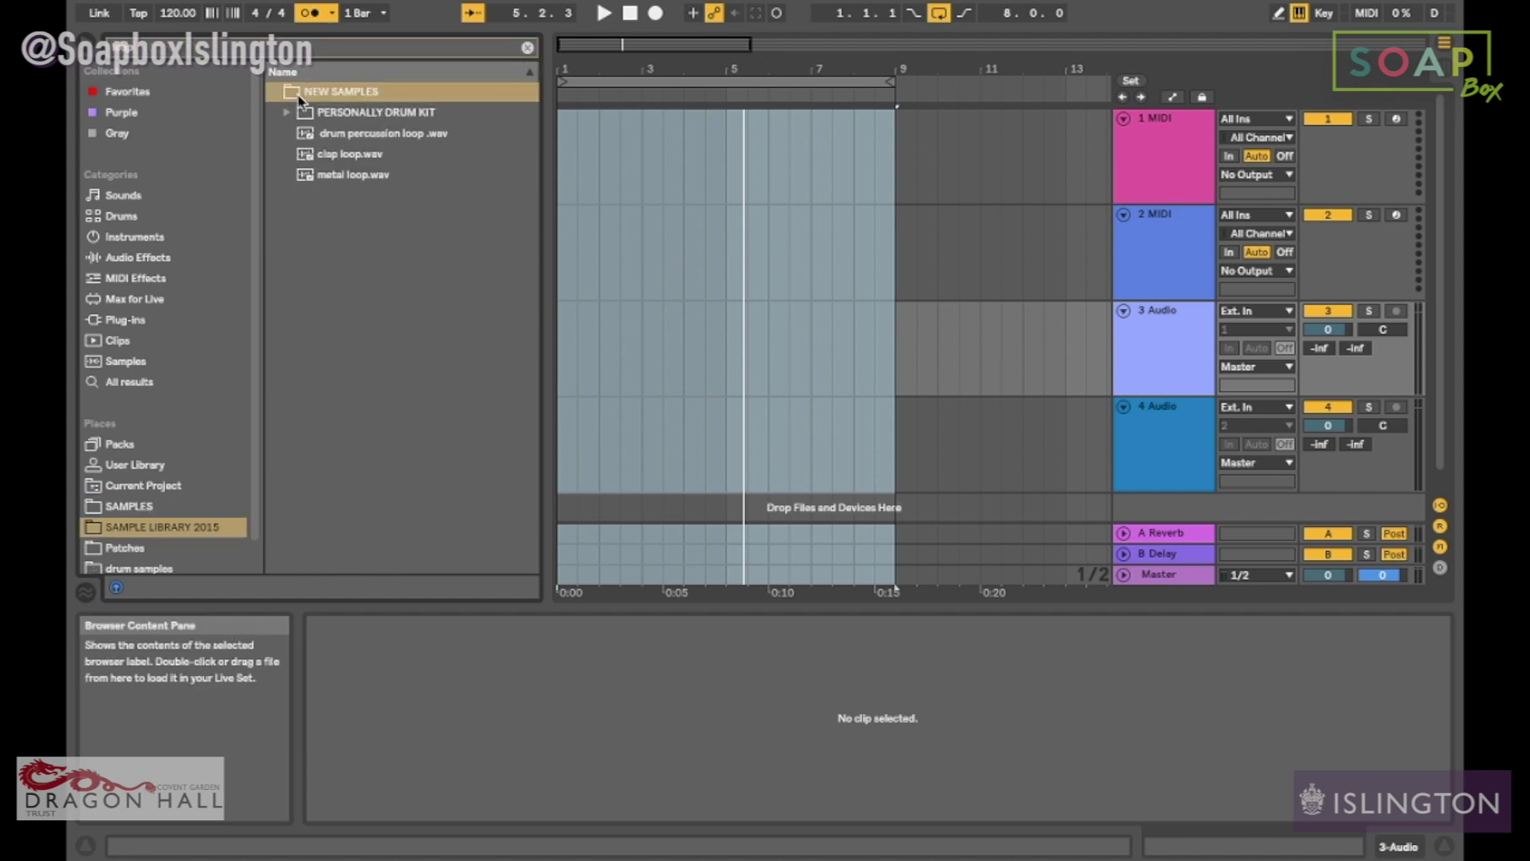
click(277, 92)
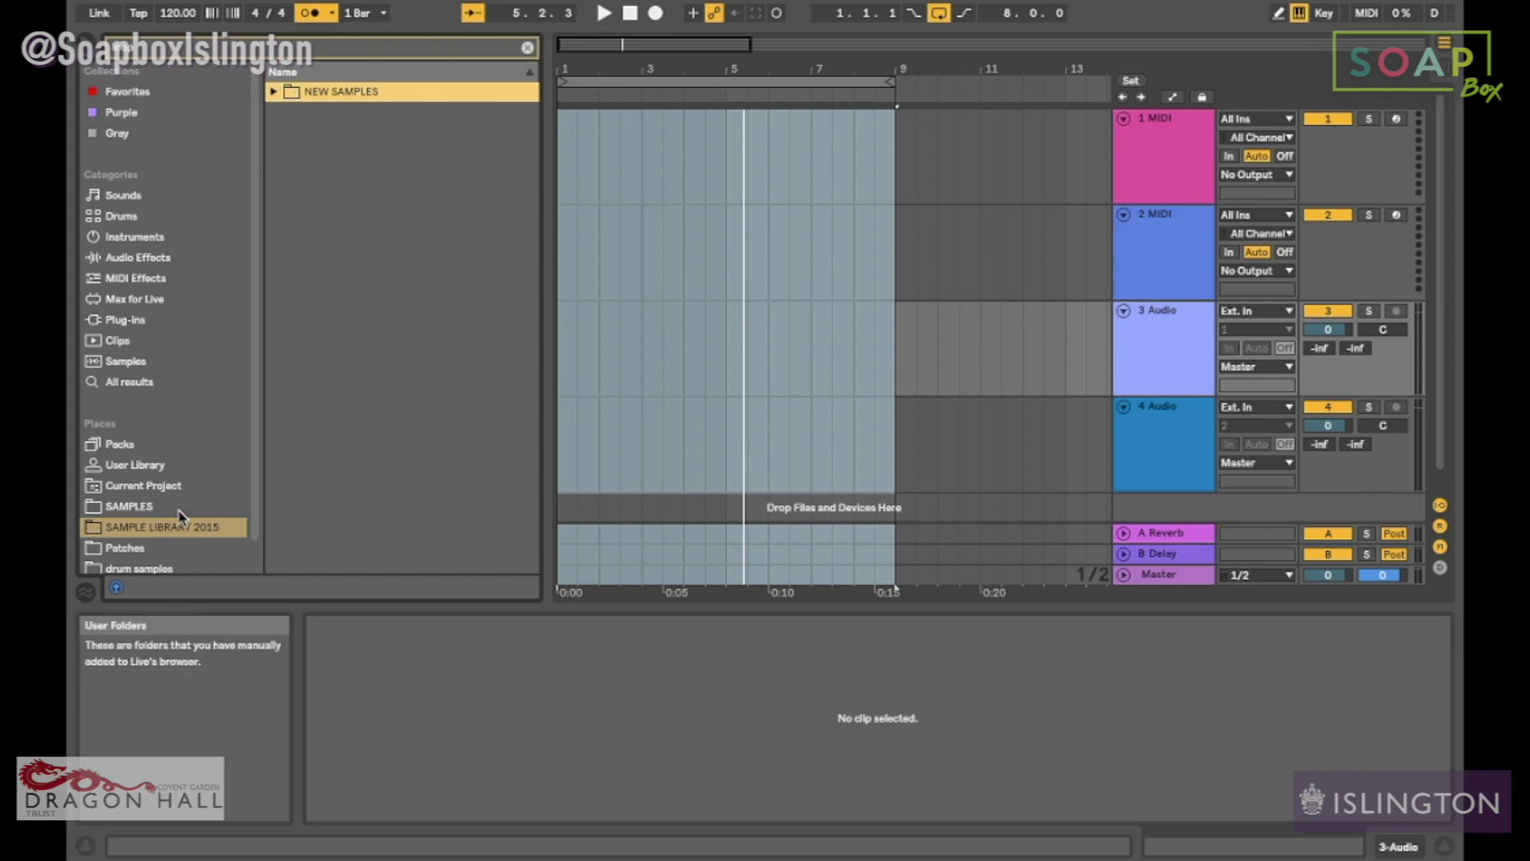
Step: Navigate Loopmasters - Producer Essentials to Live Drum Loops > Jazzy and preview Jazz Lounge B
click(169, 550)
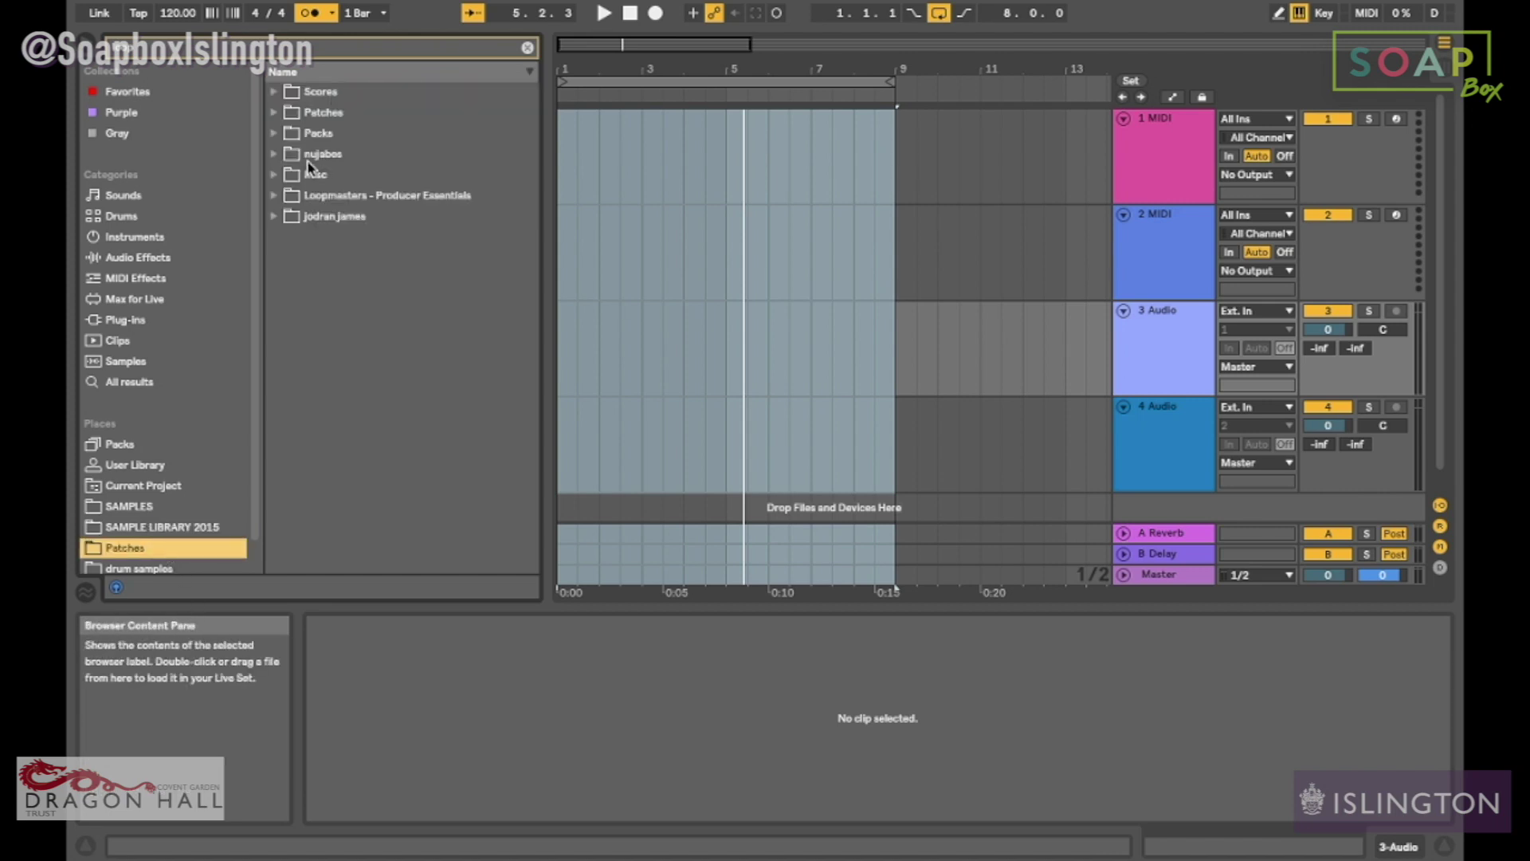
click(288, 199)
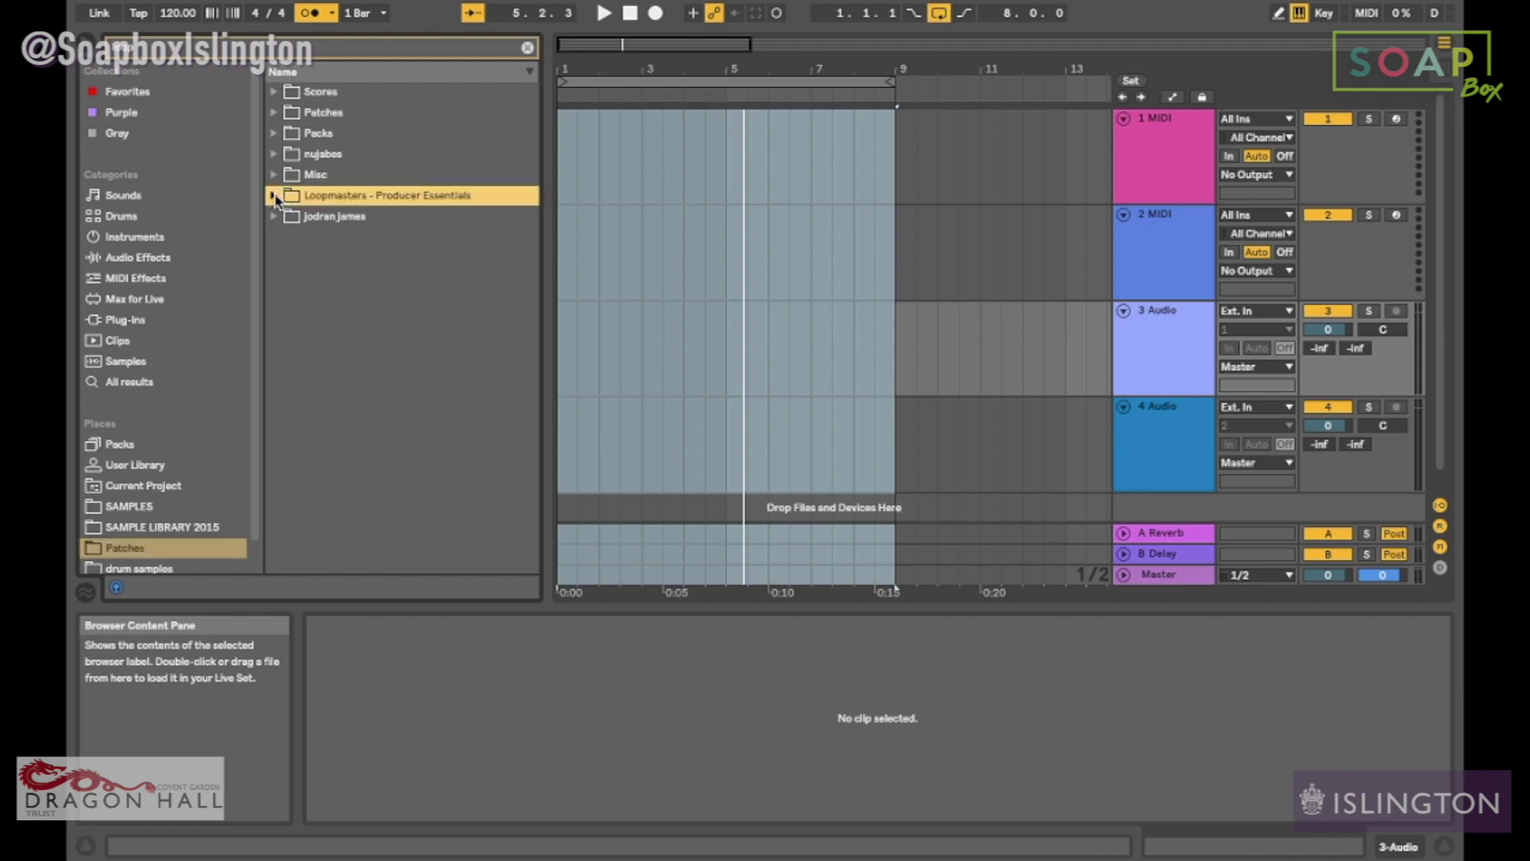
click(274, 196)
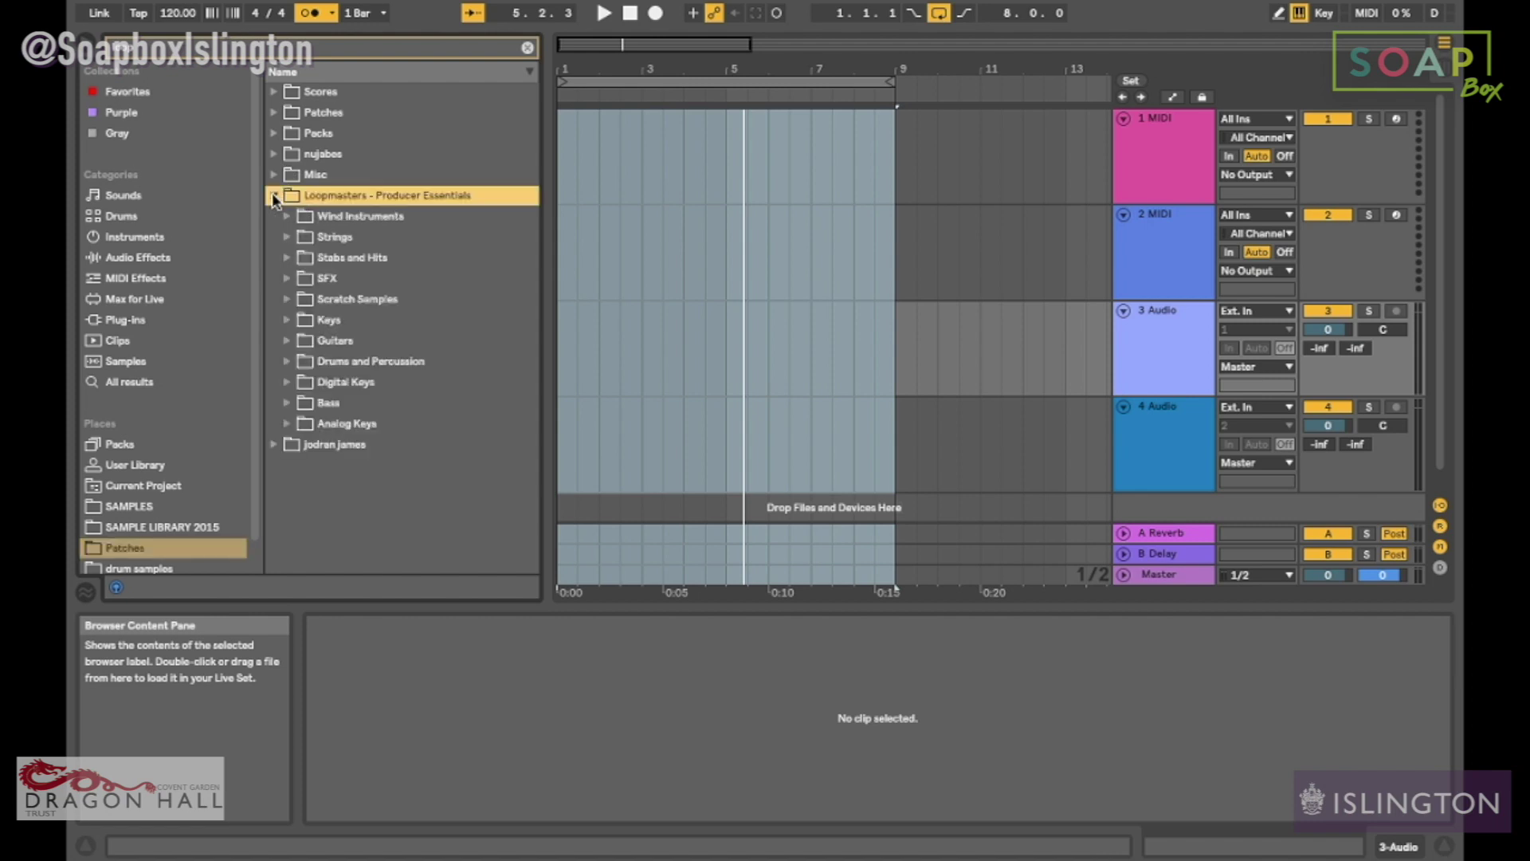
click(293, 365)
click(306, 404)
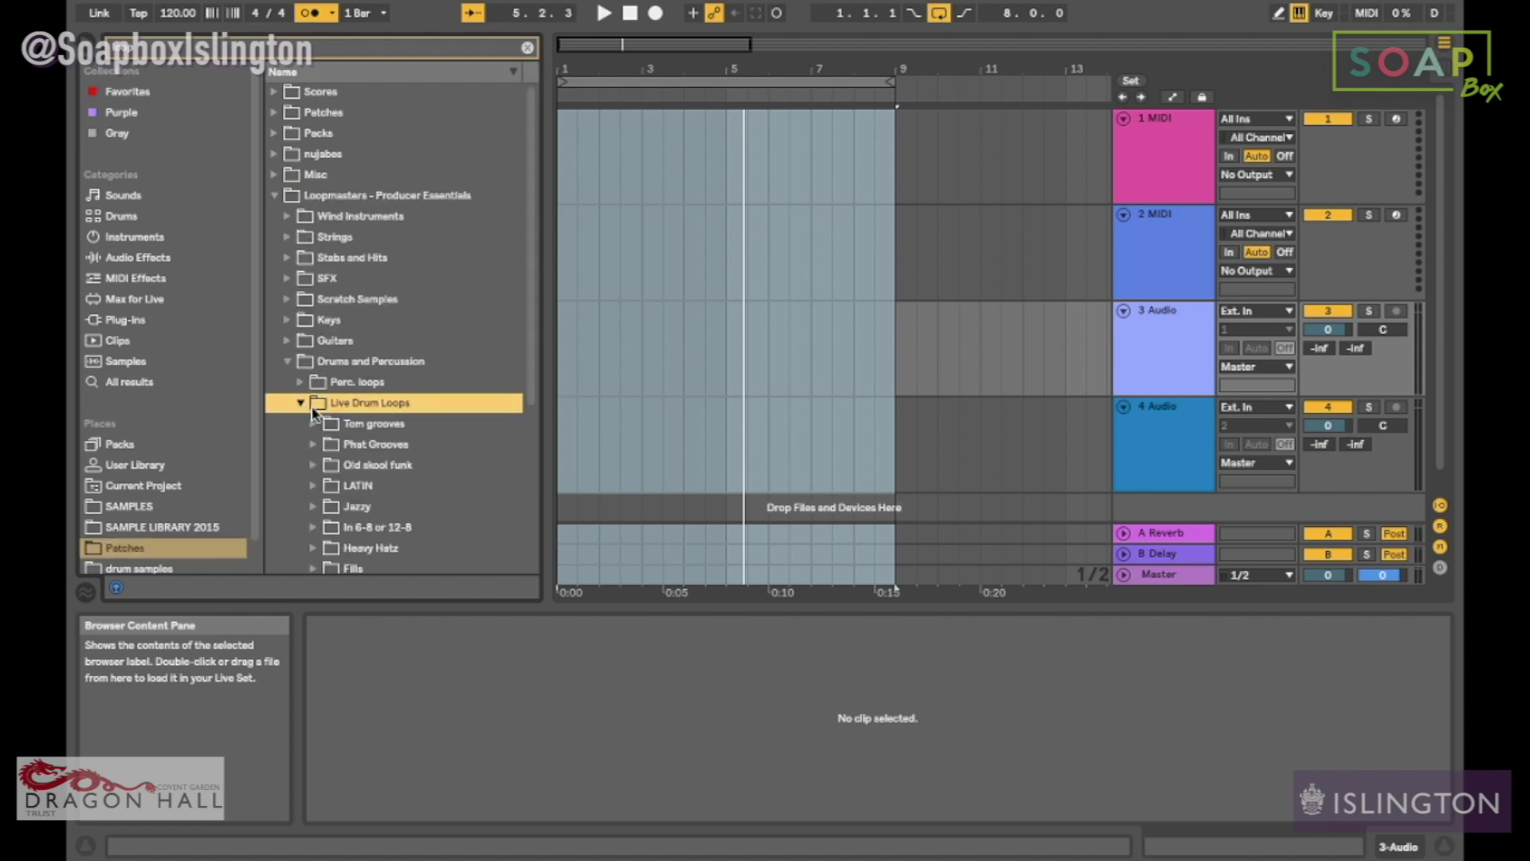
scroll(318, 428, down, 3)
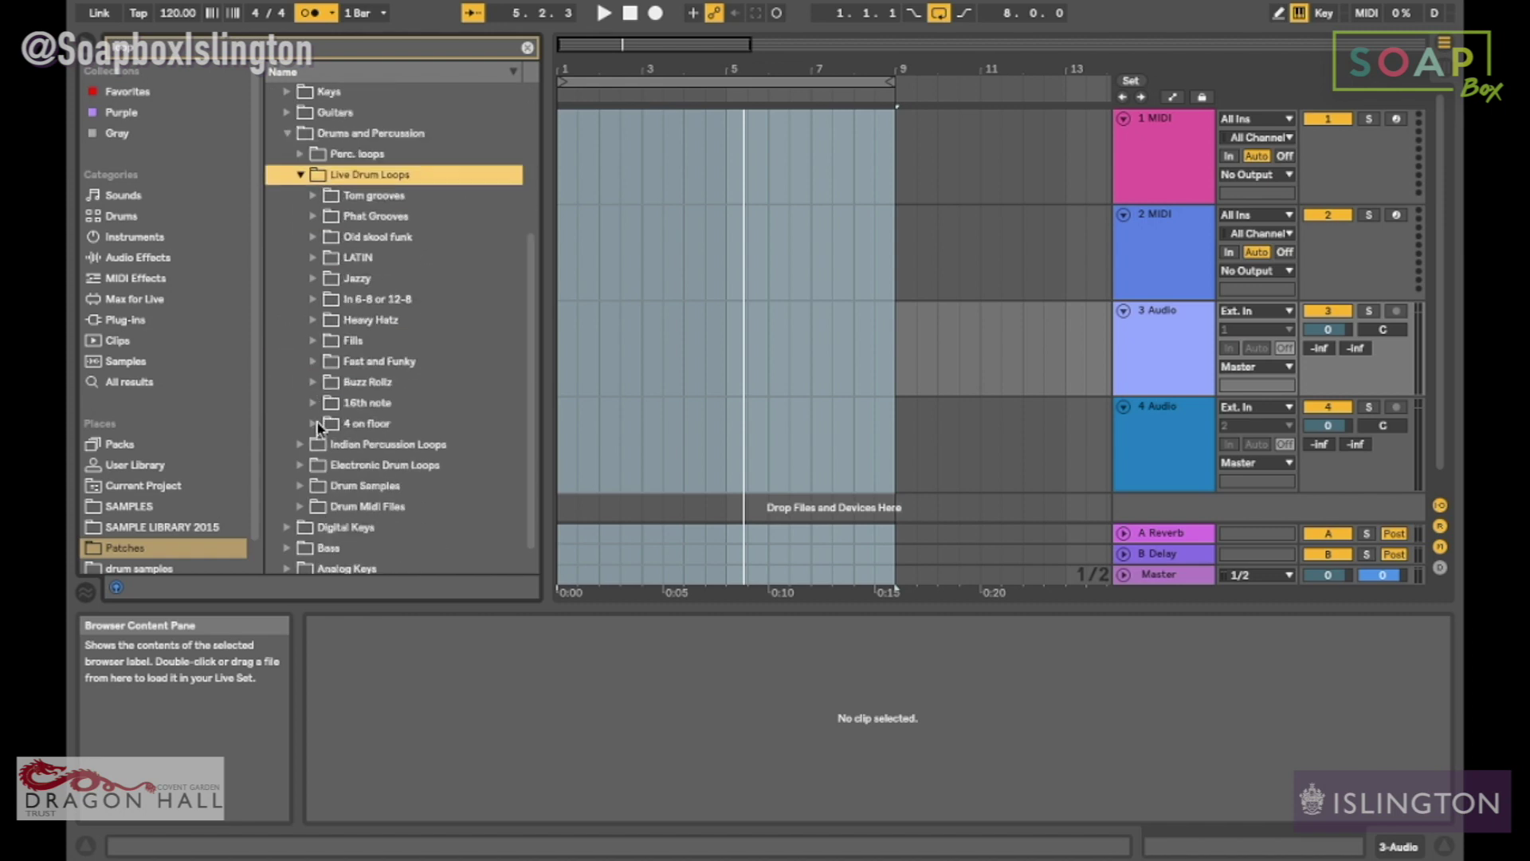
click(314, 300)
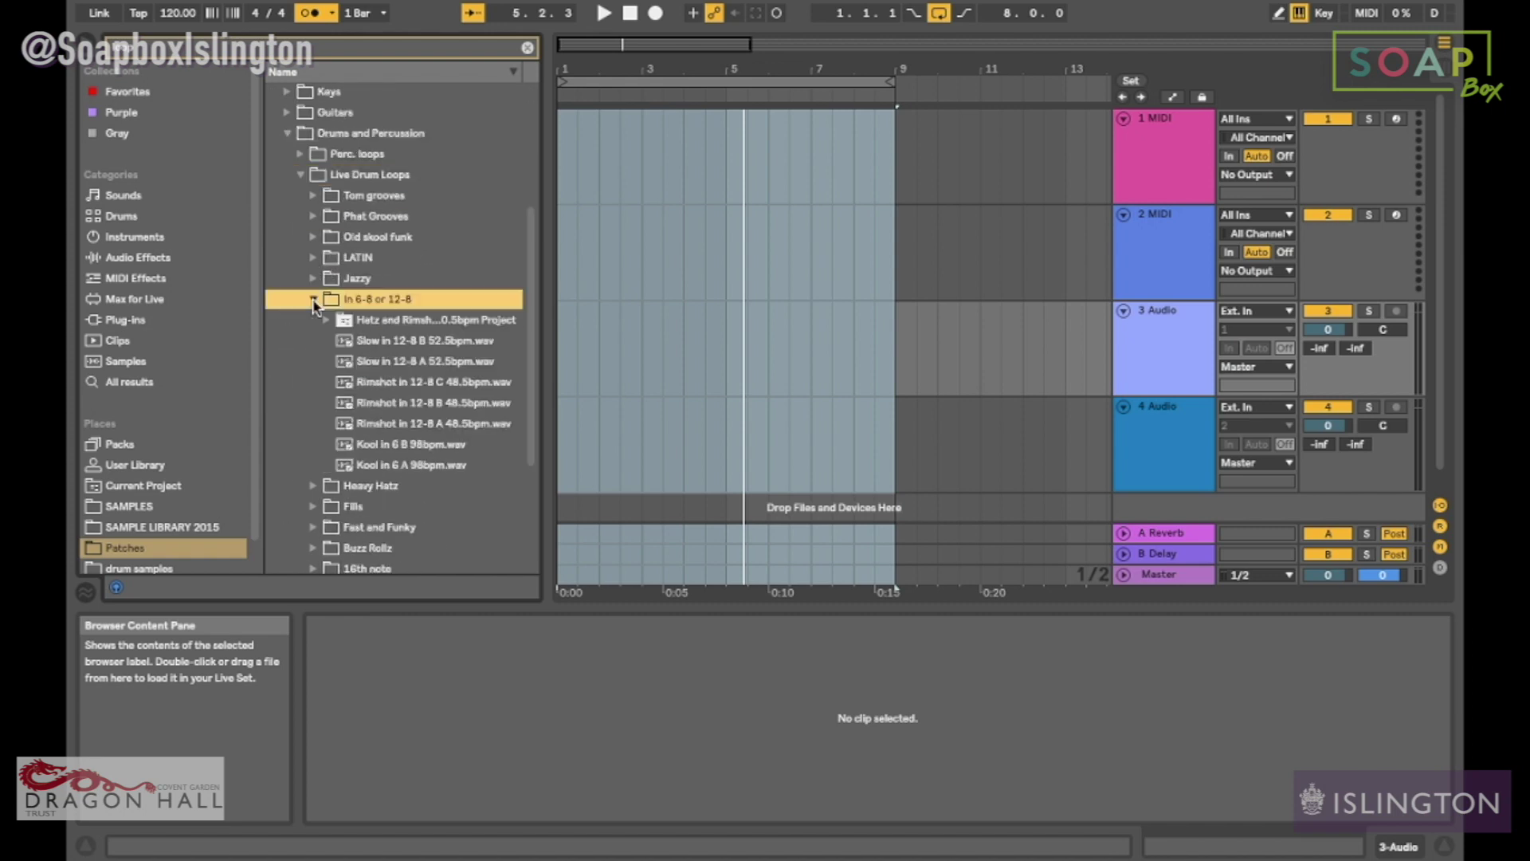
click(313, 299)
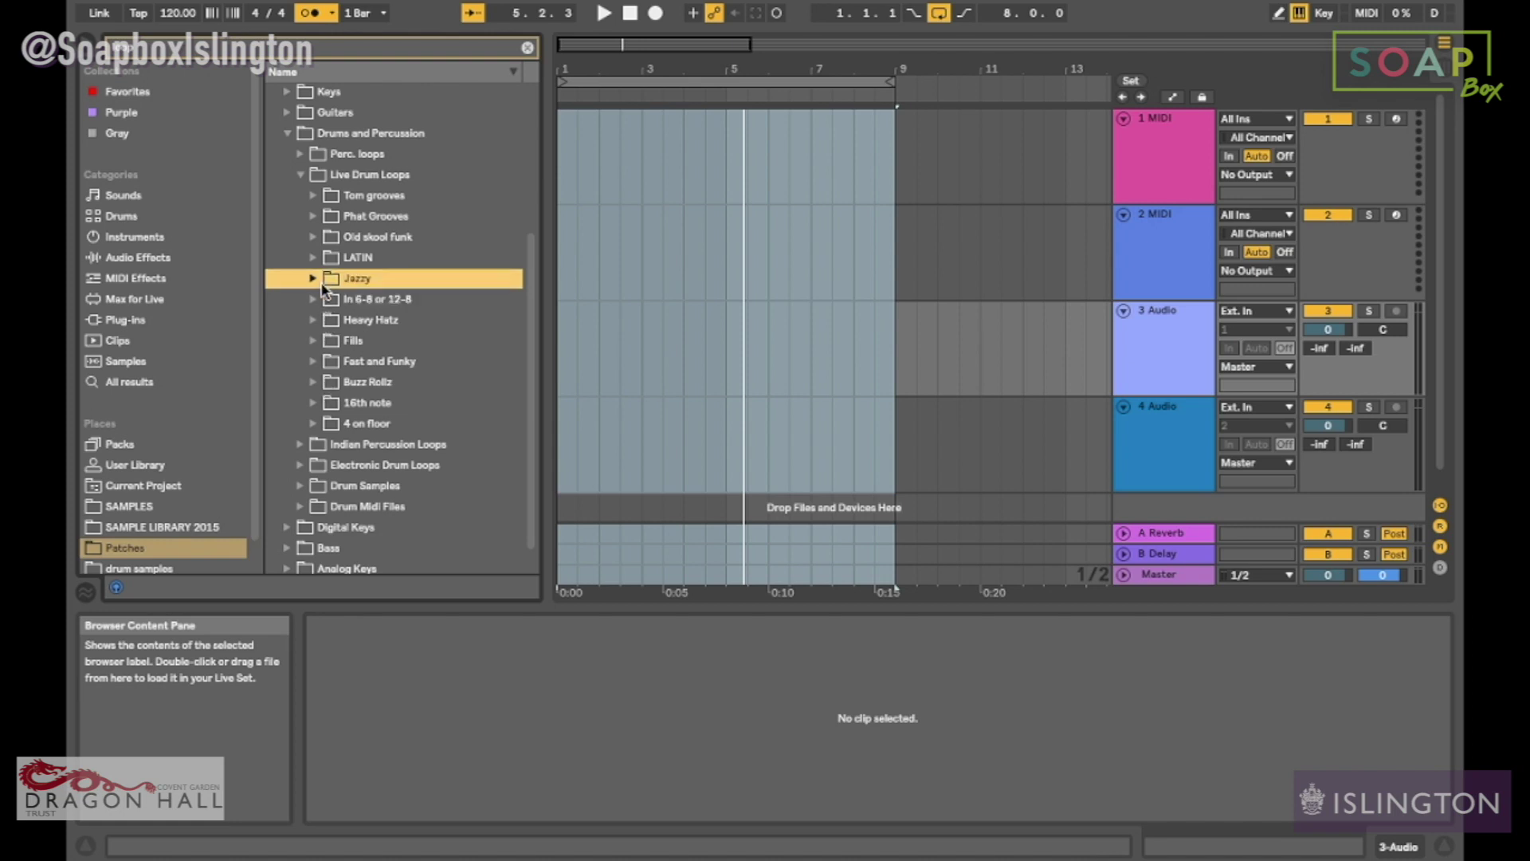
click(312, 277)
click(360, 299)
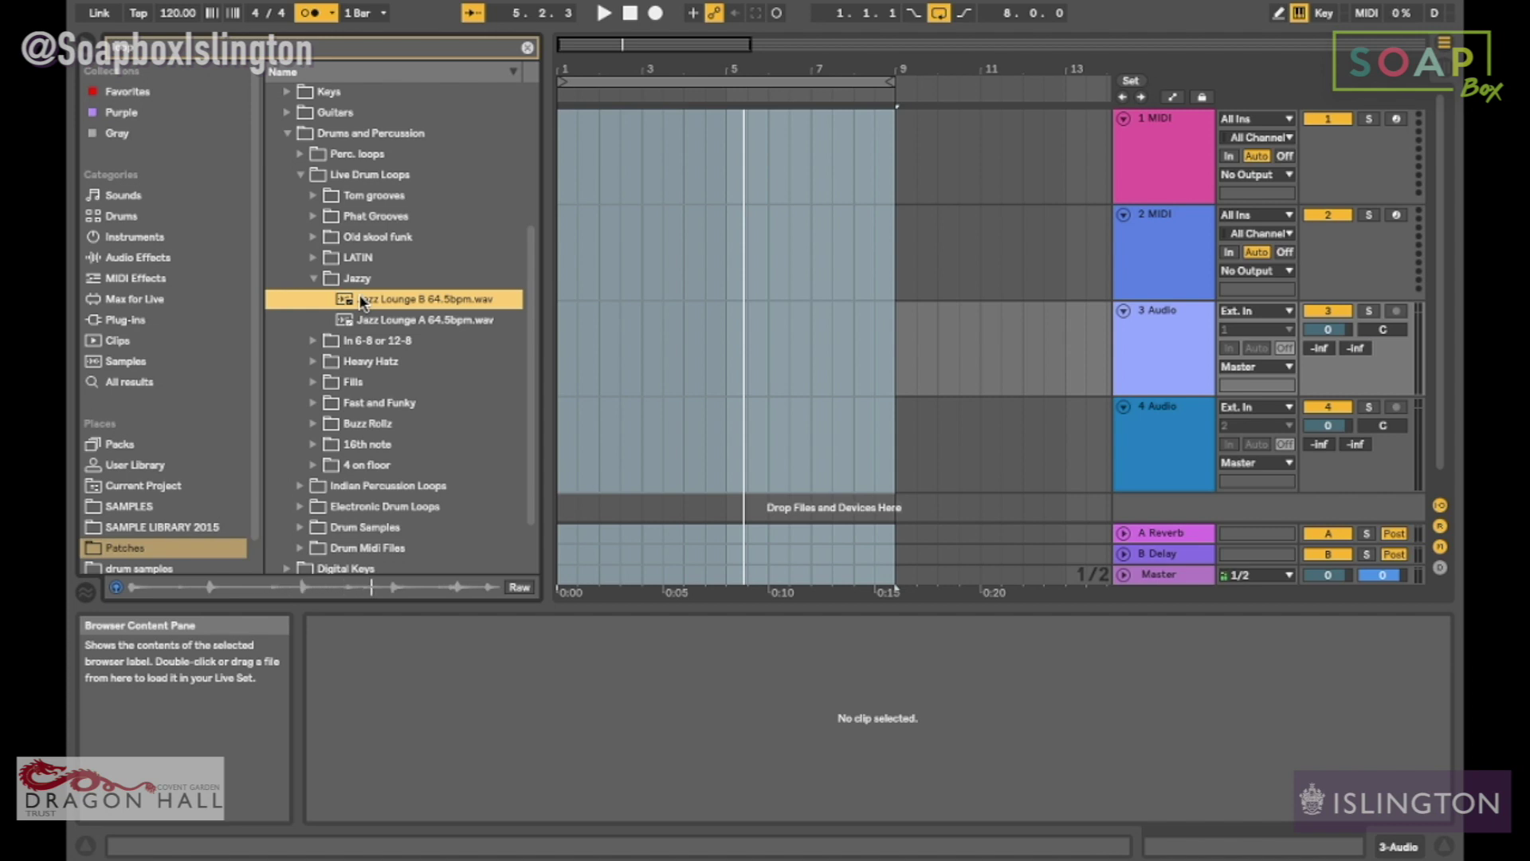
Step: Place the Jazz Lounge B loop at the start of track 3 and play it over bars 1–9
drag(362, 301, 564, 350)
click(698, 347)
key(space)
key(space)
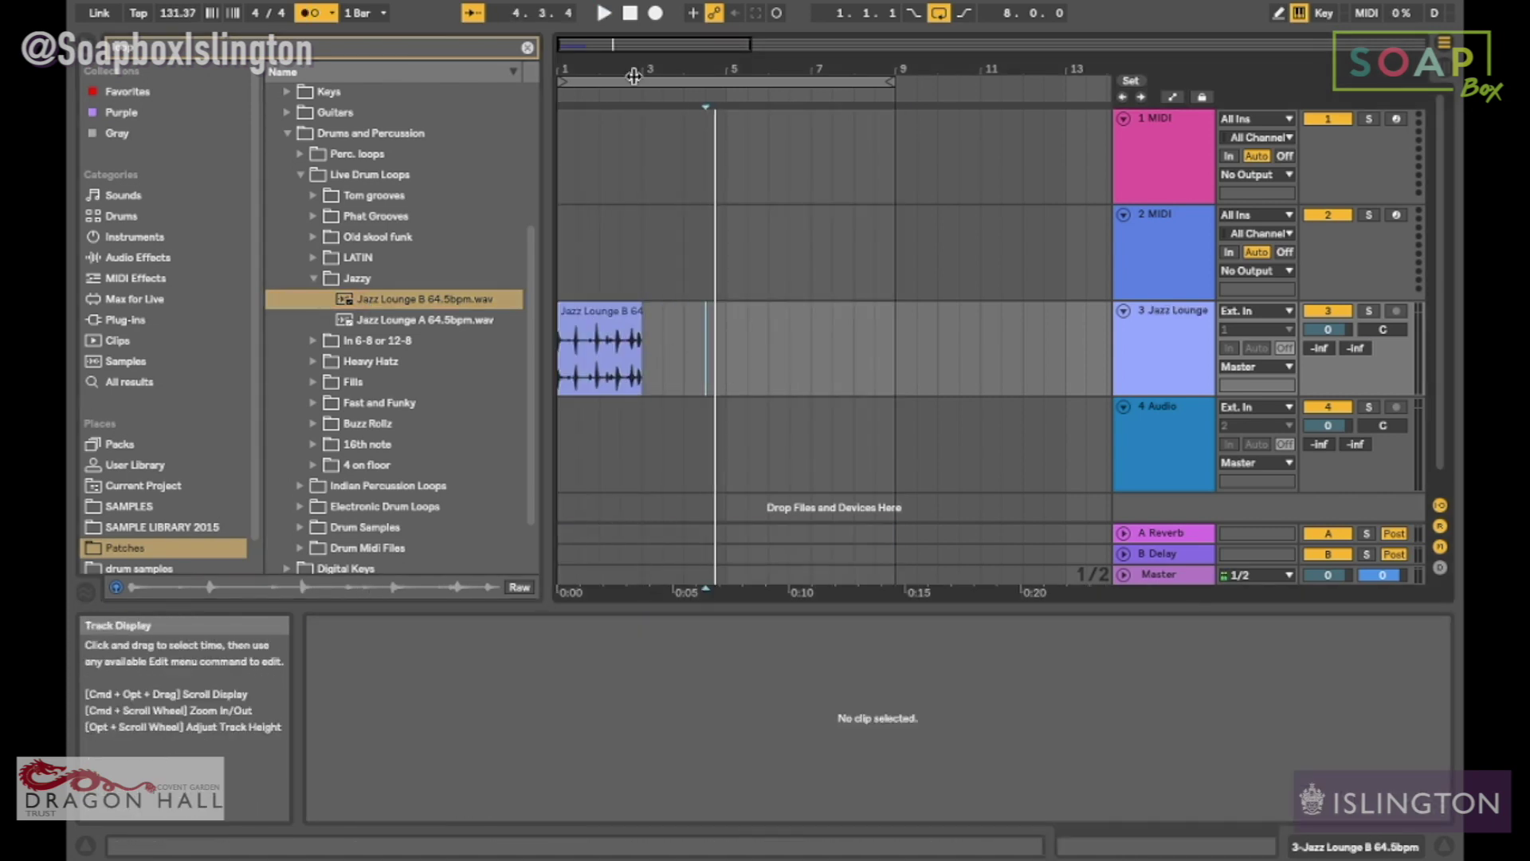
click(621, 78)
key(space)
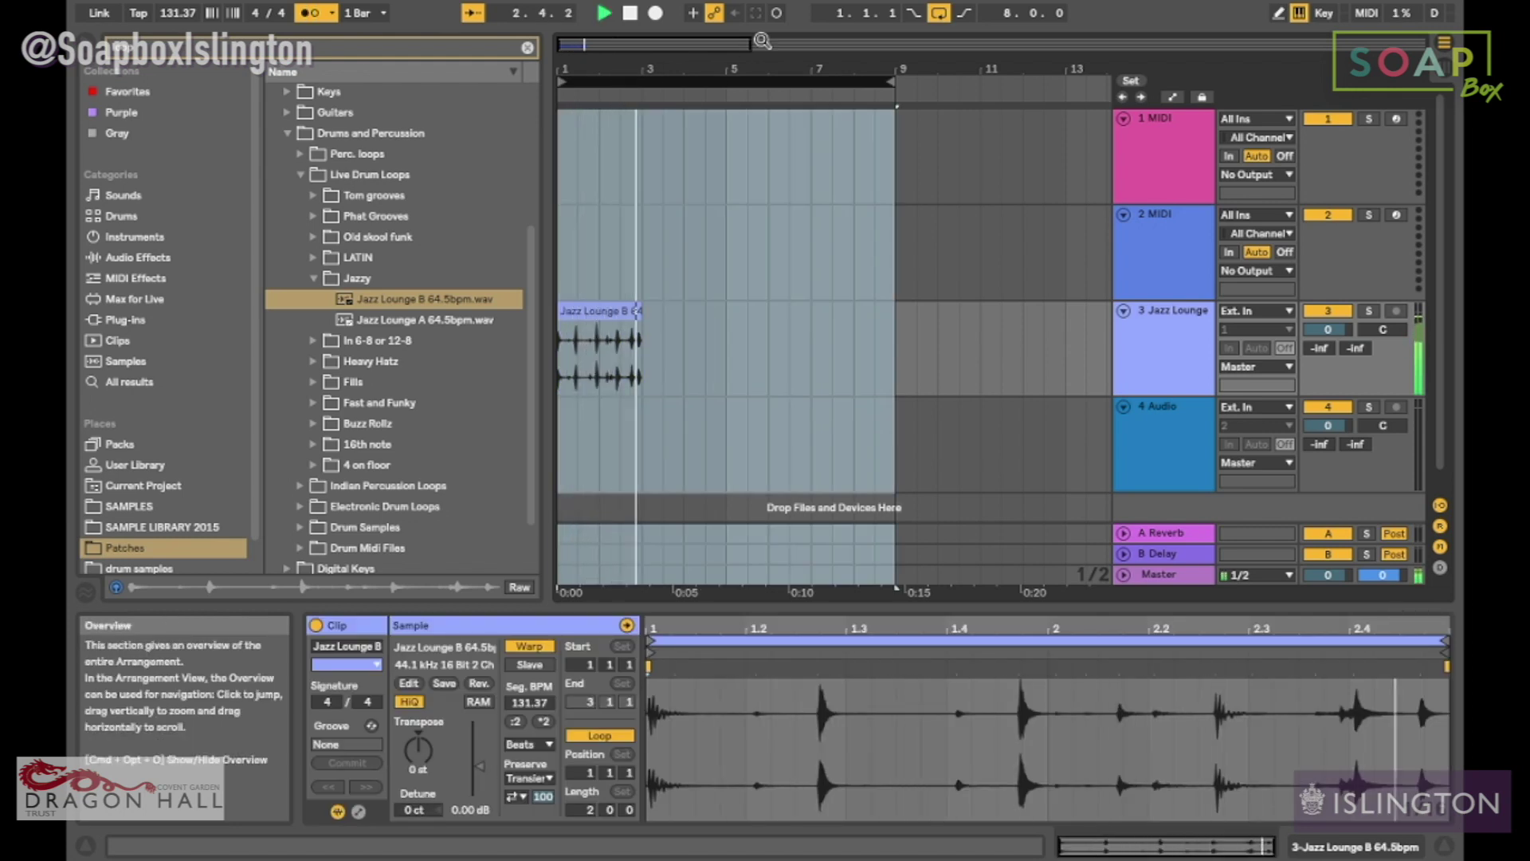
key(space)
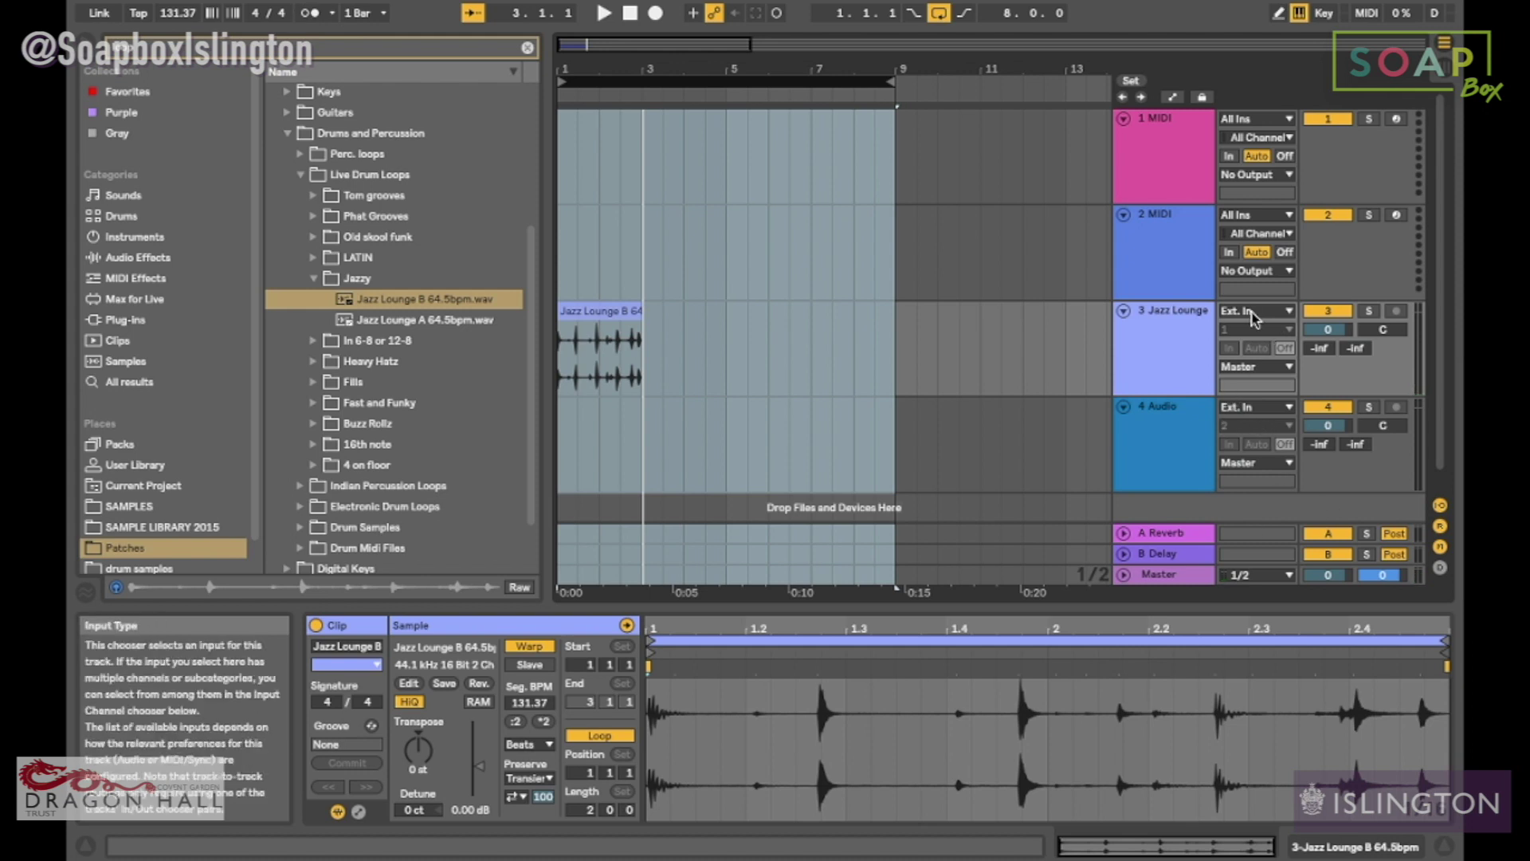
Step: Lower the Jazz Lounge track volume to about -1.8 dB and show the Session mixer
drag(1315, 327, 1317, 331)
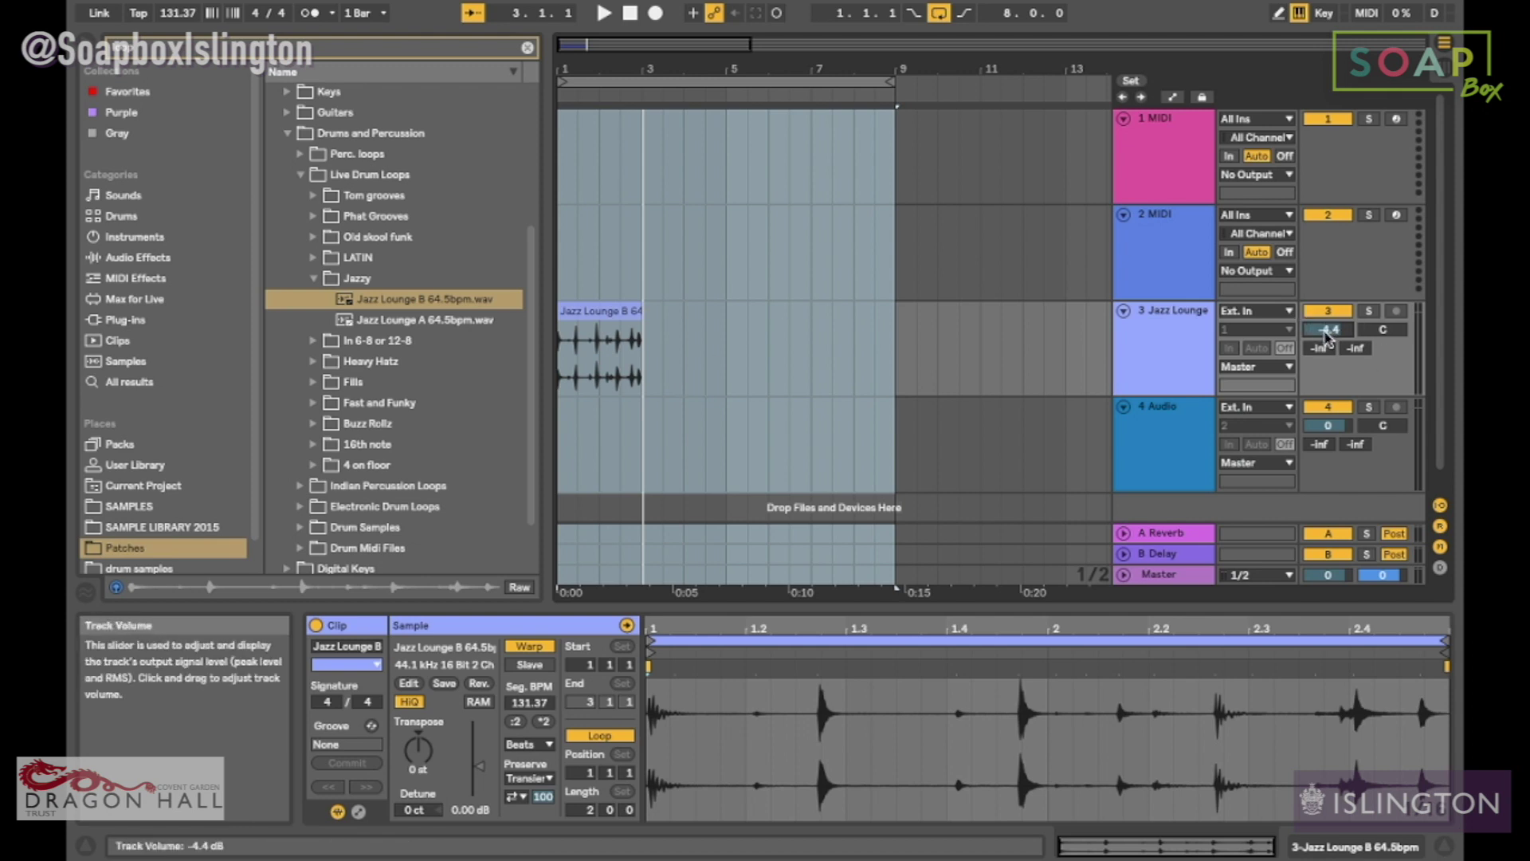
mouse_move(1328, 329)
mouse_down()
mouse_move(1378, 343)
mouse_move(1320, 333)
mouse_move(1320, 350)
mouse_up()
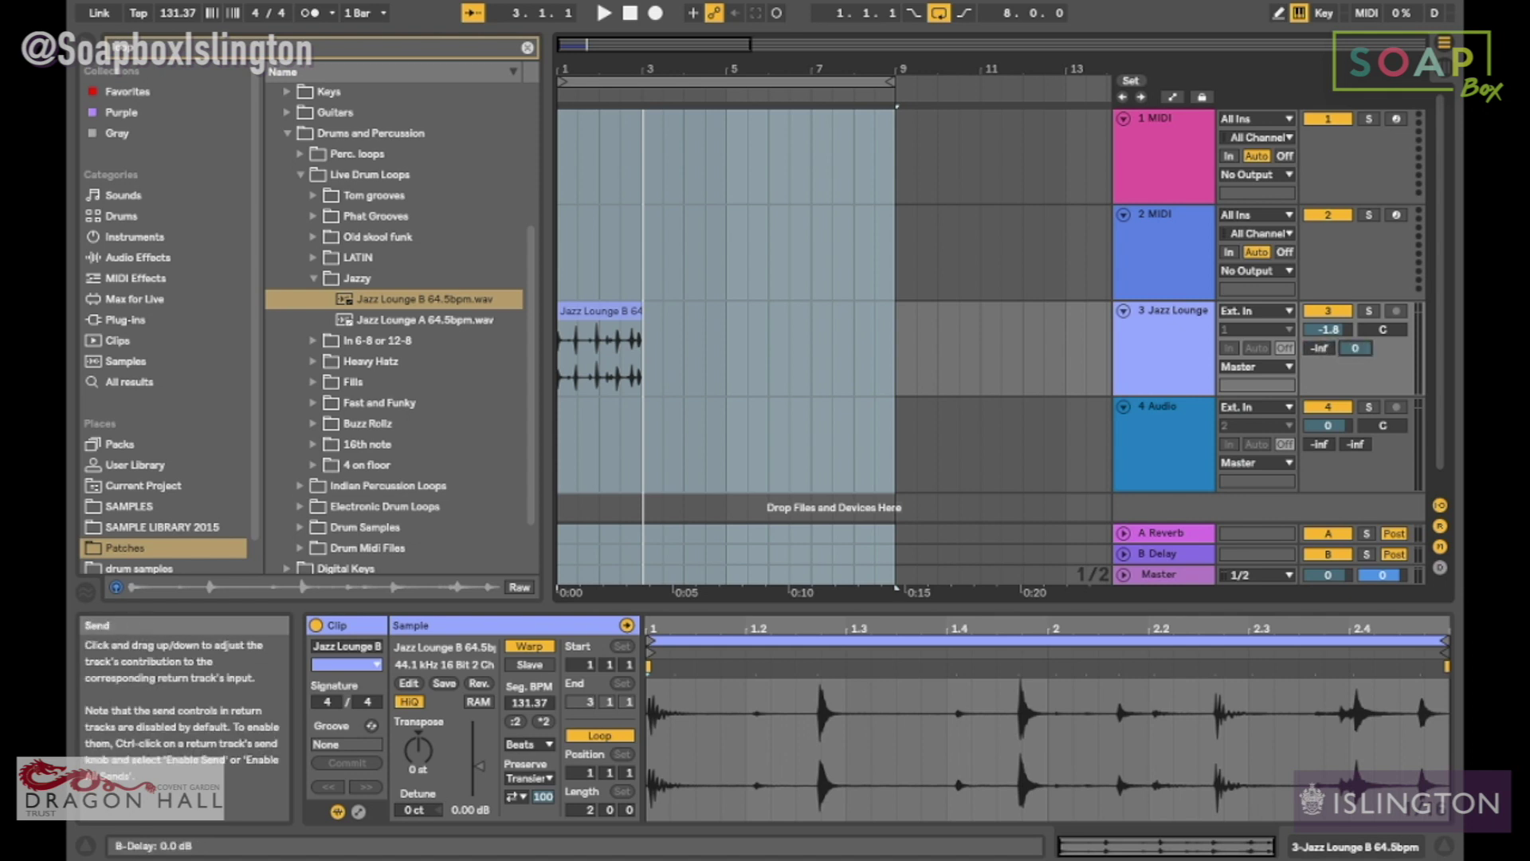
click(1442, 65)
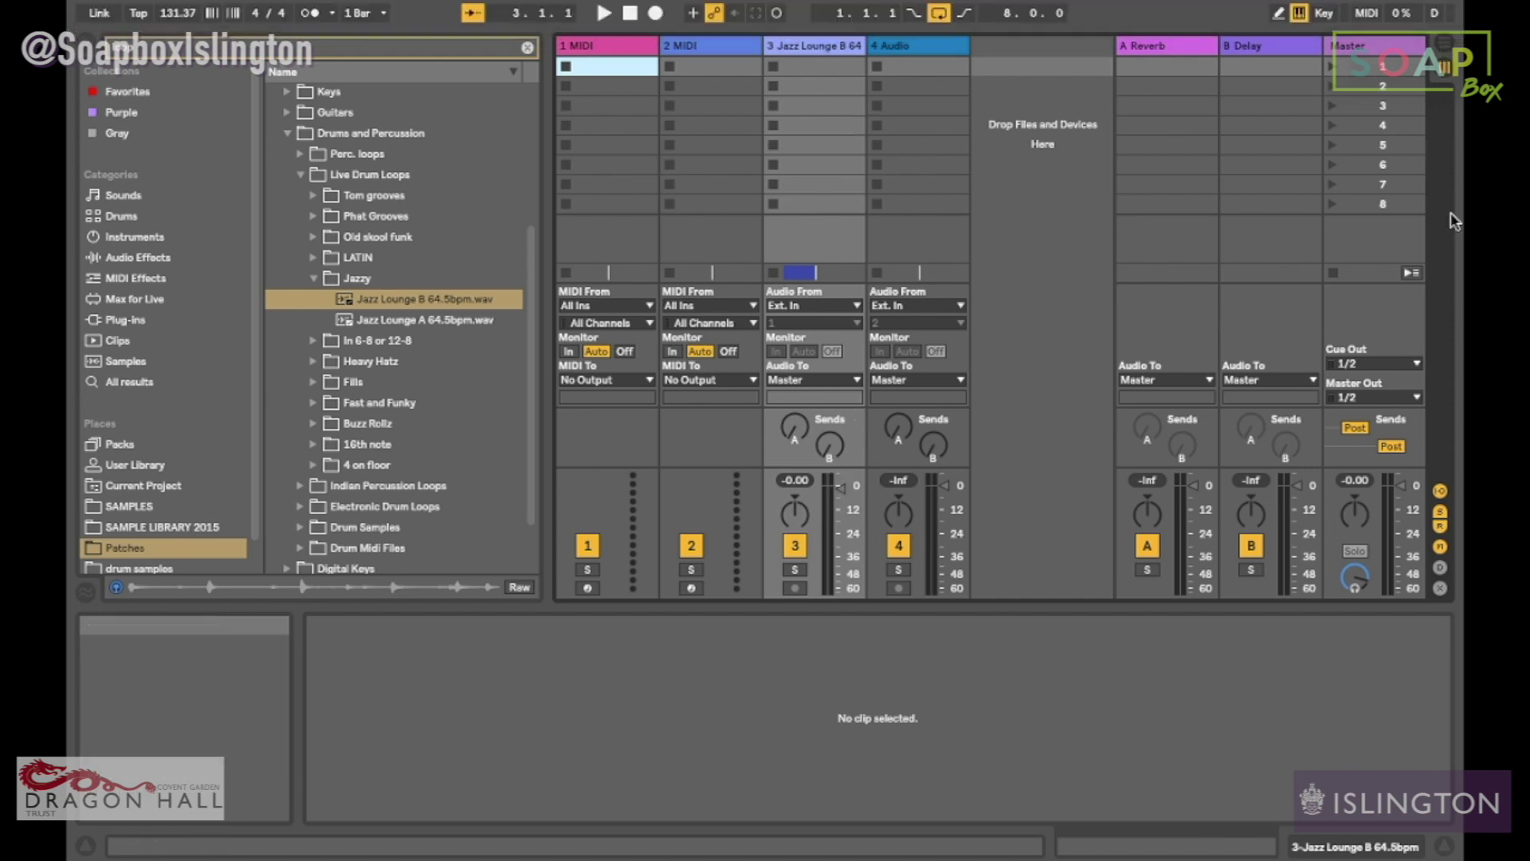
Step: Bring the Jazz Lounge track volume to about -9.7 dB, resetting its peak meter, then return to Arrangement
click(1445, 40)
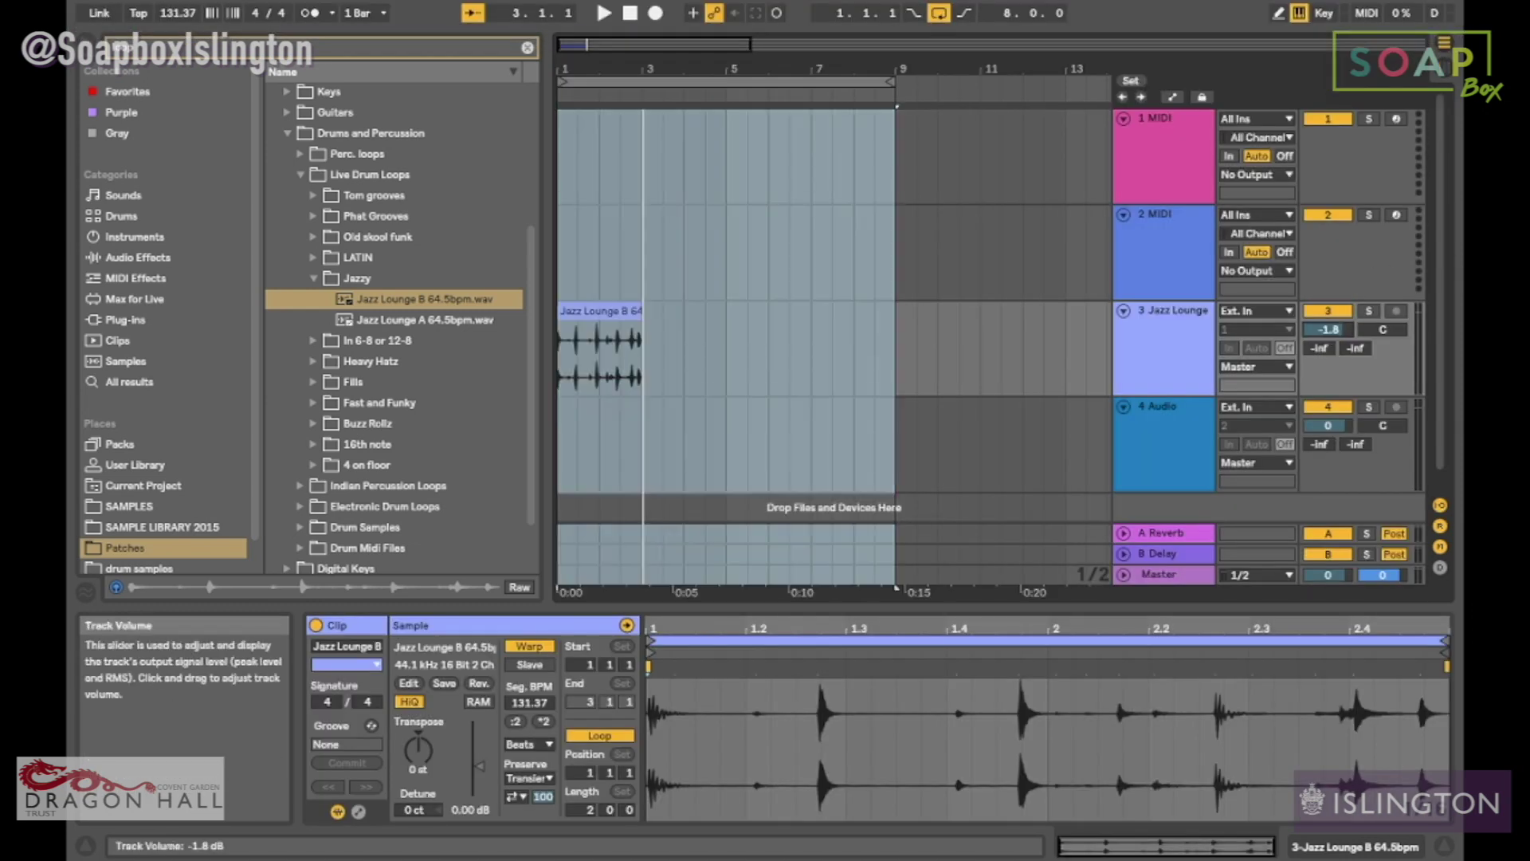
drag(1329, 329, 1329, 356)
click(1441, 72)
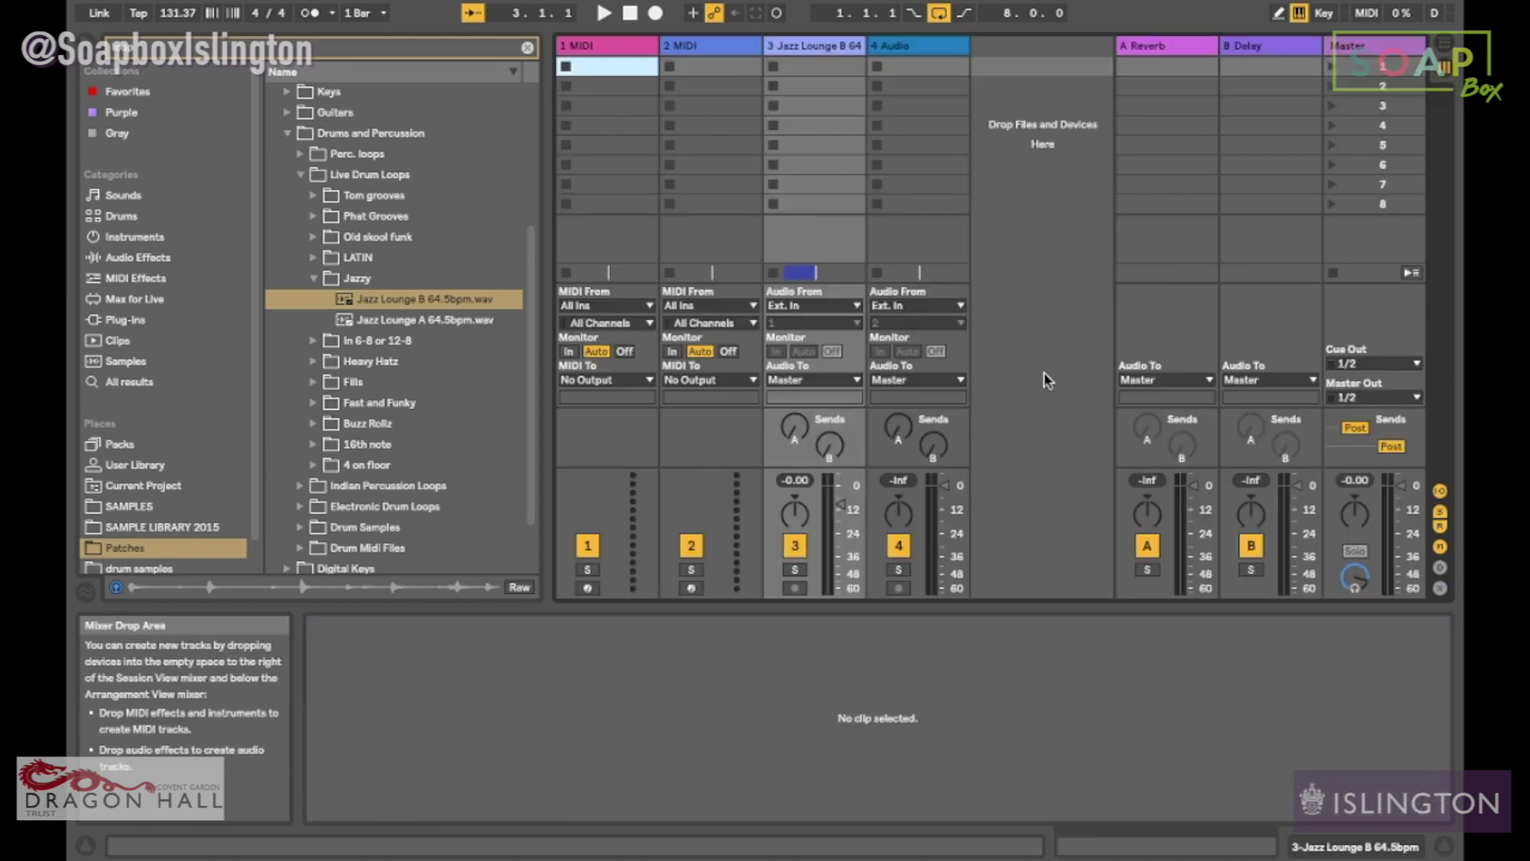
drag(840, 504, 840, 506)
click(812, 482)
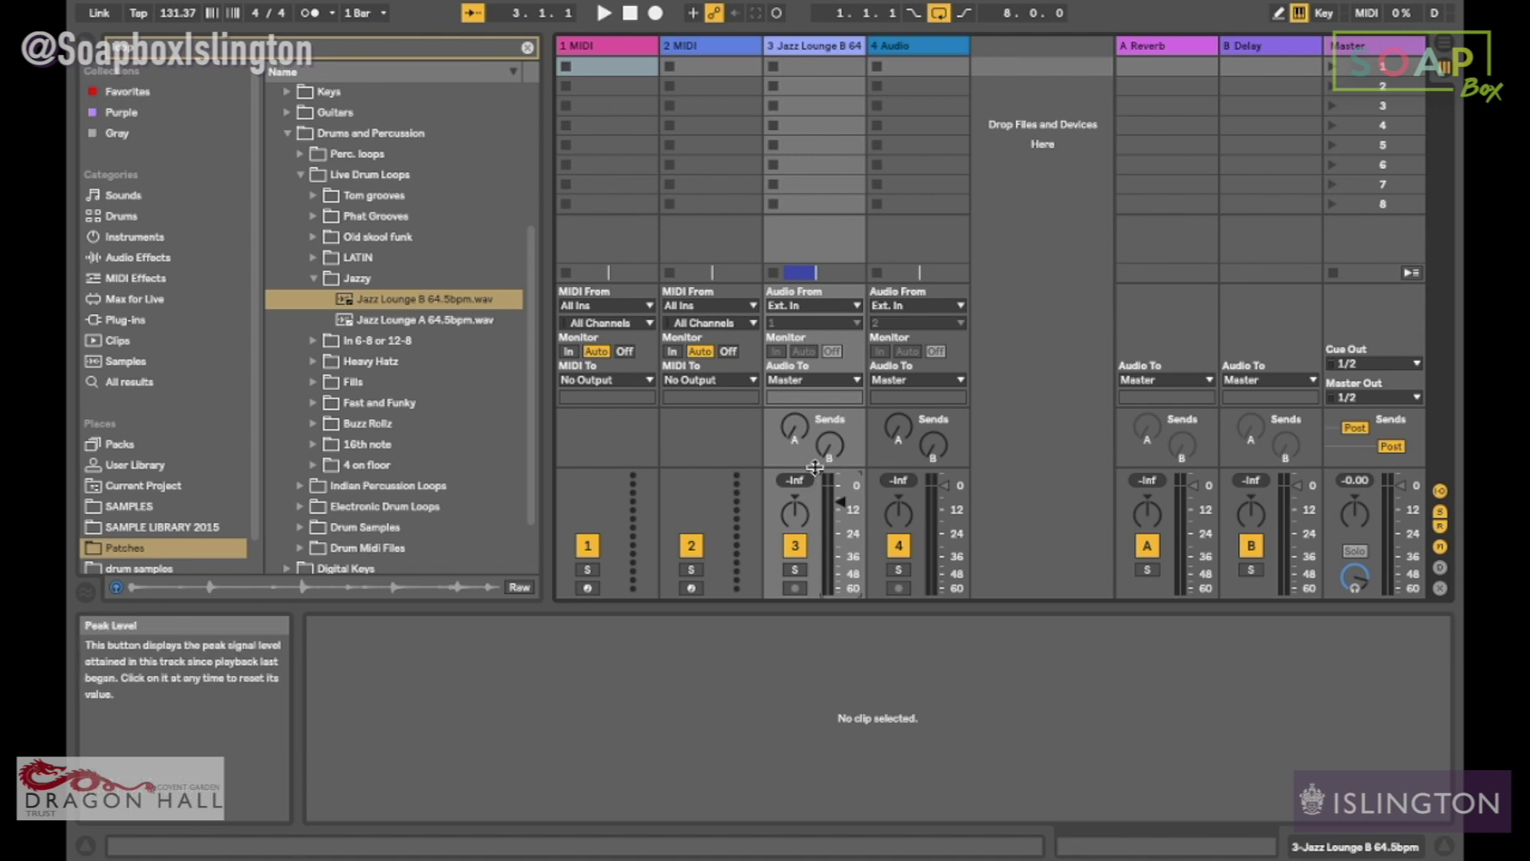
drag(835, 504, 835, 504)
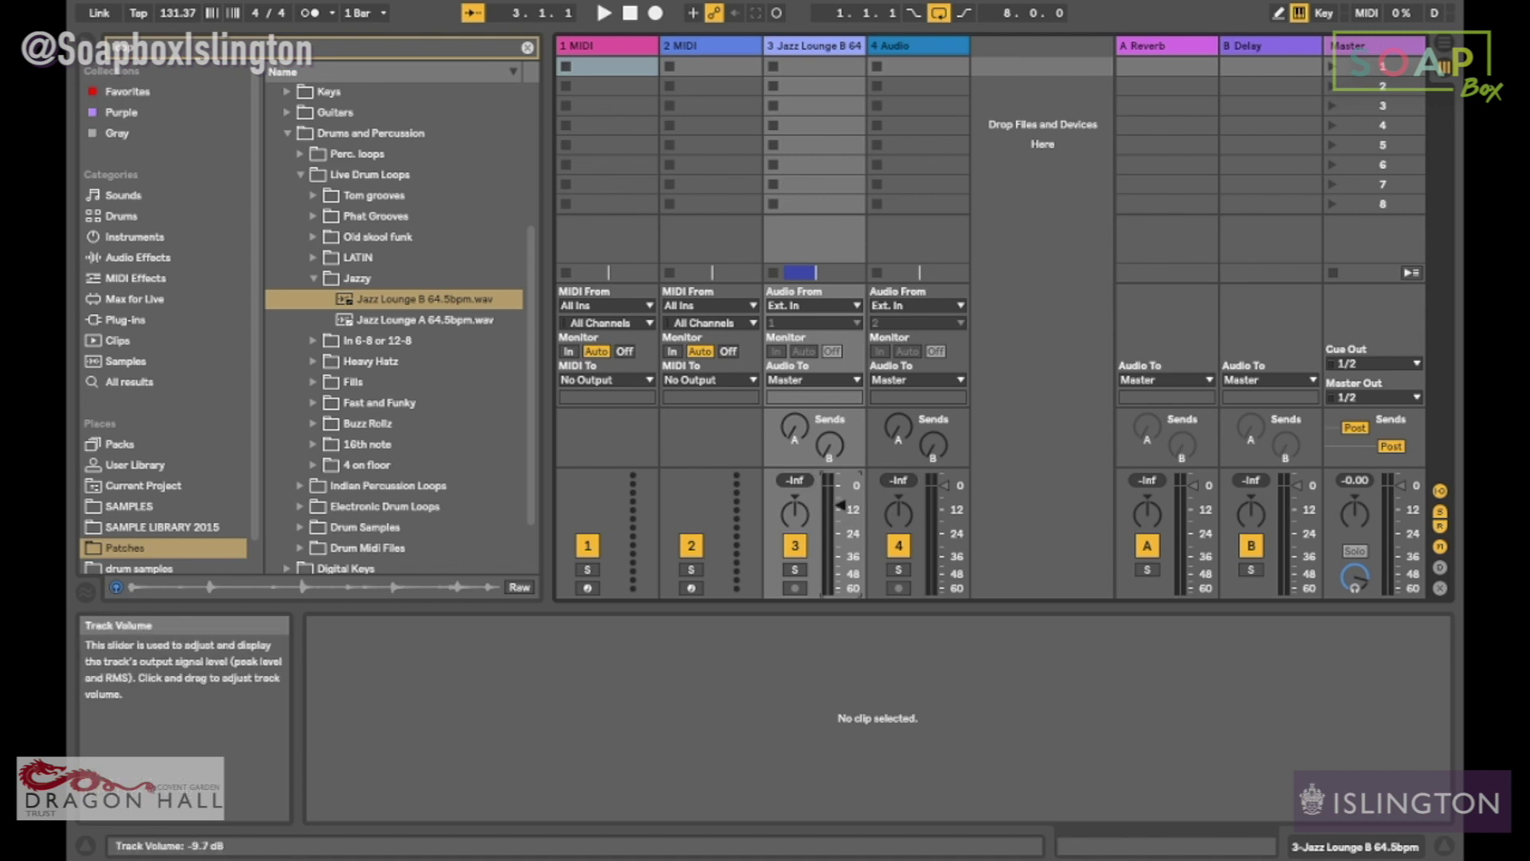
click(1444, 42)
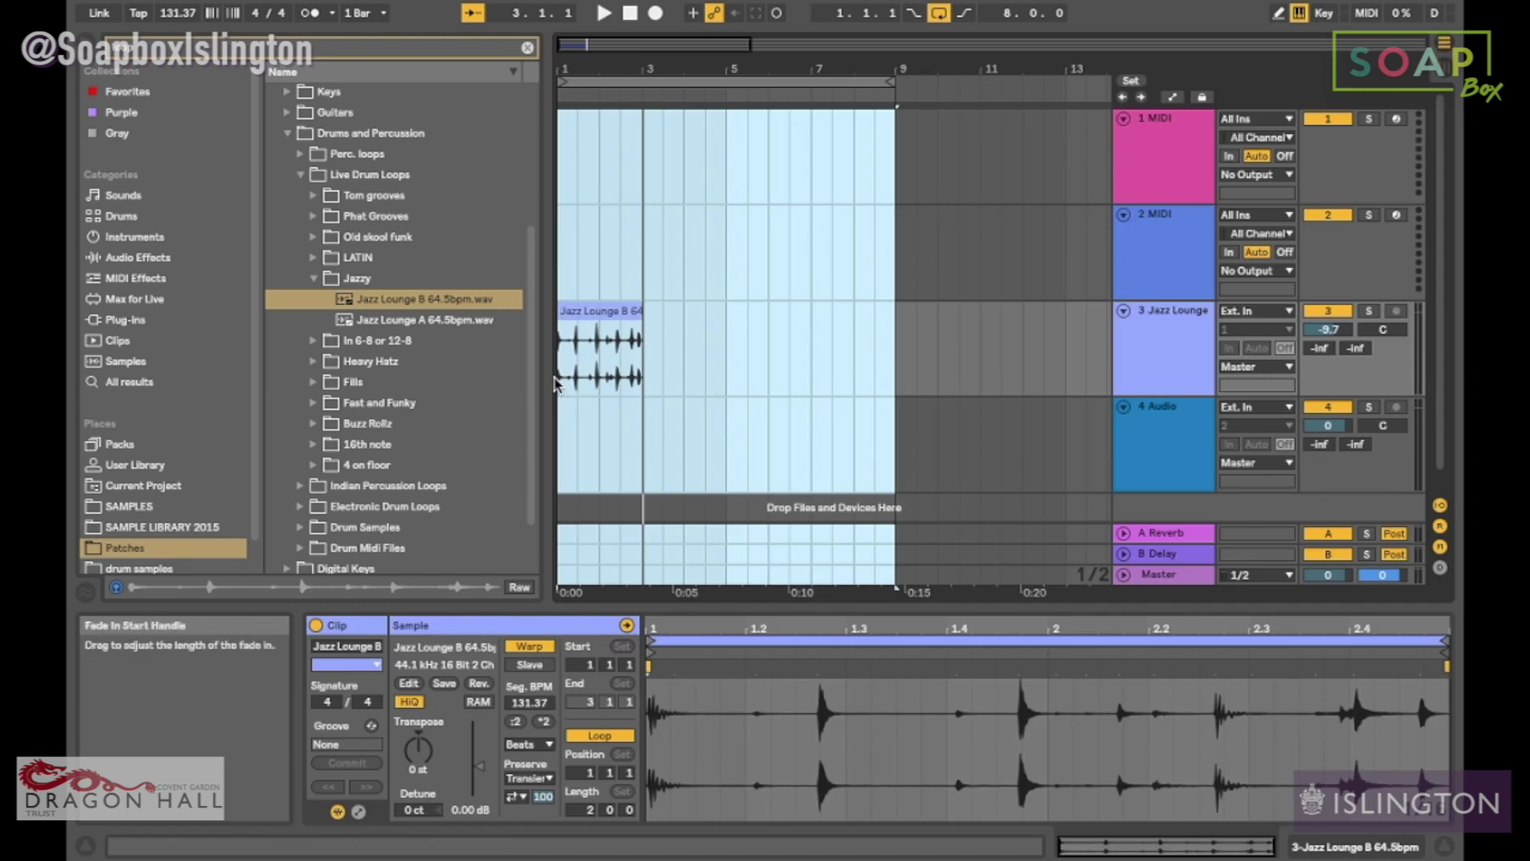
Step: Turn warping off on the Jazz Lounge clip, audition it unwarped, and turn warping back on
click(530, 646)
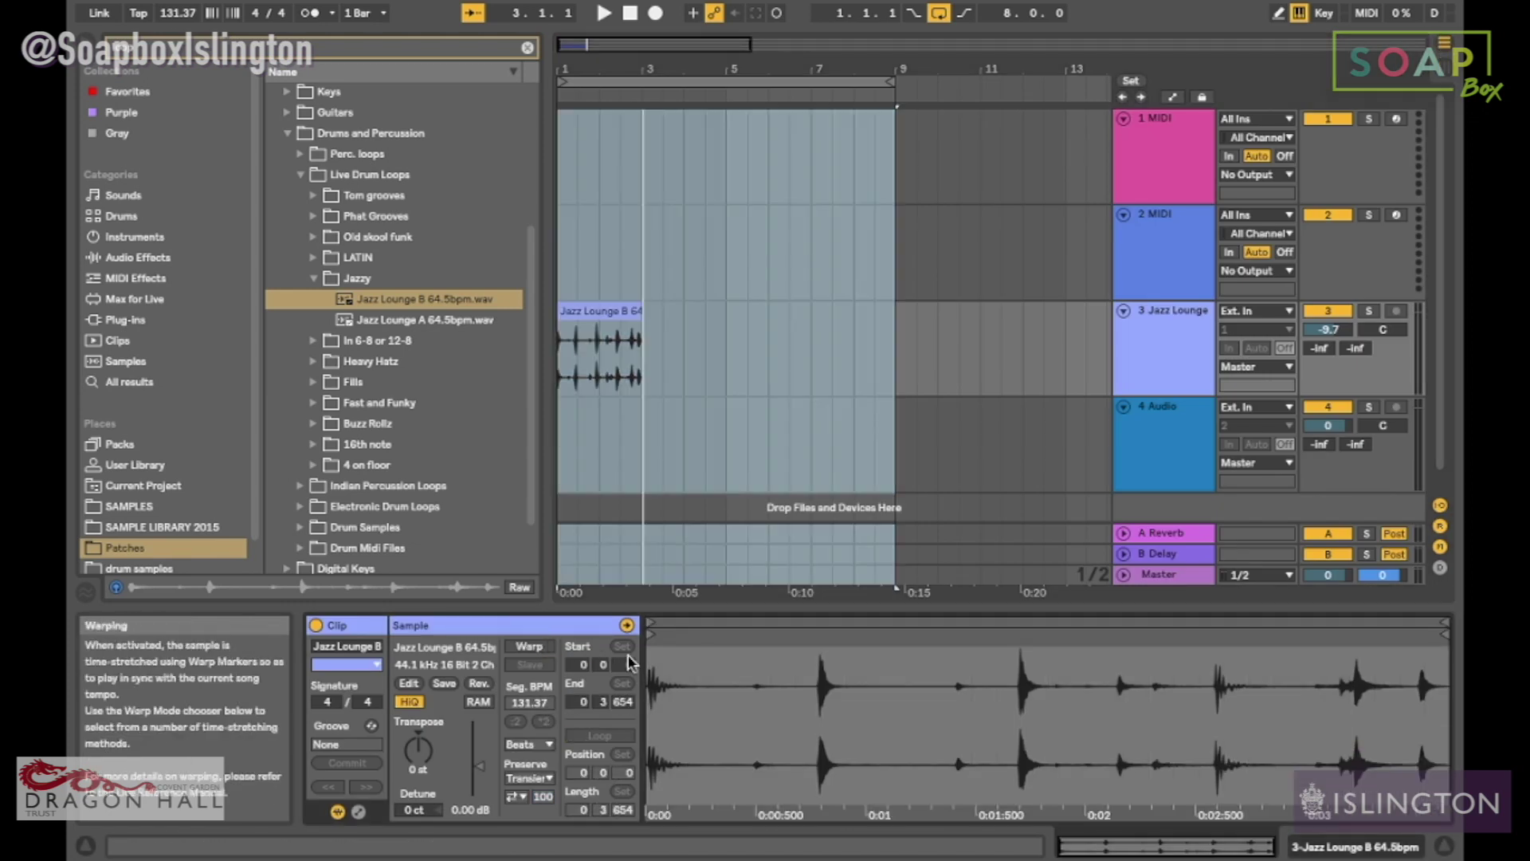
key(space)
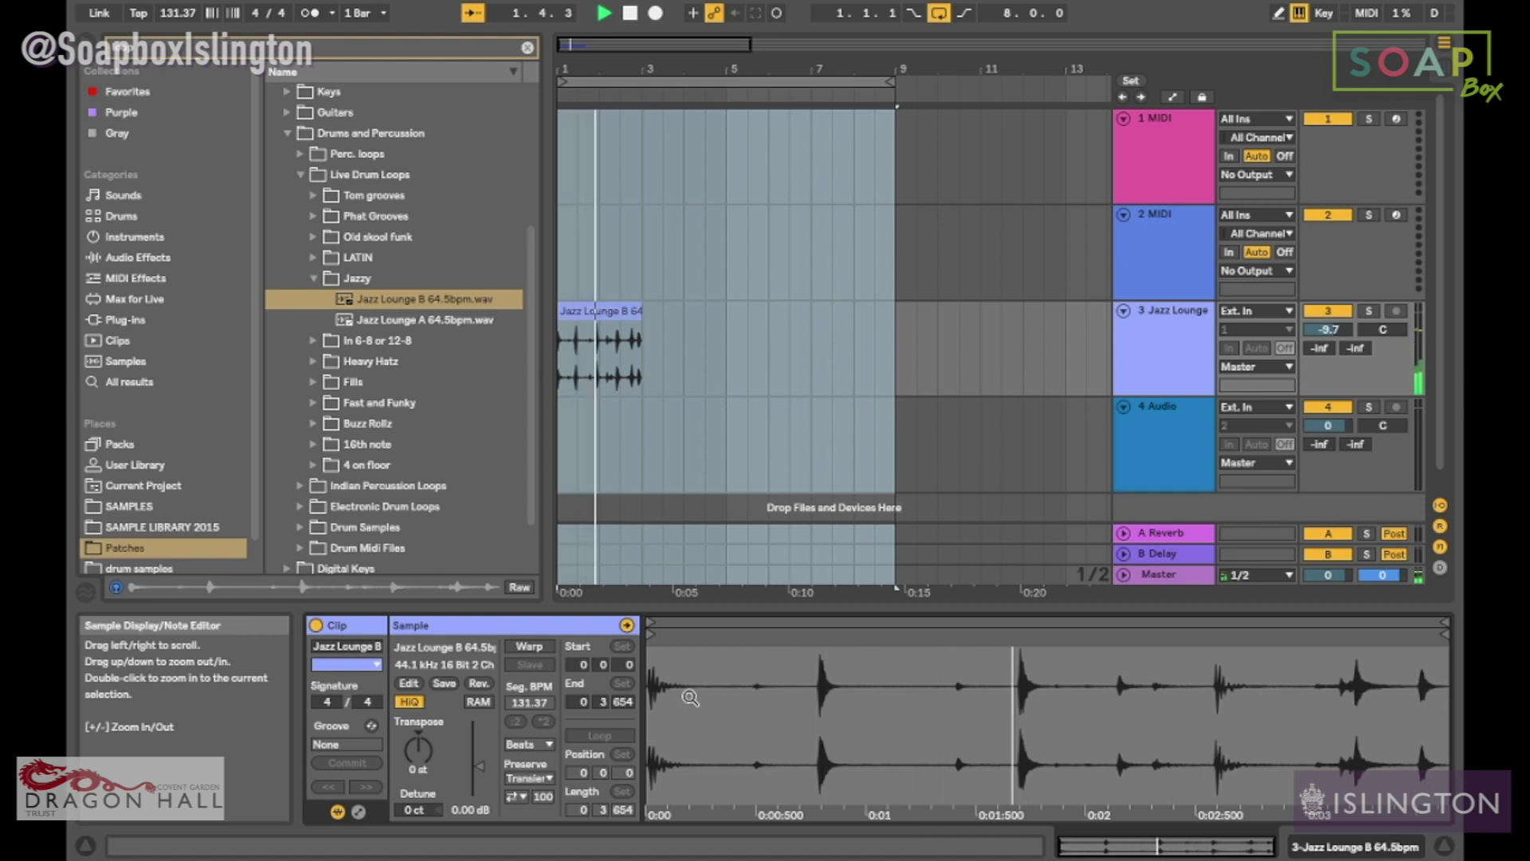
key(space)
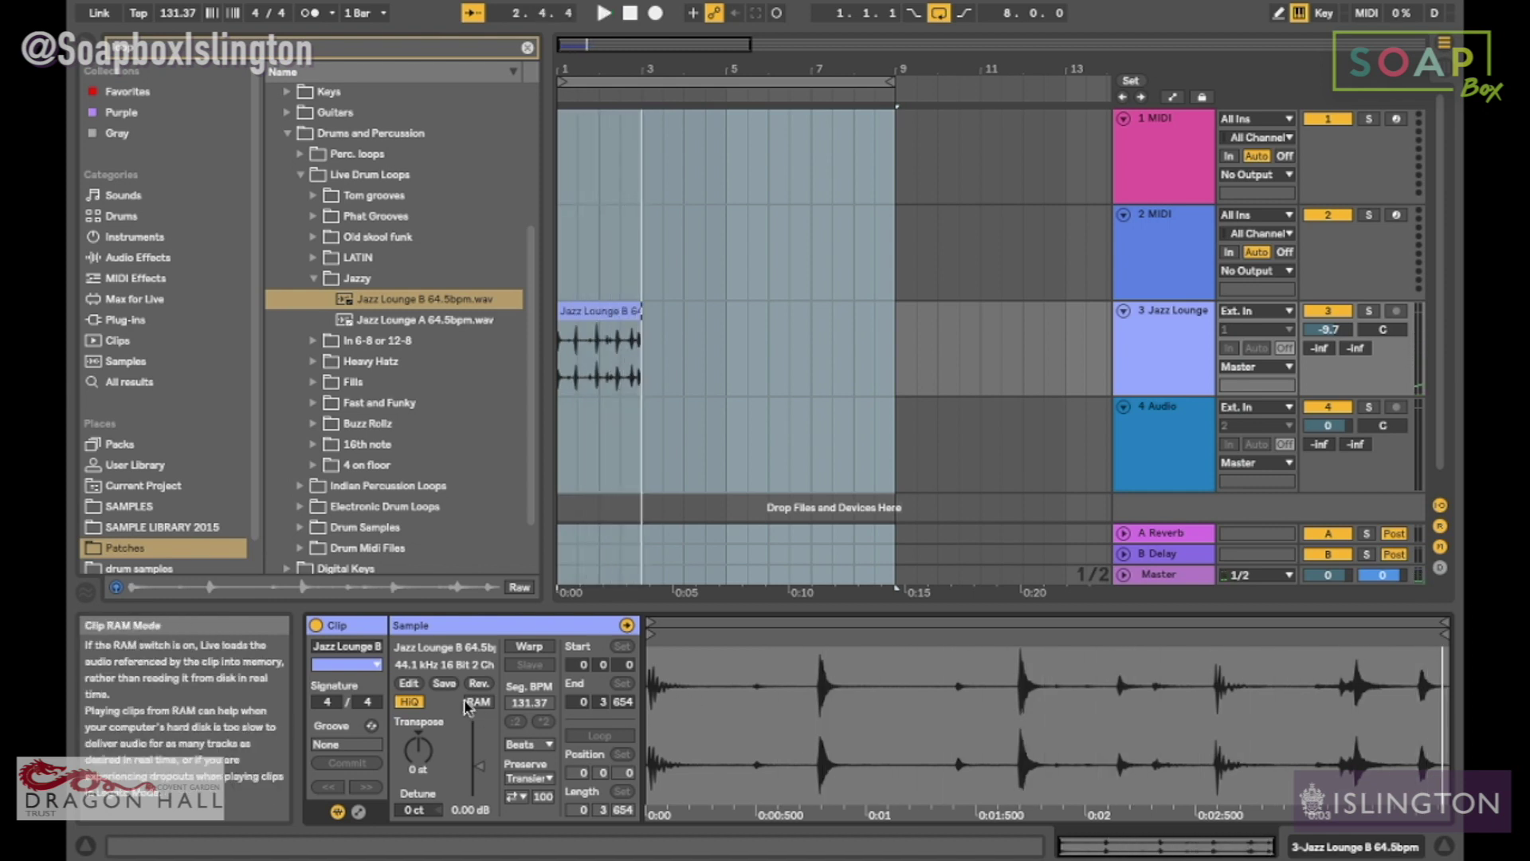
click(540, 646)
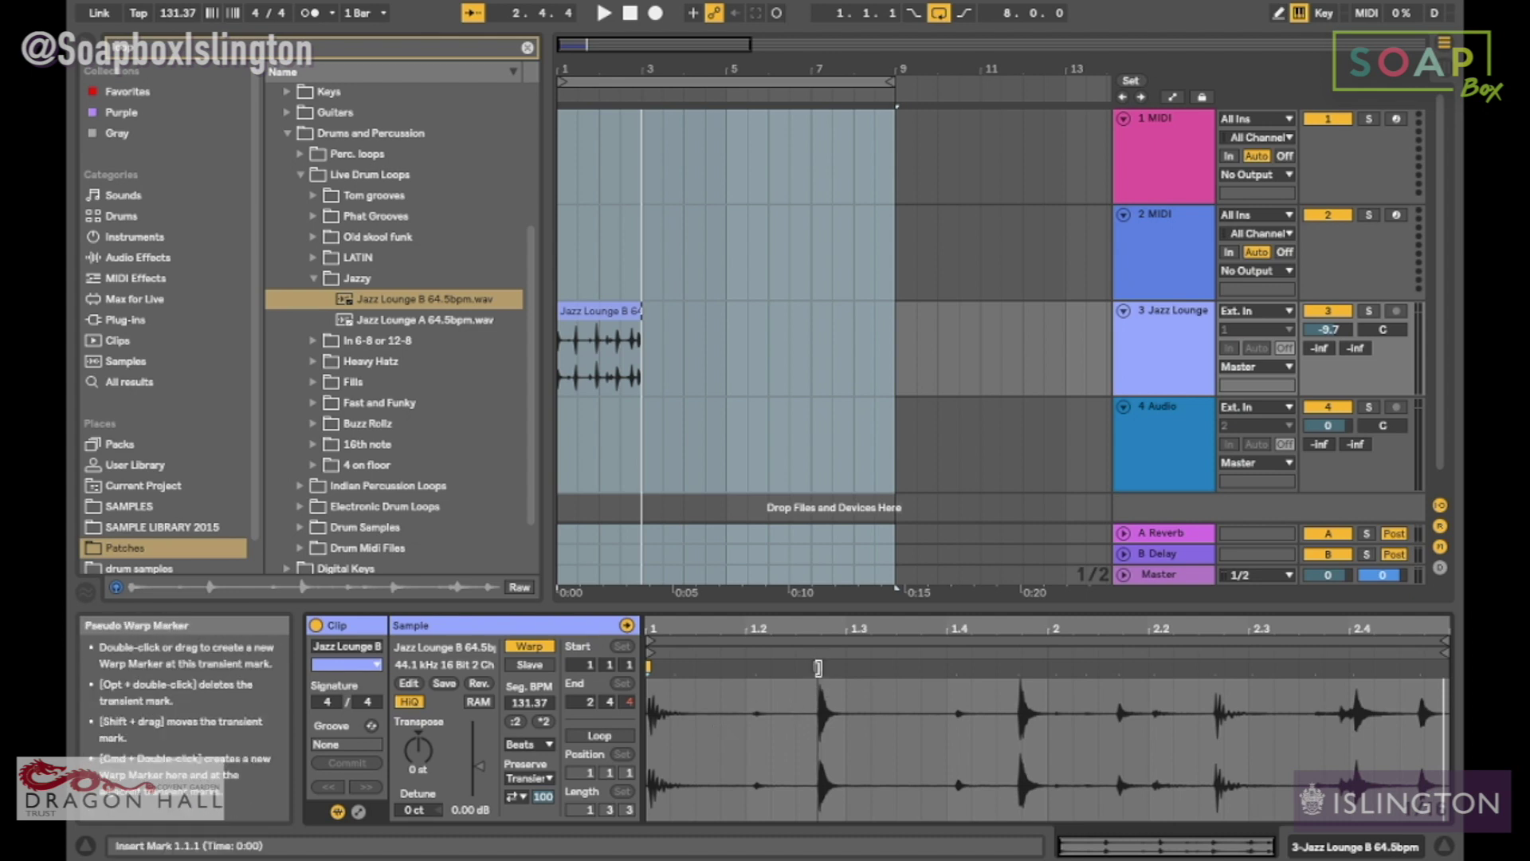
Step: Move a warp marker to 1.3, then re-warp the clip keeping its current timing
click(816, 655)
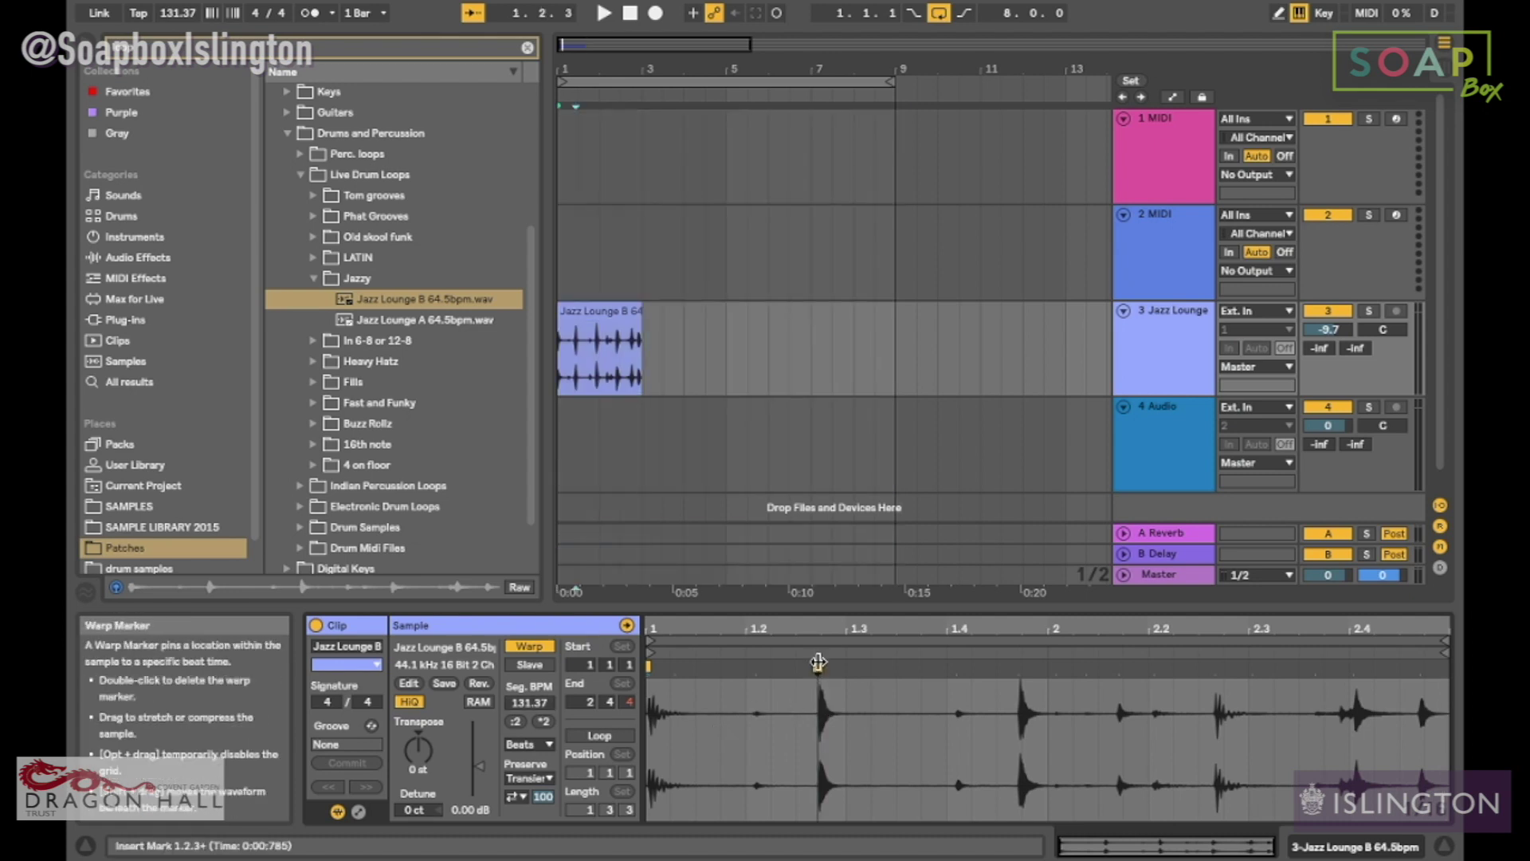
mouse_move(817, 664)
mouse_down()
mouse_move(847, 663)
mouse_move(771, 666)
mouse_move(810, 660)
mouse_up()
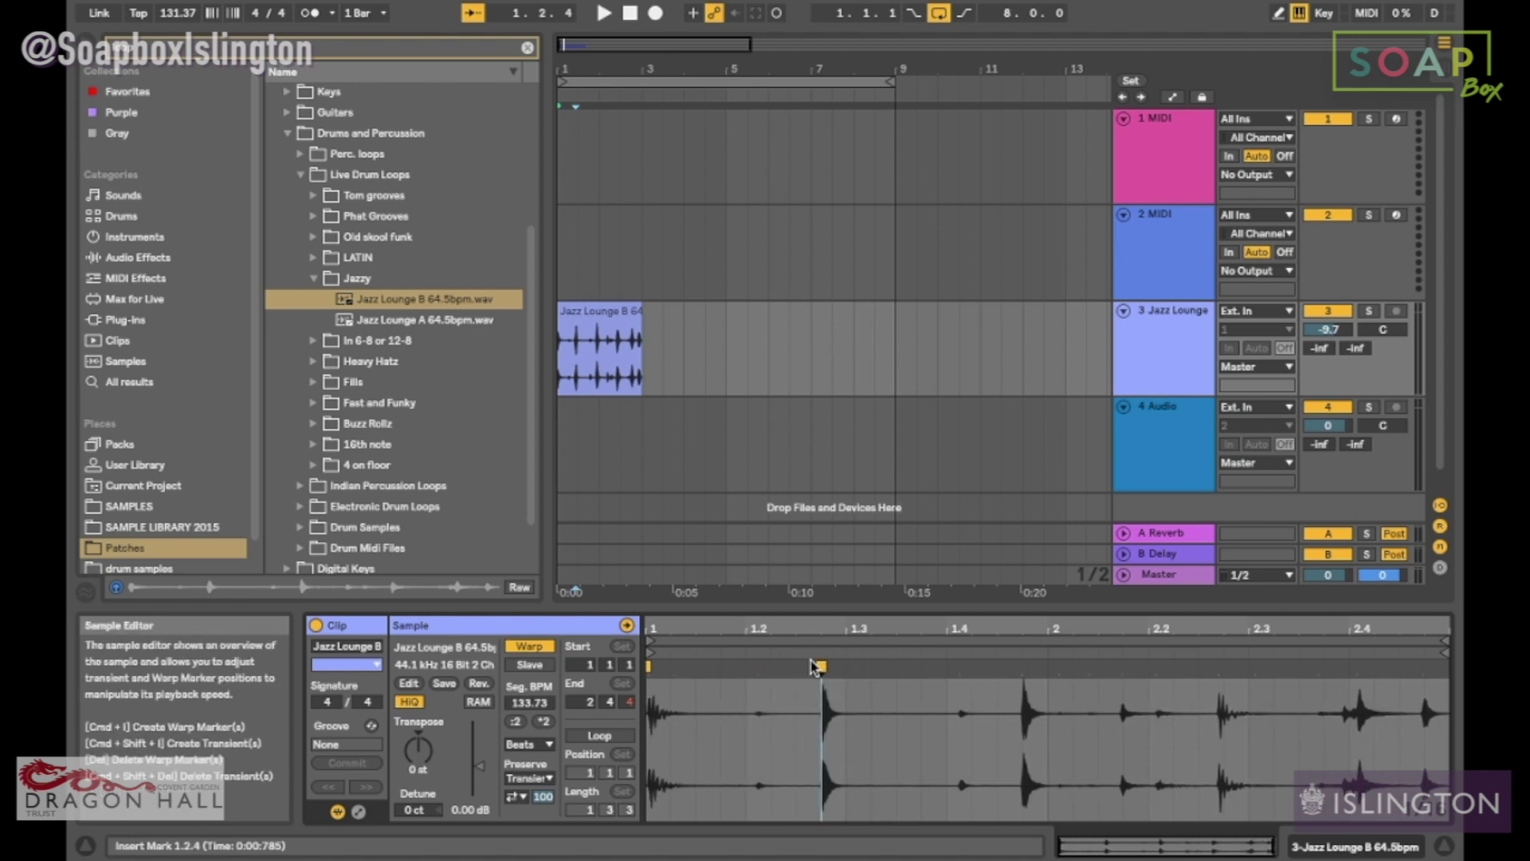
click(822, 658)
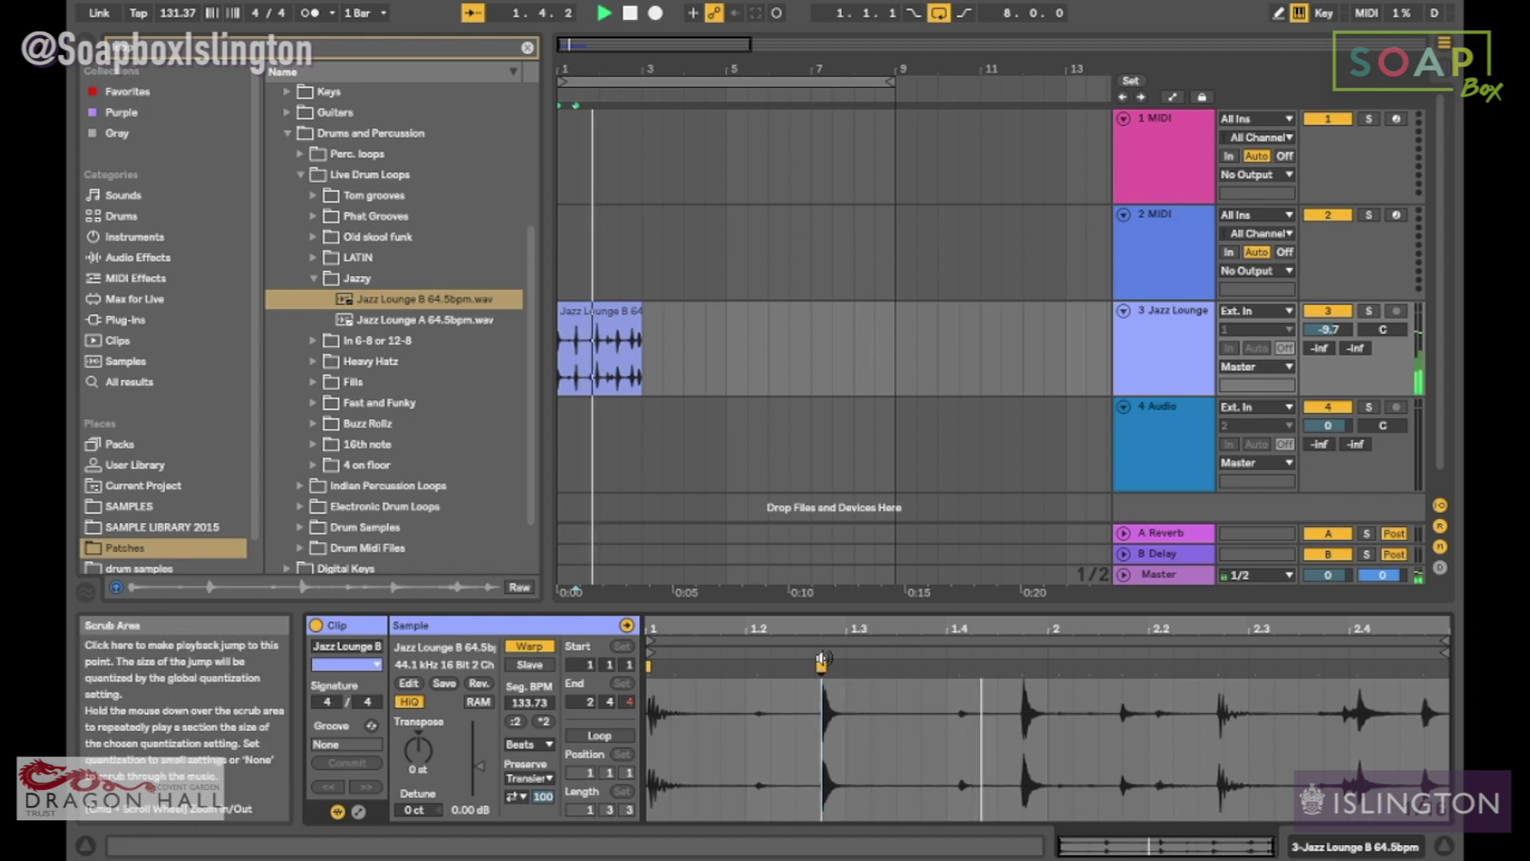
key(space)
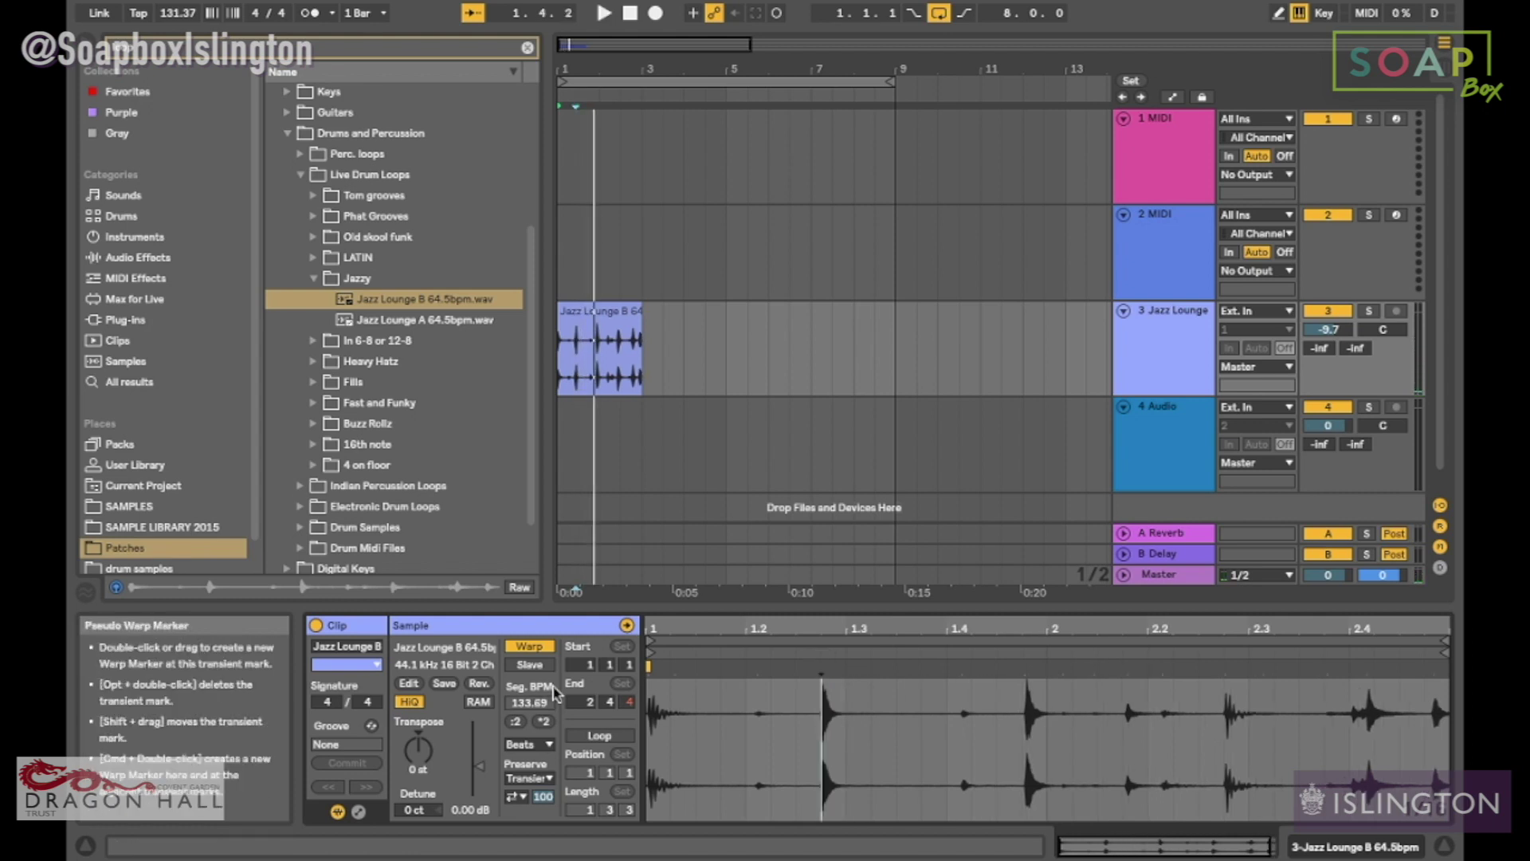
click(520, 648)
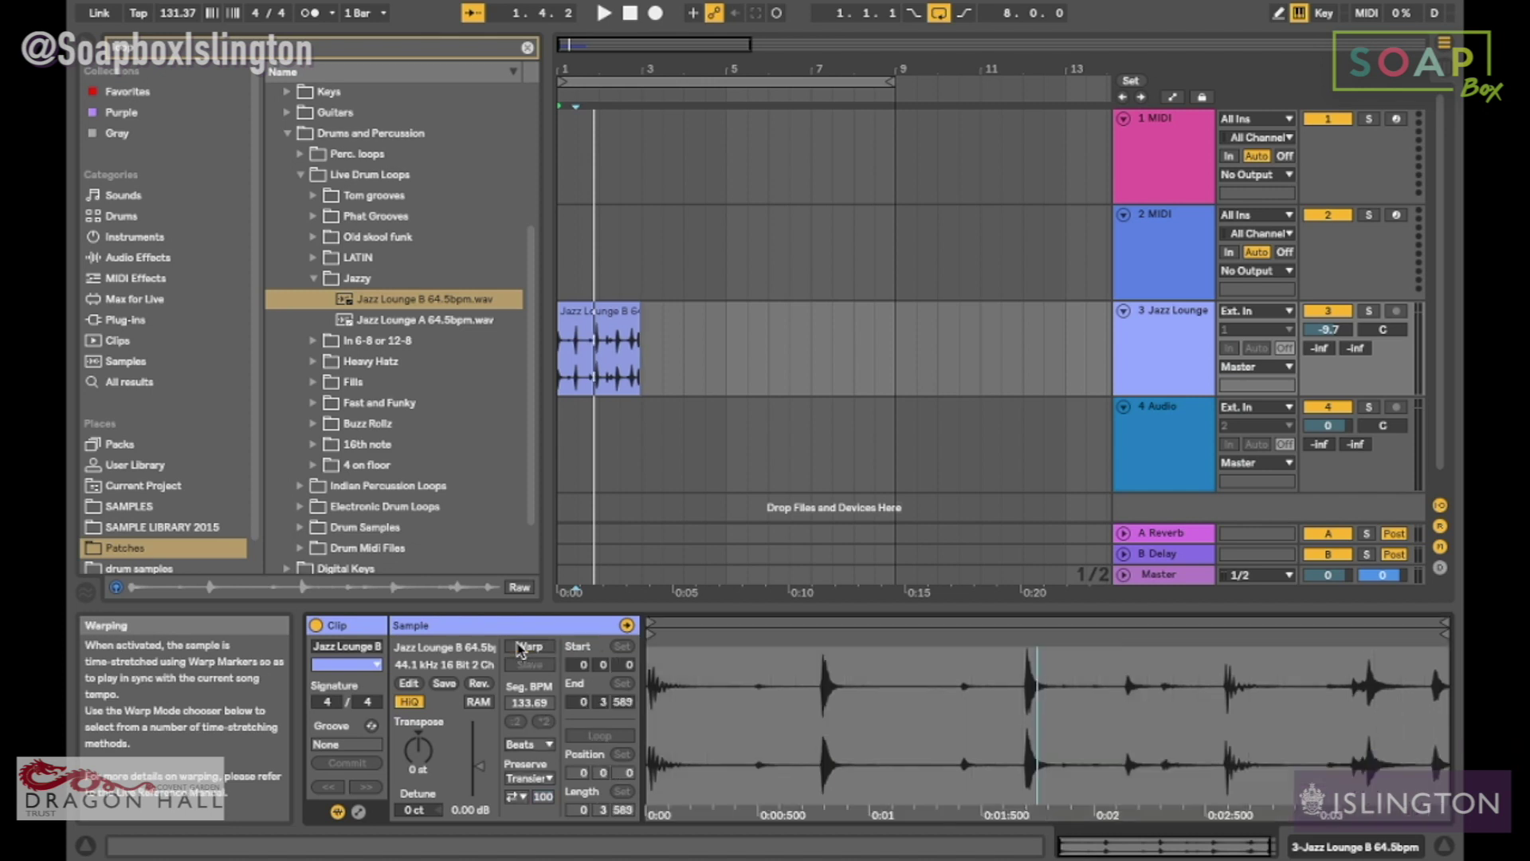
click(519, 647)
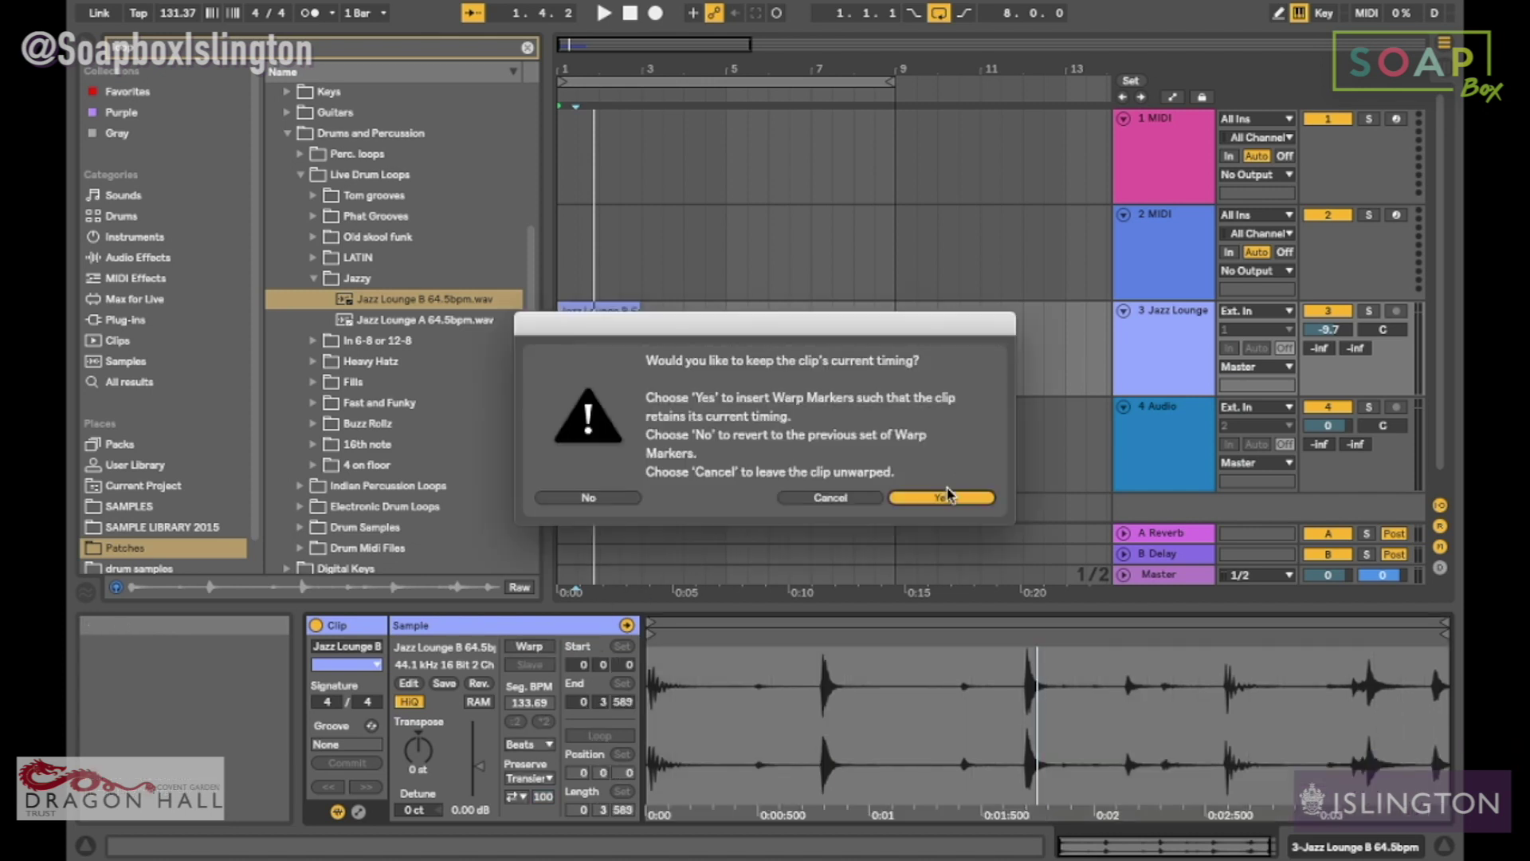
click(945, 496)
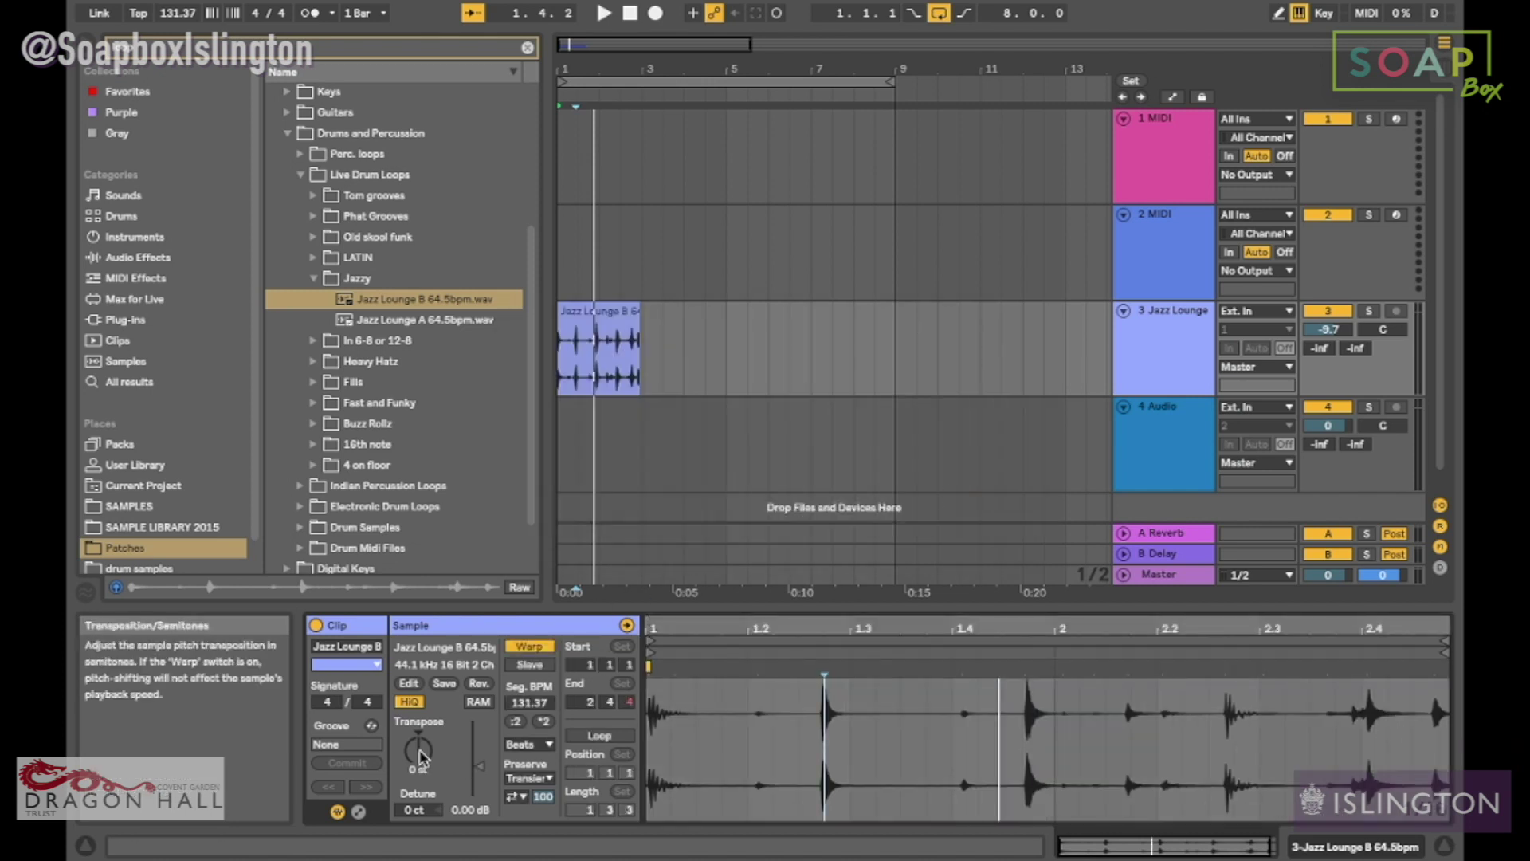
Step: Try the Beats warp mode, then switch the Jazz Lounge clip to Tones
click(529, 745)
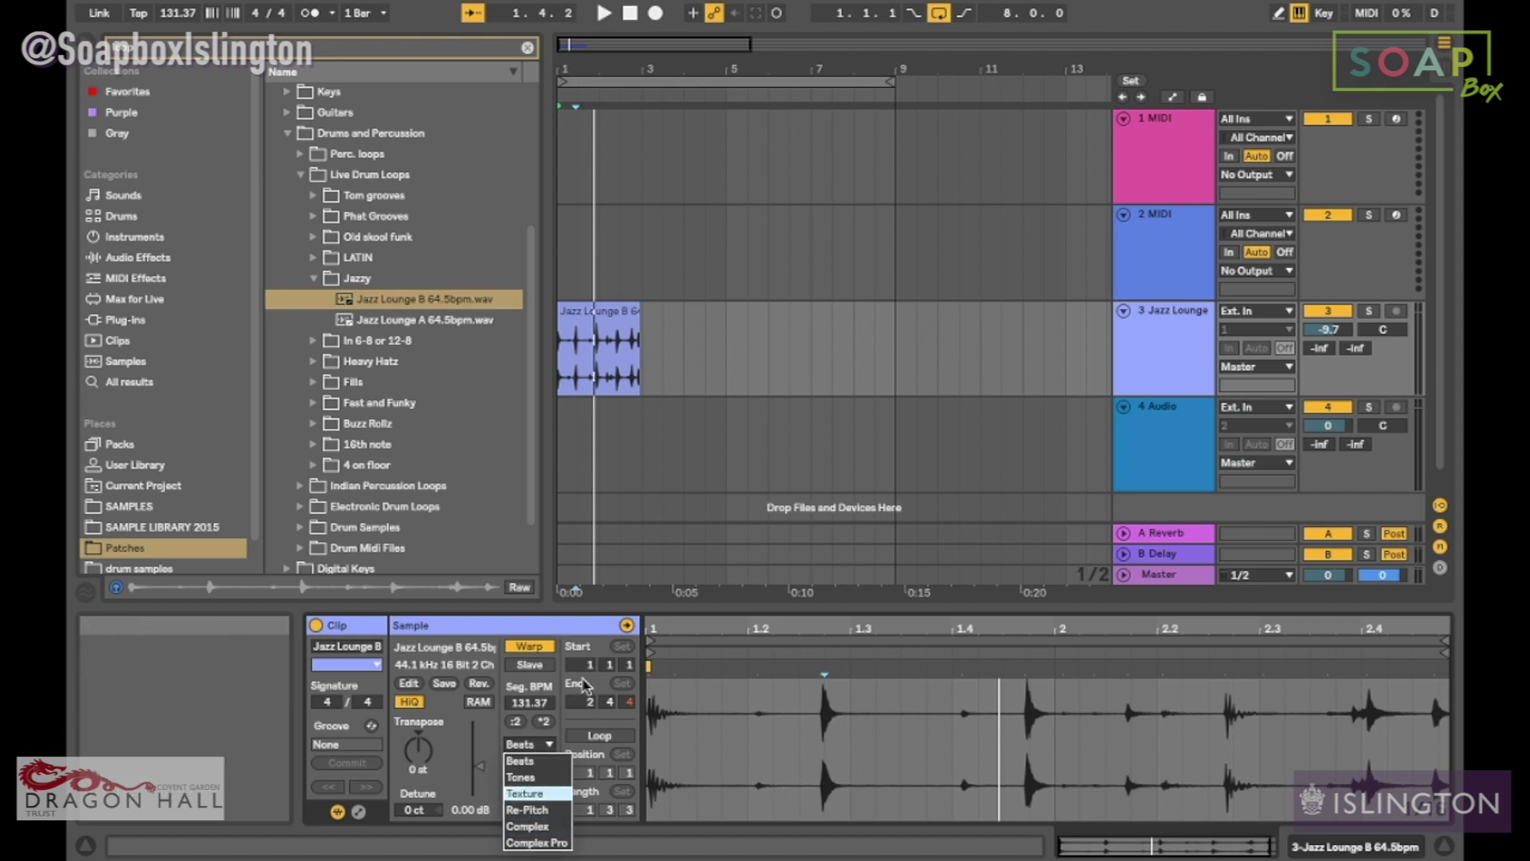
click(610, 516)
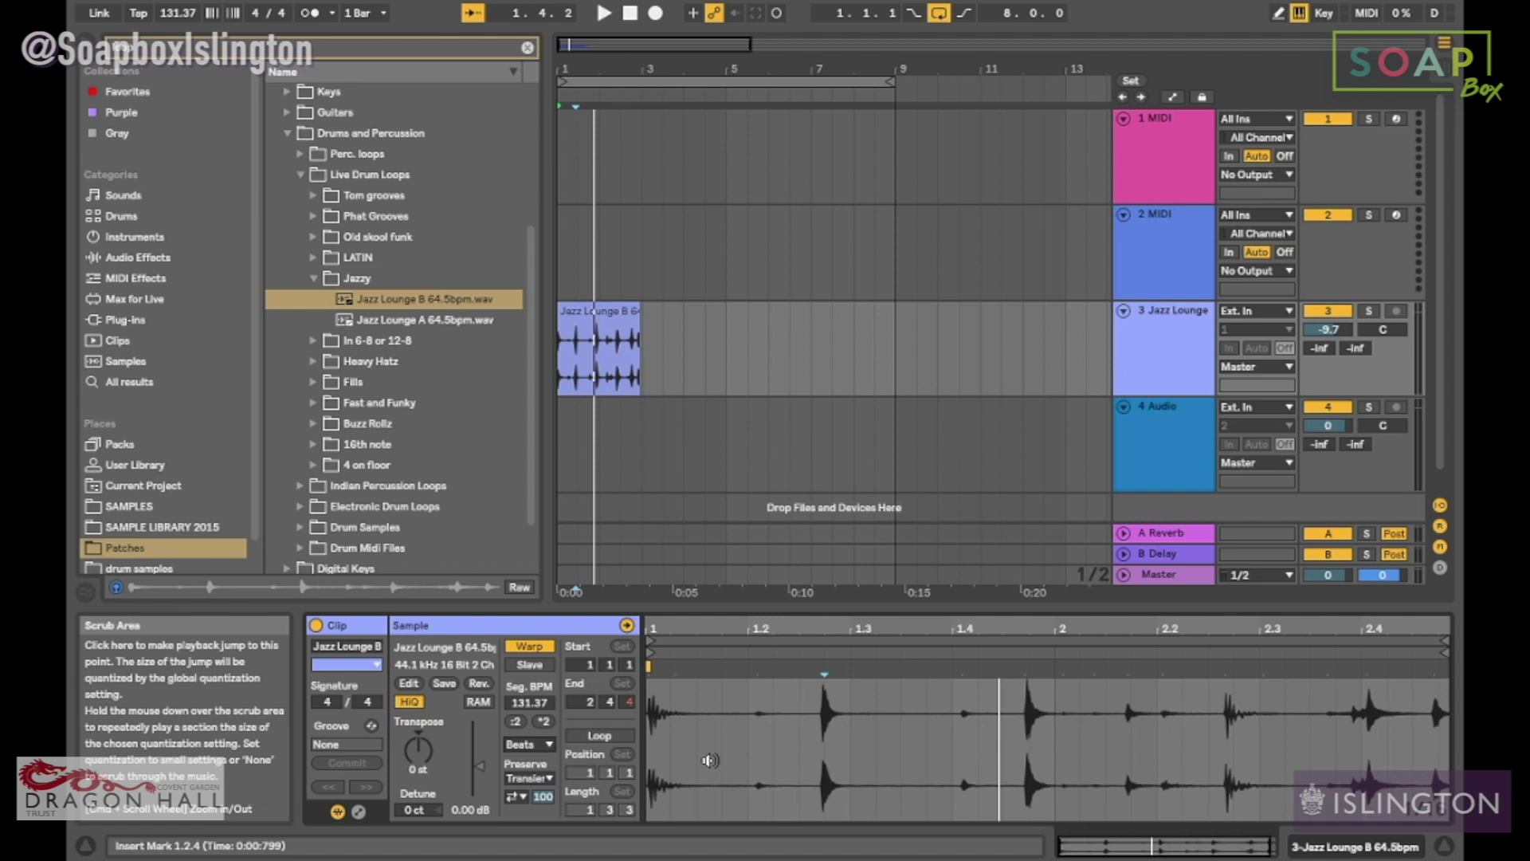
mouse_move(417, 837)
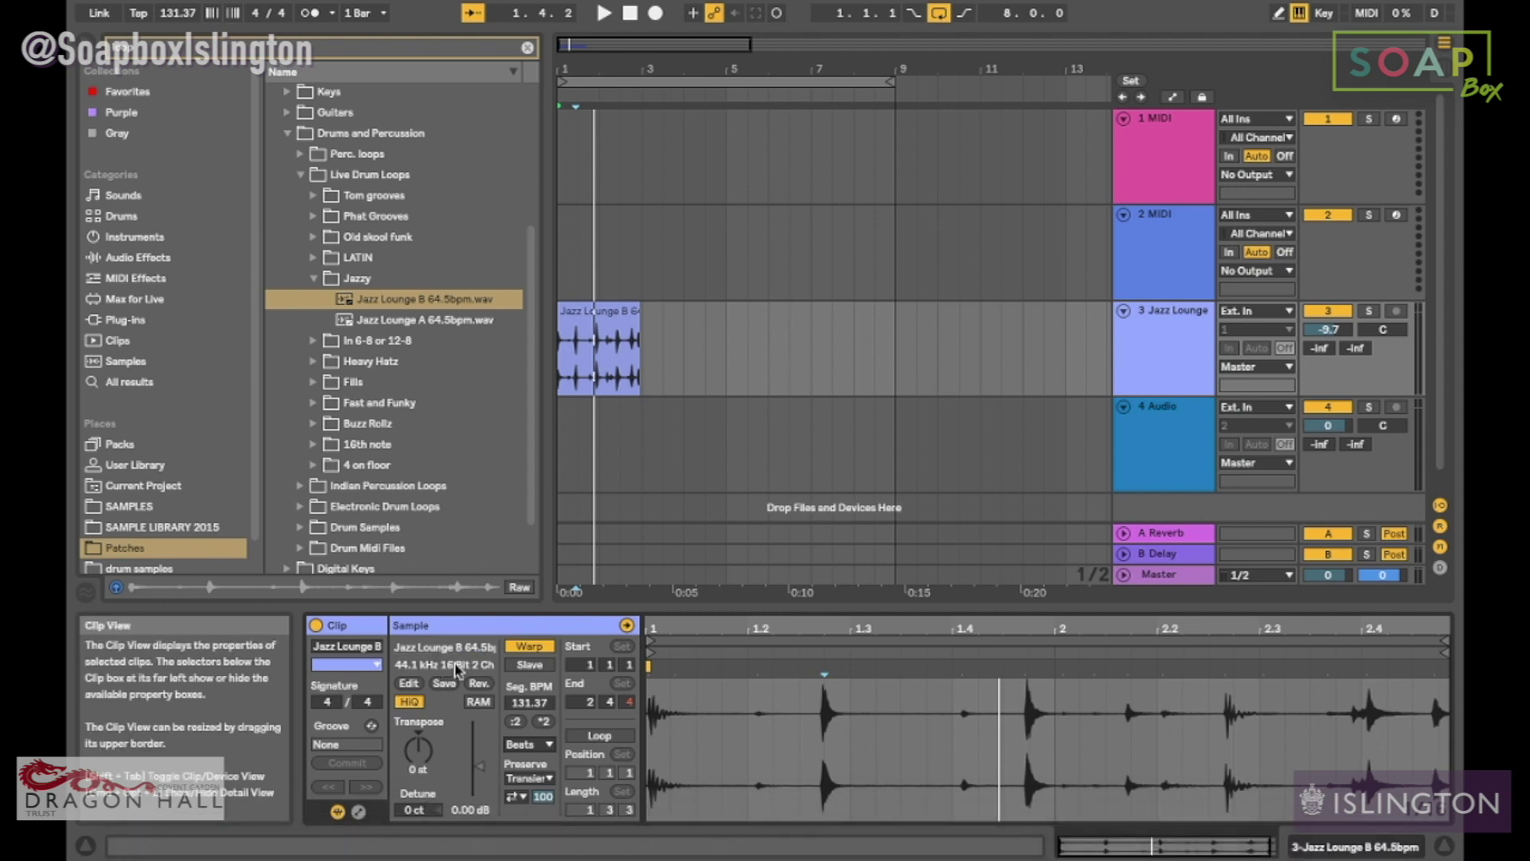
click(548, 746)
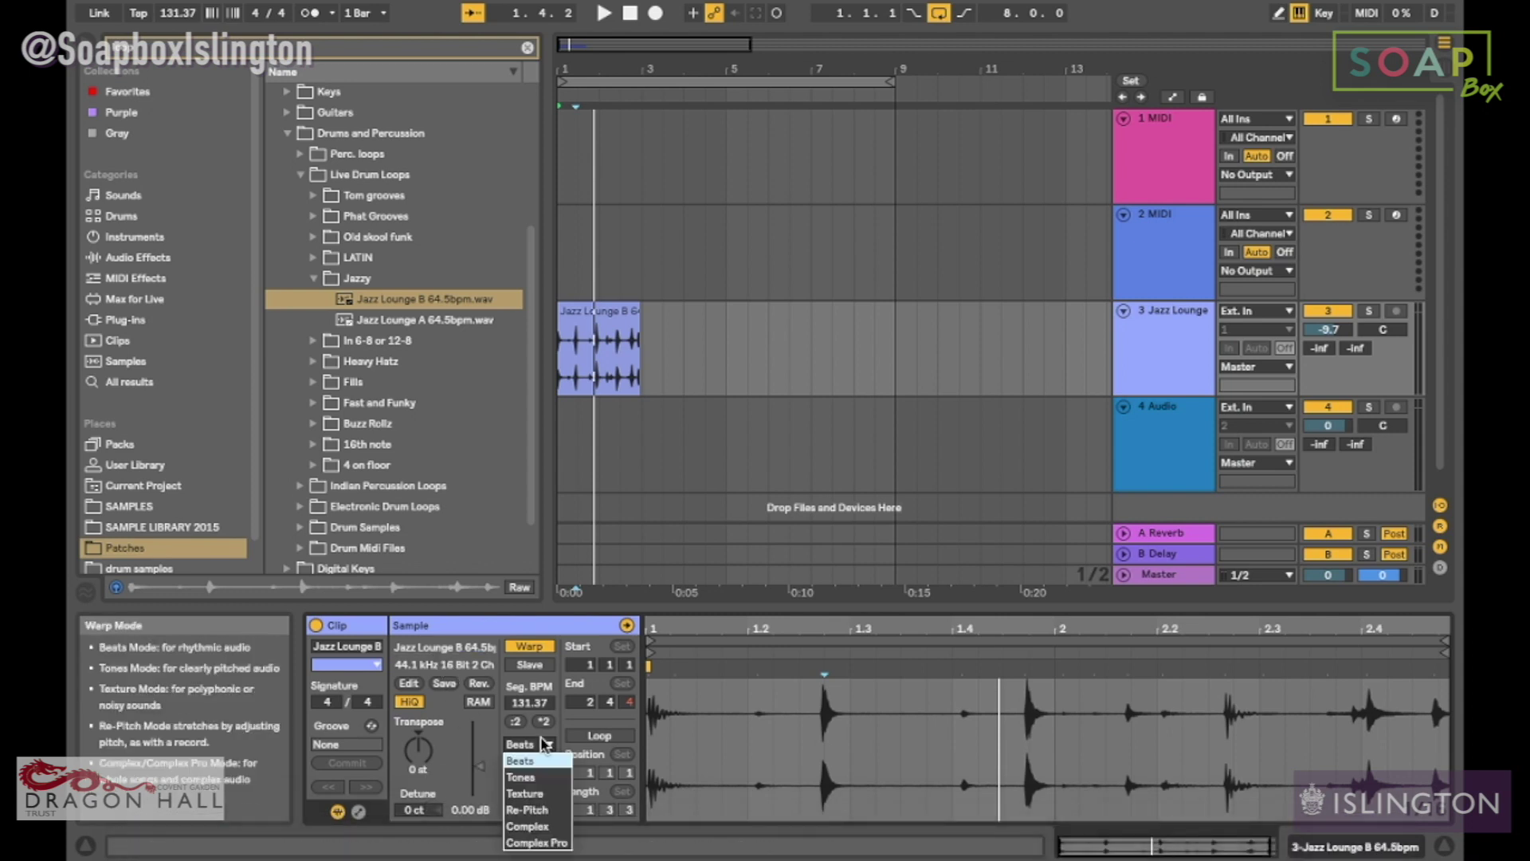
click(535, 777)
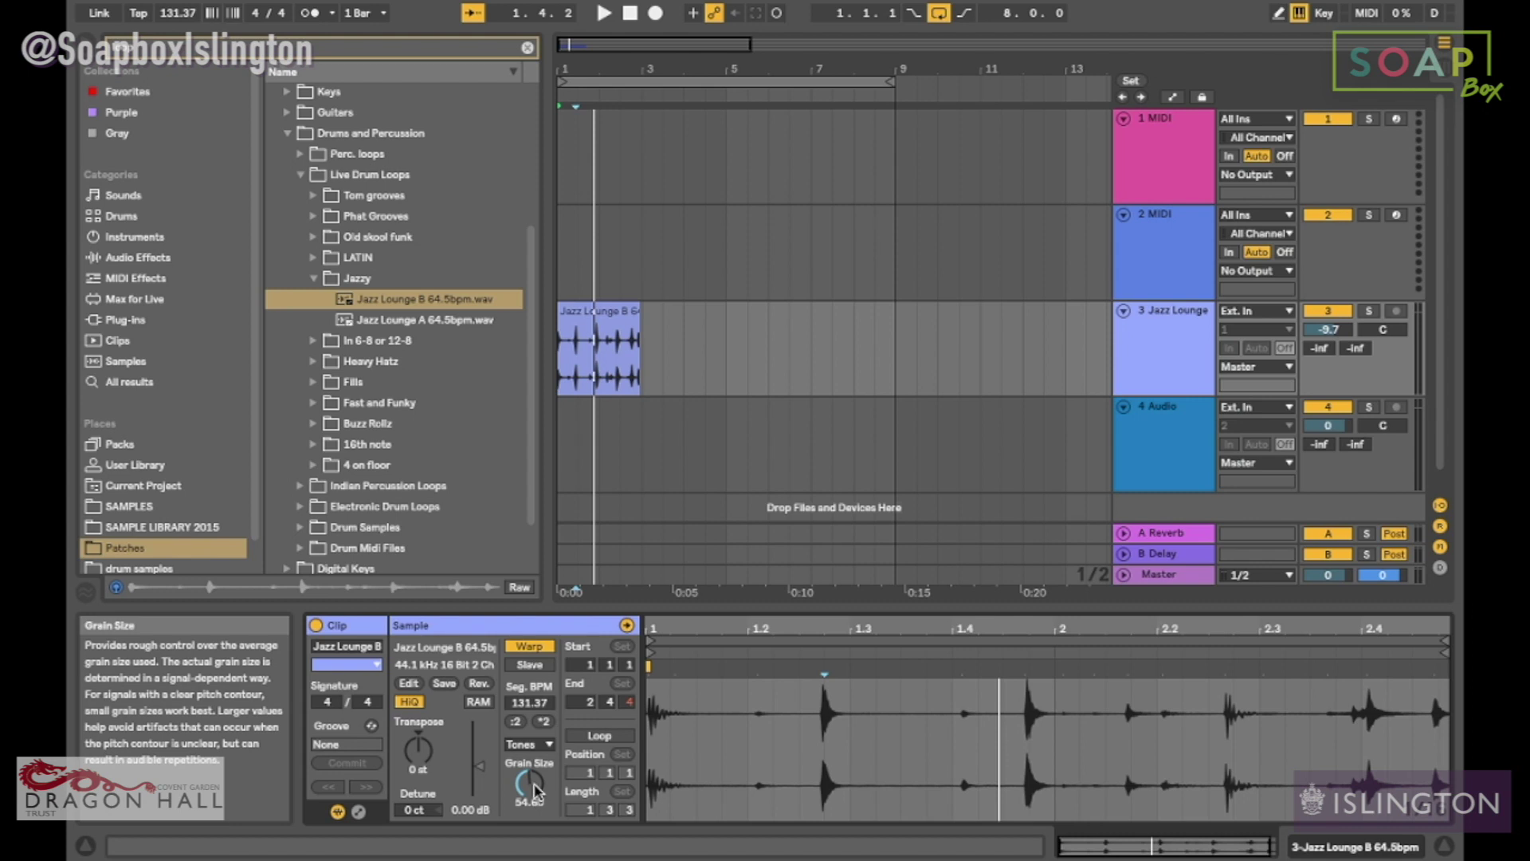
Step: Set the clip's warp mode to Texture with grain size about 32.59
click(534, 745)
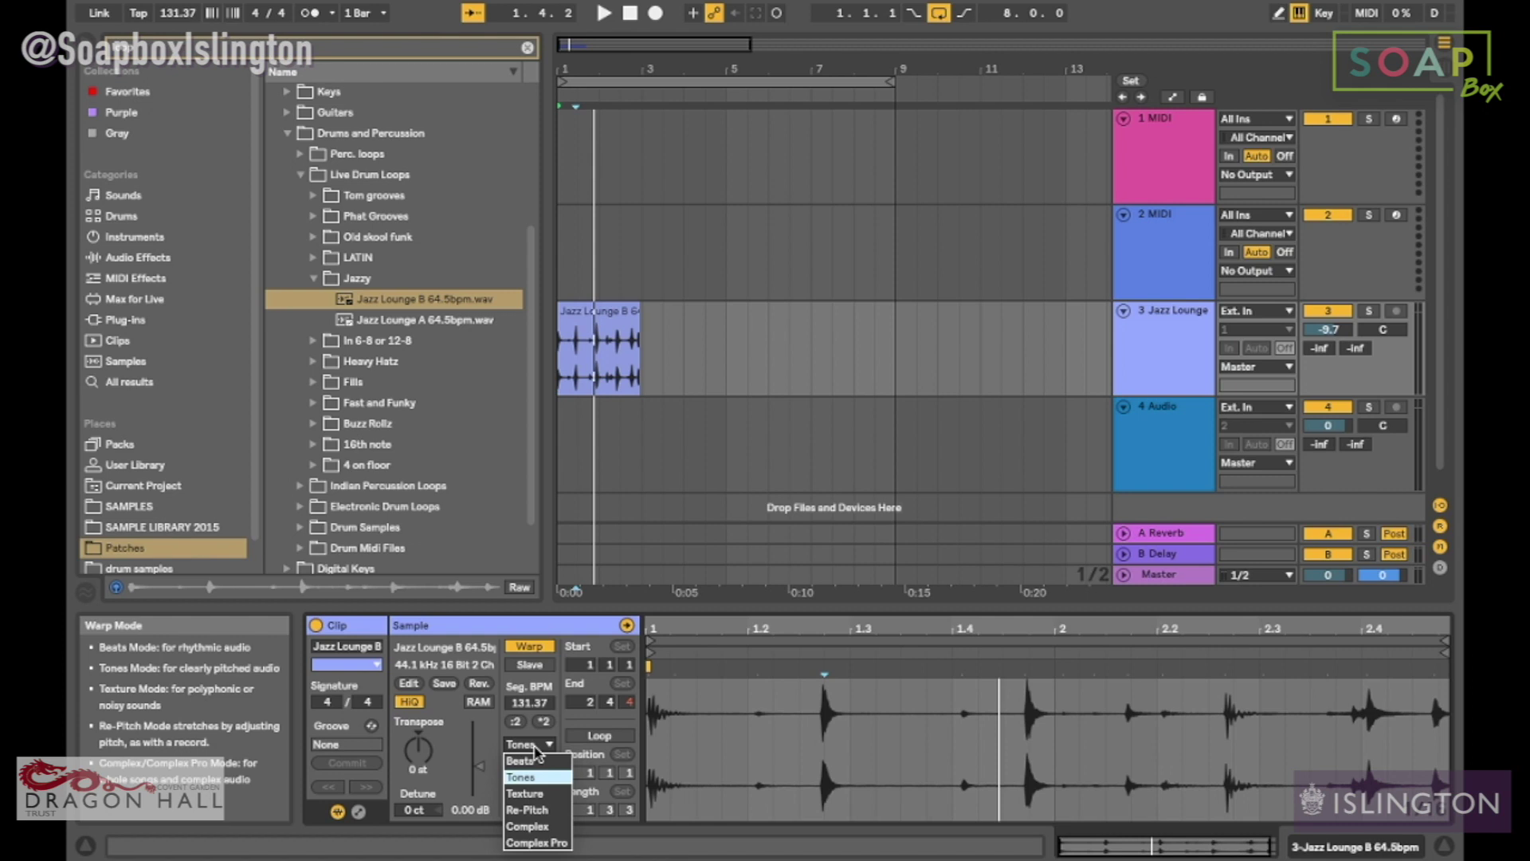
click(533, 793)
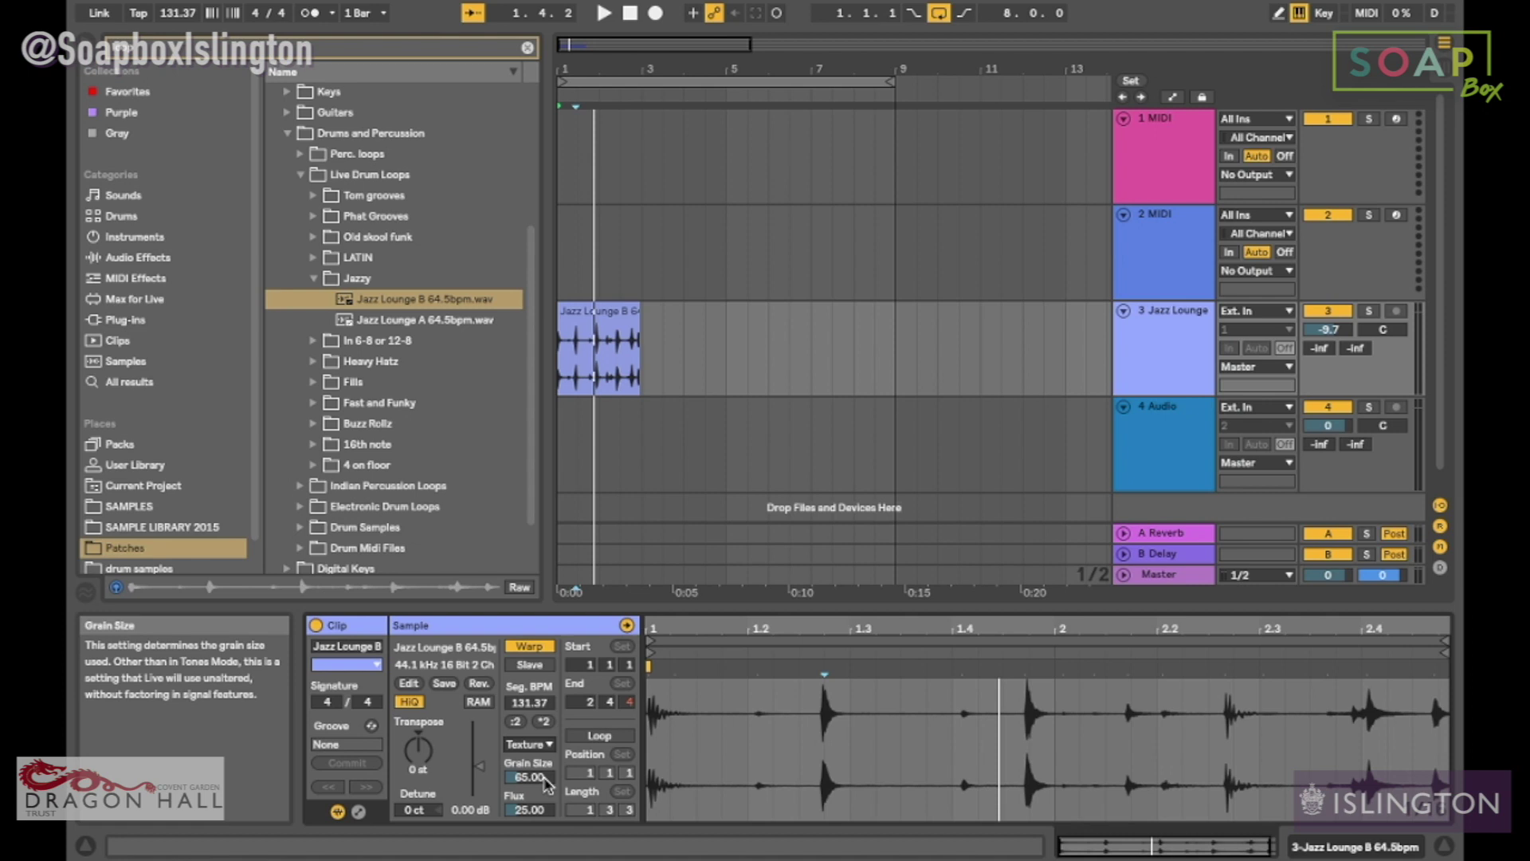
drag(547, 781, 547, 808)
Step: Double the segment tempo to 262.75 BPM, transpose up 3 semitones, and raise grain size while listening
click(543, 722)
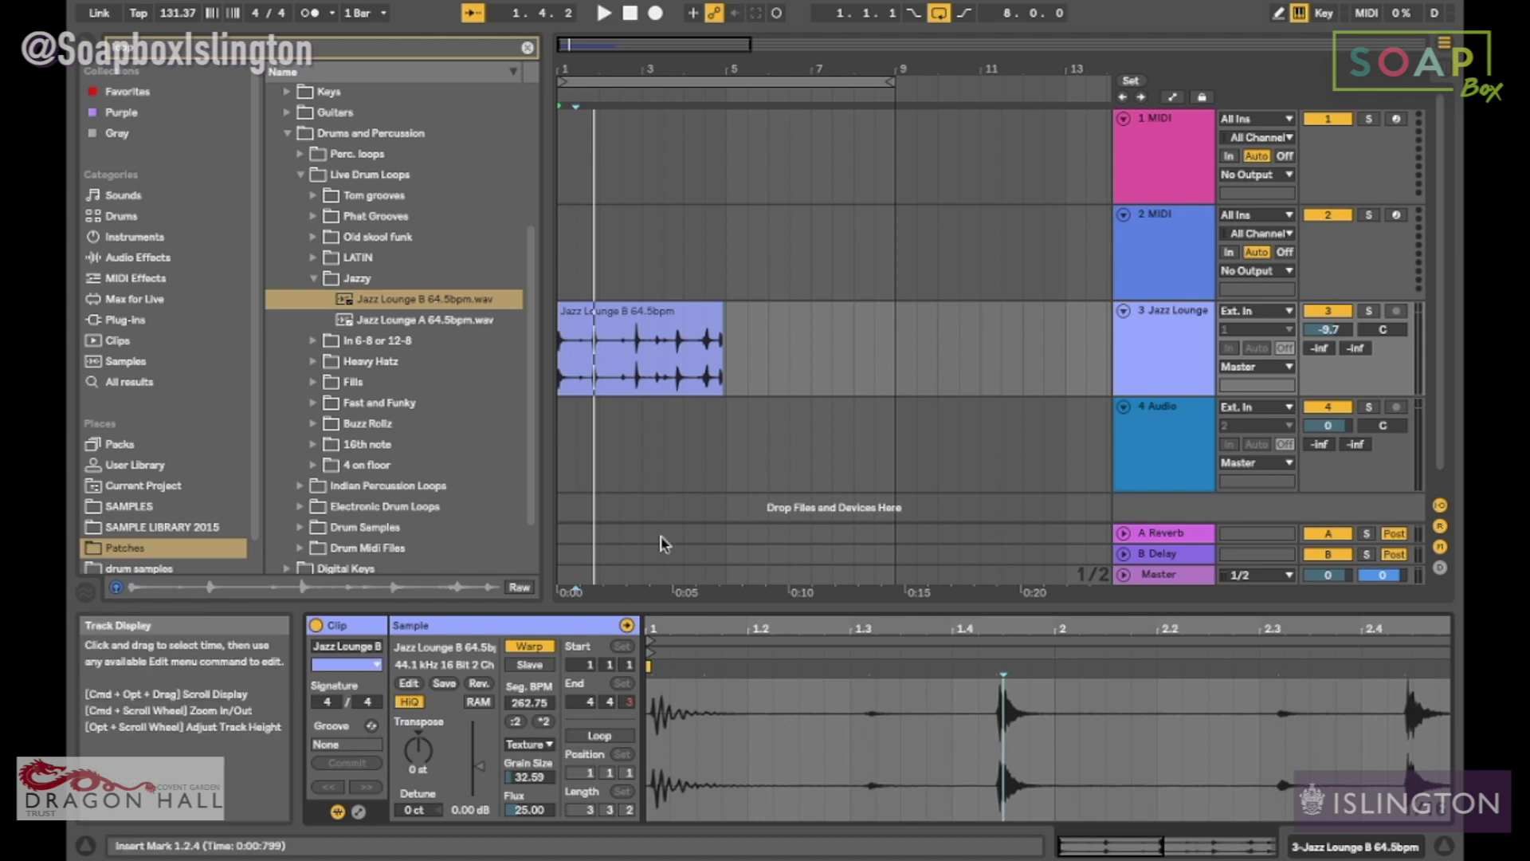
drag(418, 753, 418, 730)
key(space)
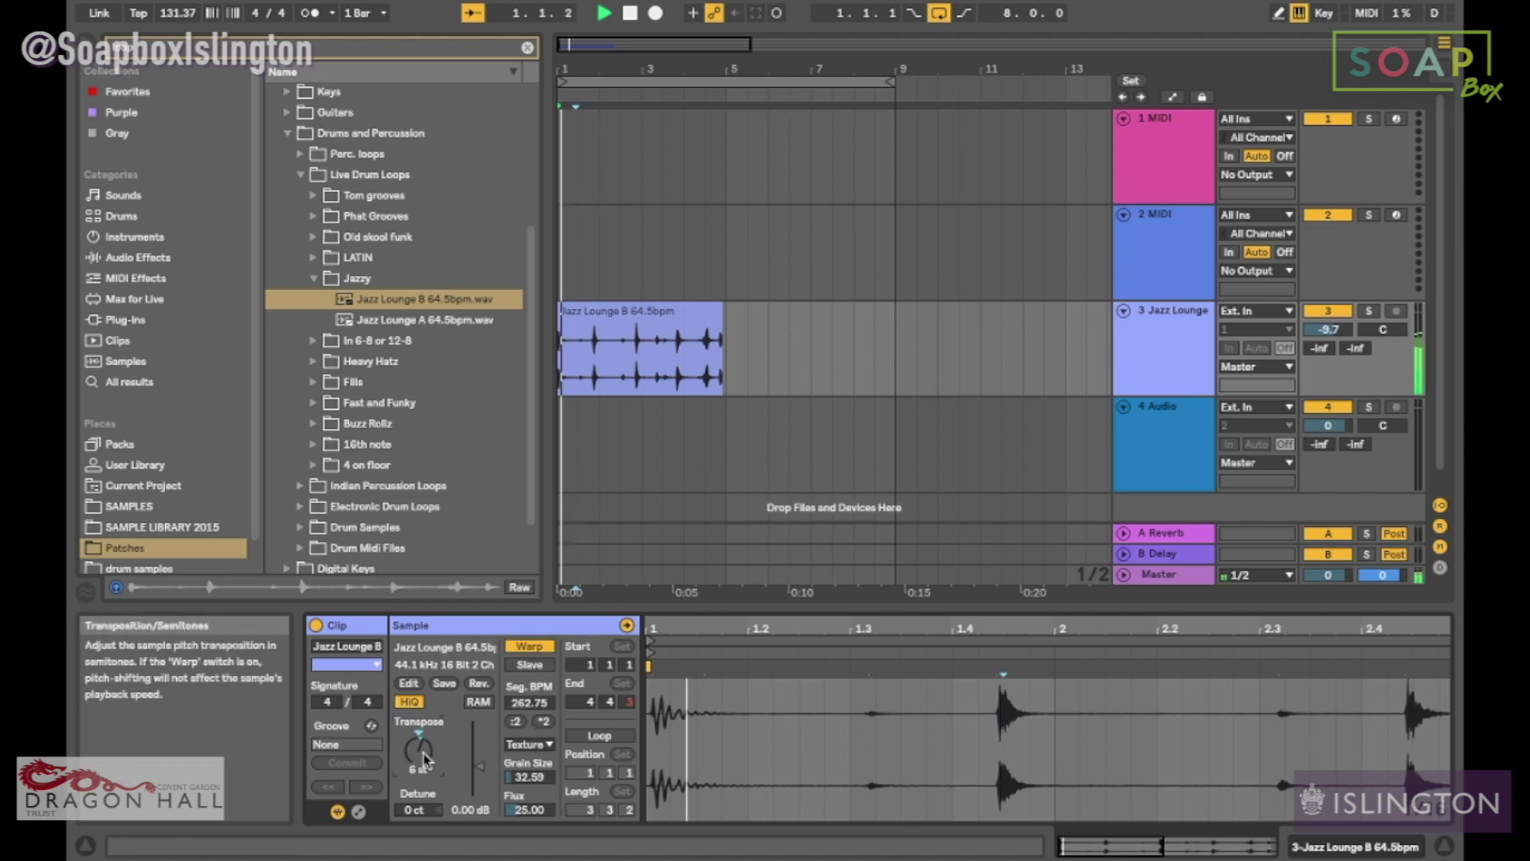
mouse_move(529, 776)
mouse_down()
mouse_move(528, 716)
mouse_move(526, 761)
mouse_up()
key(space)
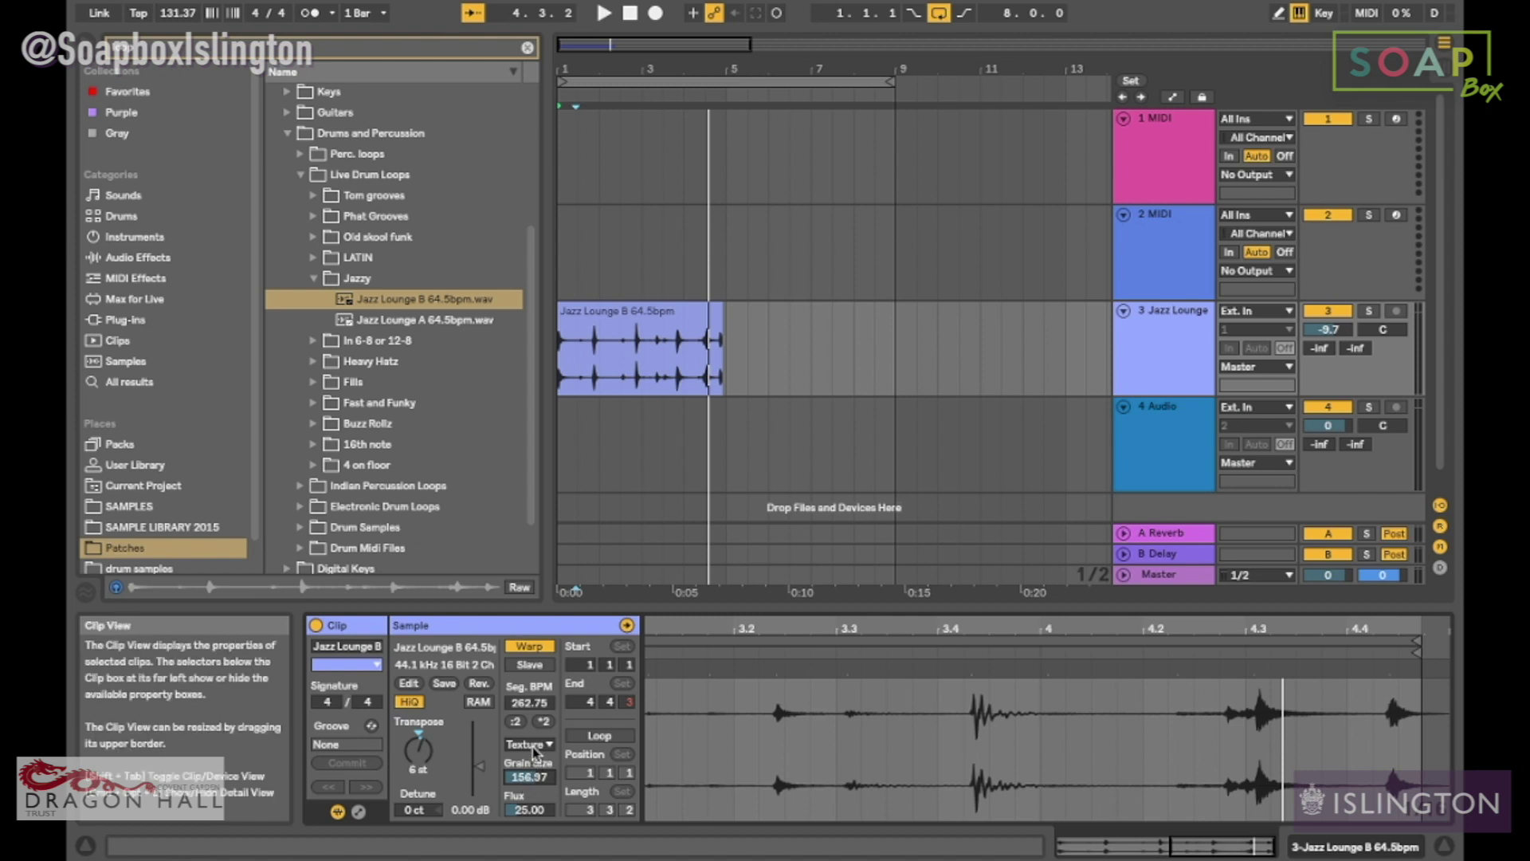
Step: Switch the warp mode to Tones and adjust grain size during playback, ending near 95.81
click(527, 743)
click(542, 791)
click(527, 743)
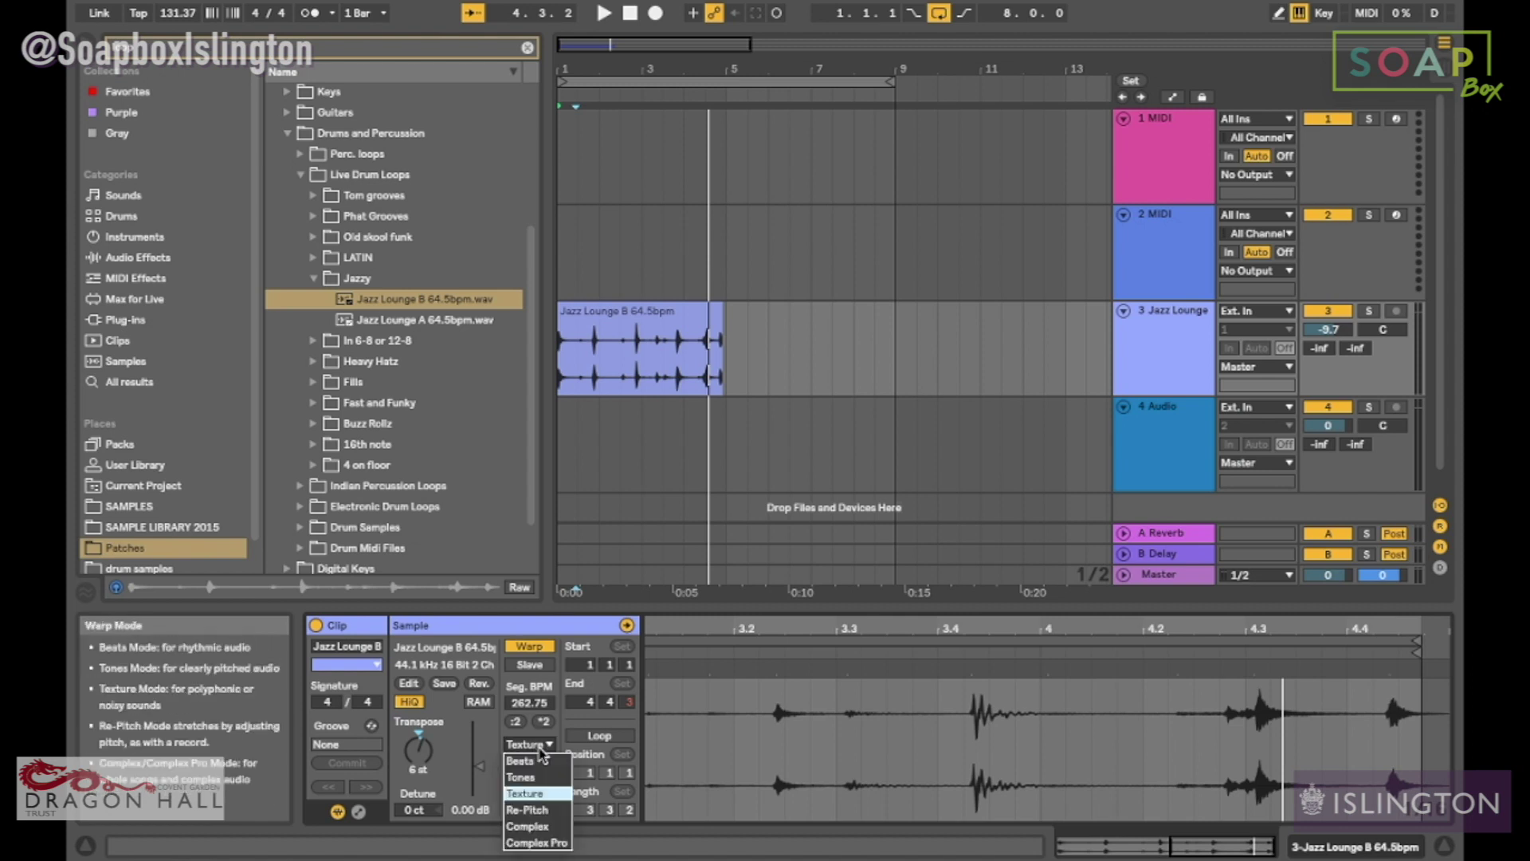
click(524, 758)
key(space)
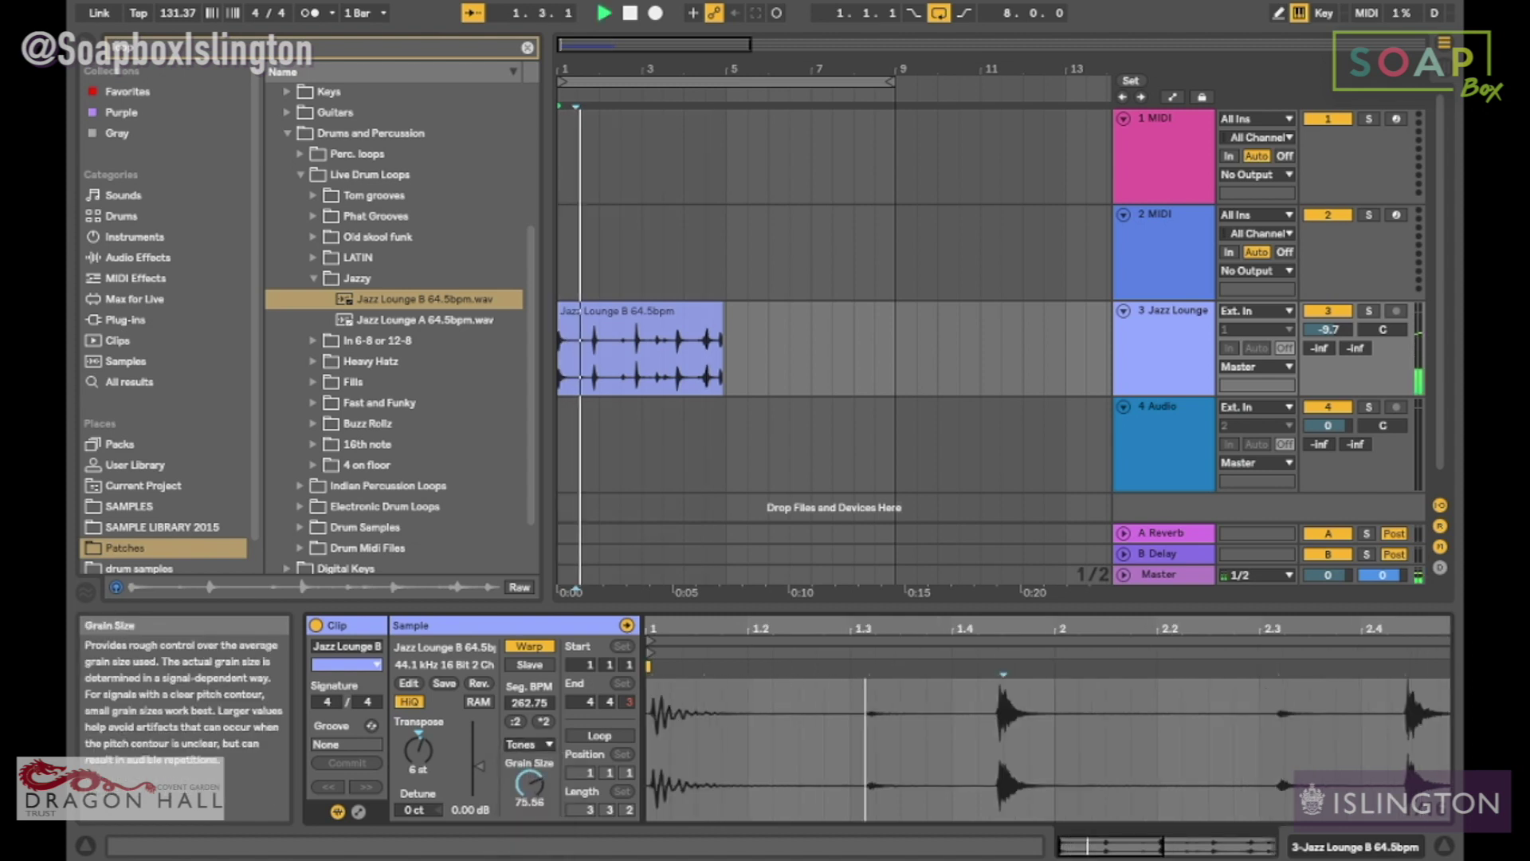
drag(530, 785, 532, 783)
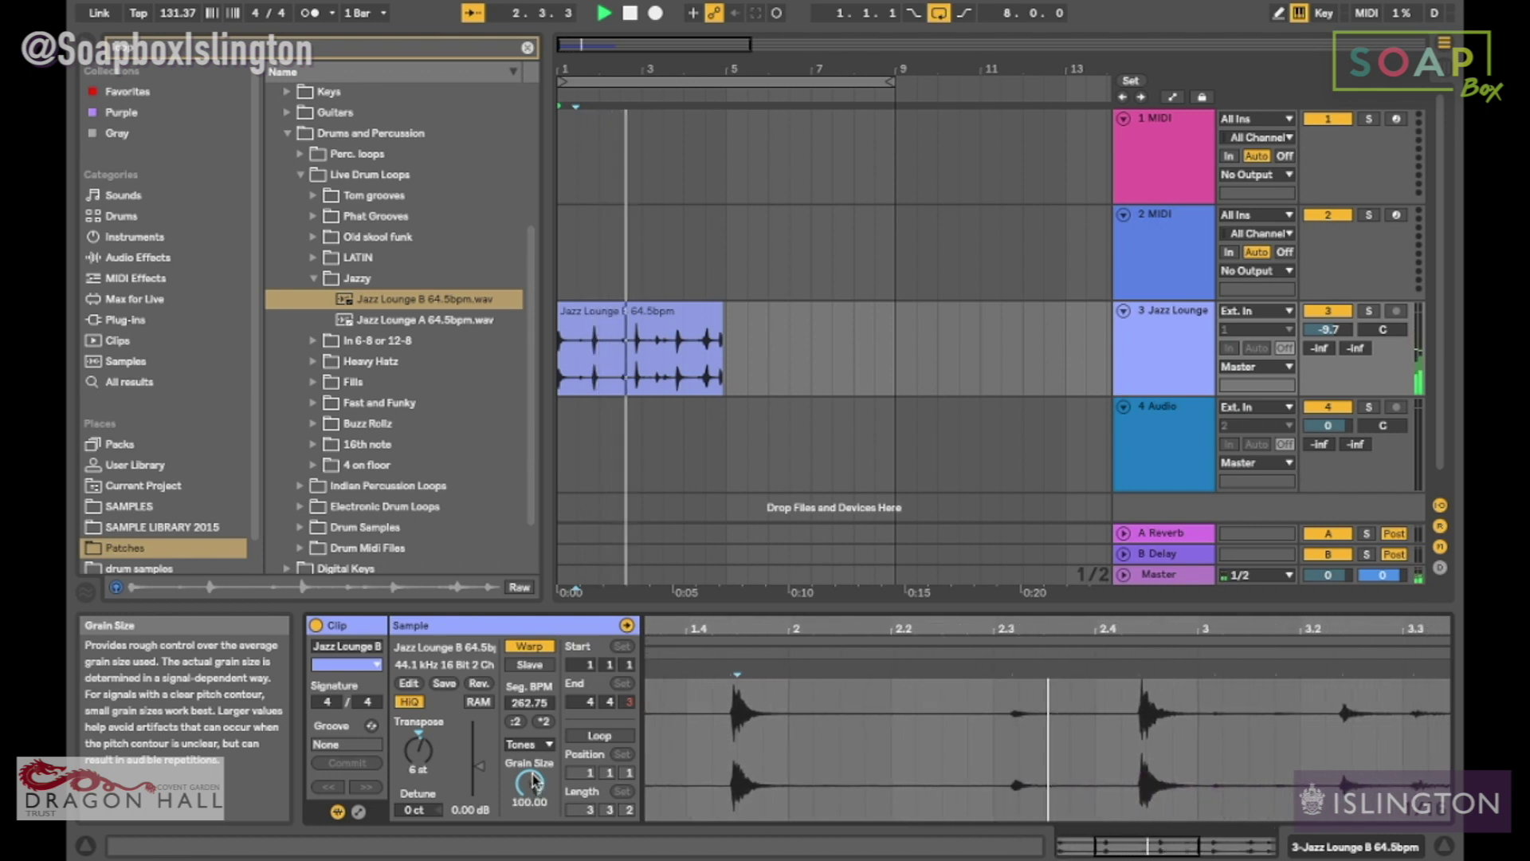
mouse_move(533, 783)
mouse_down()
mouse_move(532, 829)
mouse_move(534, 784)
mouse_up()
key(space)
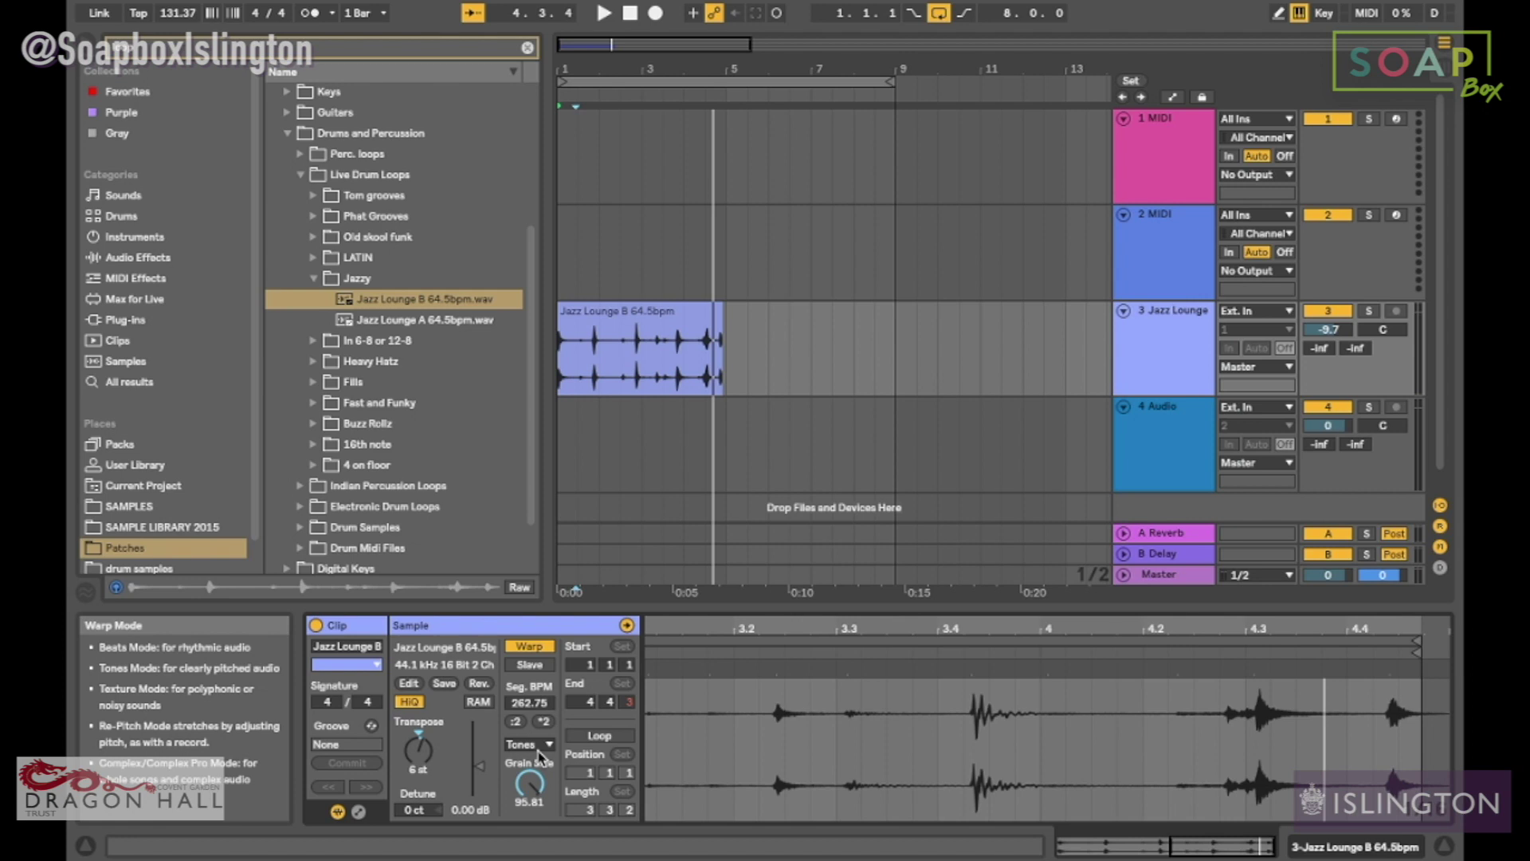
Step: Set the Jazz Lounge clip's warp mode to Complex with Seg. BPM at 131.37
click(534, 745)
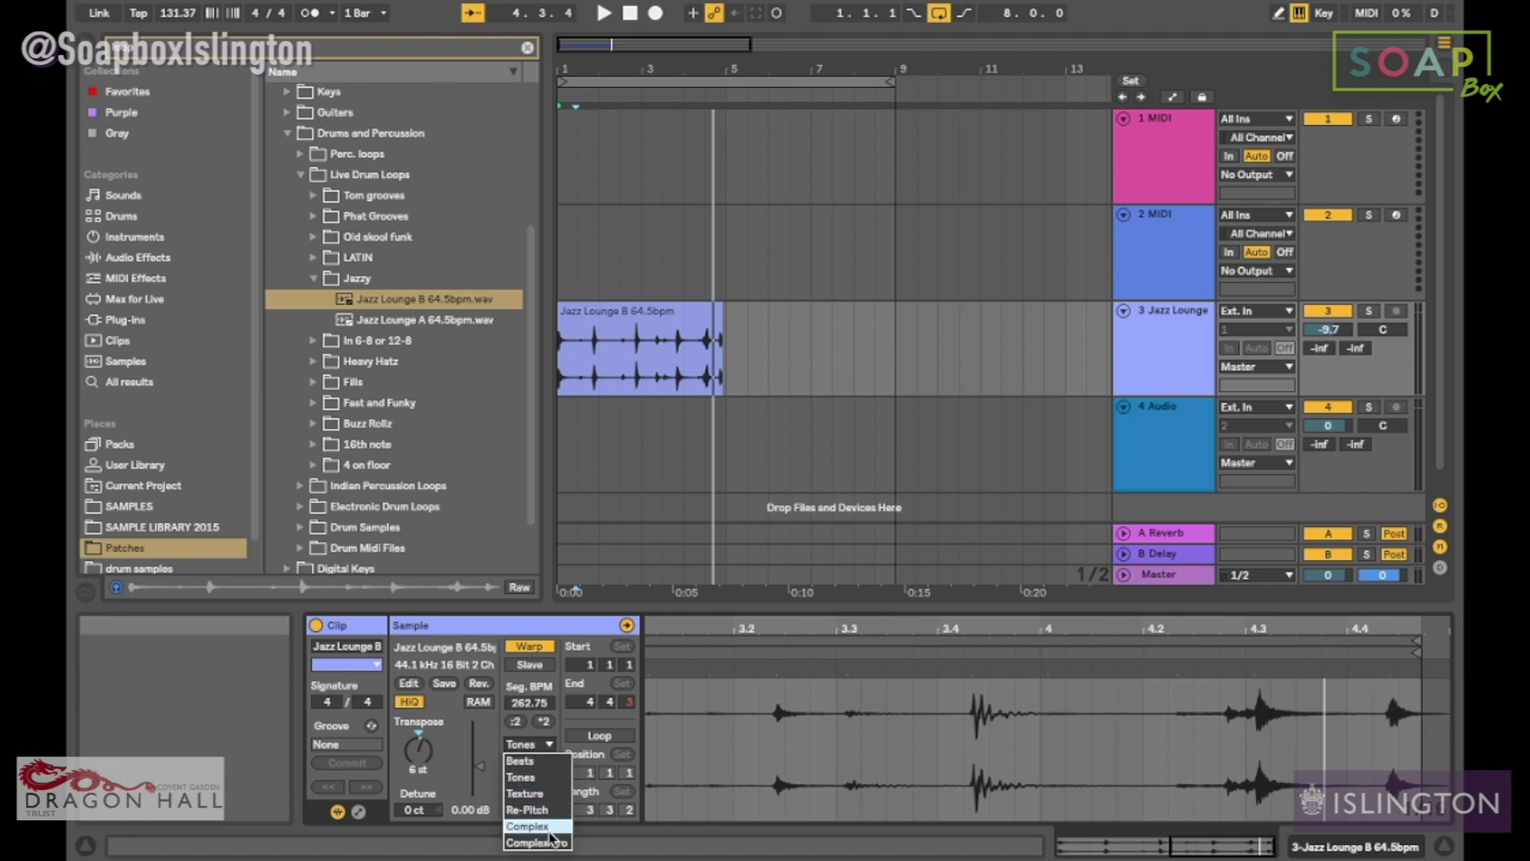
click(534, 838)
click(543, 722)
click(515, 722)
click(543, 721)
click(515, 722)
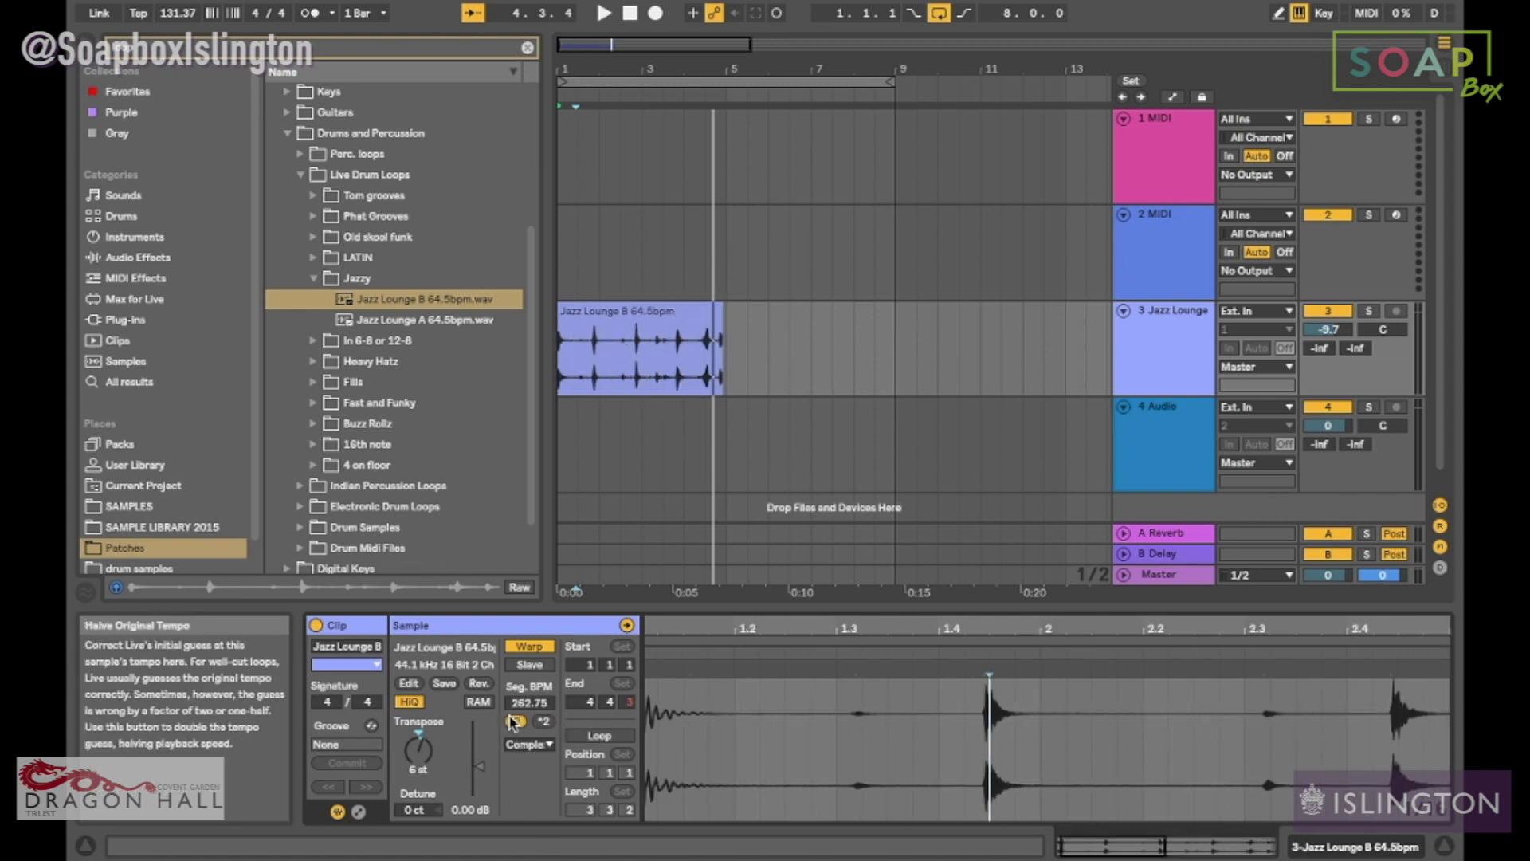
click(543, 721)
click(542, 721)
click(543, 721)
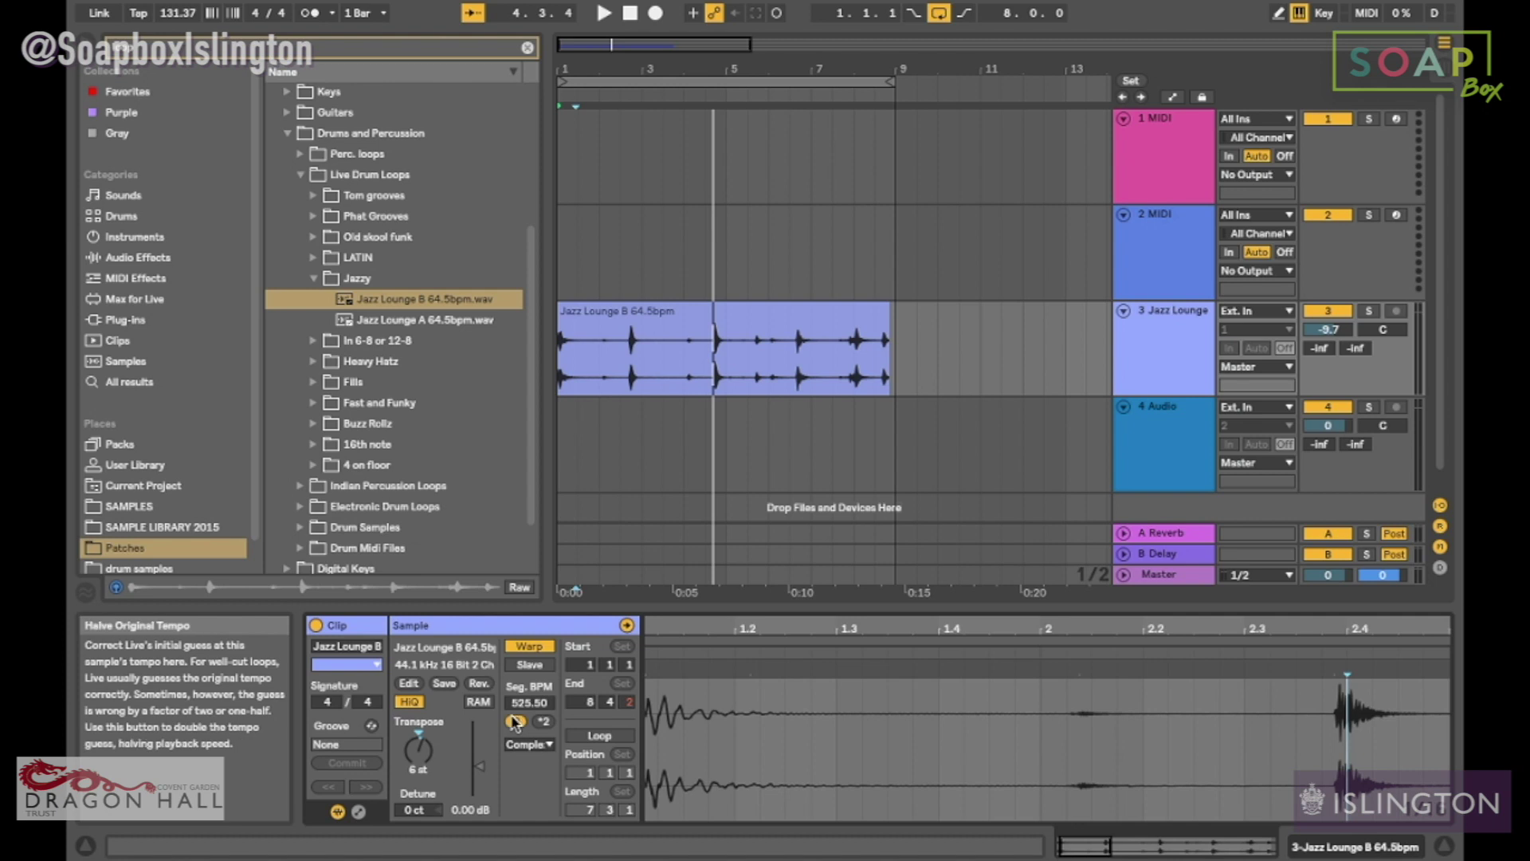
click(516, 721)
click(515, 721)
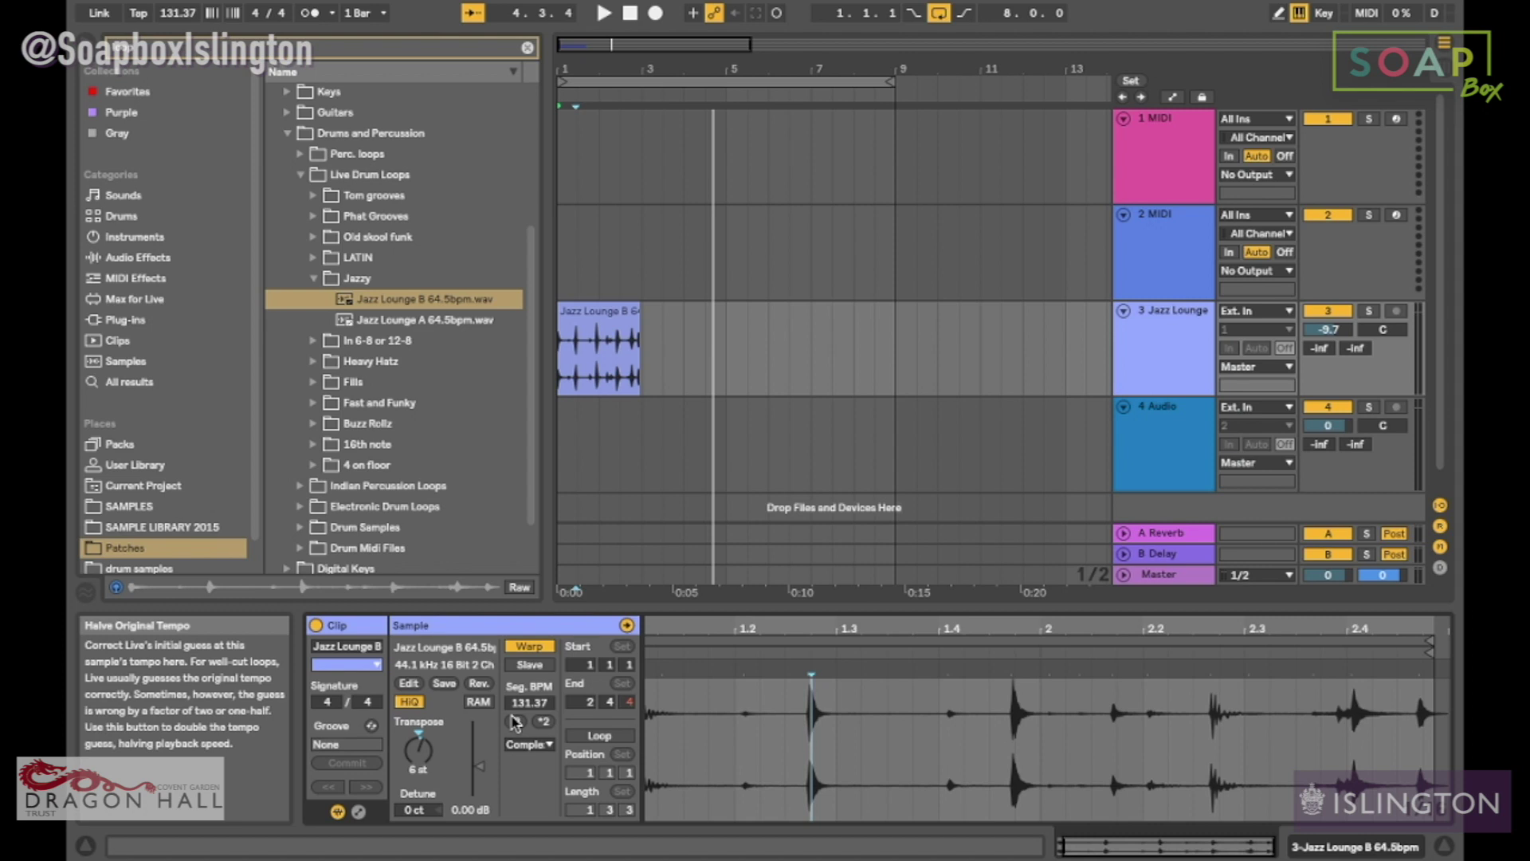
Step: Try Complex Pro warping, then return the clip to Complex
click(538, 744)
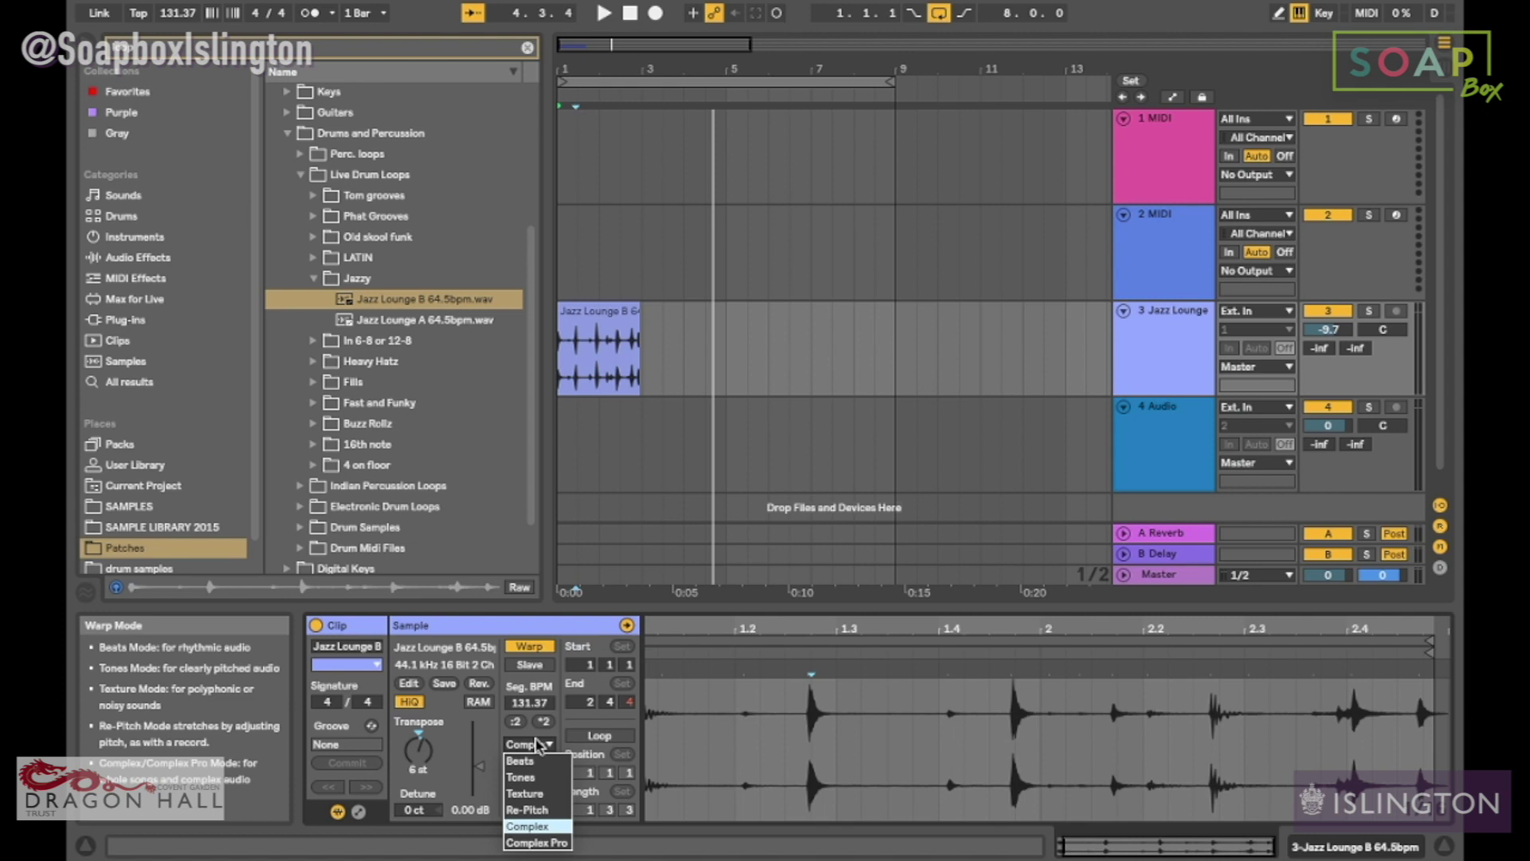
click(535, 843)
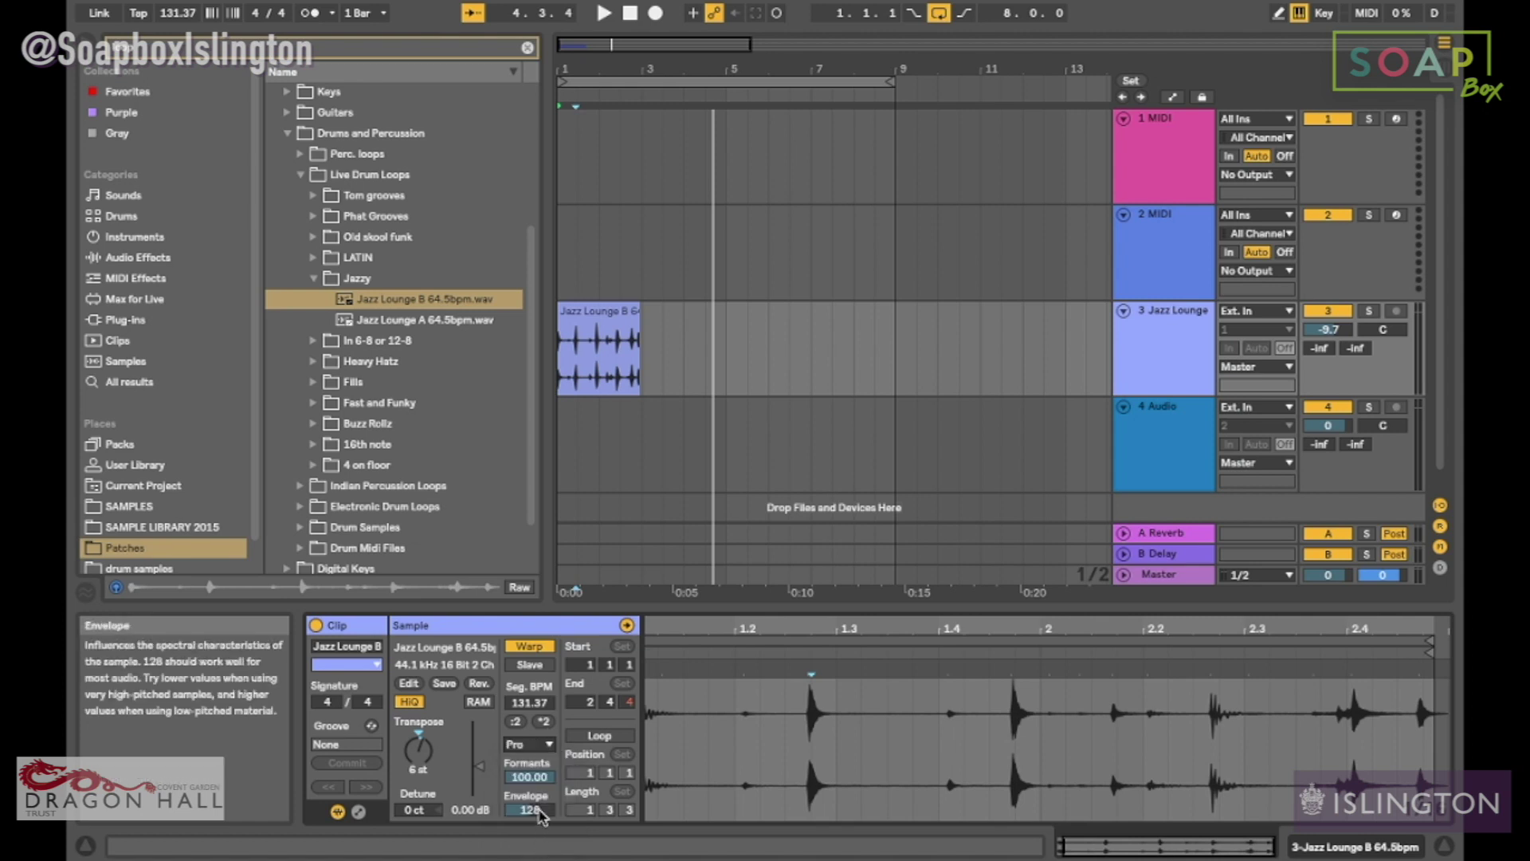
click(528, 744)
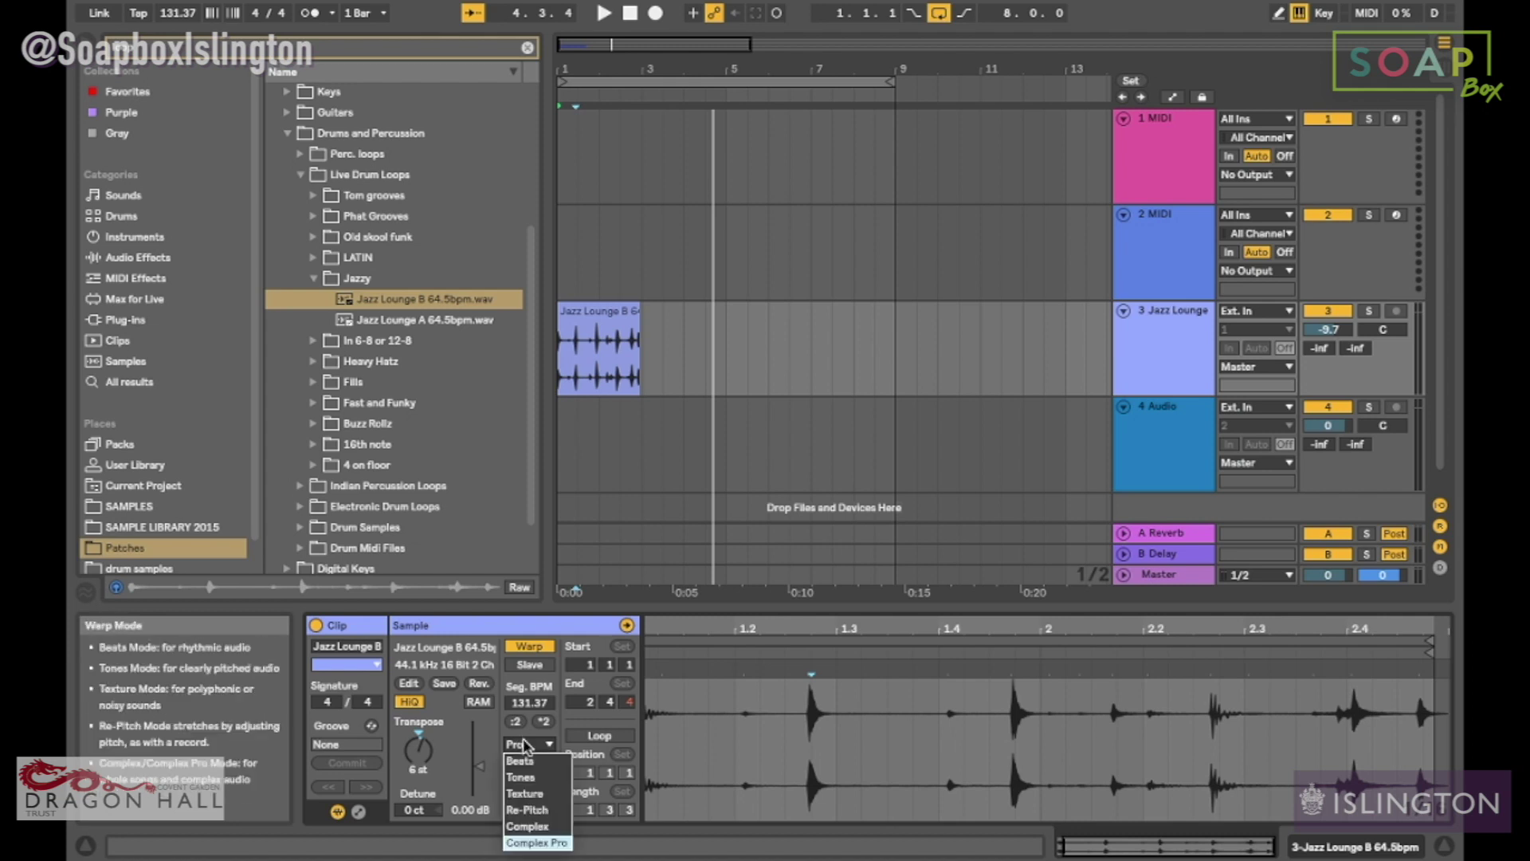
click(530, 825)
Step: Shorten the arrangement loop to 3 bars
click(889, 77)
drag(889, 78, 682, 106)
click(300, 173)
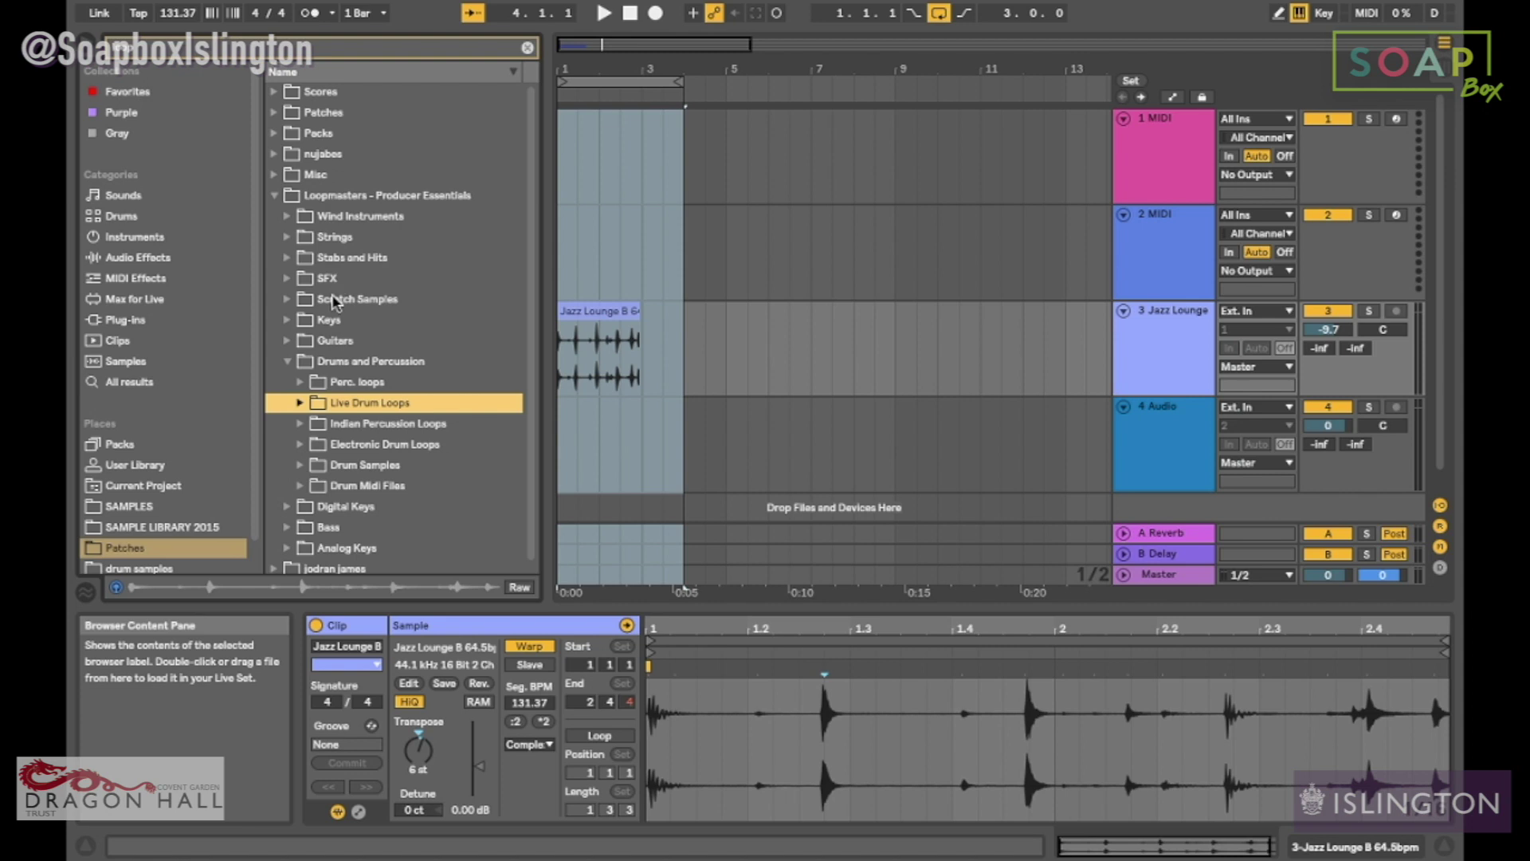
Step: Audition piano samples in the Keys folders, including Piano G2 and Piano C3
click(288, 320)
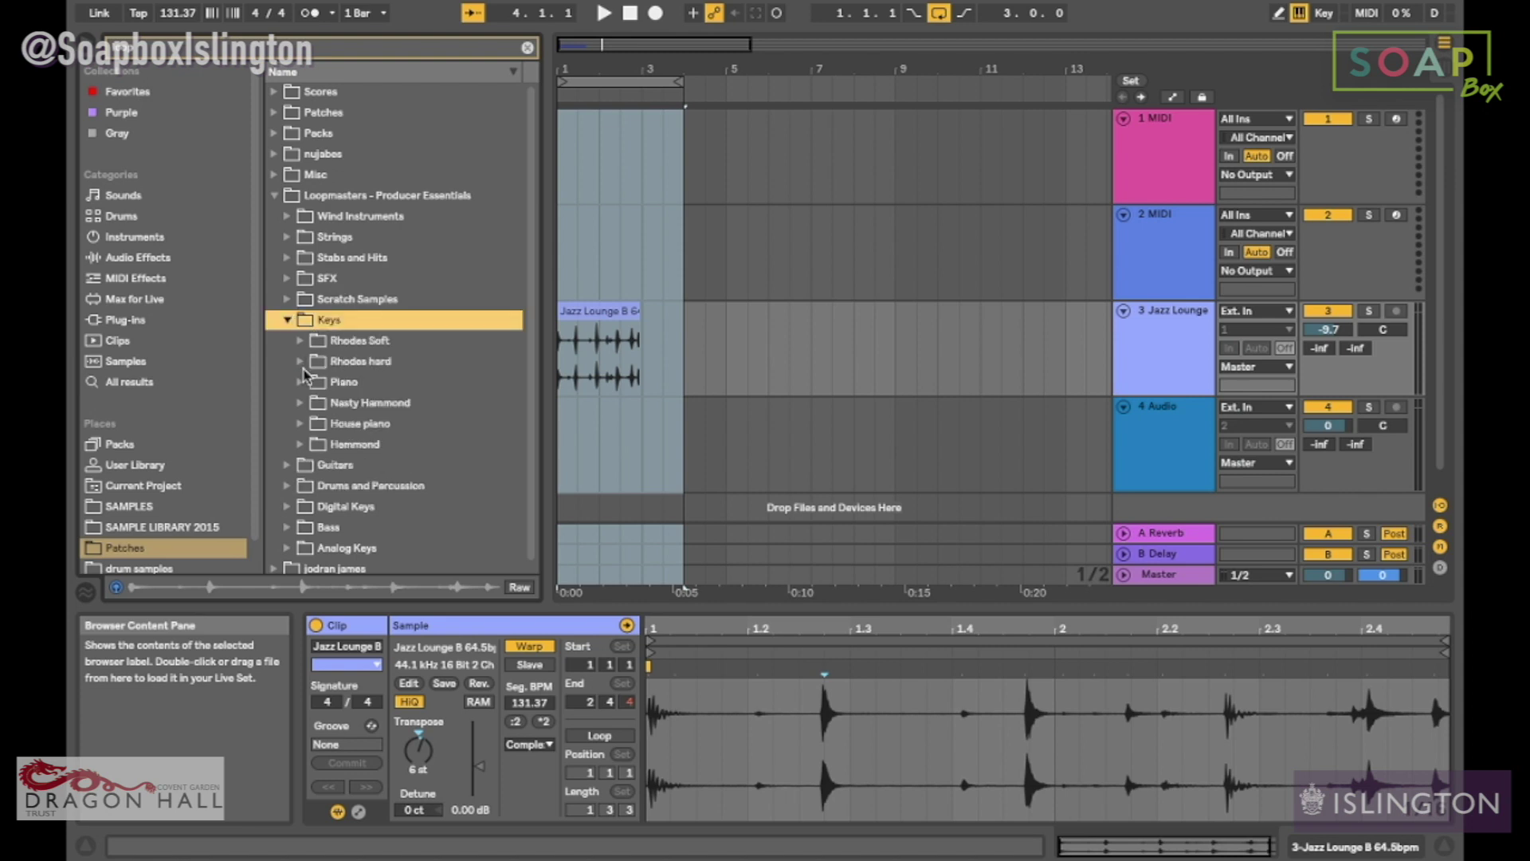
click(302, 424)
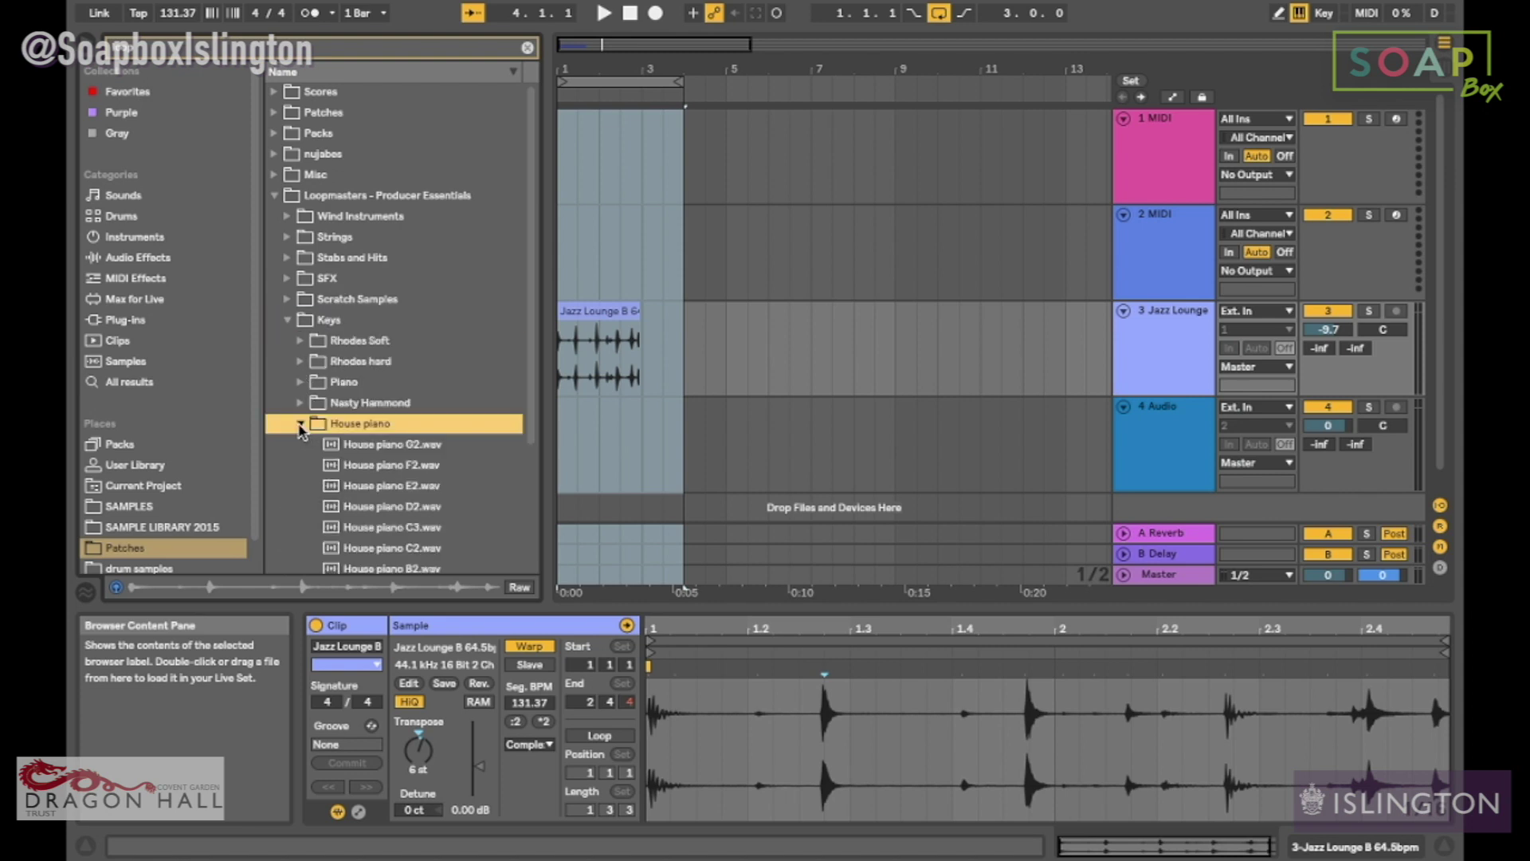
click(301, 424)
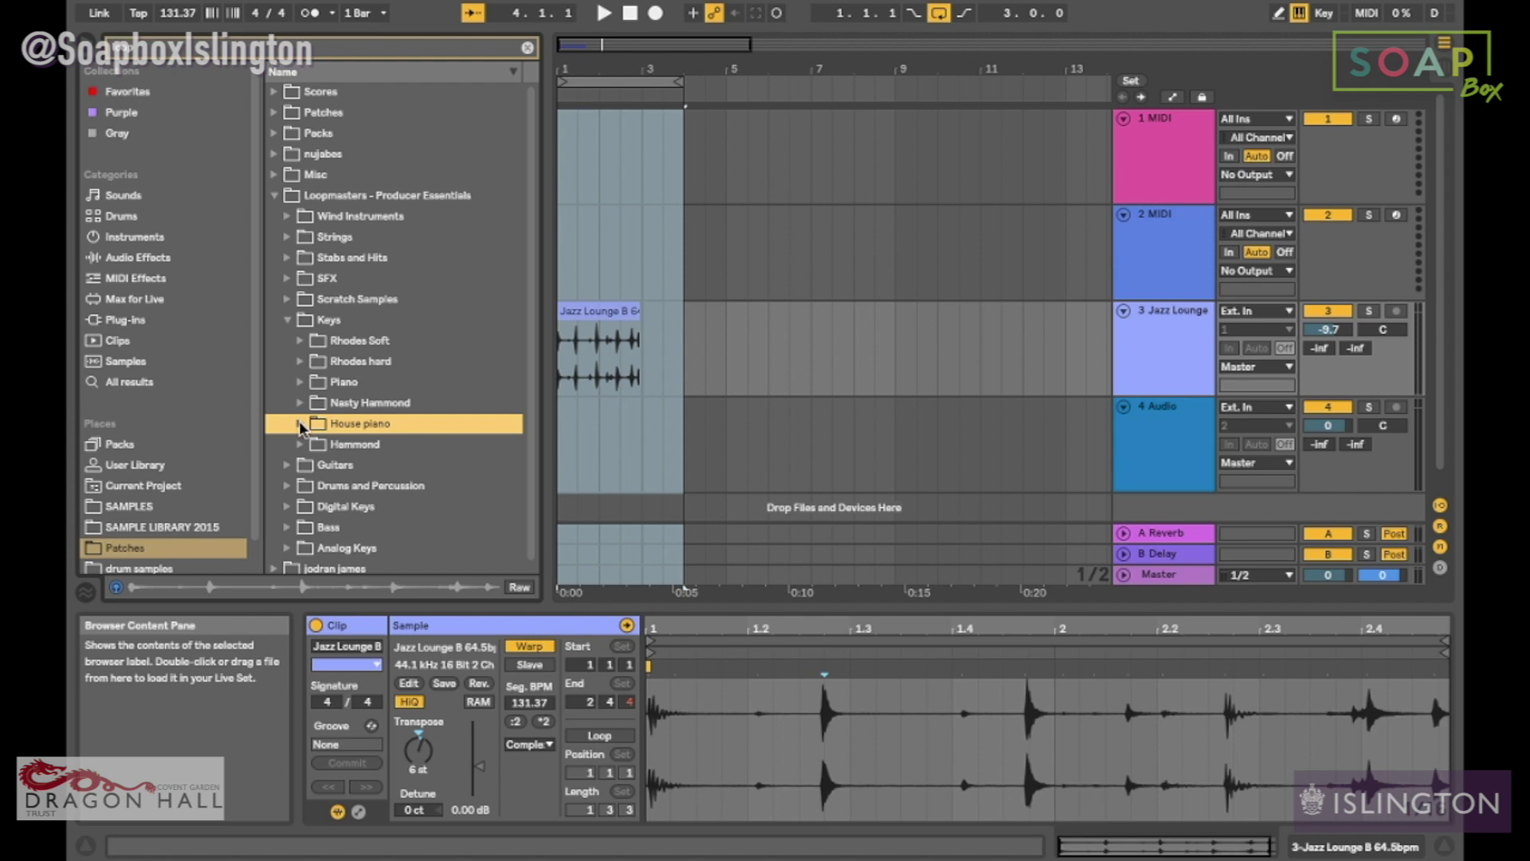
click(301, 382)
click(334, 403)
click(350, 485)
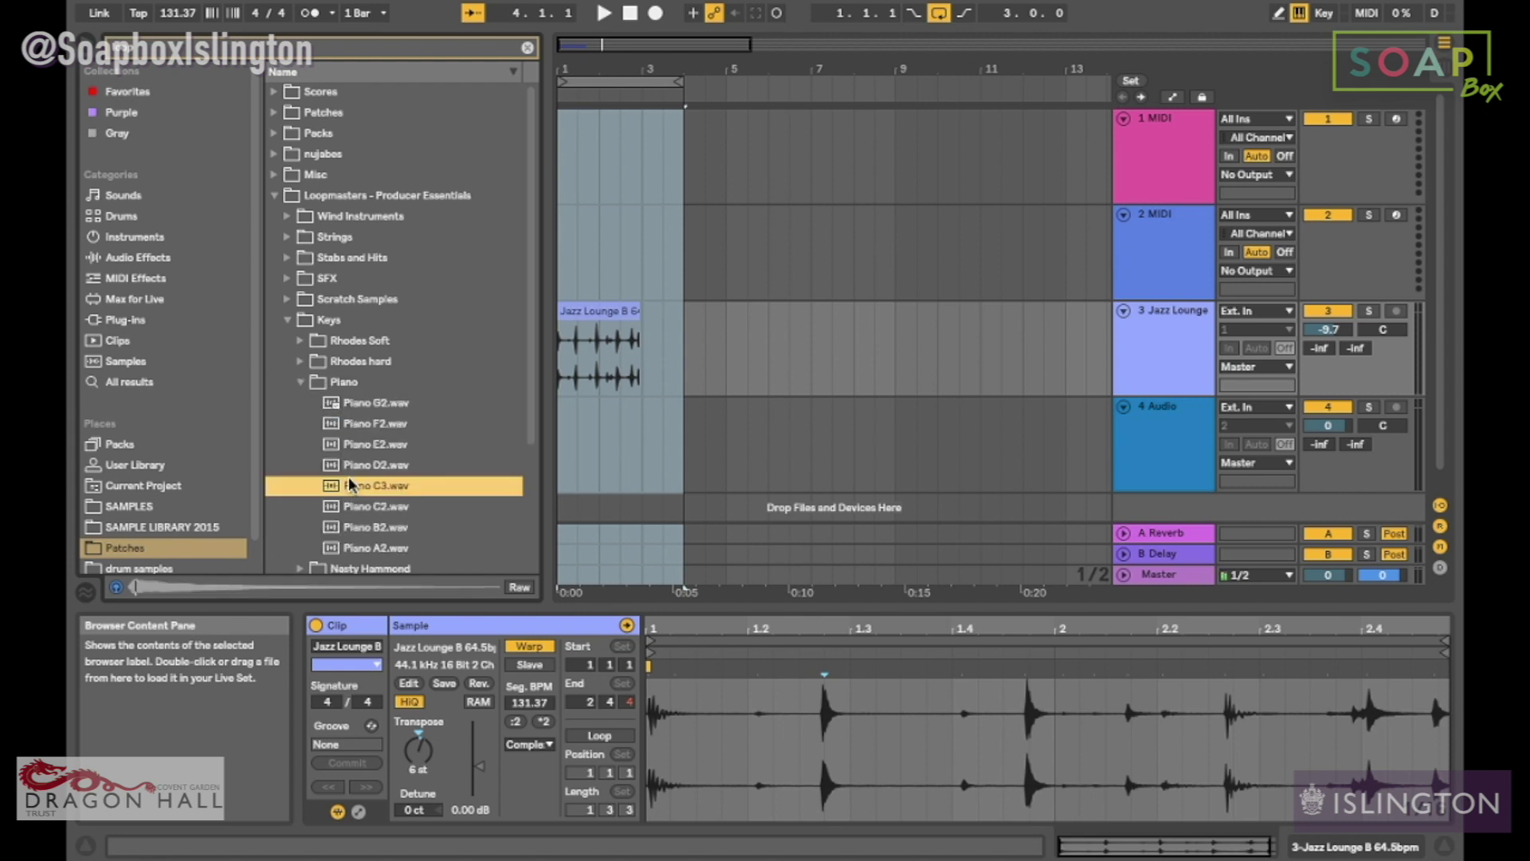
click(303, 383)
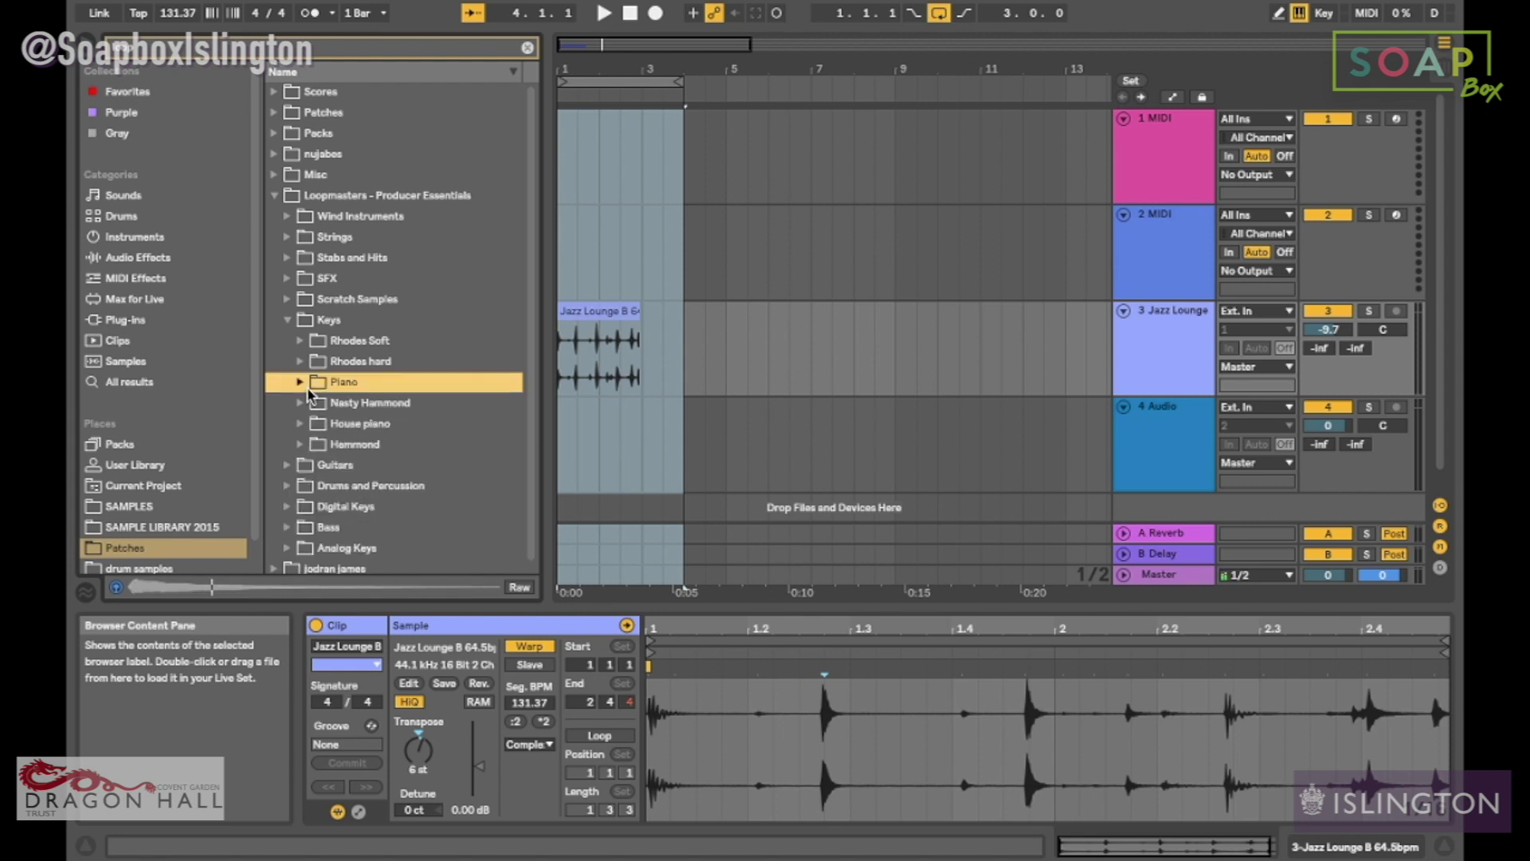
click(302, 360)
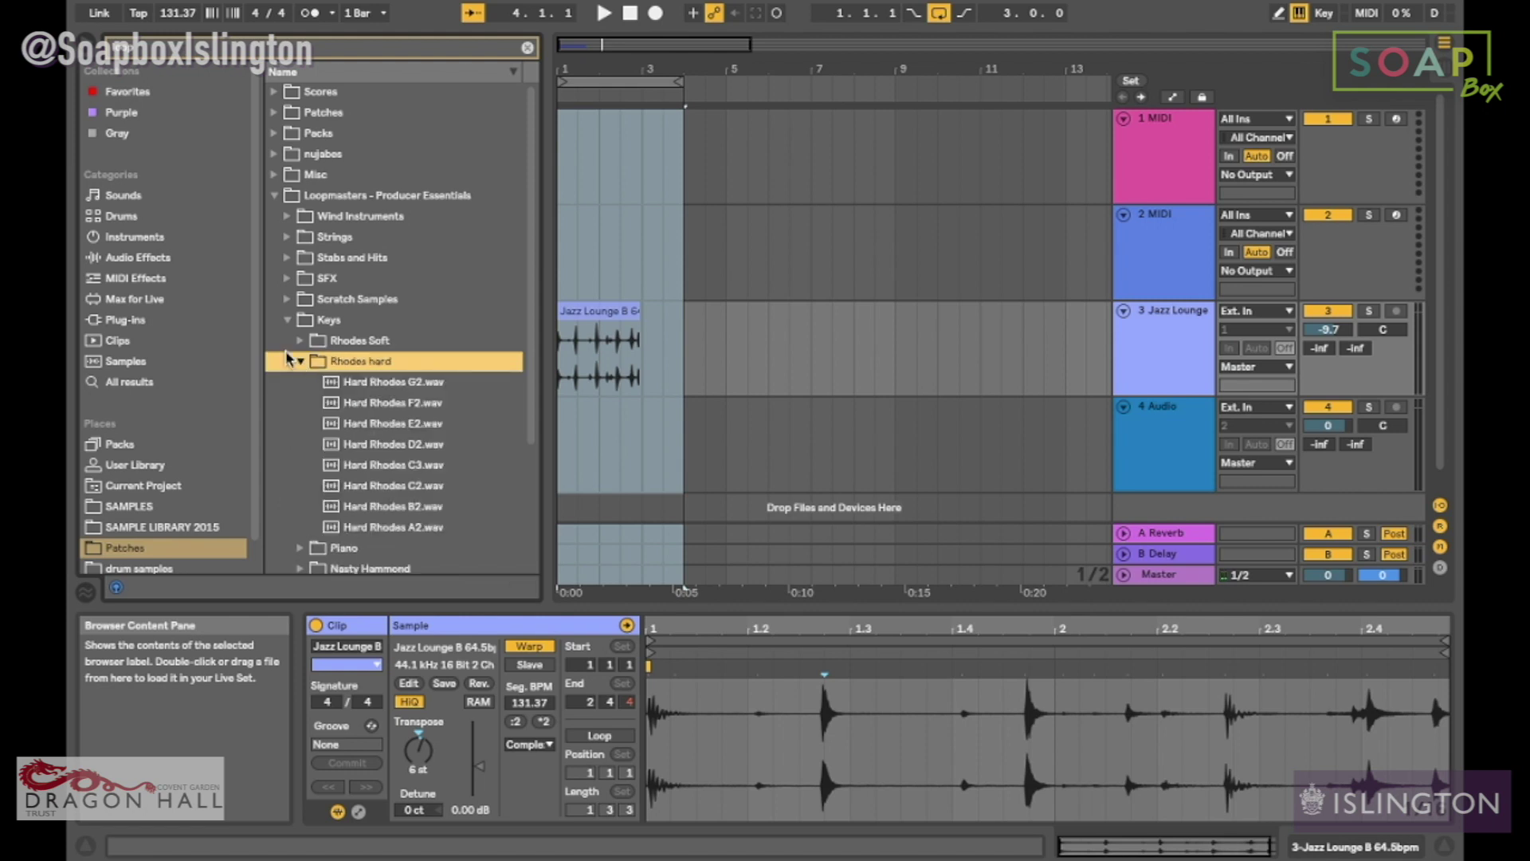
click(301, 361)
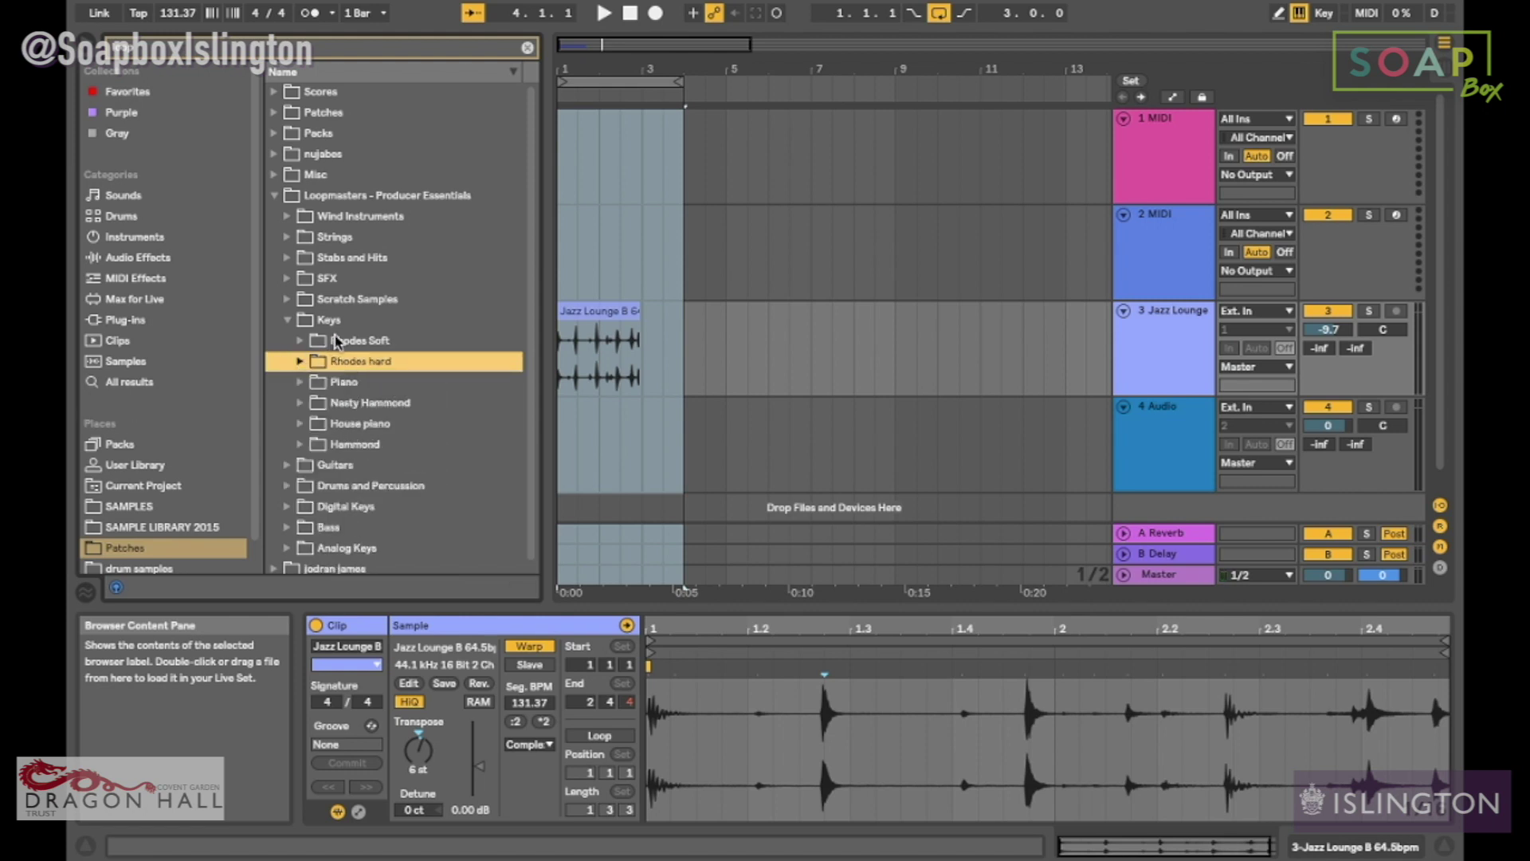
scroll(336, 341, down, 1)
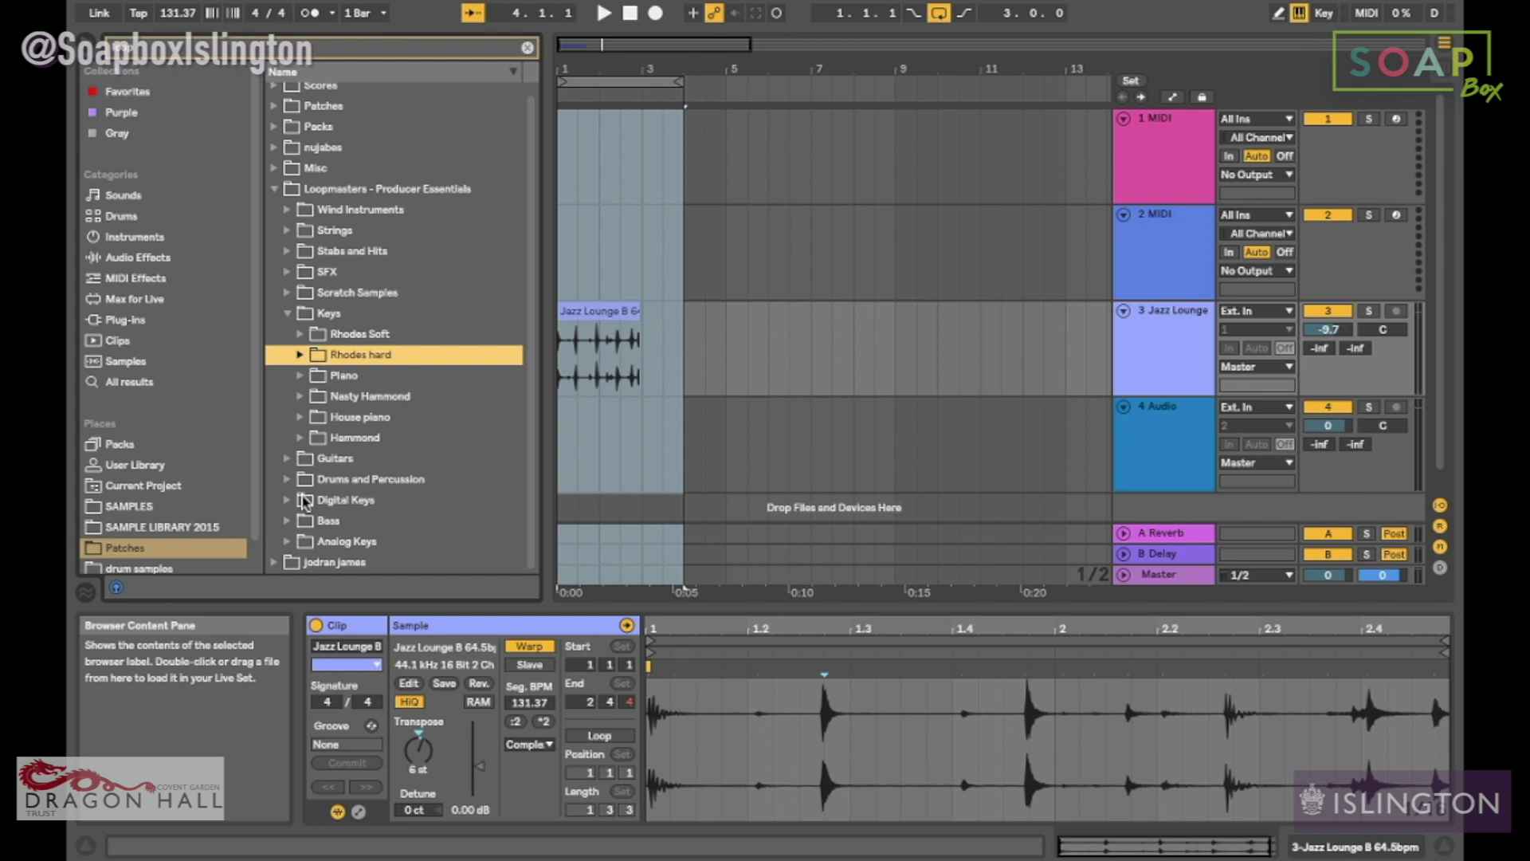
scroll(305, 502, up, 1)
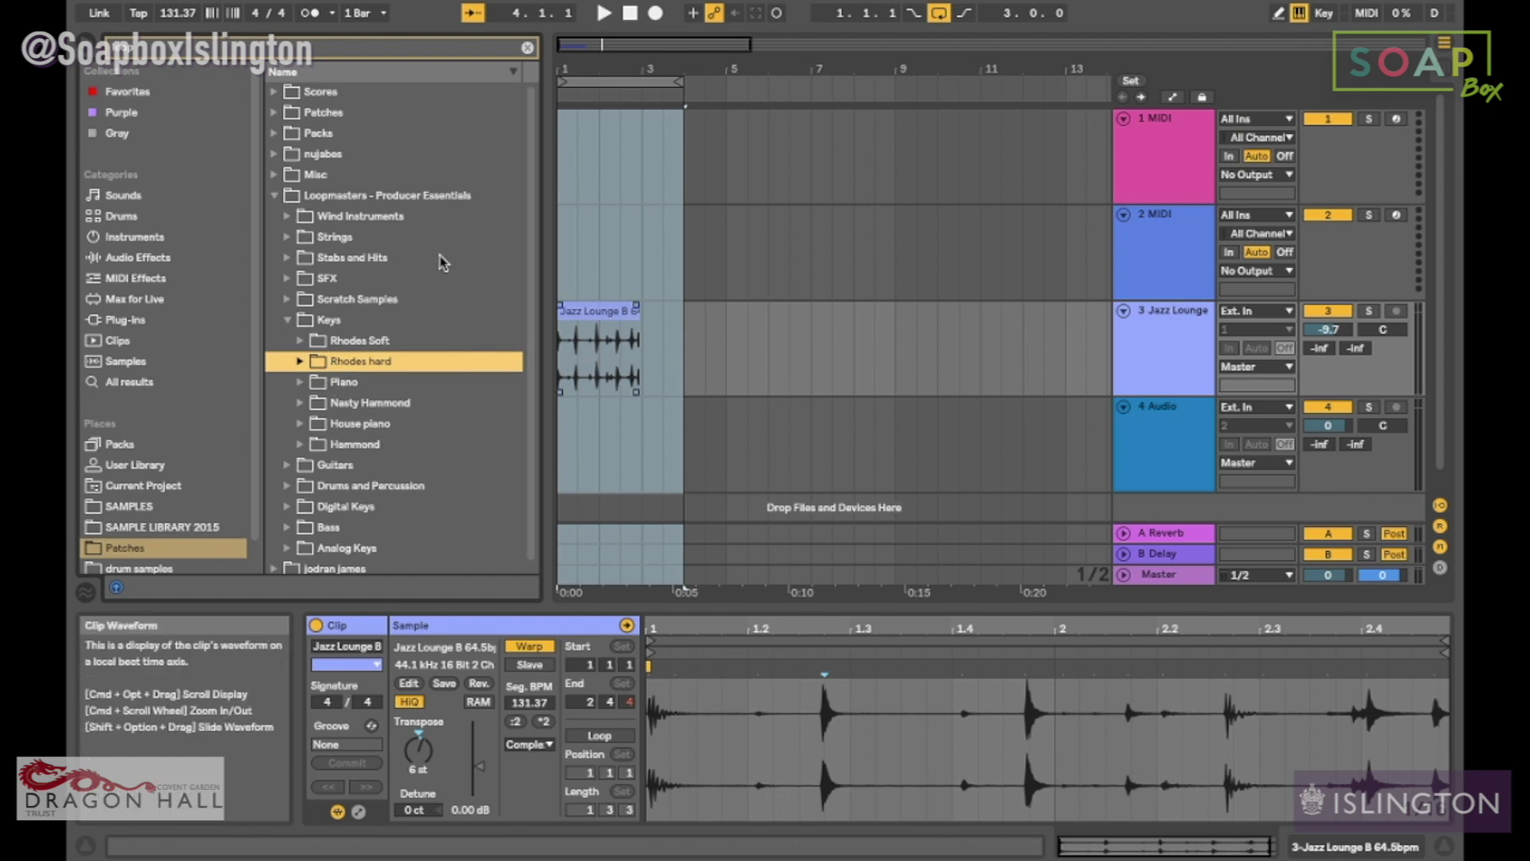
click(390, 216)
Step: Audition Trombone section G2 in Wind Instruments and delete the Jazz Lounge clip from track 3
click(390, 219)
click(354, 237)
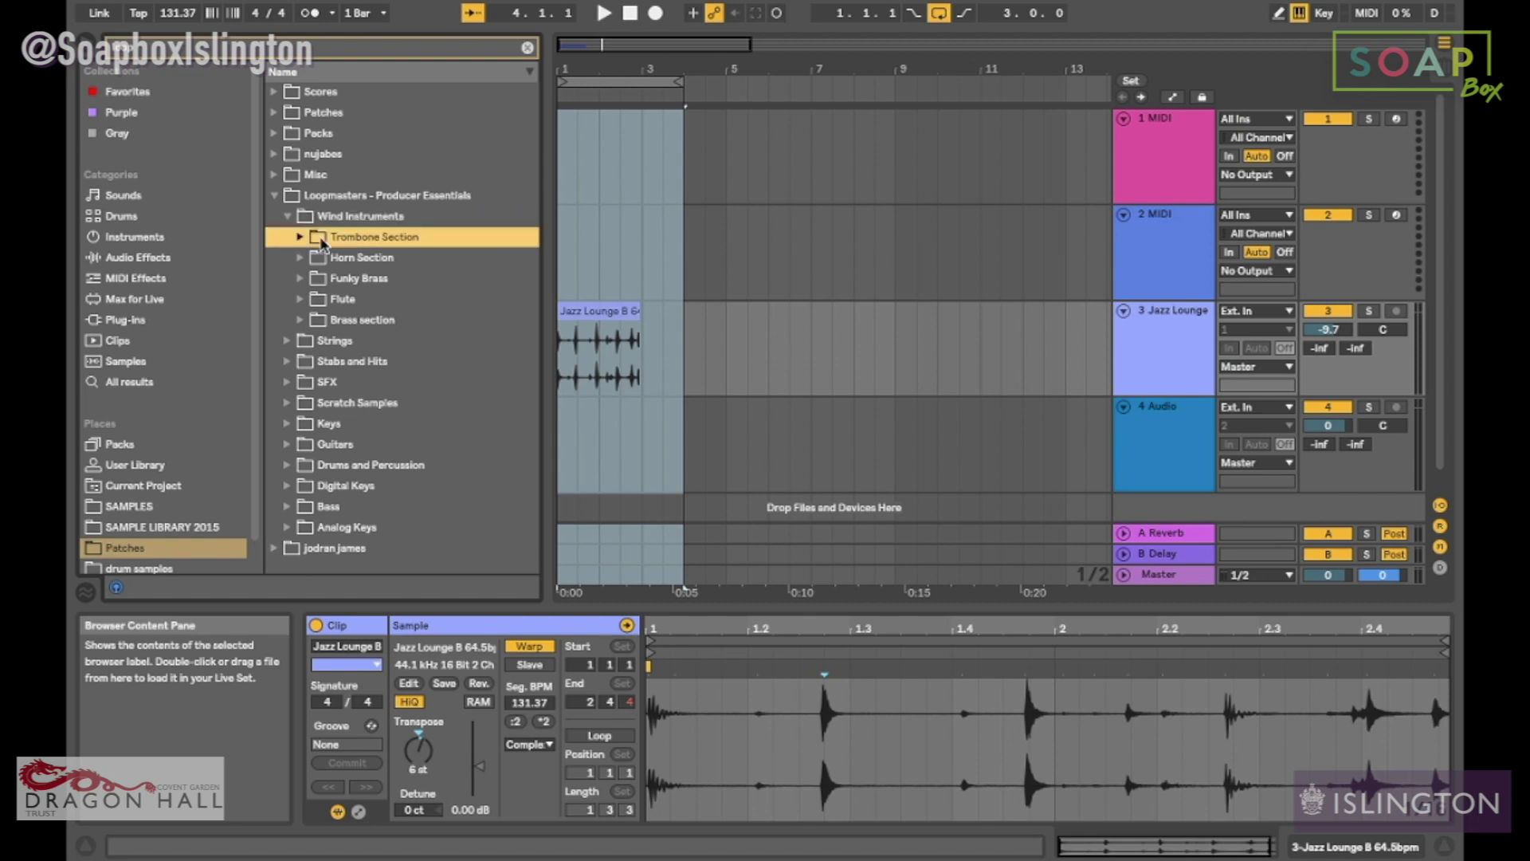
click(322, 241)
click(340, 259)
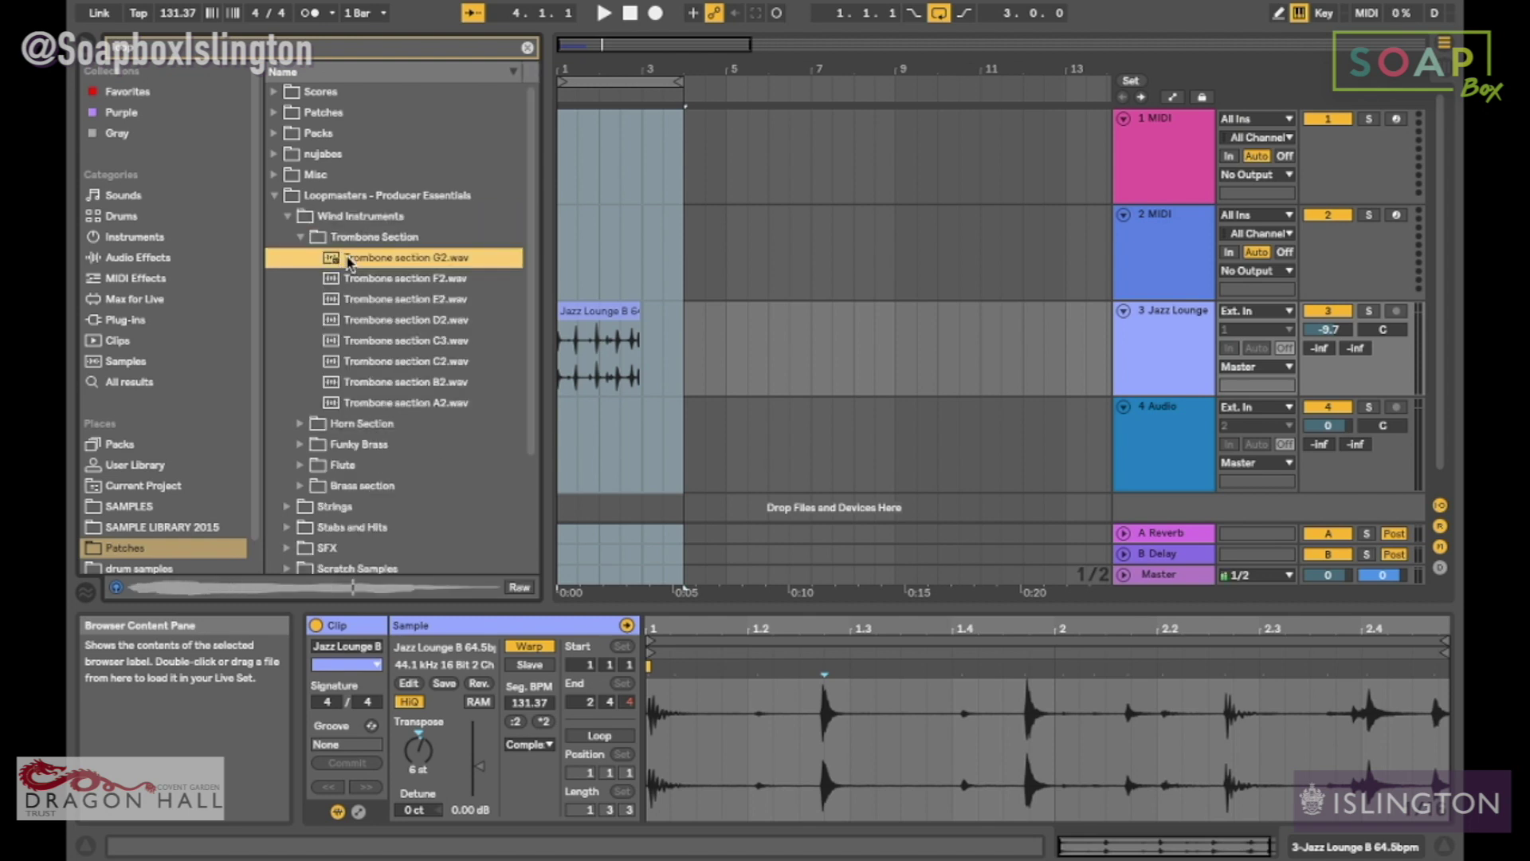
click(590, 311)
key(Delete)
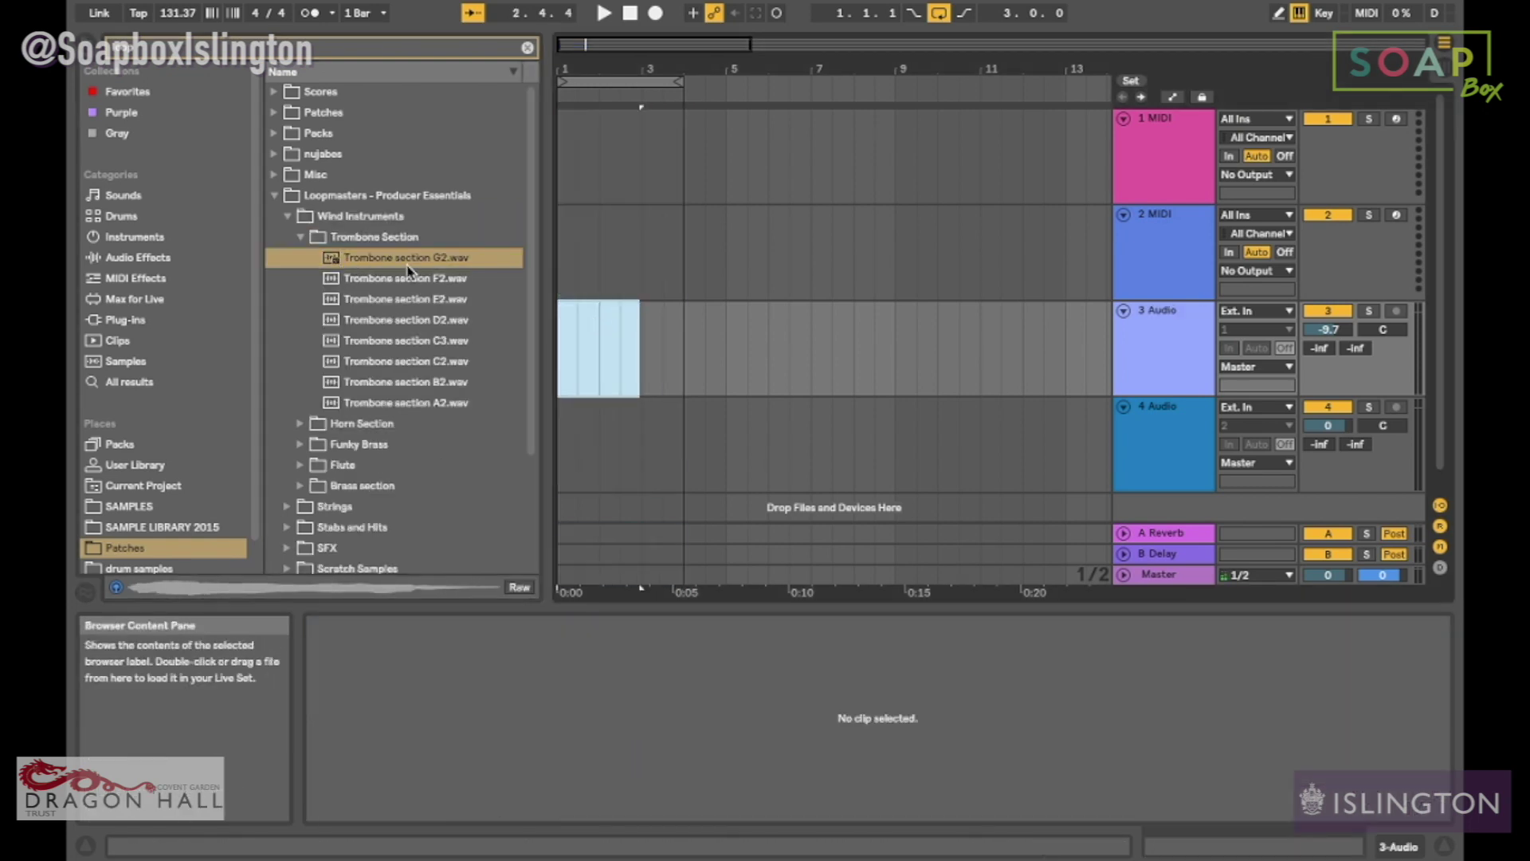
Step: Place the Trombone section G2 sample on track 3 and lower its gain below -3 dB
drag(393, 259, 560, 370)
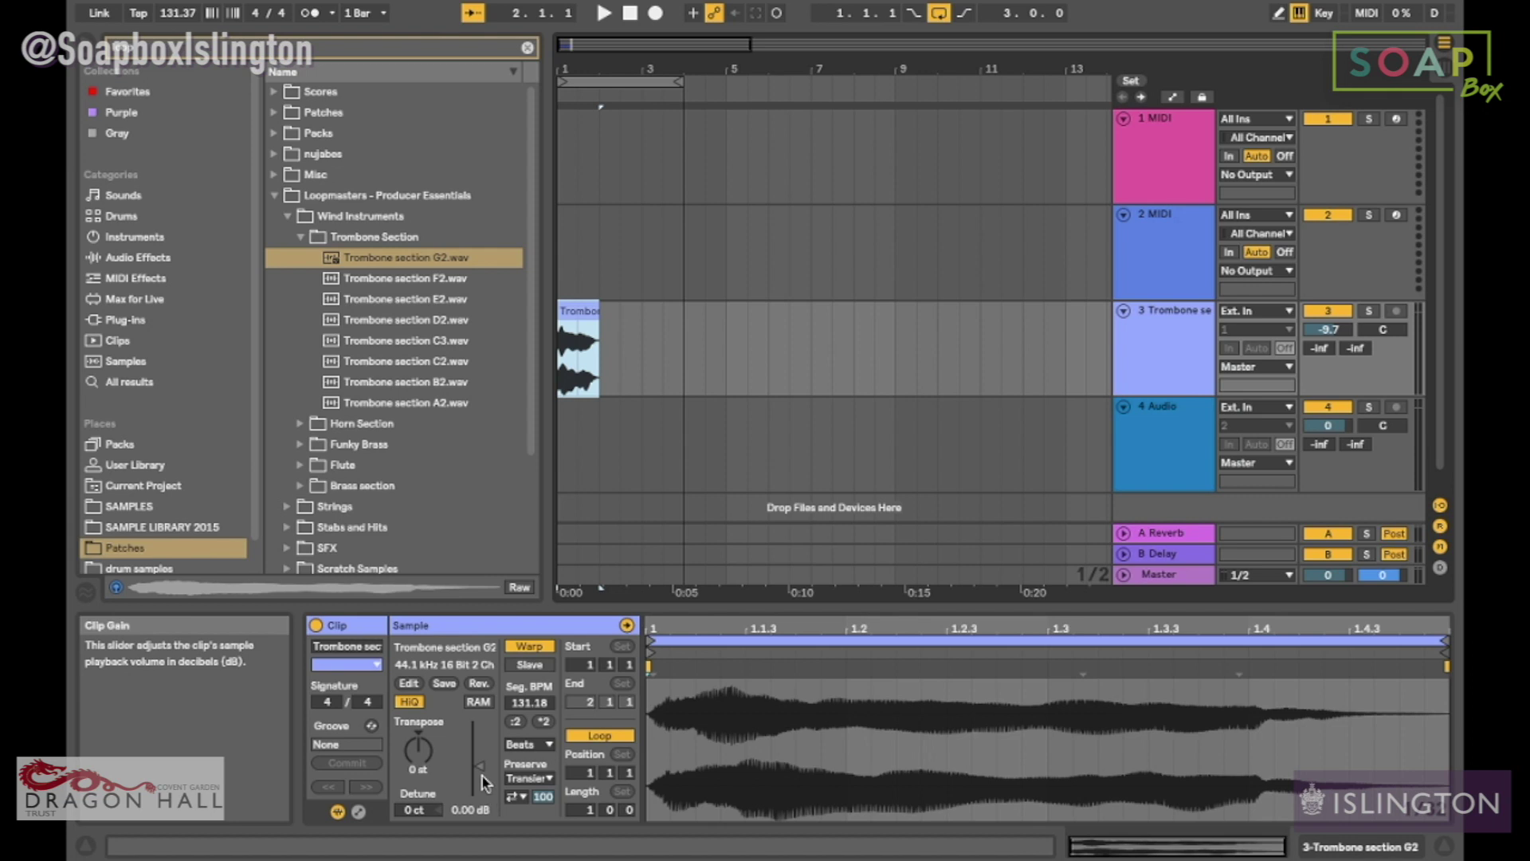
drag(484, 783, 485, 812)
key(space)
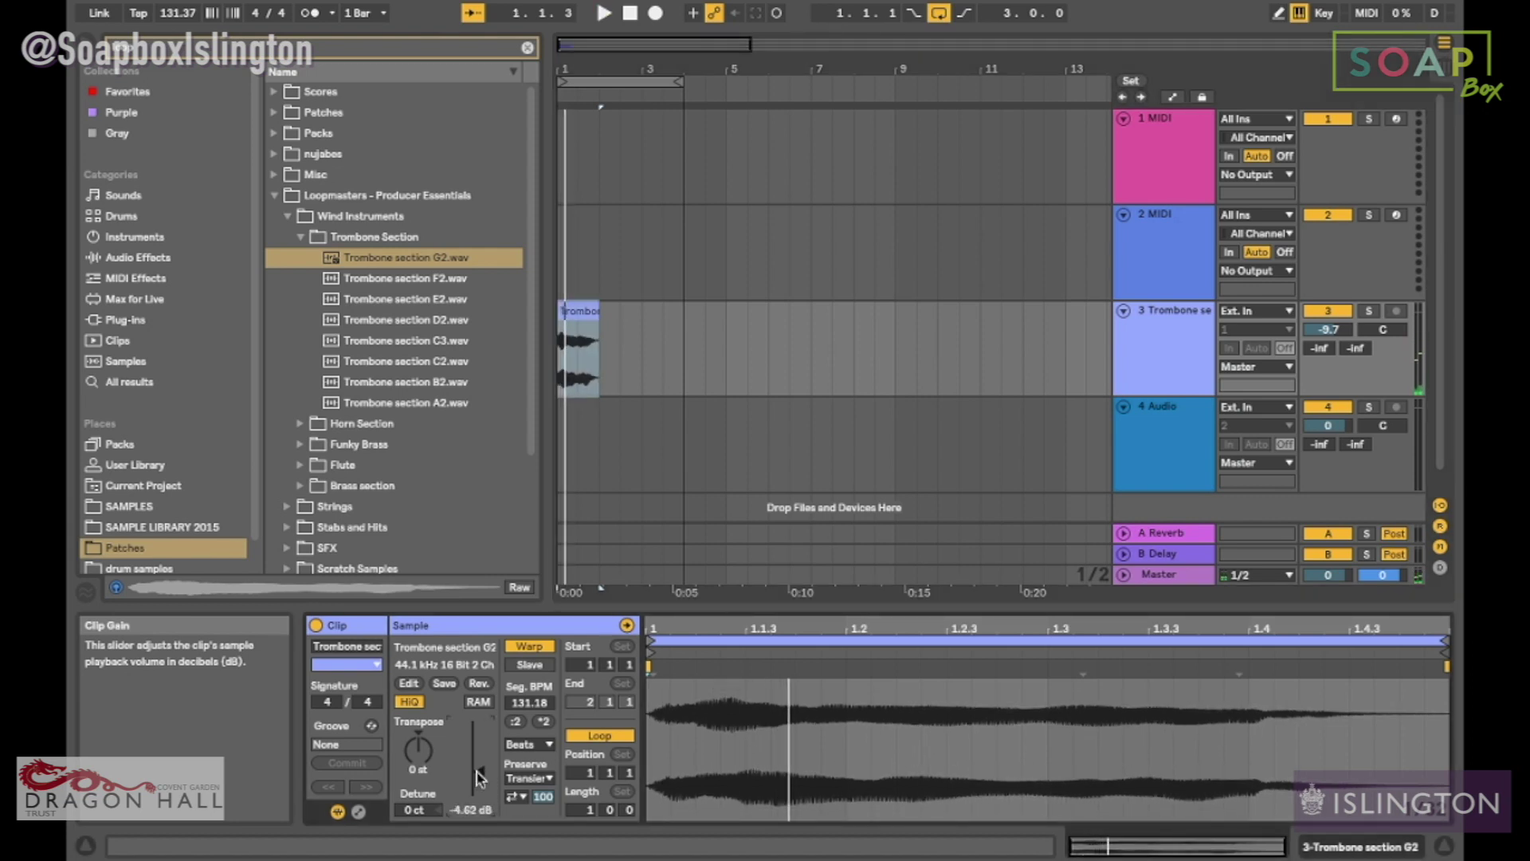
drag(485, 811, 484, 824)
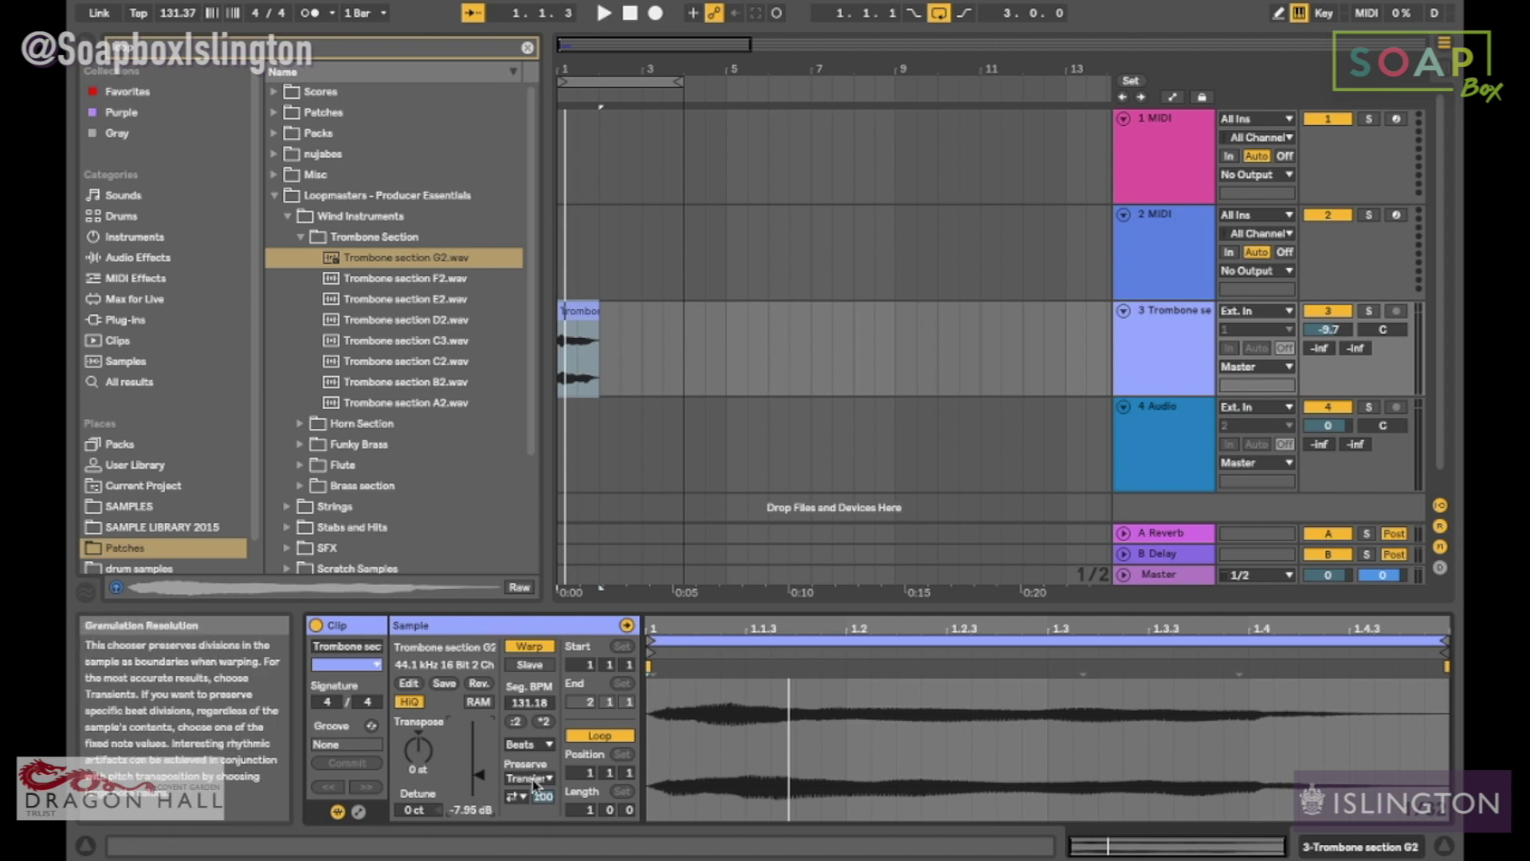
Step: Warp the trombone clip in Complex Pro with formants 100, then collapse Trombone Section
click(531, 745)
click(540, 825)
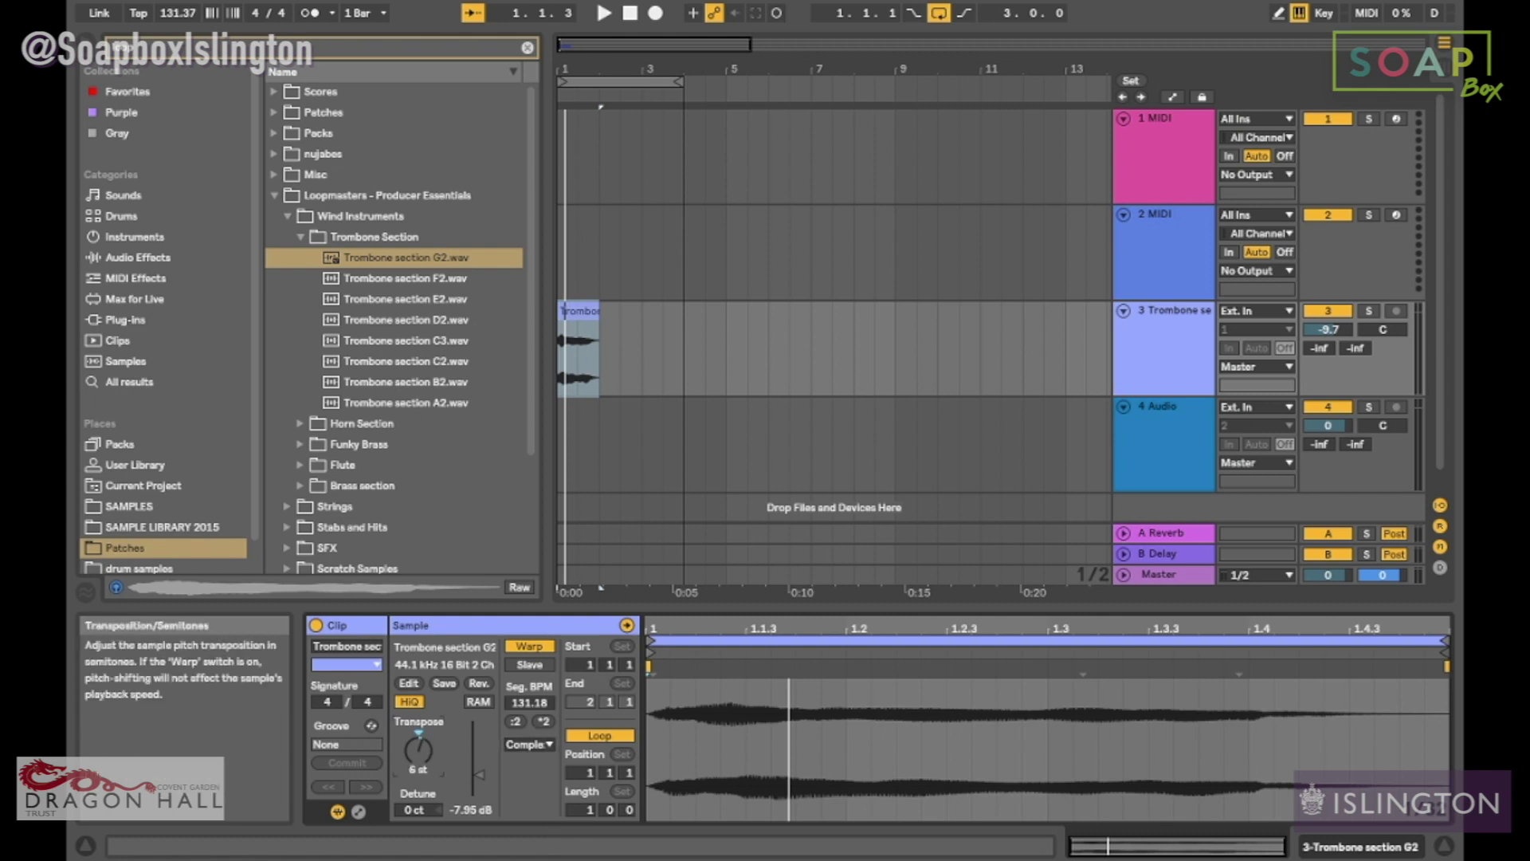
key(space)
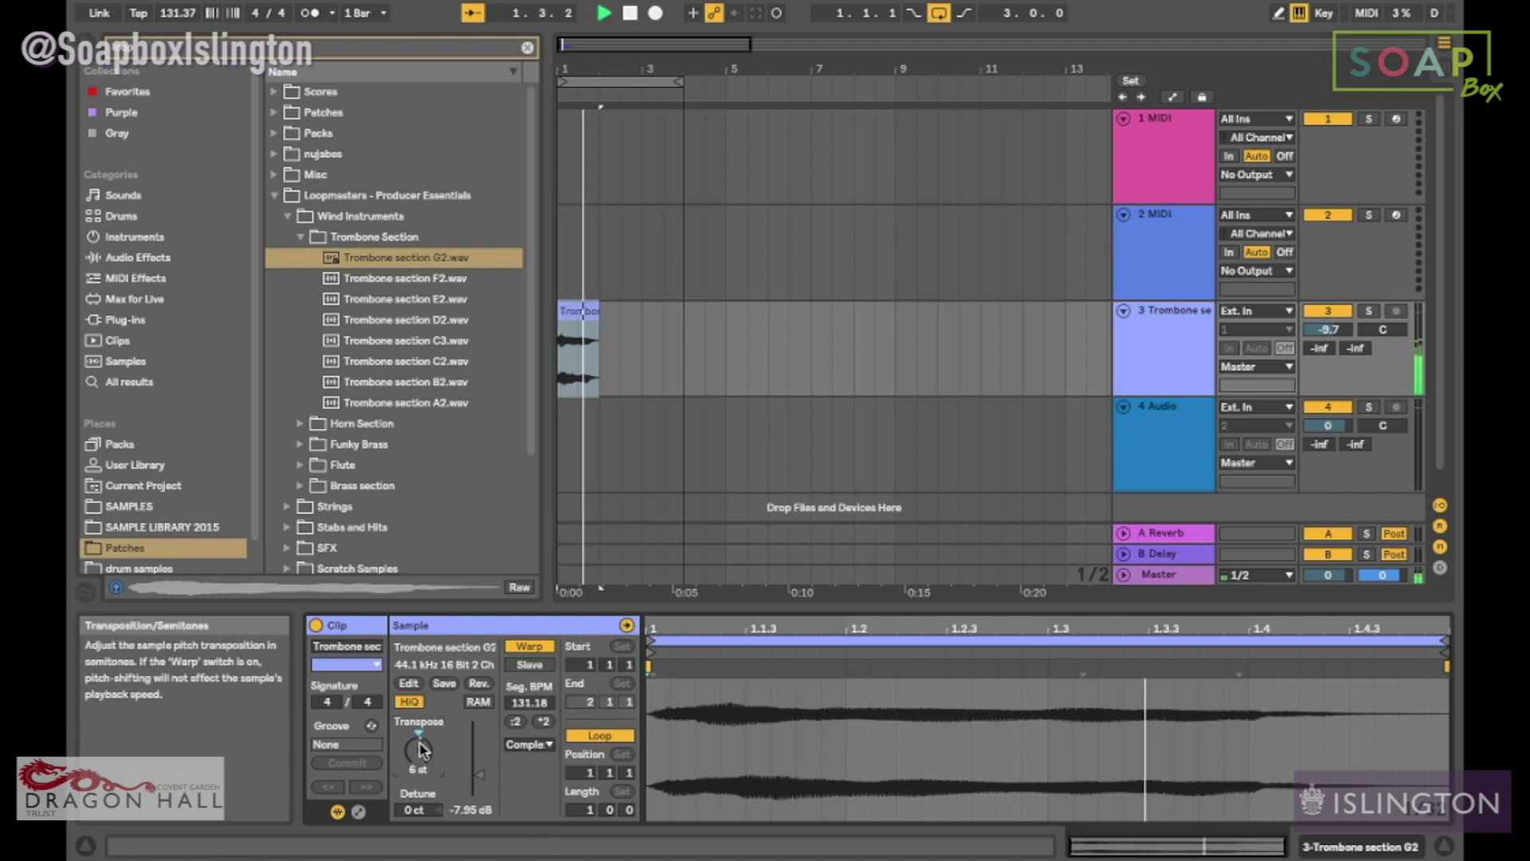
click(529, 744)
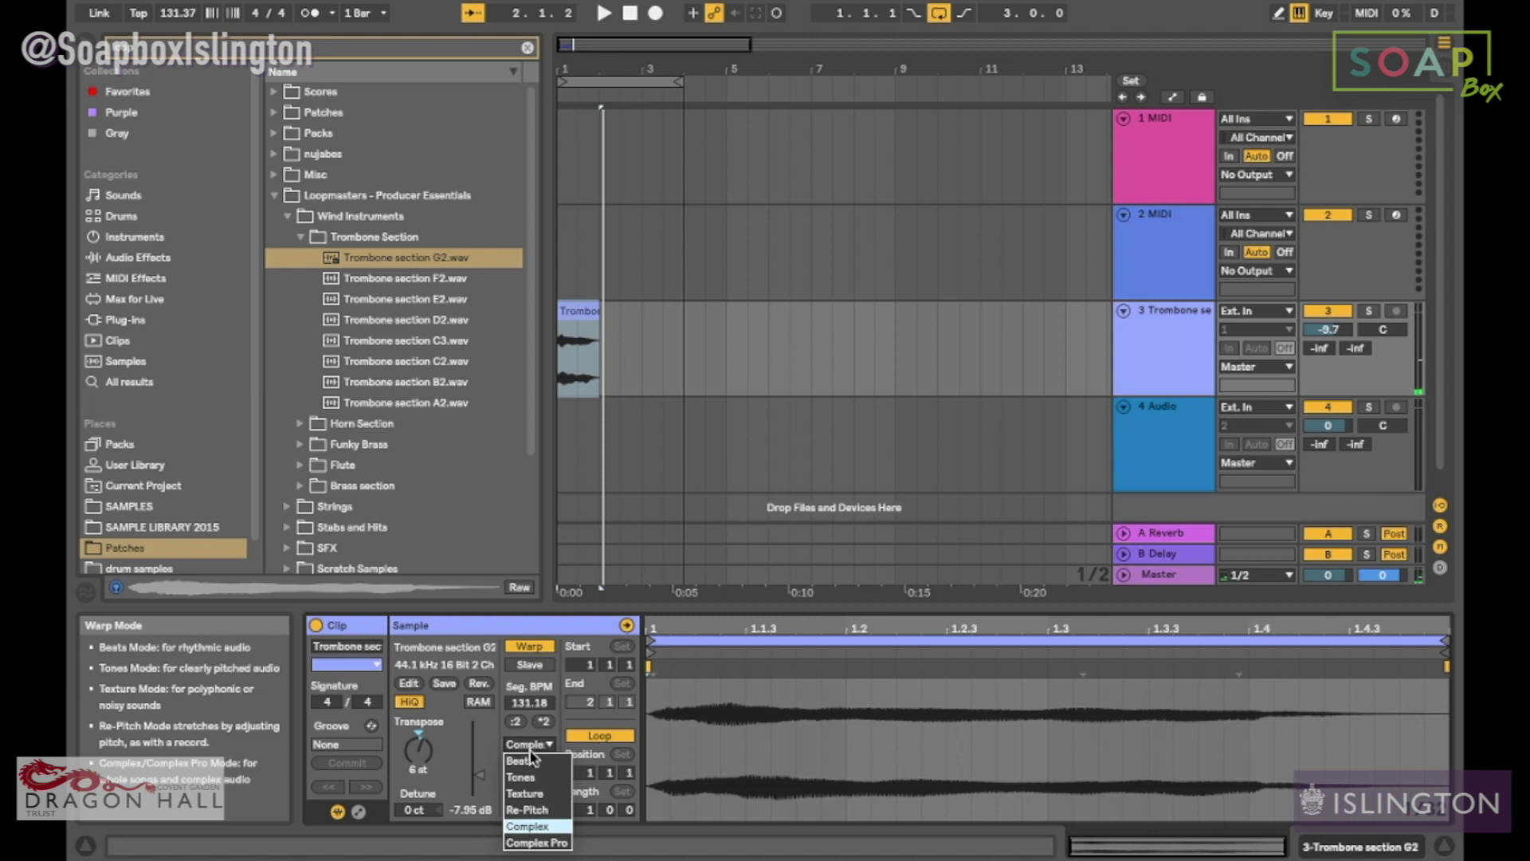
click(542, 843)
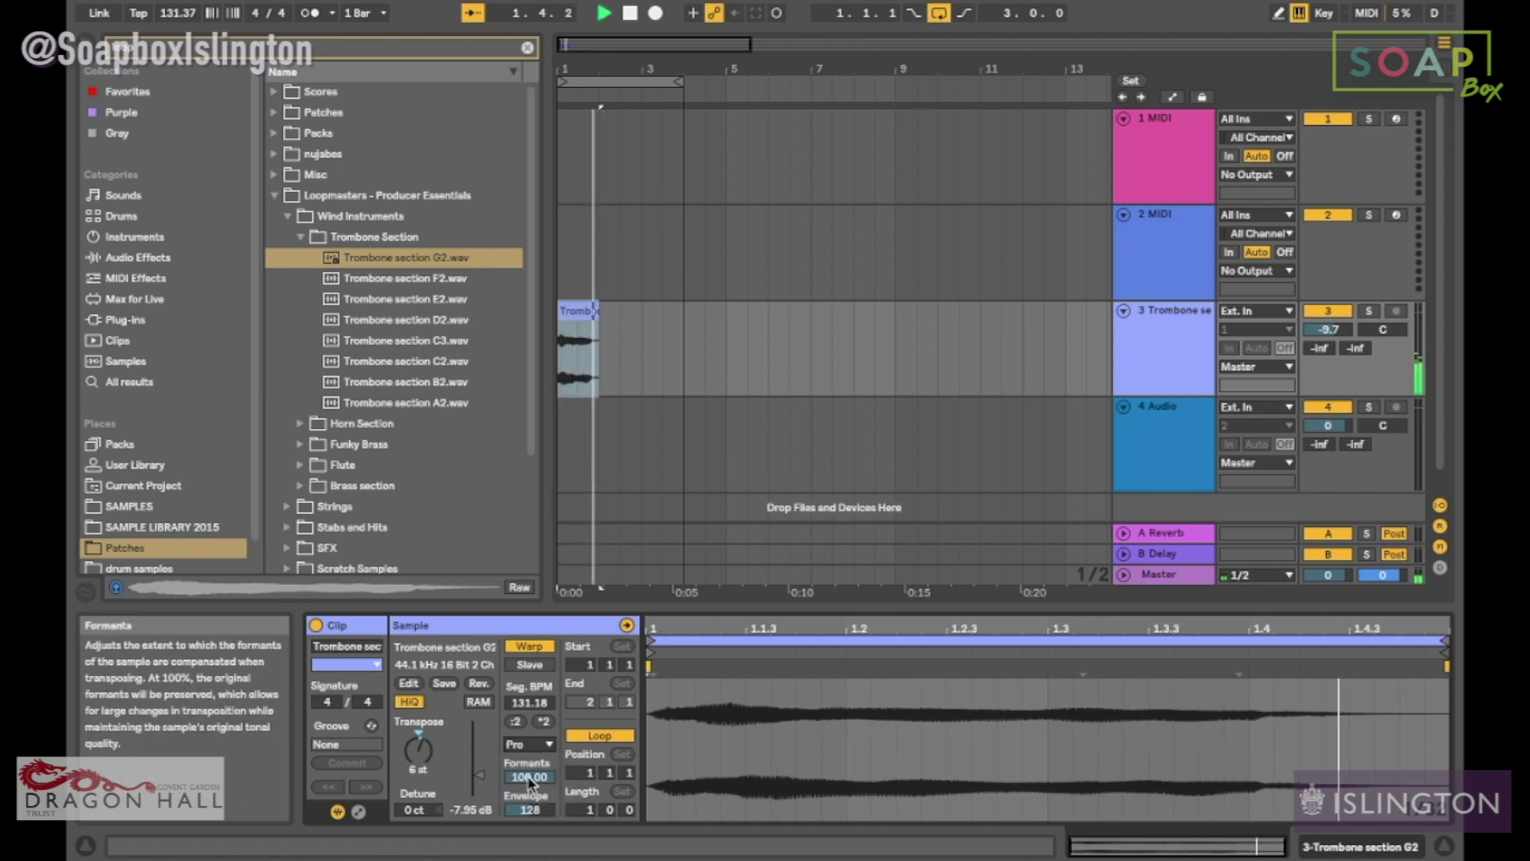
mouse_move(529, 776)
mouse_down()
mouse_move(529, 852)
mouse_move(529, 781)
mouse_up()
click(529, 744)
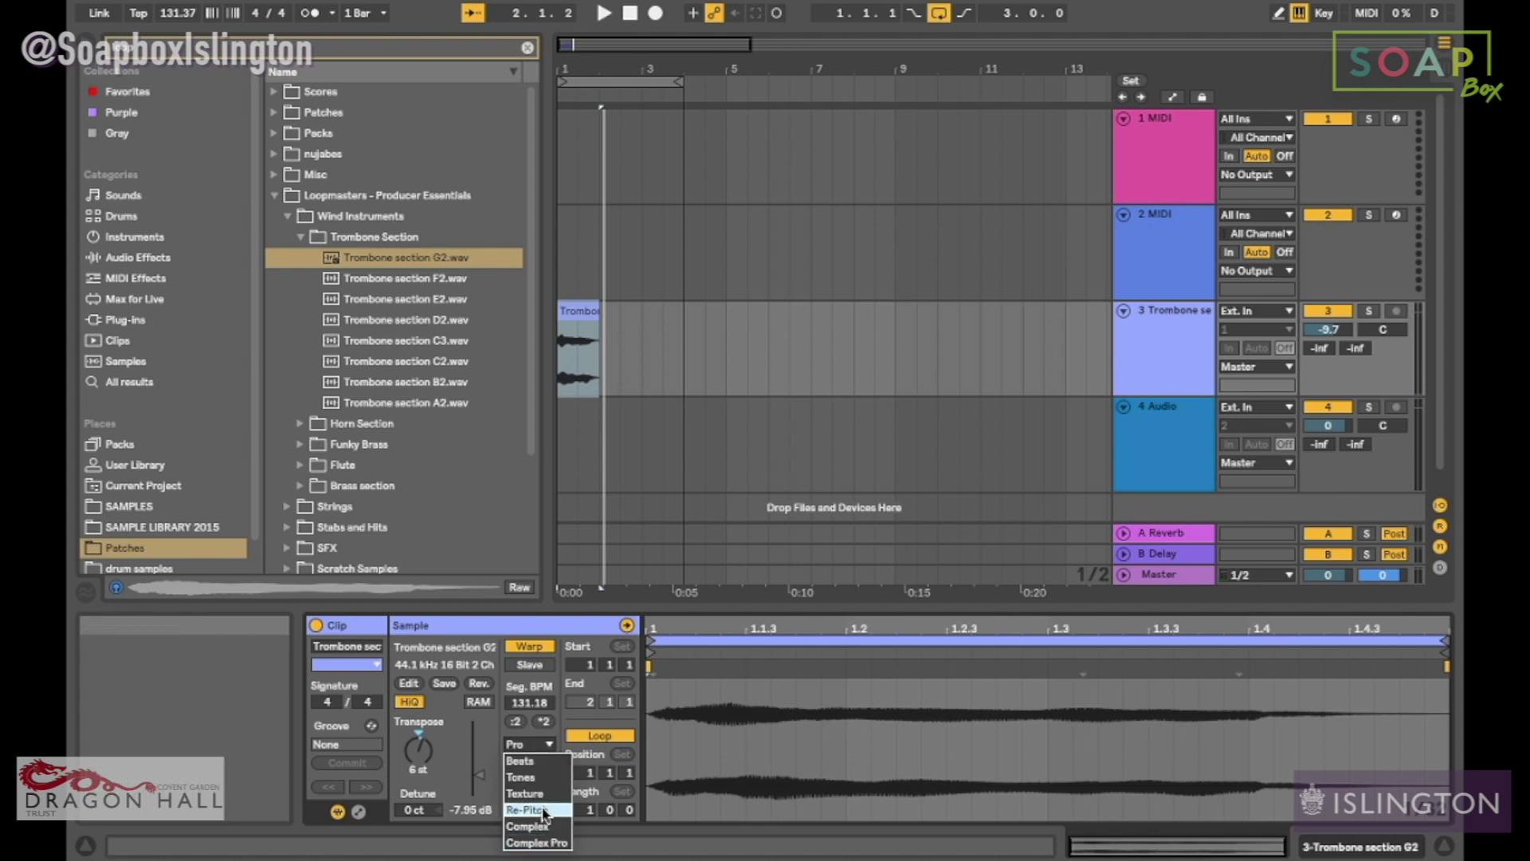
click(291, 228)
click(300, 236)
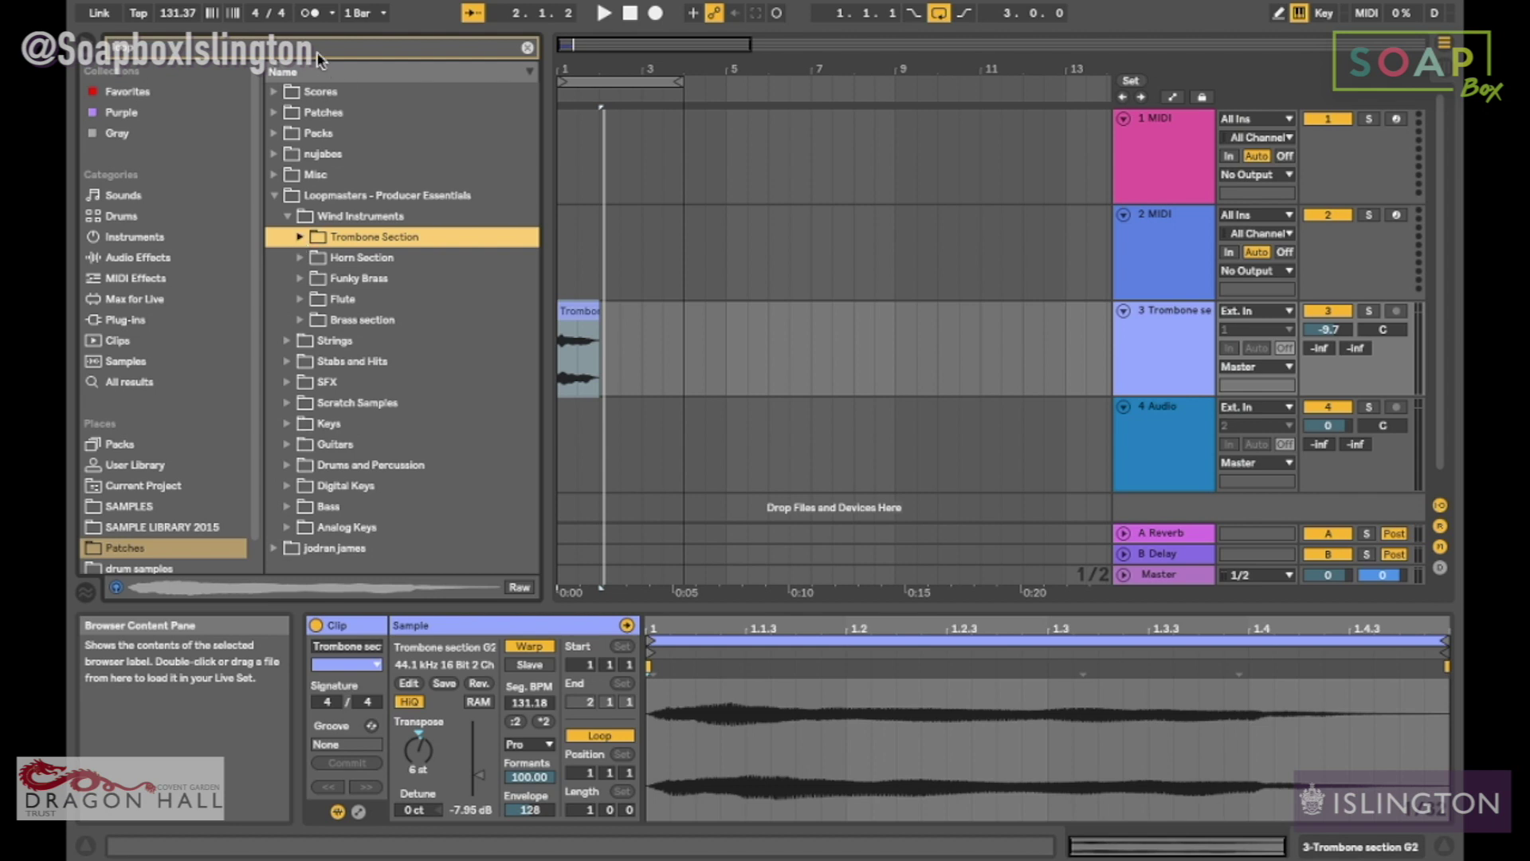
Step: Browse to Patches > AFRO_LATIN > WAV_SINGLES in the browser
key(Up)
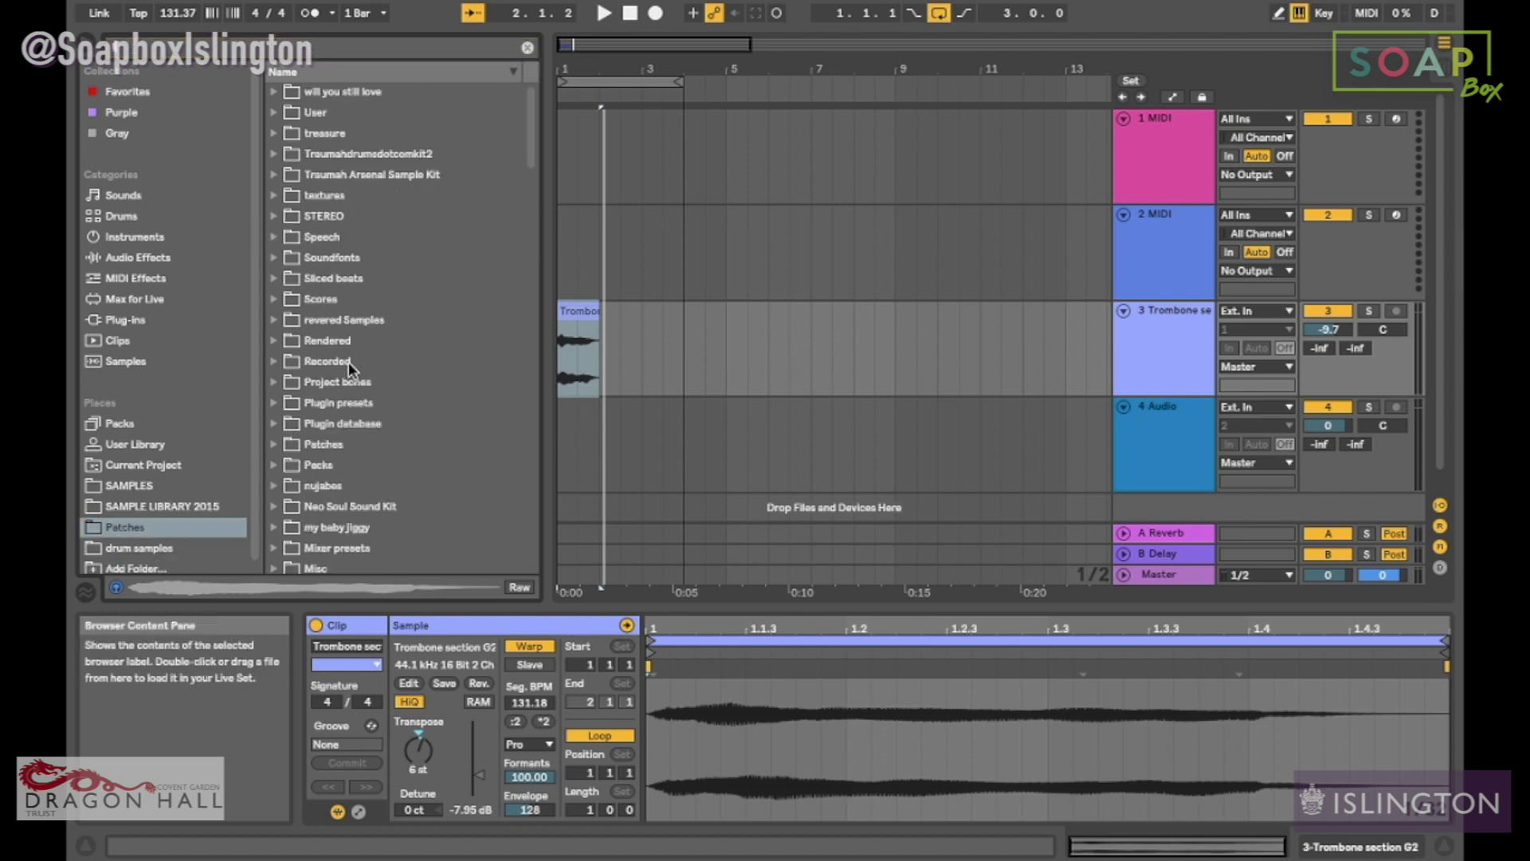
key(Down)
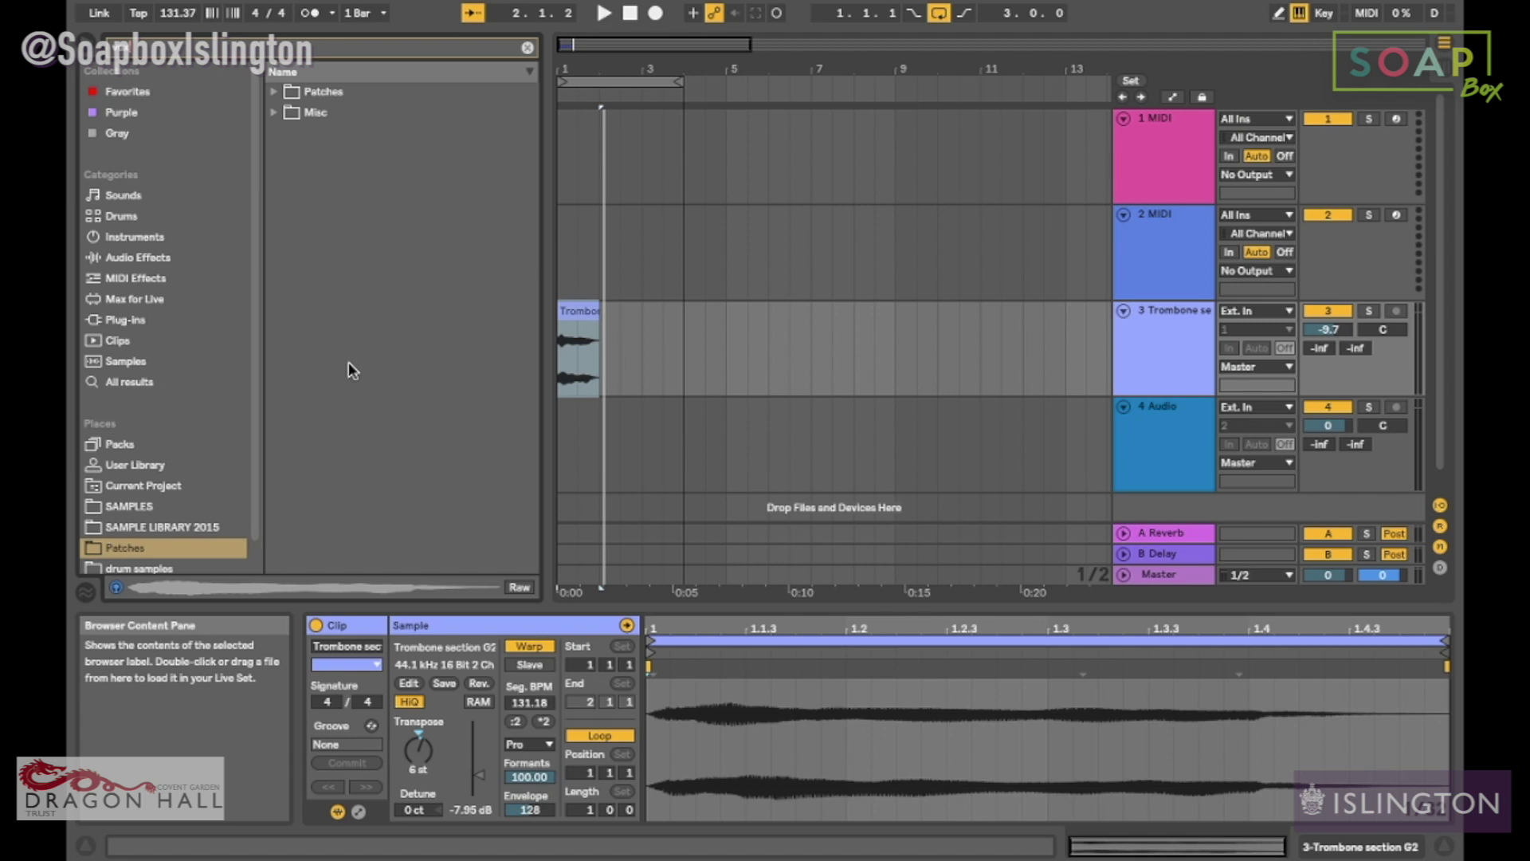
click(275, 92)
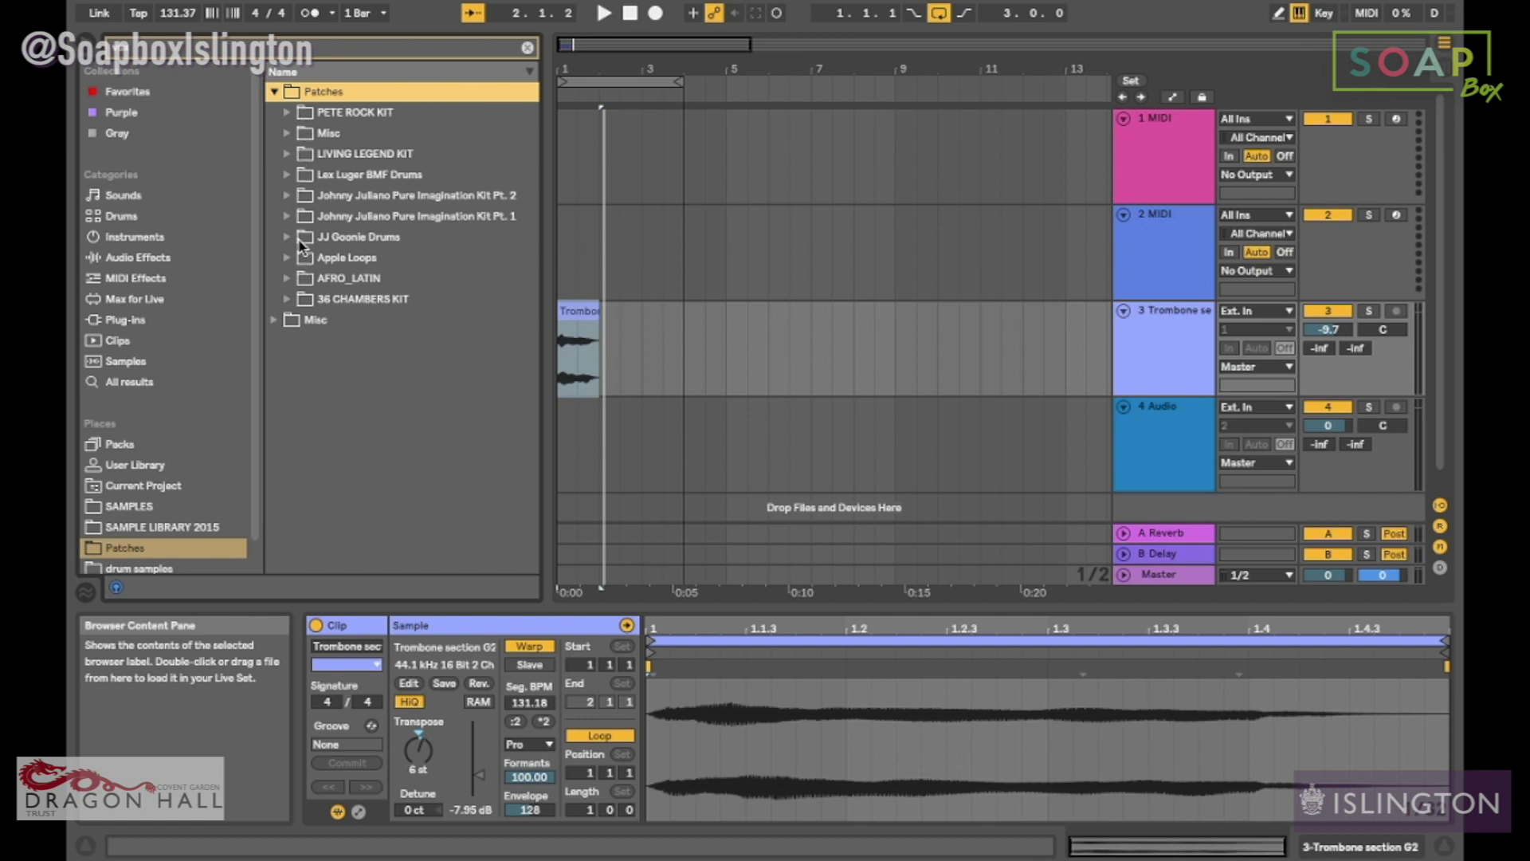
click(287, 296)
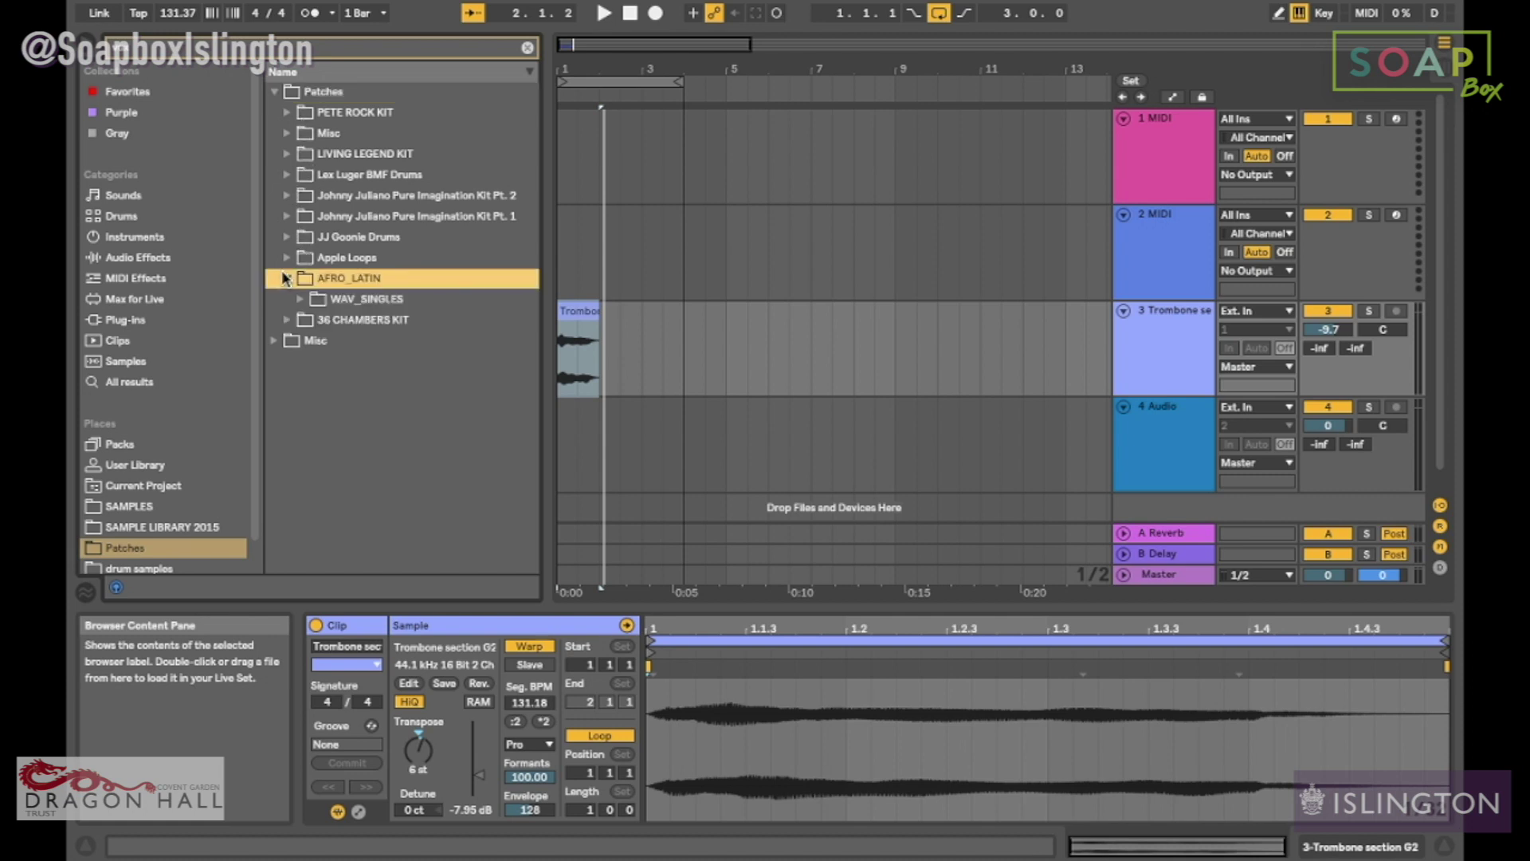
click(287, 277)
click(300, 298)
Step: Preview AL_VOX_ZA_ZA_GUIRO, AL_VOX_MARIANA_LAUGH and FERNSDG, then remove the trombone clip
click(327, 317)
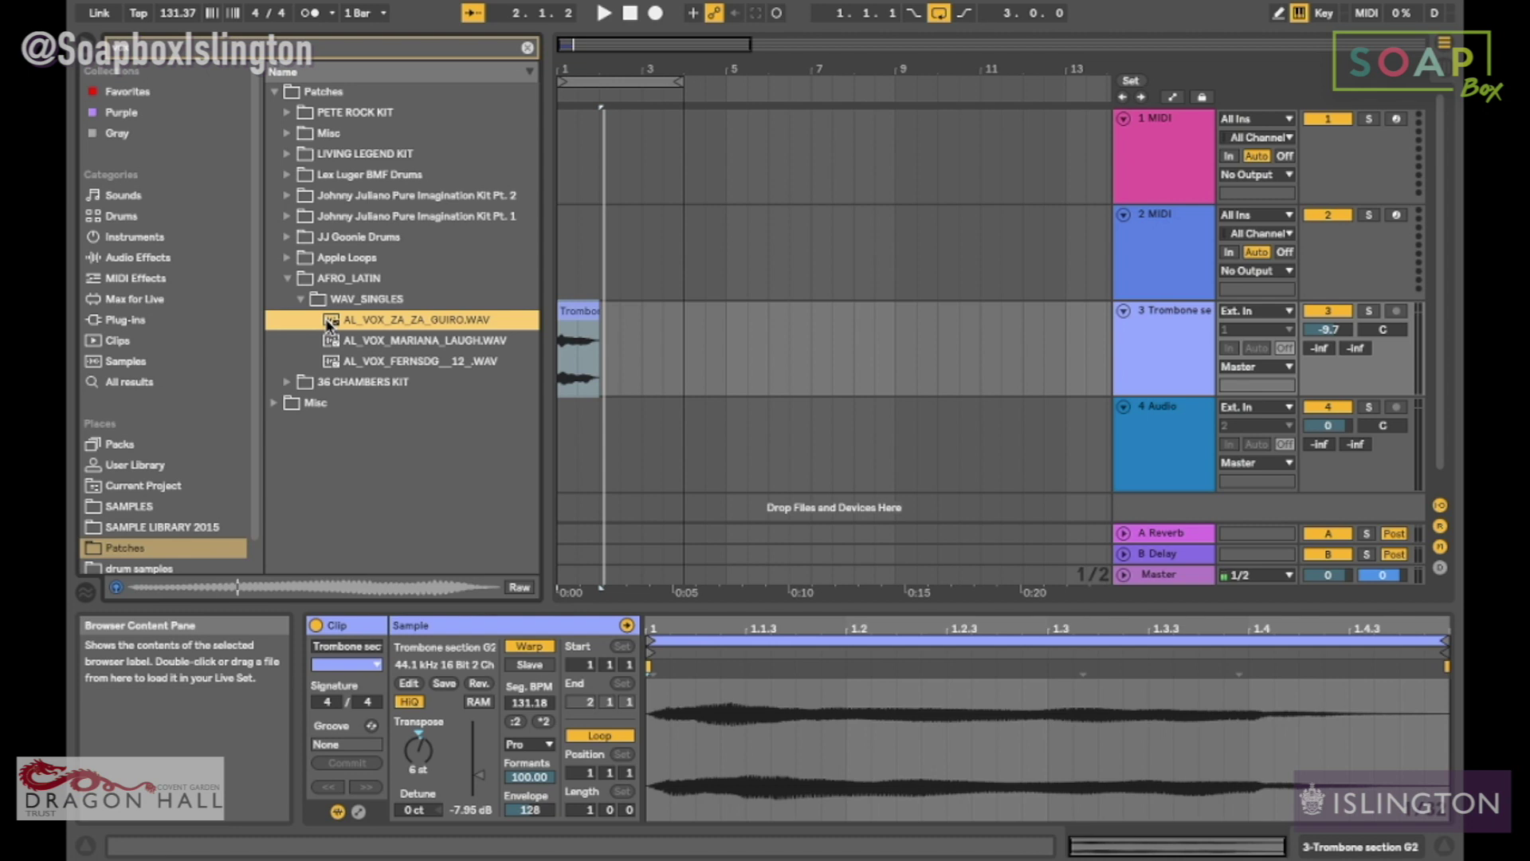
click(360, 349)
click(360, 367)
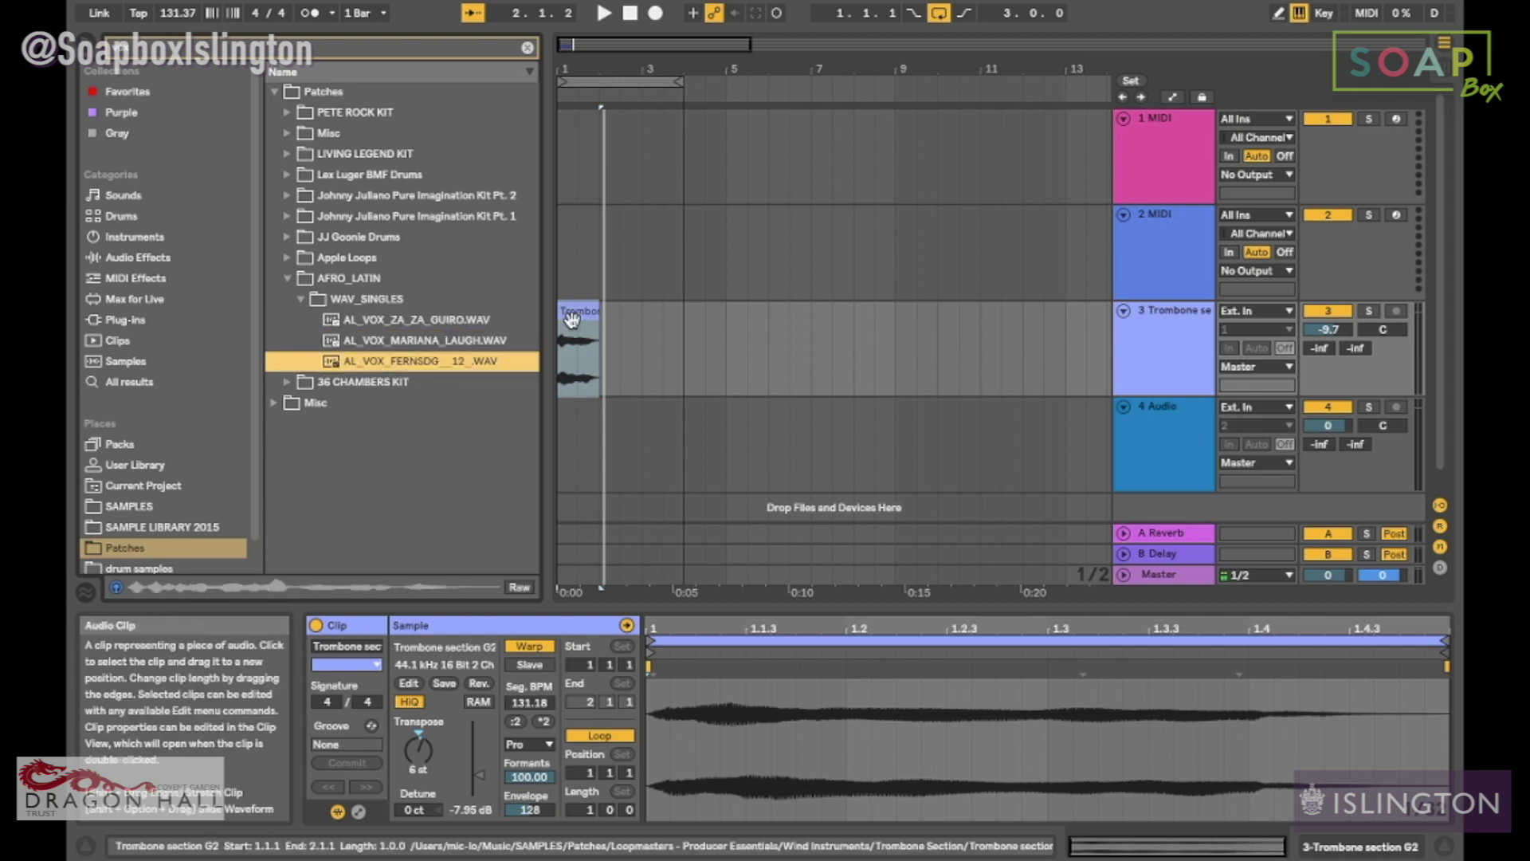
key(super+z)
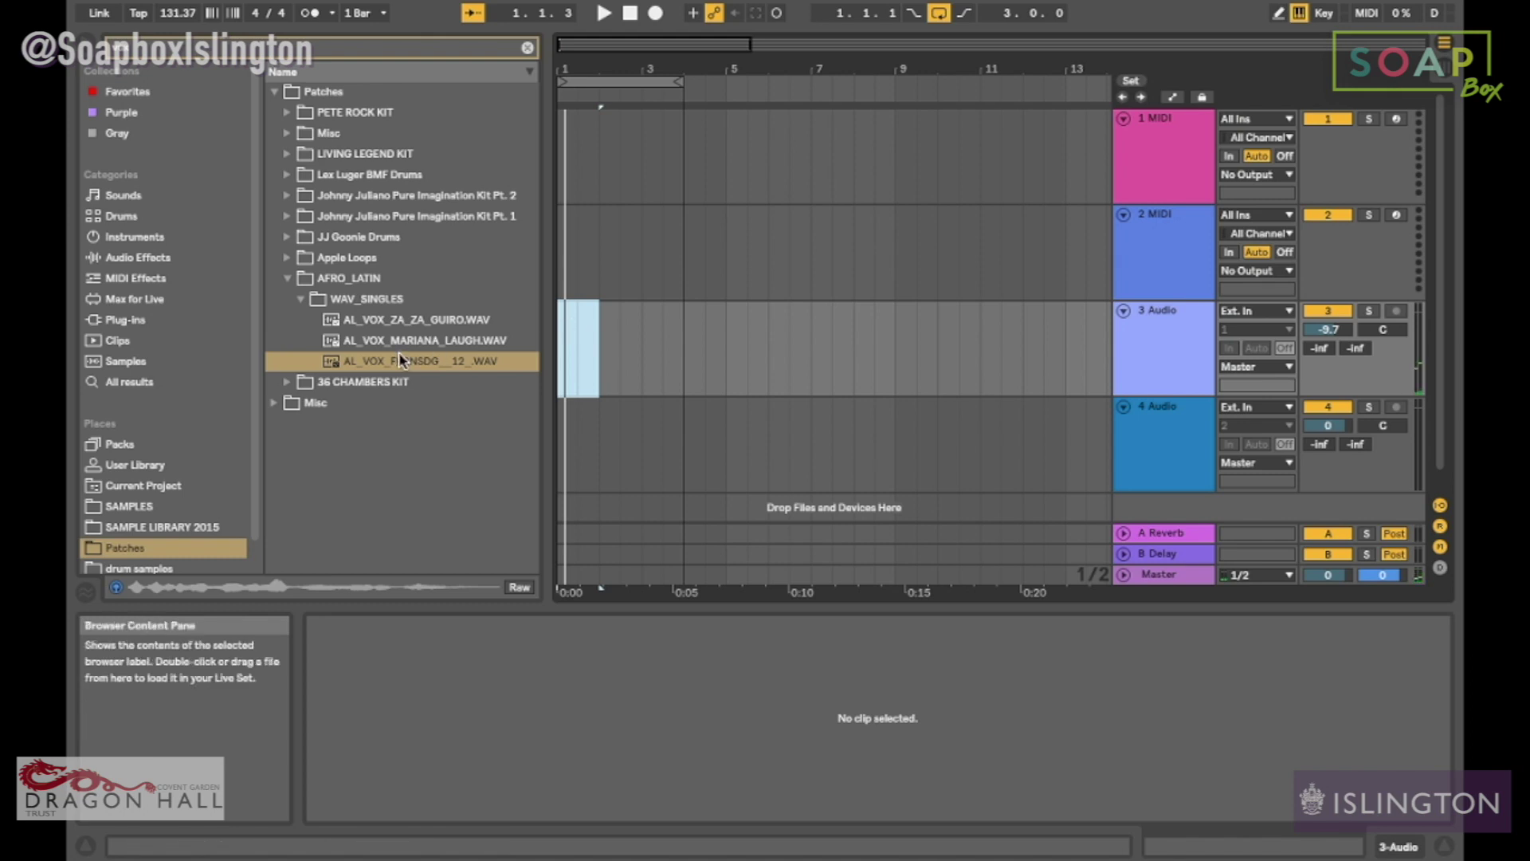
Step: Place the FERNSDG vocal sample at bar 1 of track 3 and select it
drag(398, 351, 560, 352)
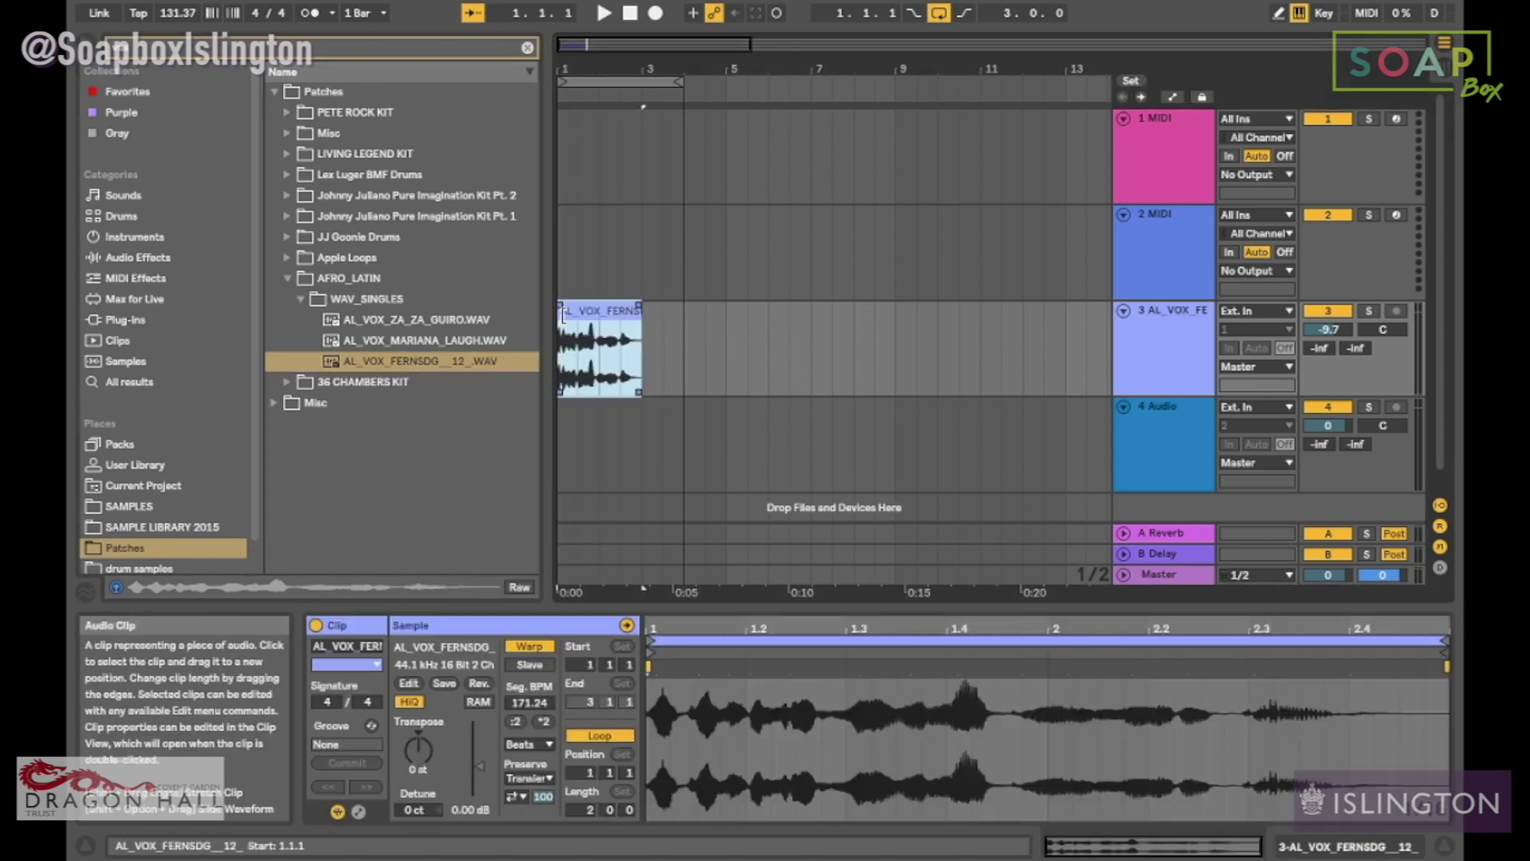
click(658, 319)
click(596, 323)
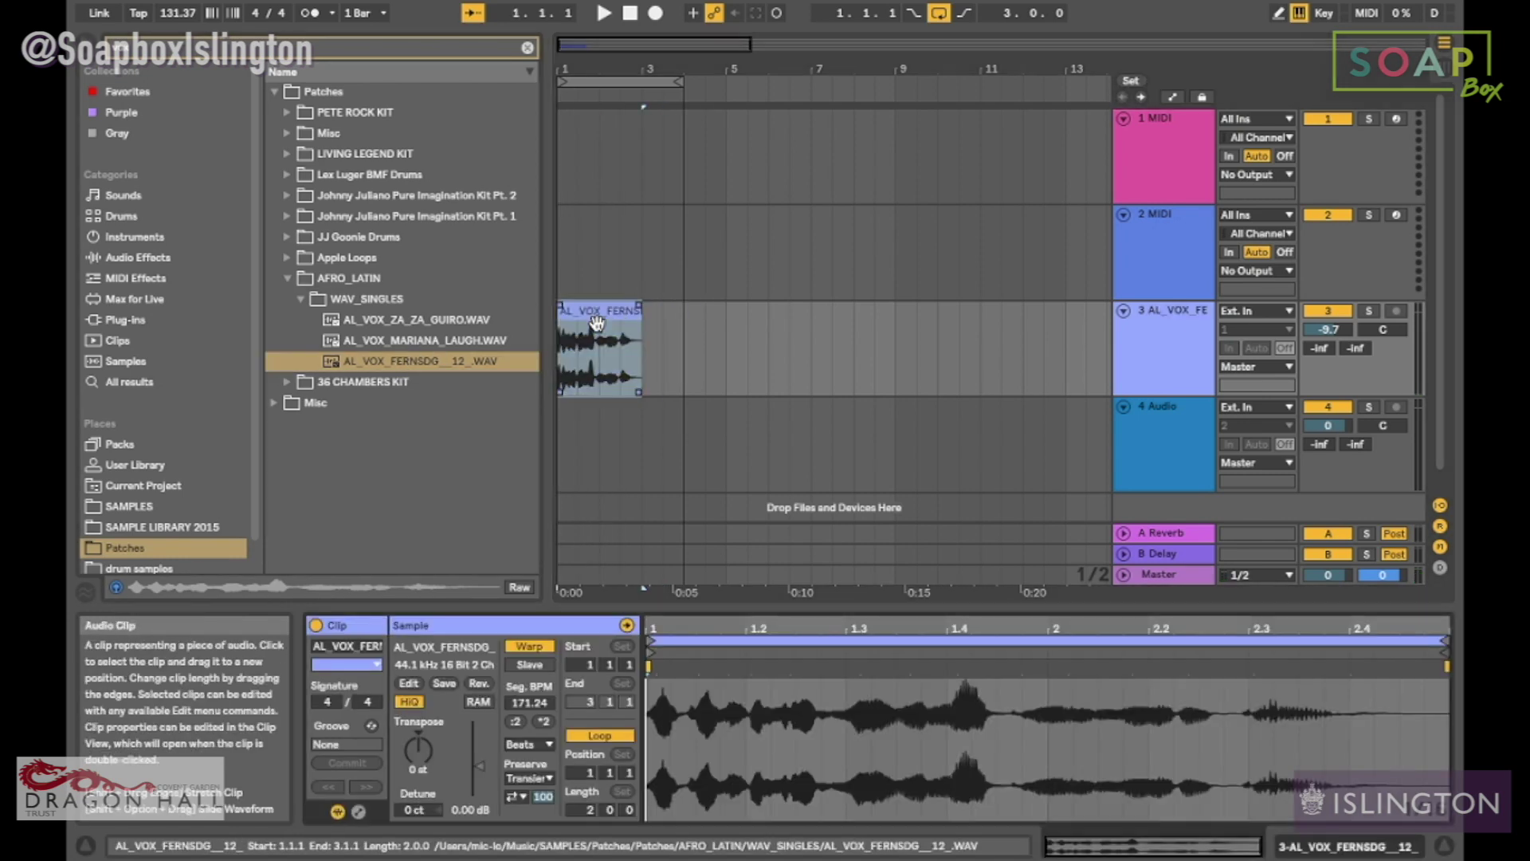
click(529, 777)
click(531, 761)
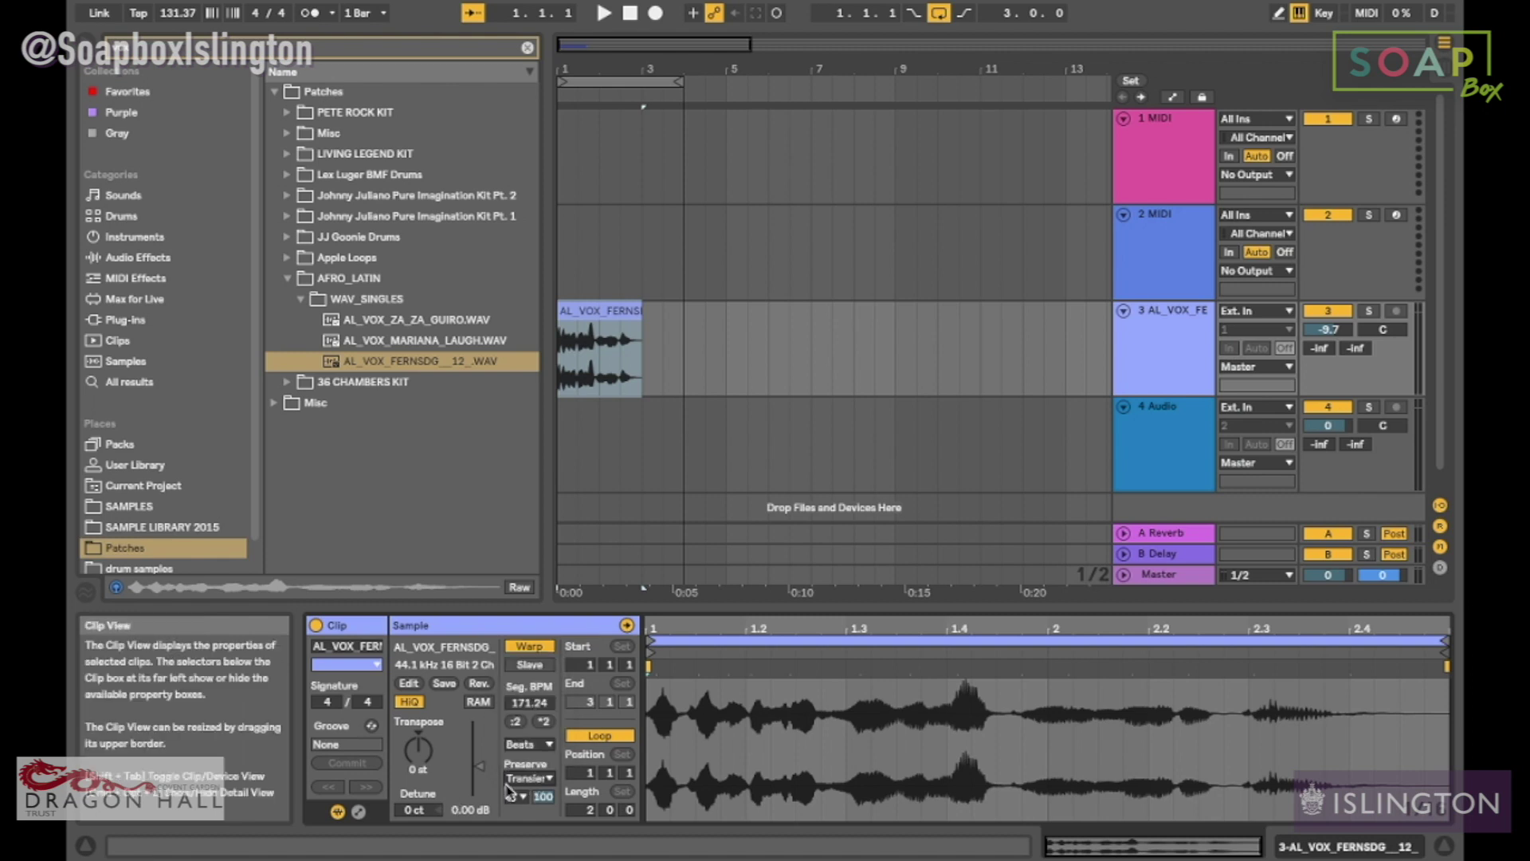
click(523, 773)
click(522, 773)
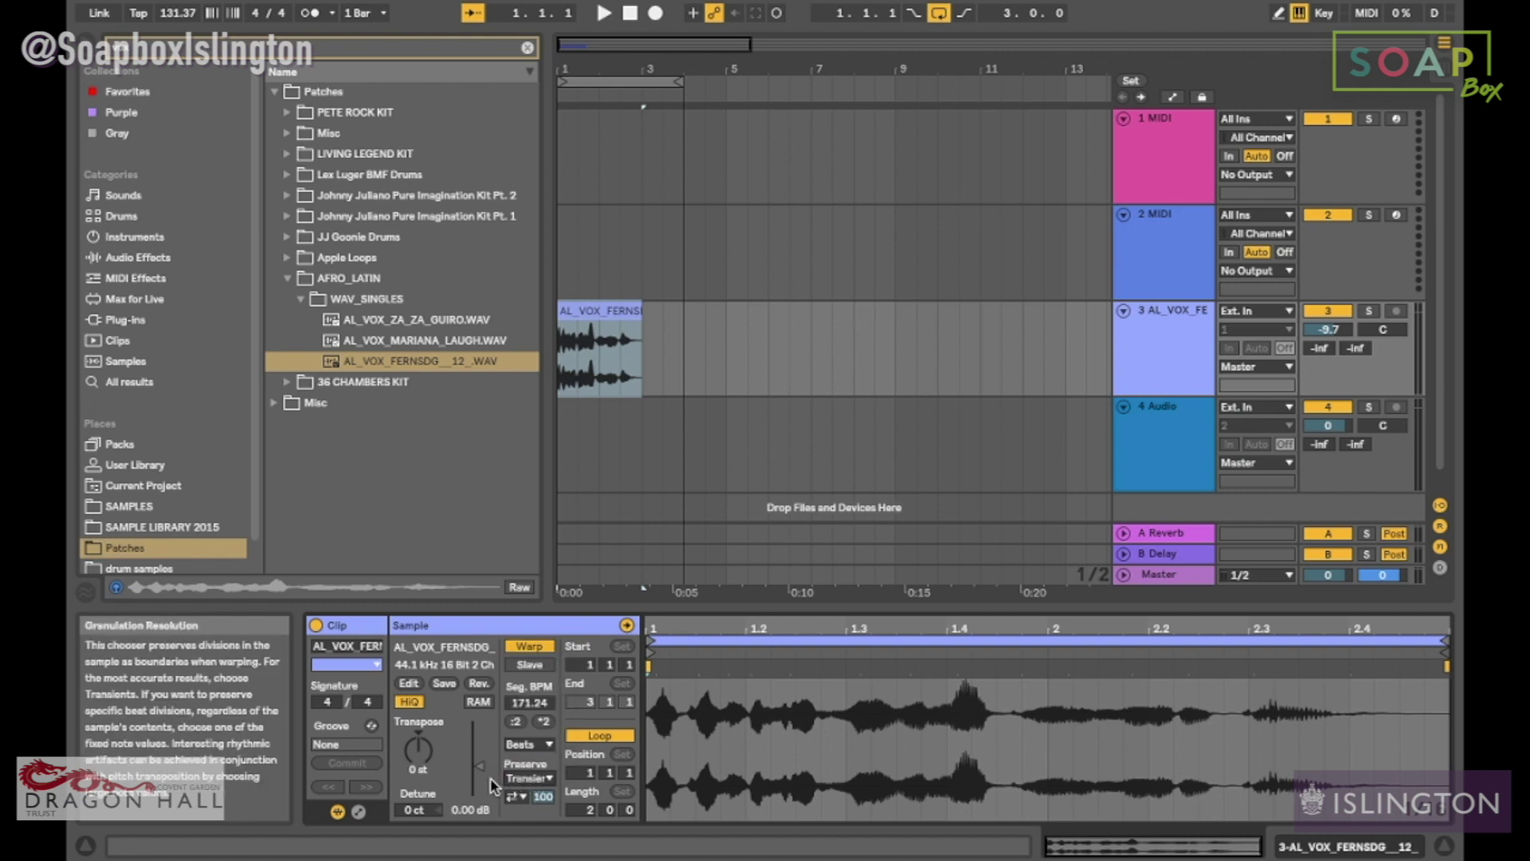
Step: Warp the vocal clip in Complex mode, transpose it up 8 semitones and play it
click(539, 741)
click(536, 827)
drag(420, 763, 420, 741)
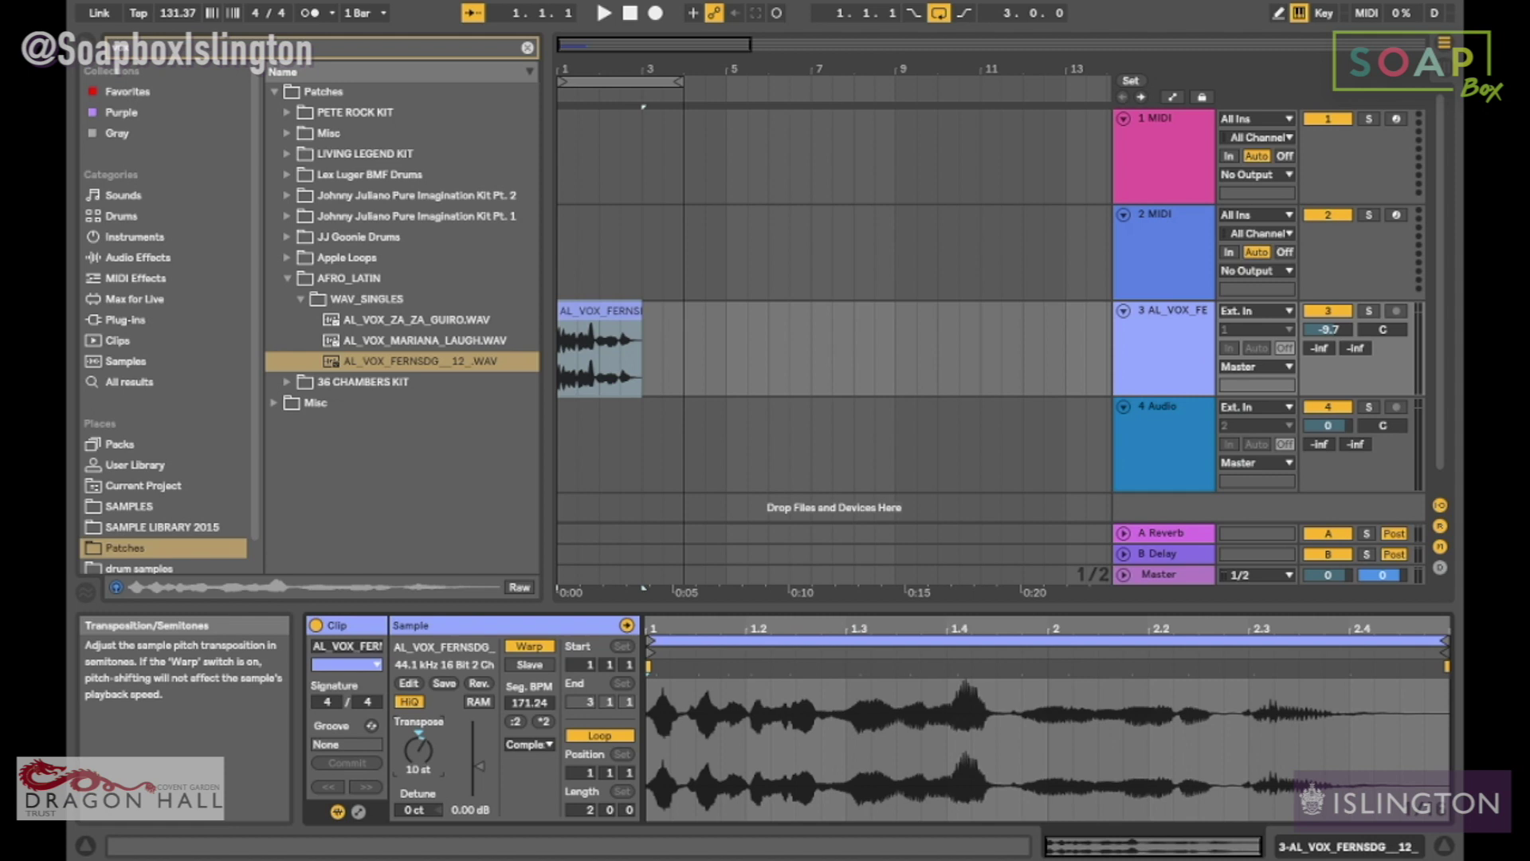
key(space)
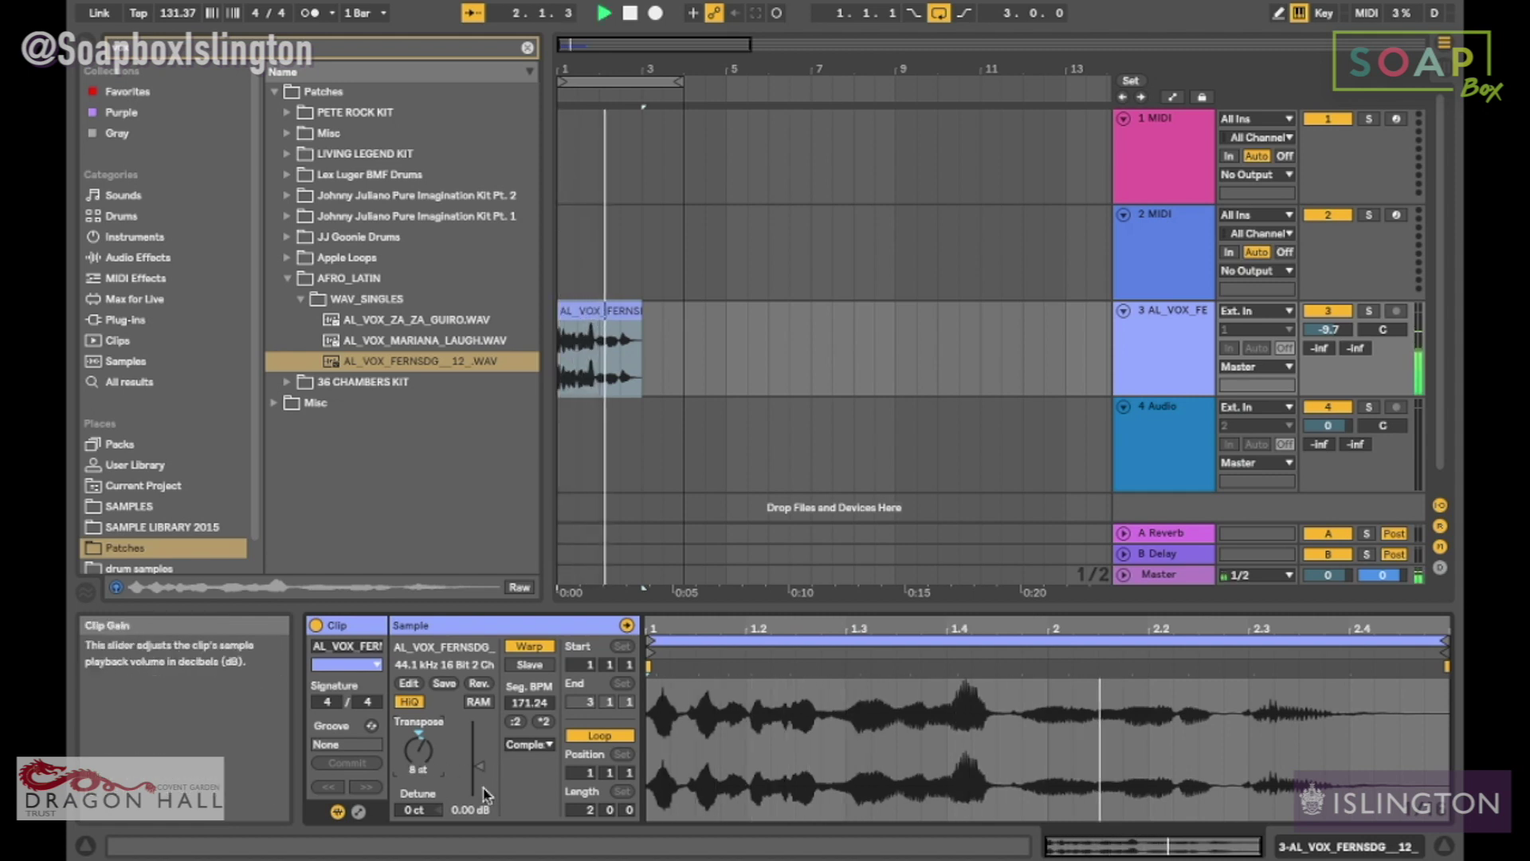
Step: Switch to Complex Pro, lower Formants to 46.09 while listening, then delete the clip
click(534, 739)
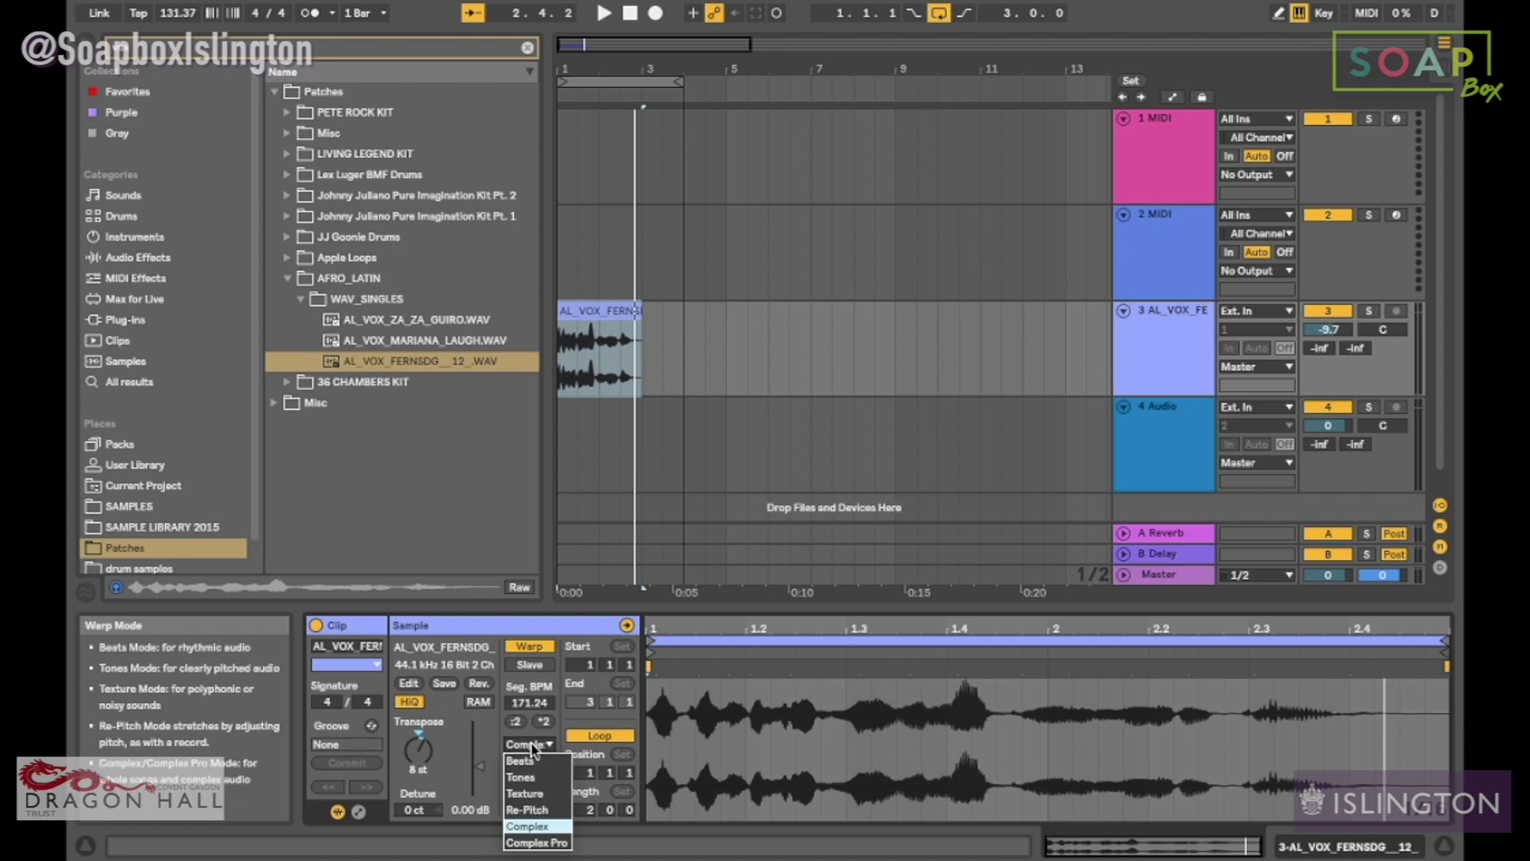
click(560, 843)
key(space)
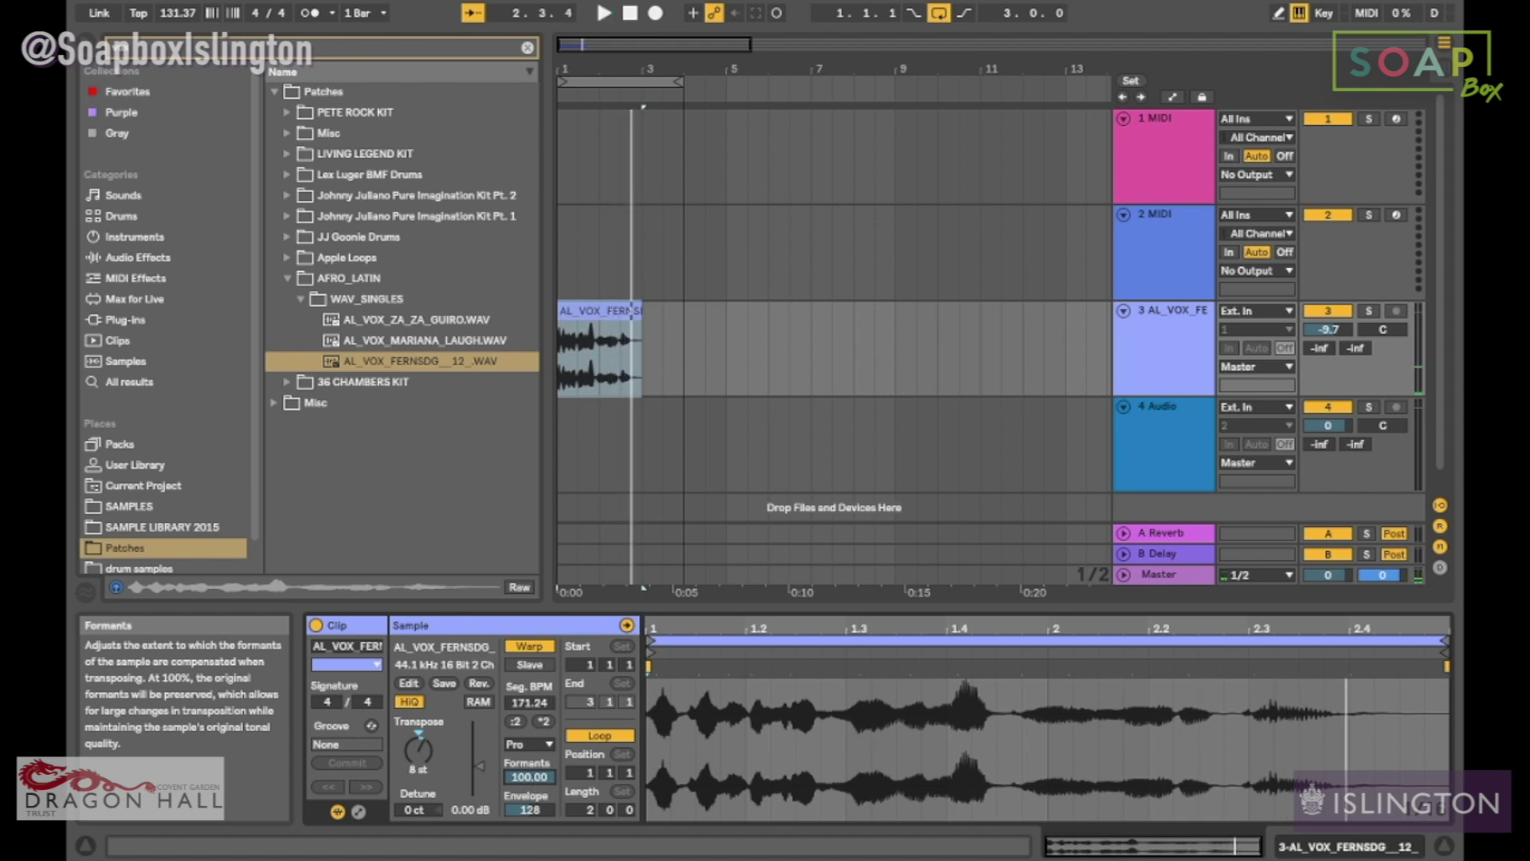
mouse_move(529, 776)
mouse_down()
mouse_move(529, 804)
mouse_move(529, 749)
mouse_up()
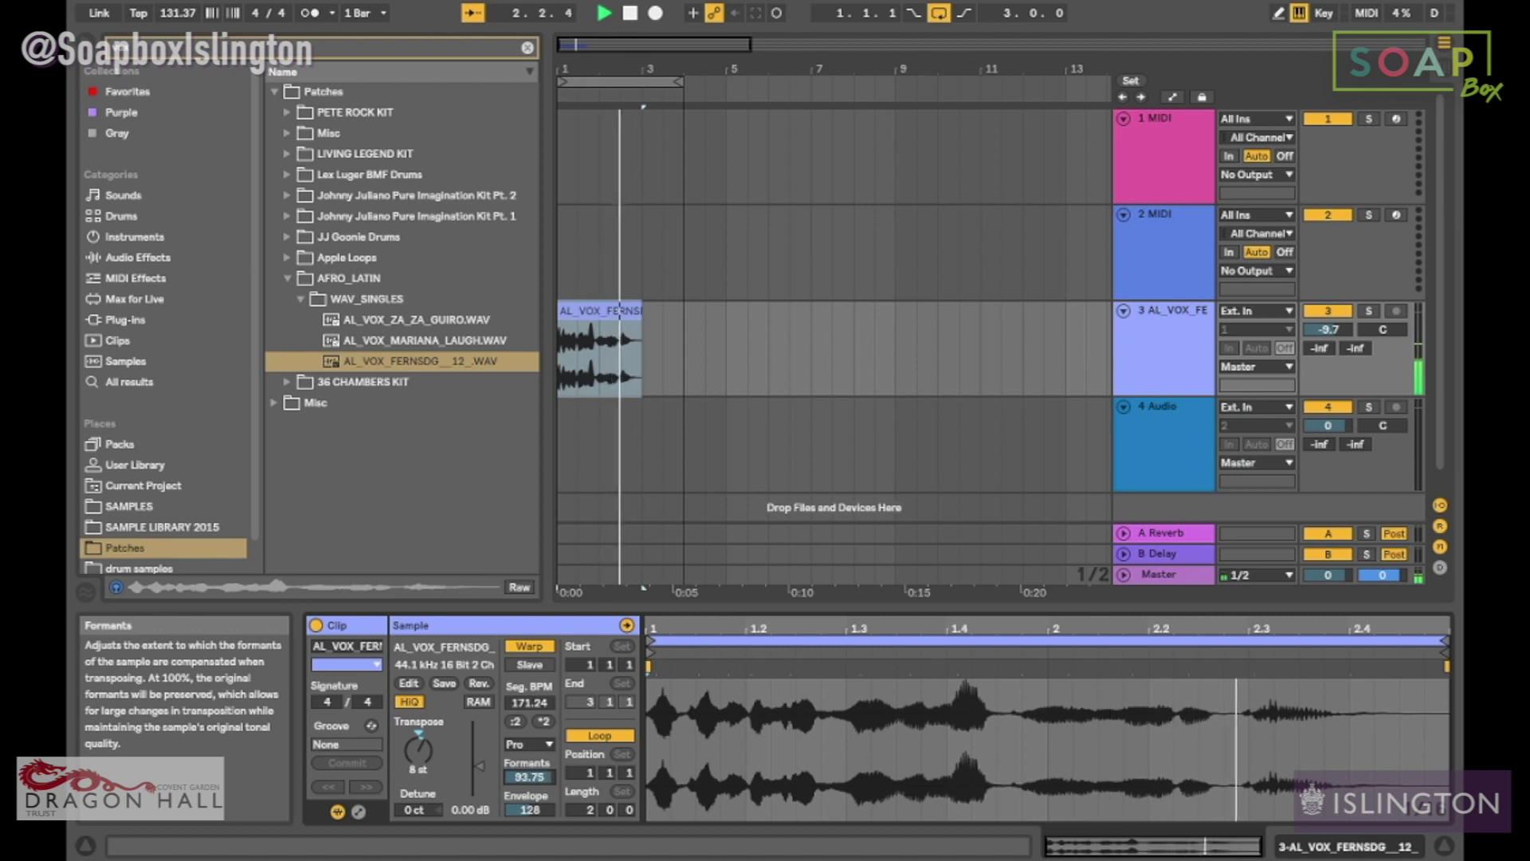
drag(529, 777, 535, 784)
key(space)
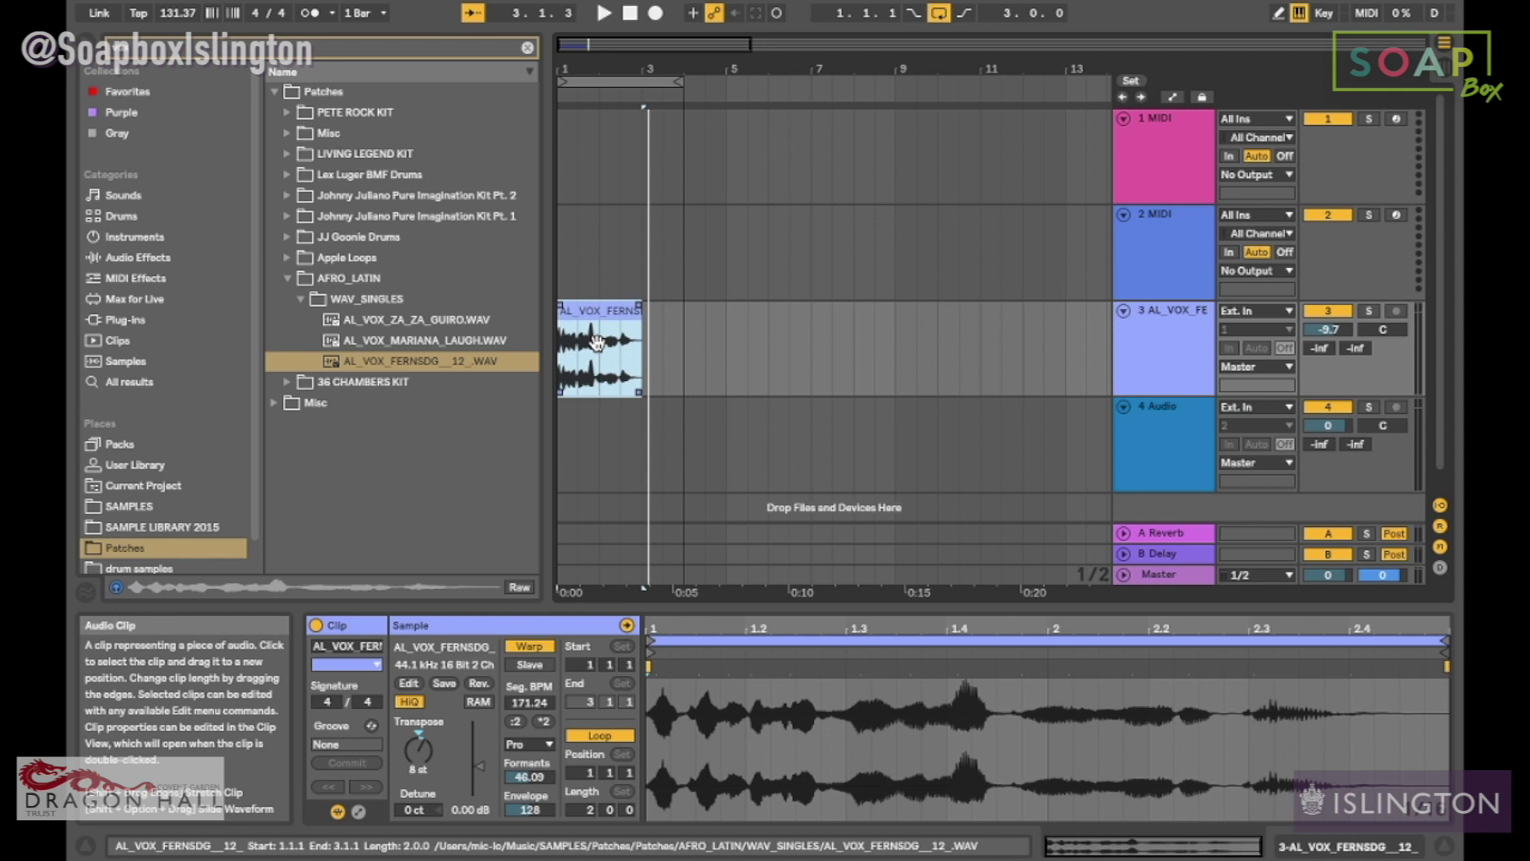
key(Delete)
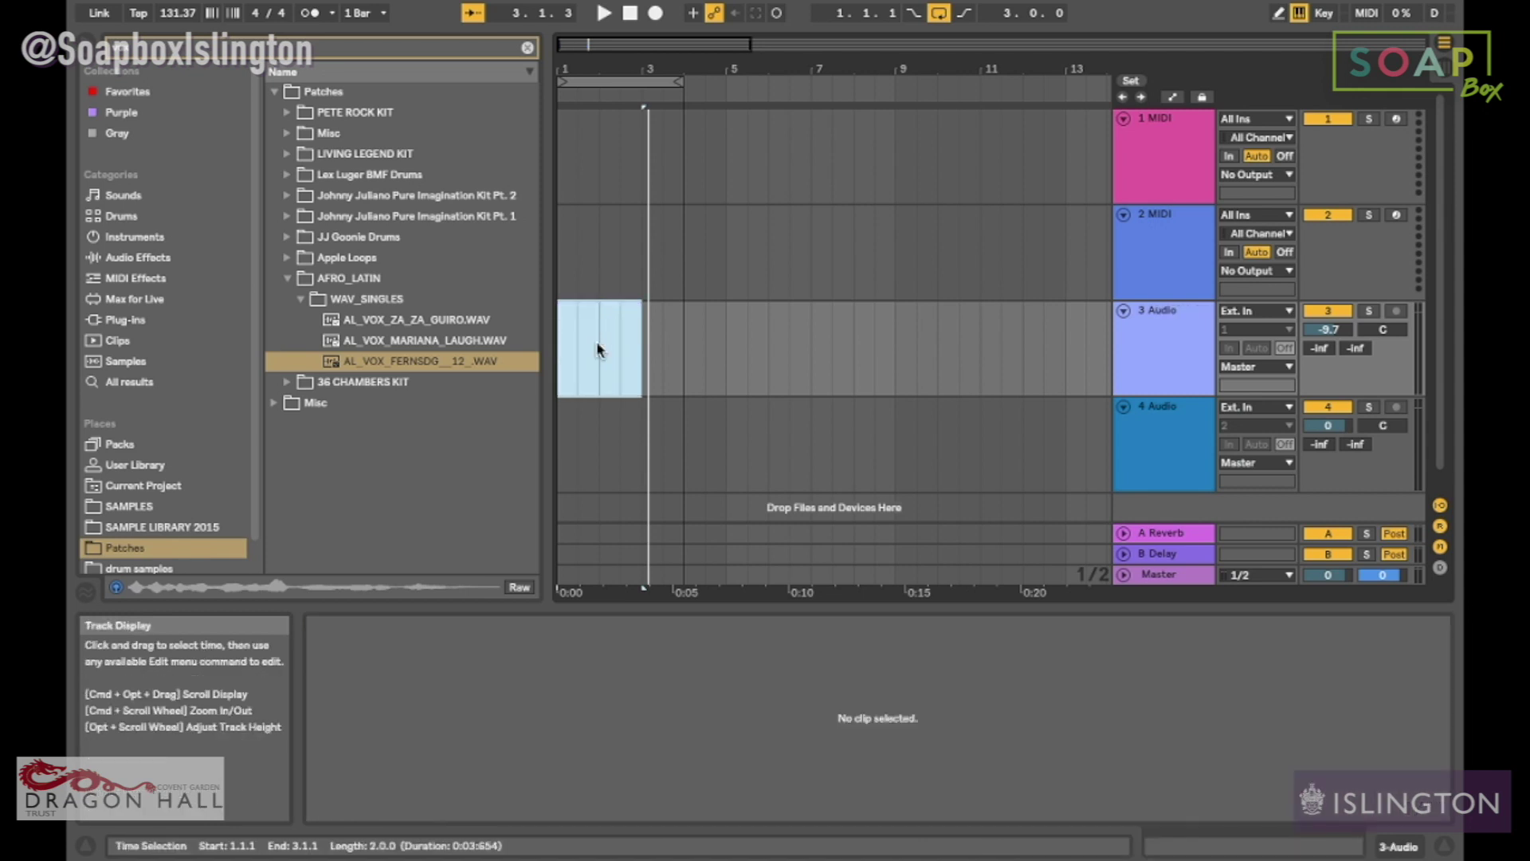
Step: Restore the deleted vocal clip and hide the clip detail and browser
key(super+z)
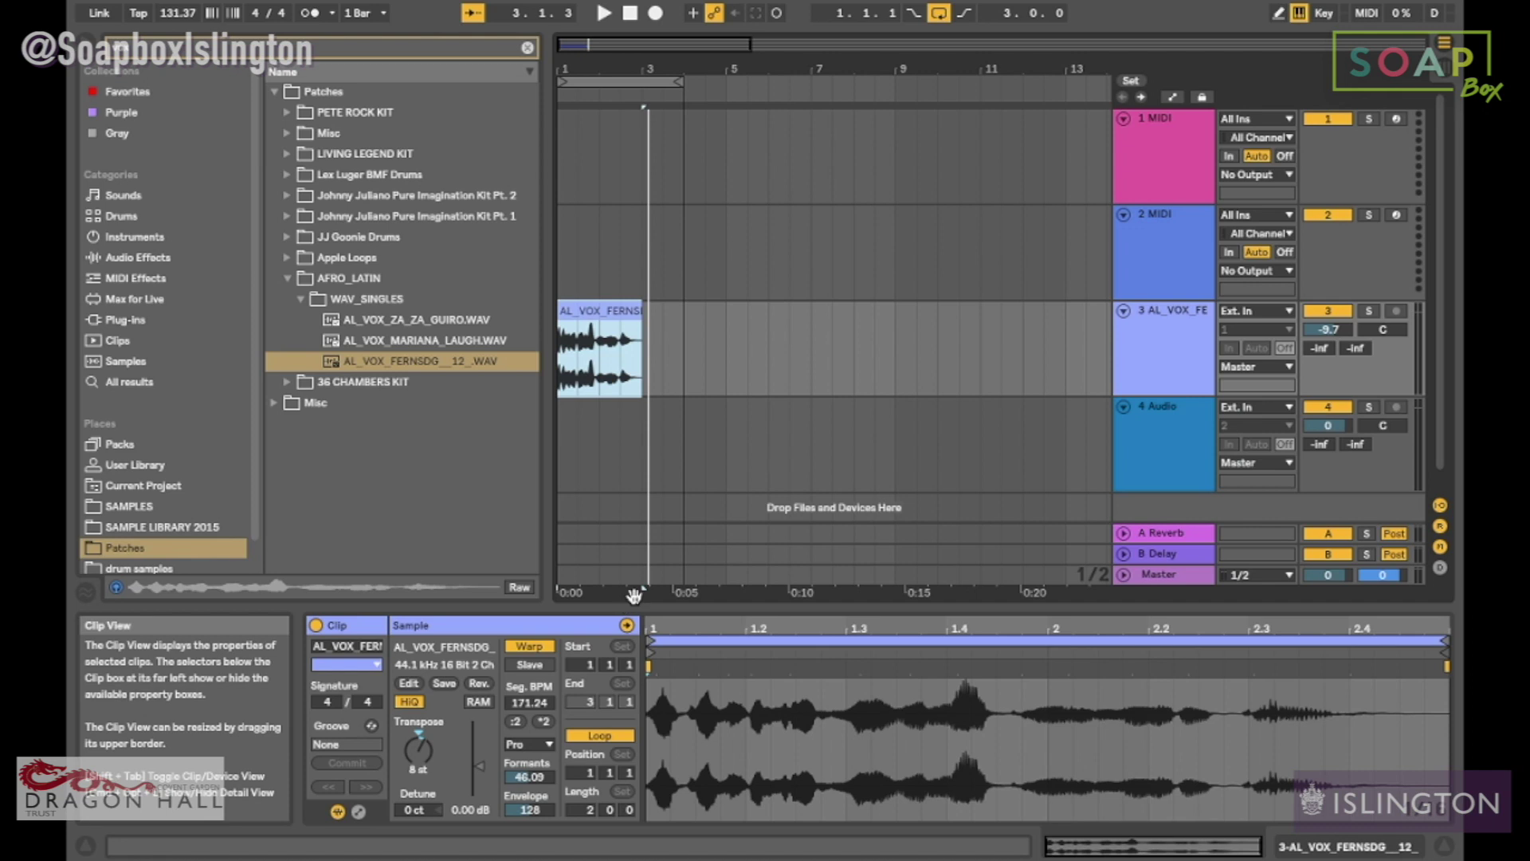
drag(632, 614, 631, 821)
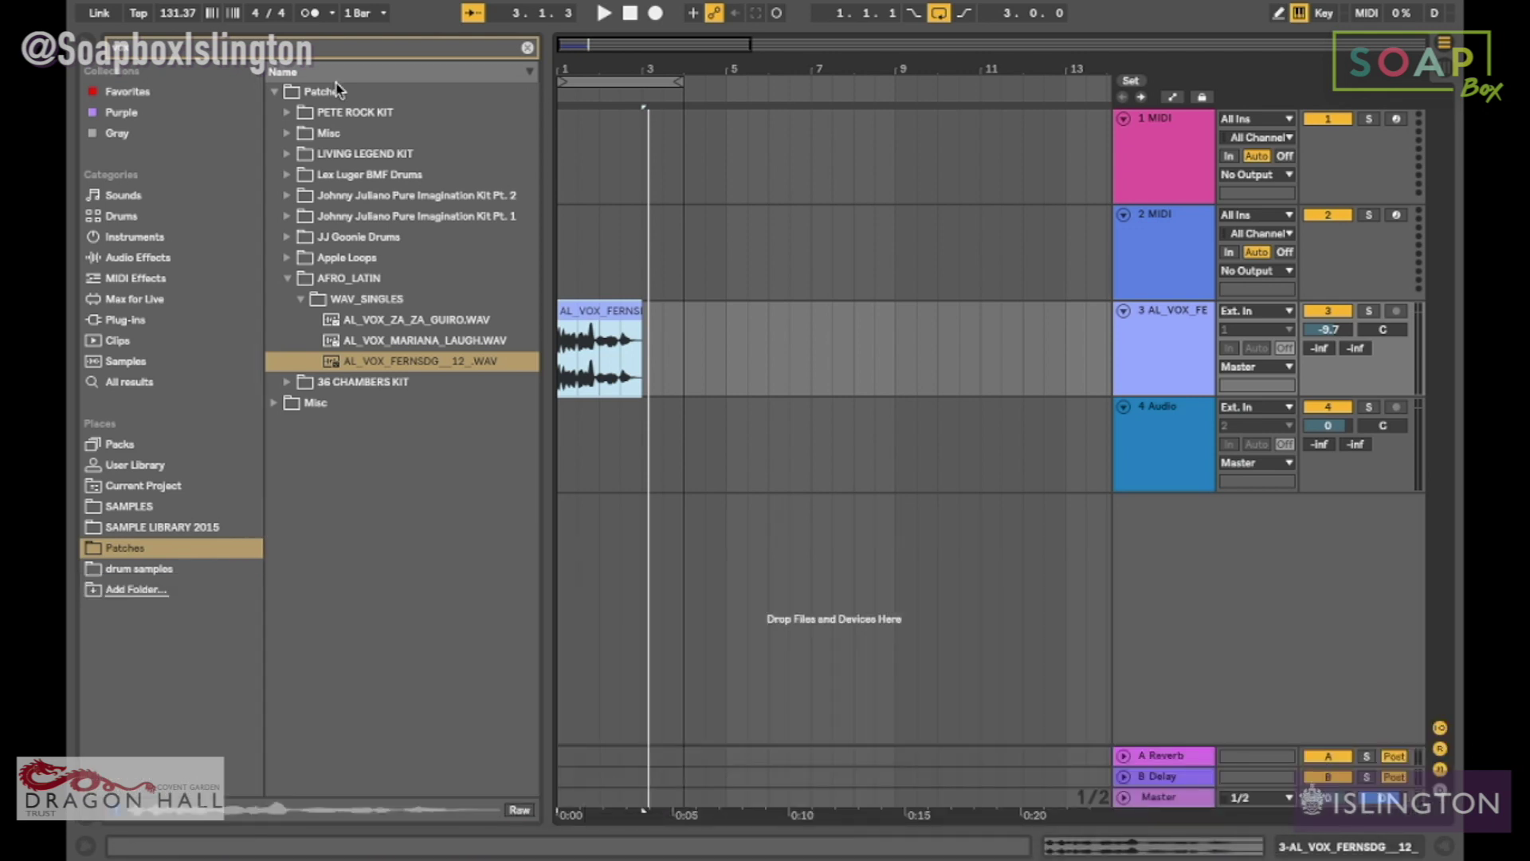
click(97, 49)
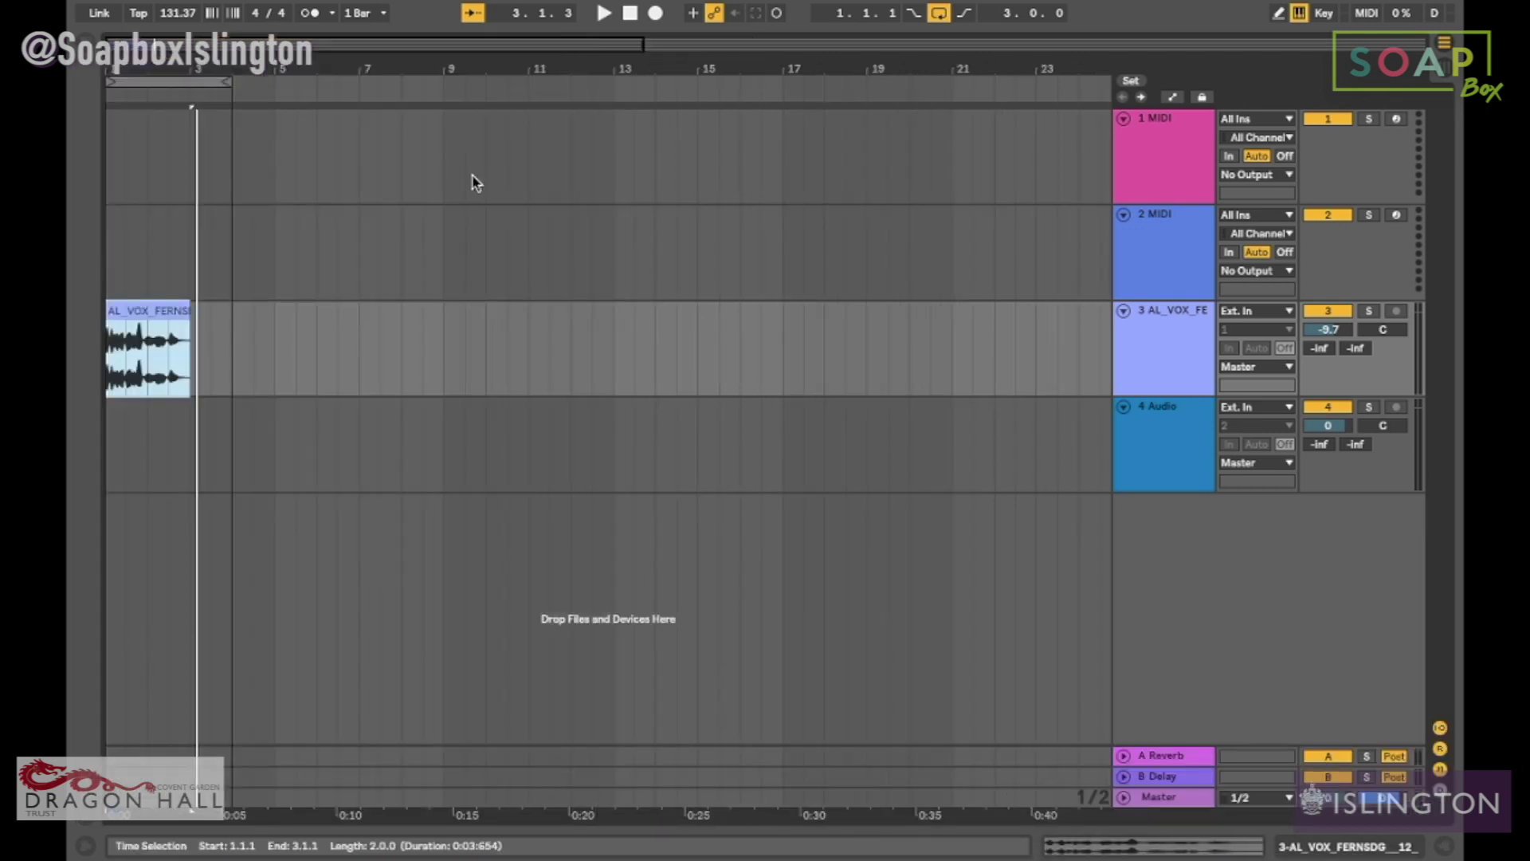
click(1153, 364)
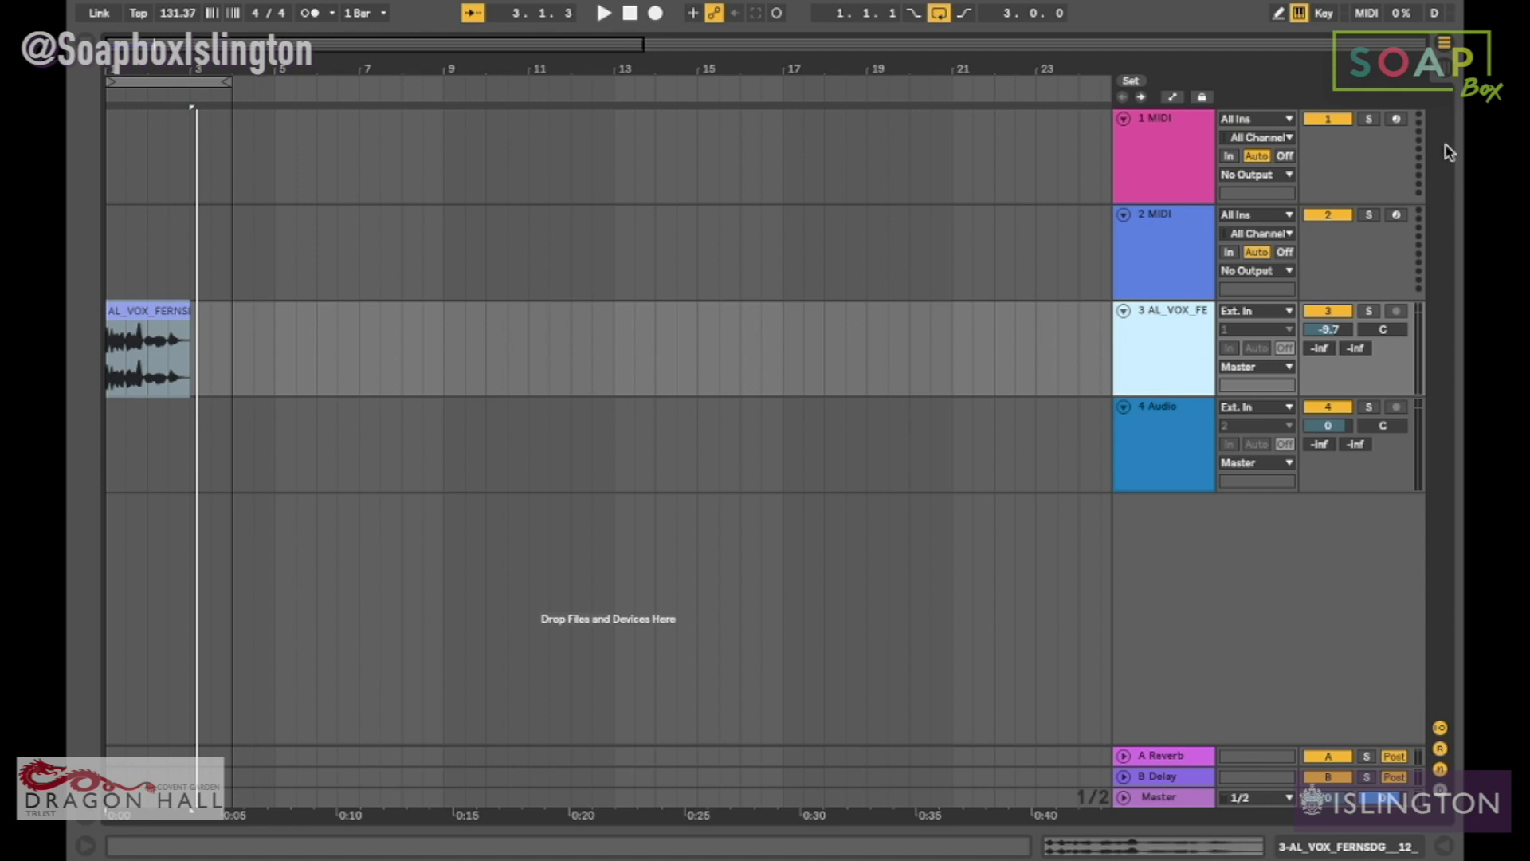
click(1444, 69)
click(1444, 42)
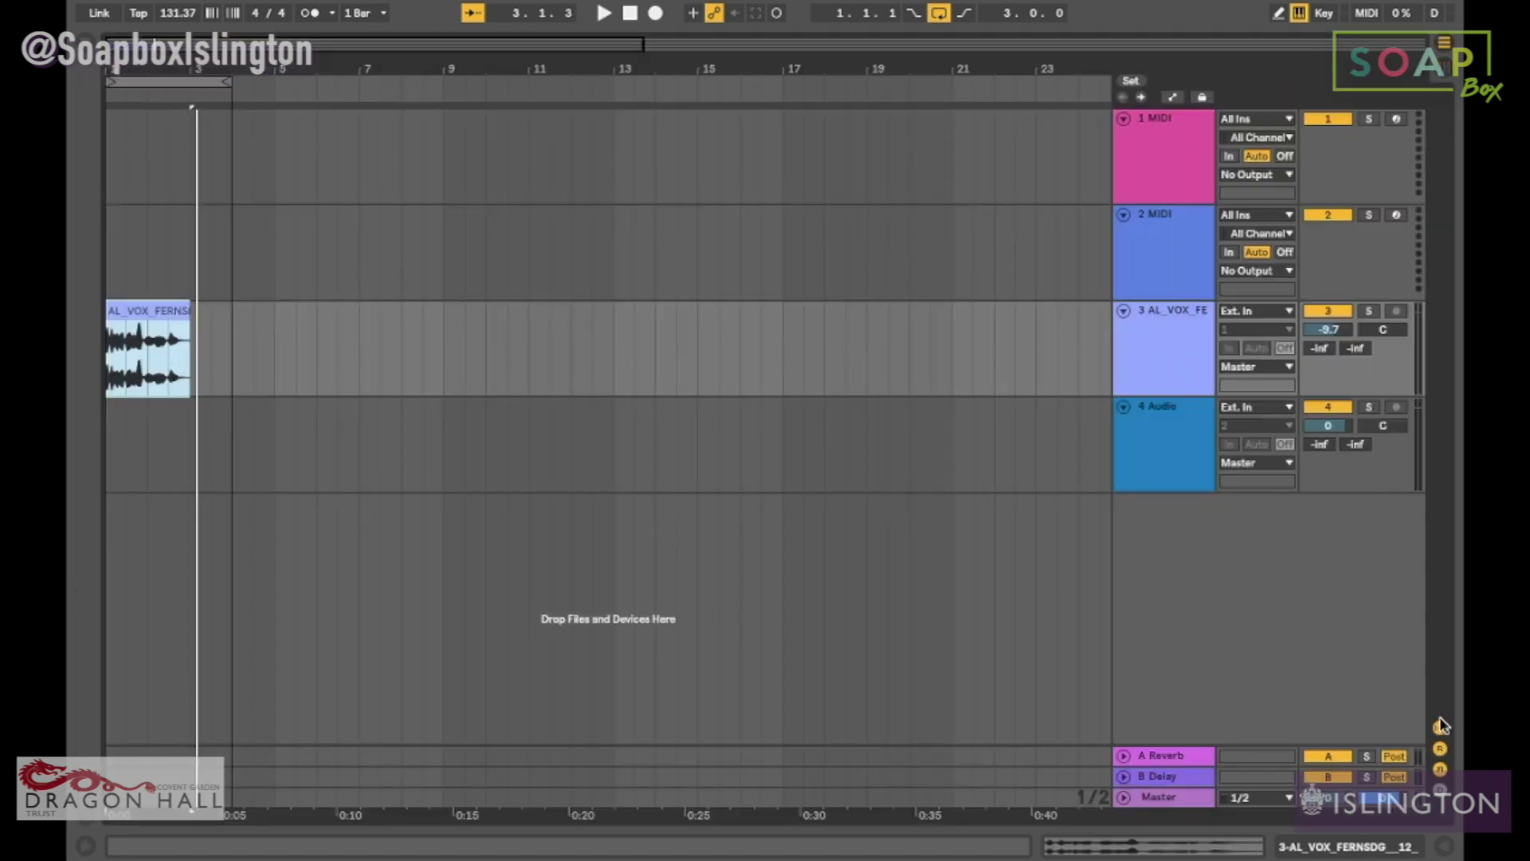
Step: Set the audio input device to Built-in Microphone in Audio preferences
click(1285, 329)
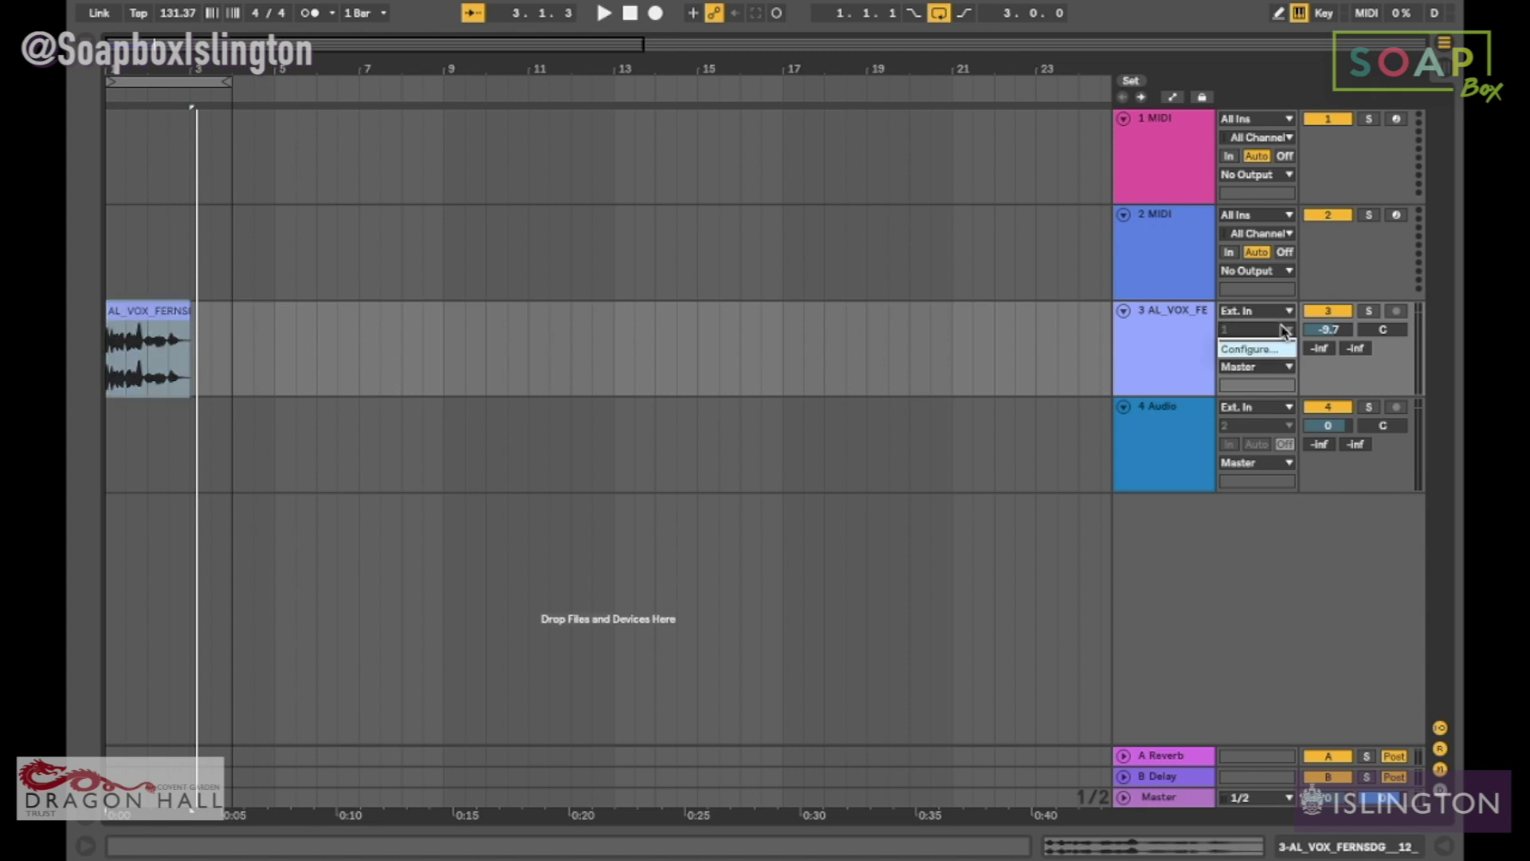
click(1267, 349)
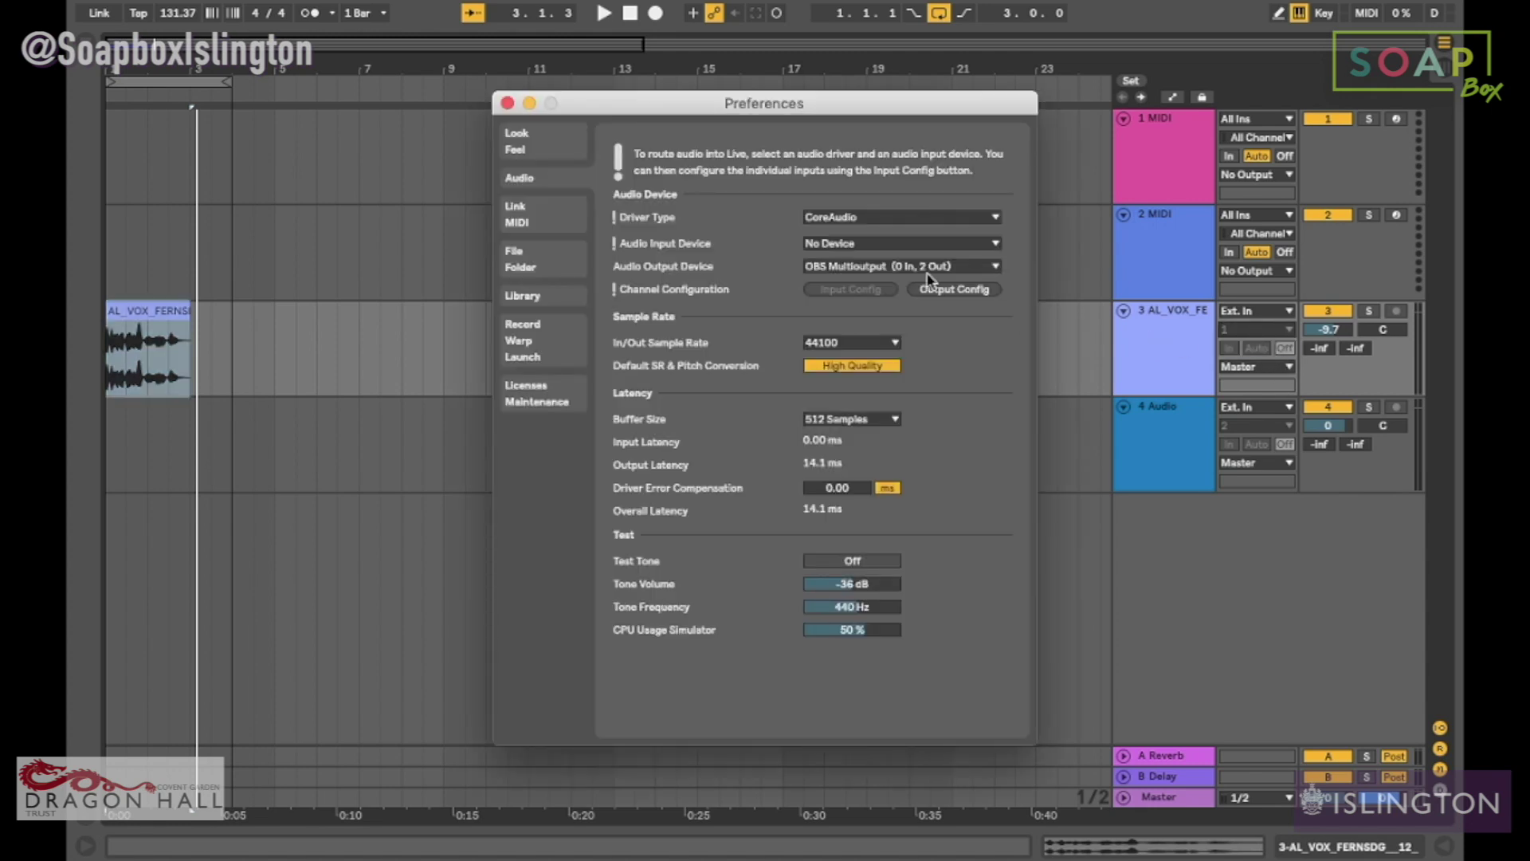
click(829, 245)
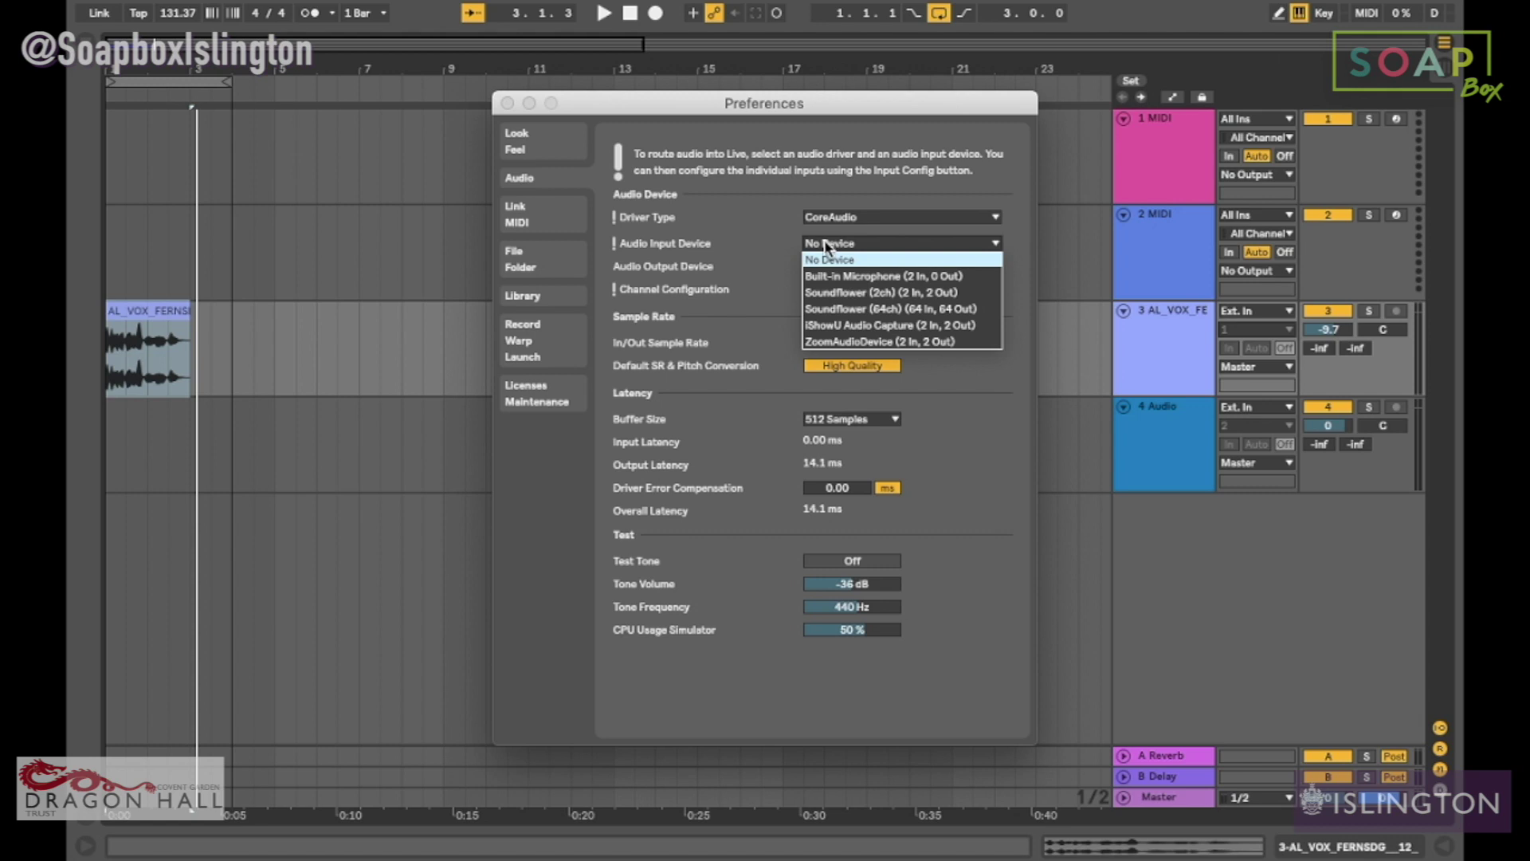
click(829, 256)
click(811, 243)
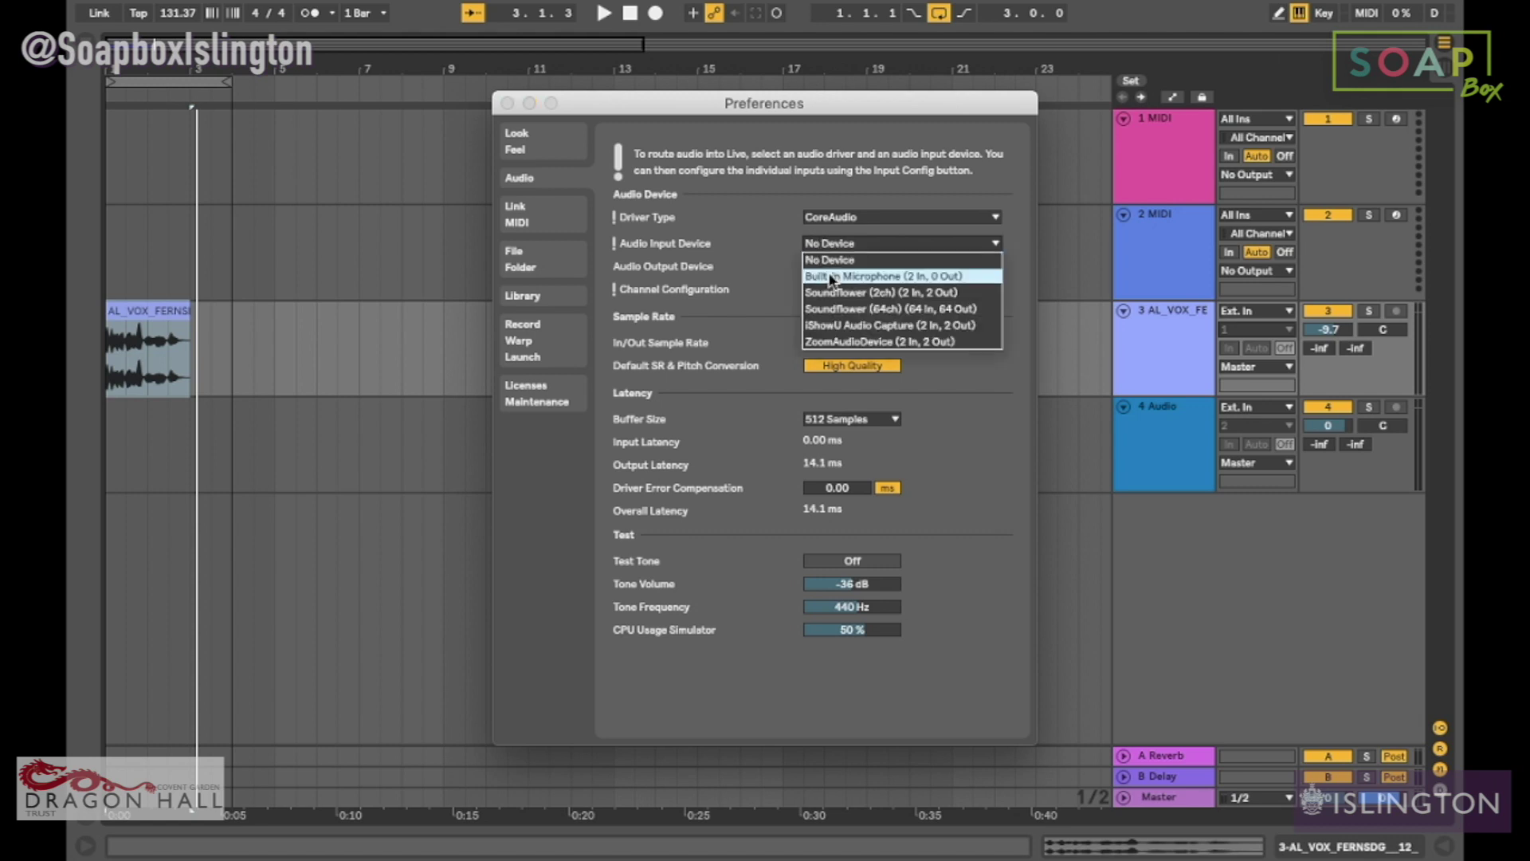
click(850, 276)
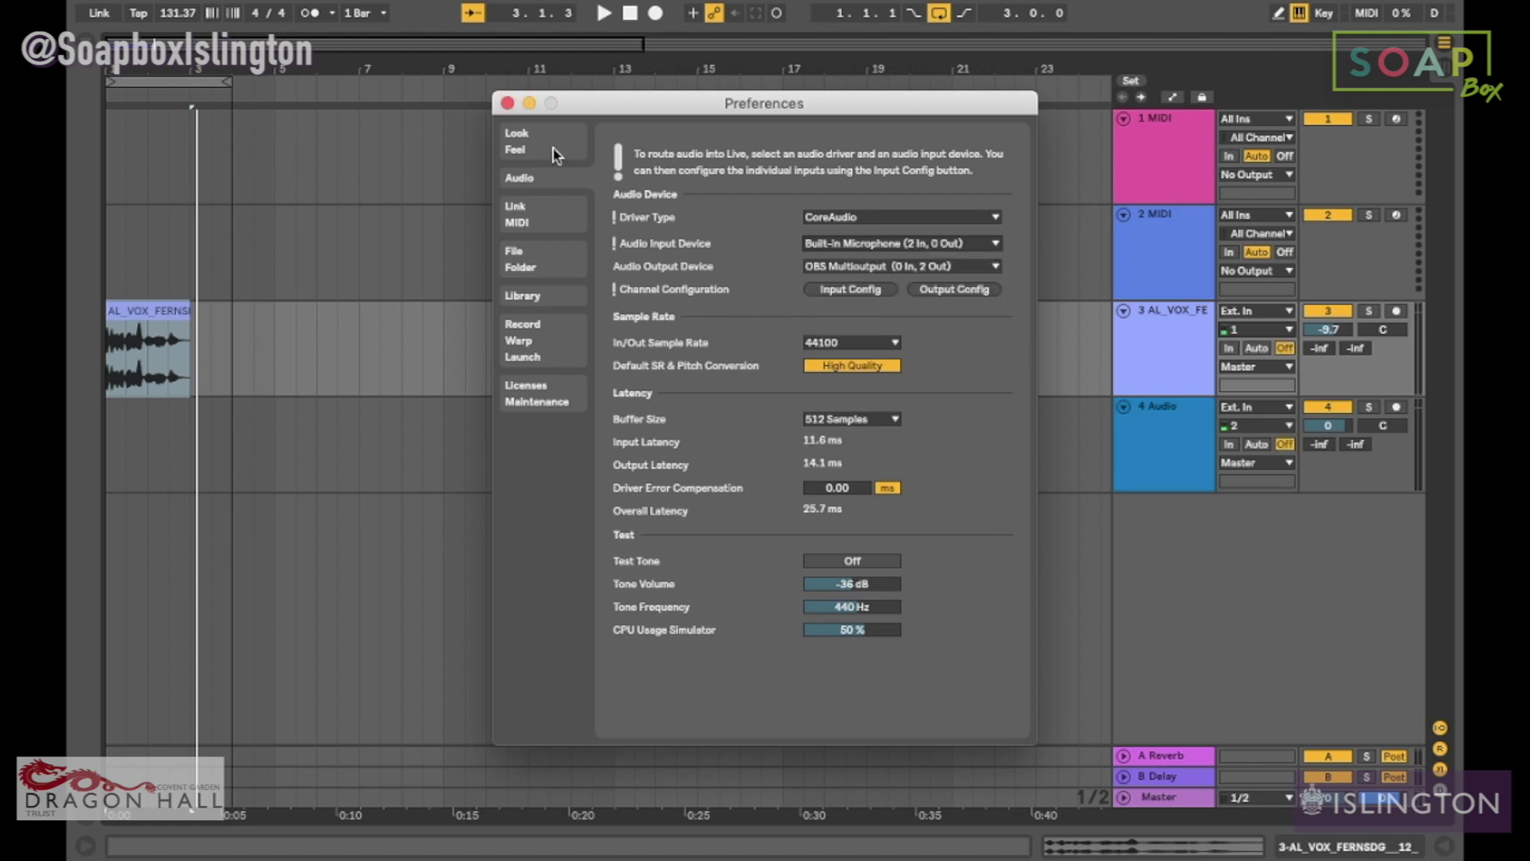
click(507, 103)
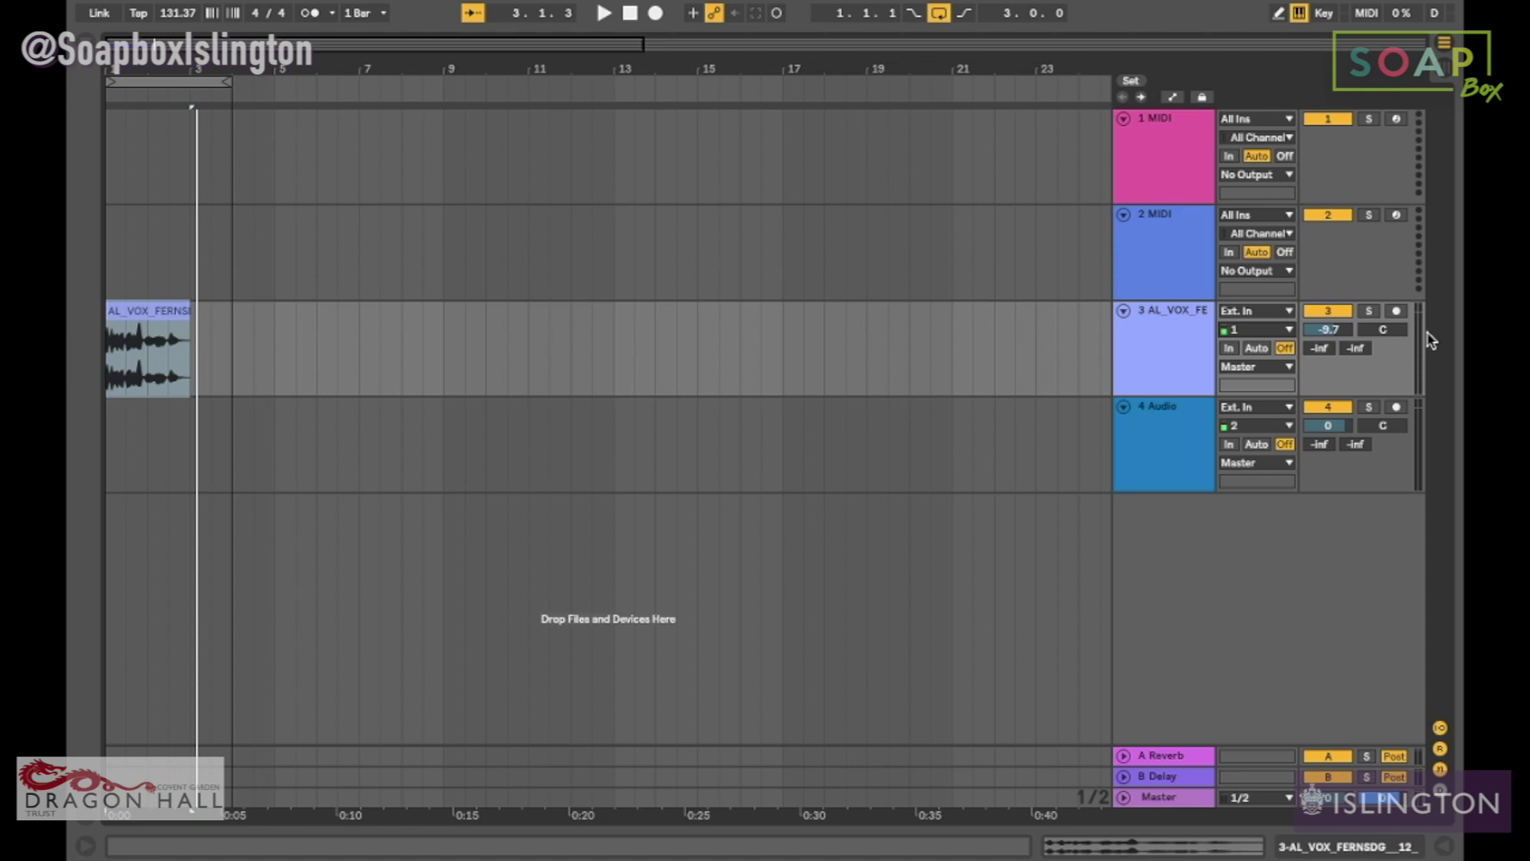
Step: Confirm the Input Config with input pair 1 & 2 and close Preferences
click(1277, 332)
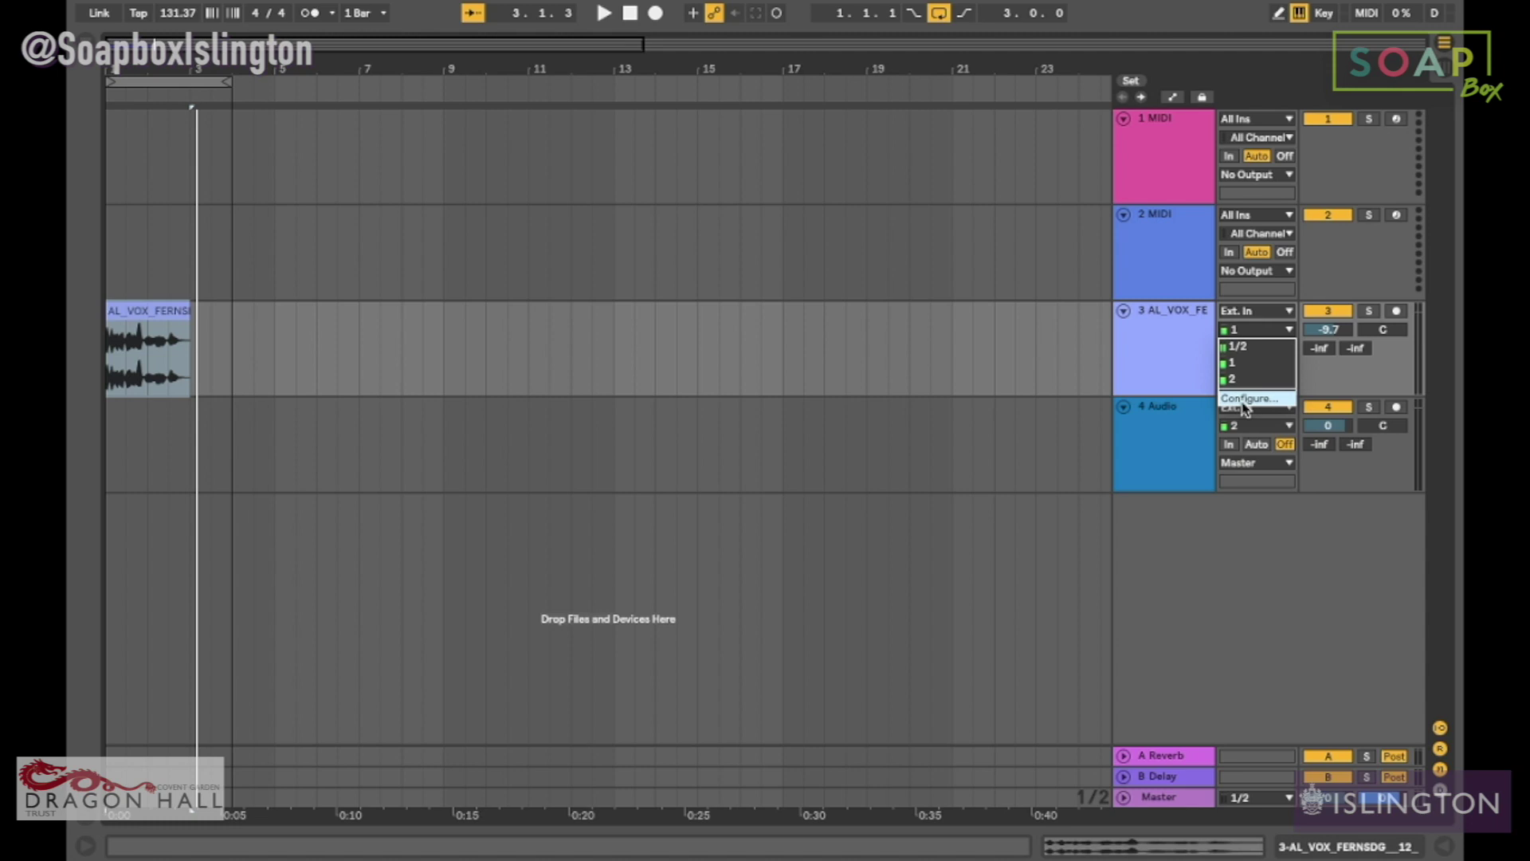
click(1185, 363)
click(1272, 336)
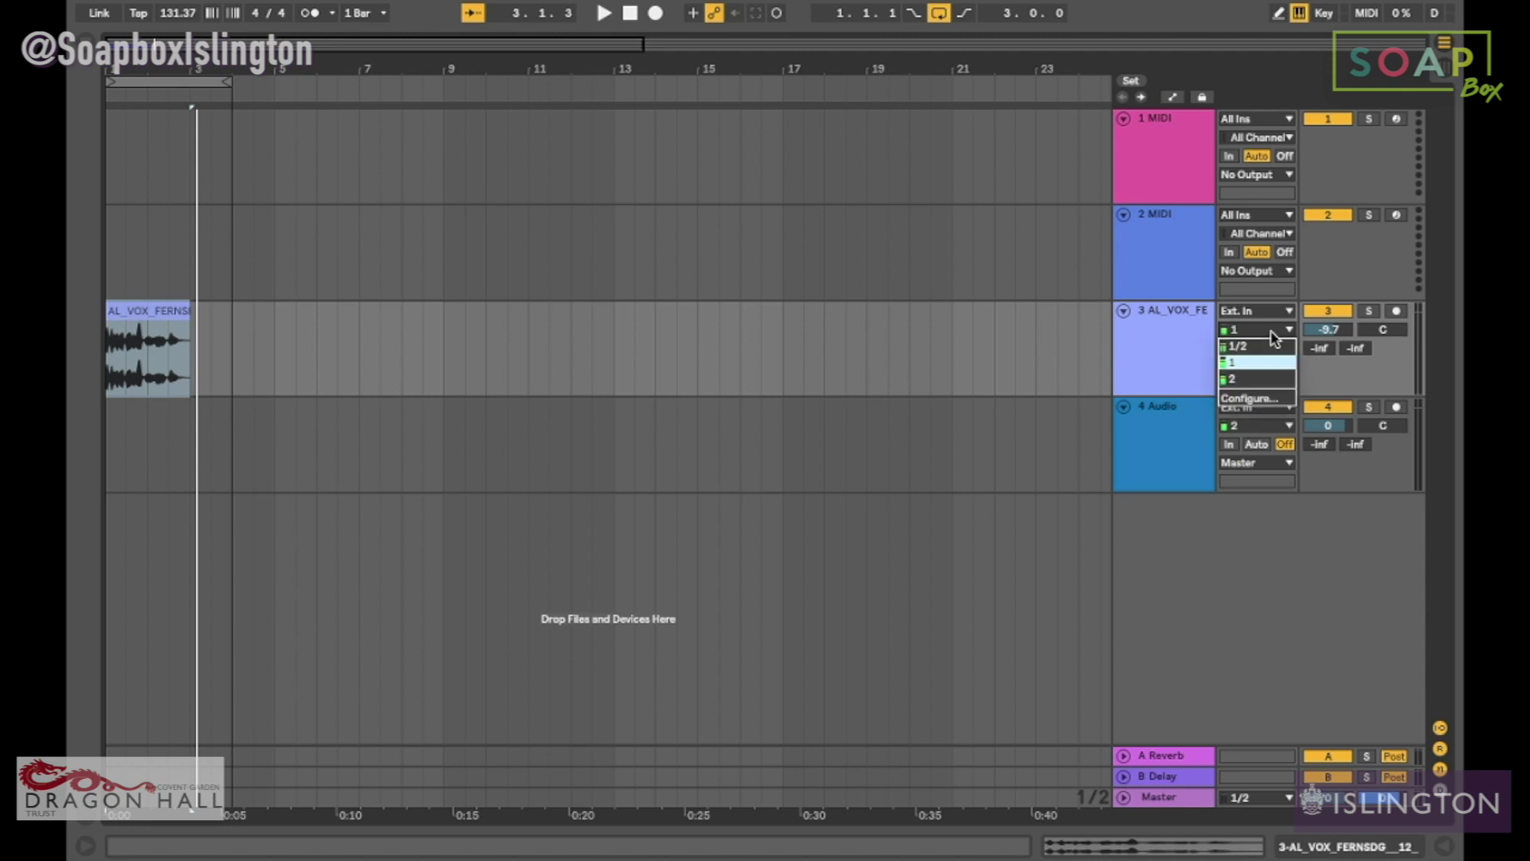
click(1243, 398)
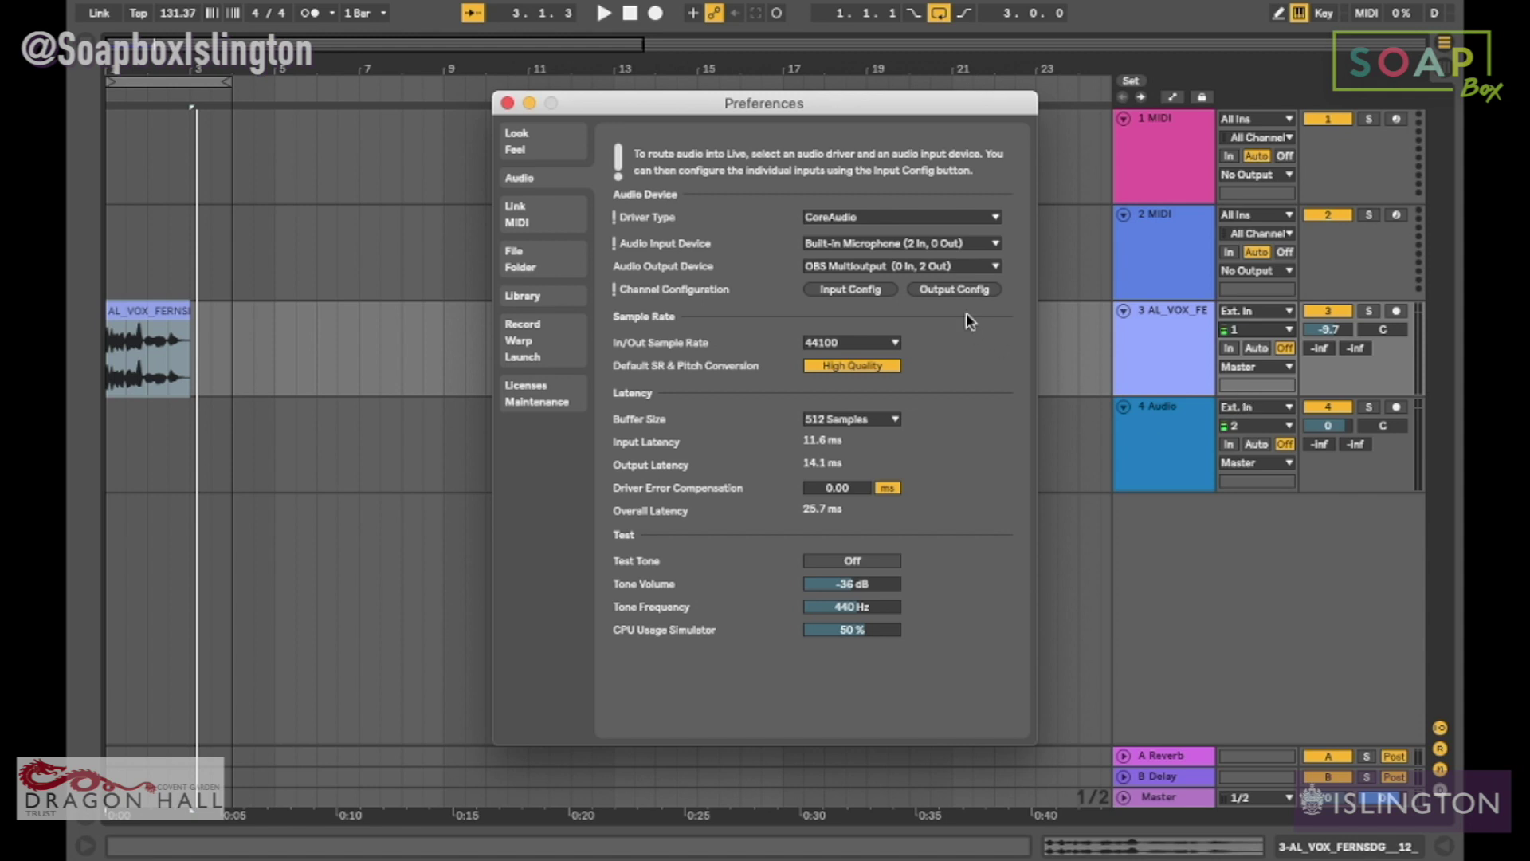
click(864, 291)
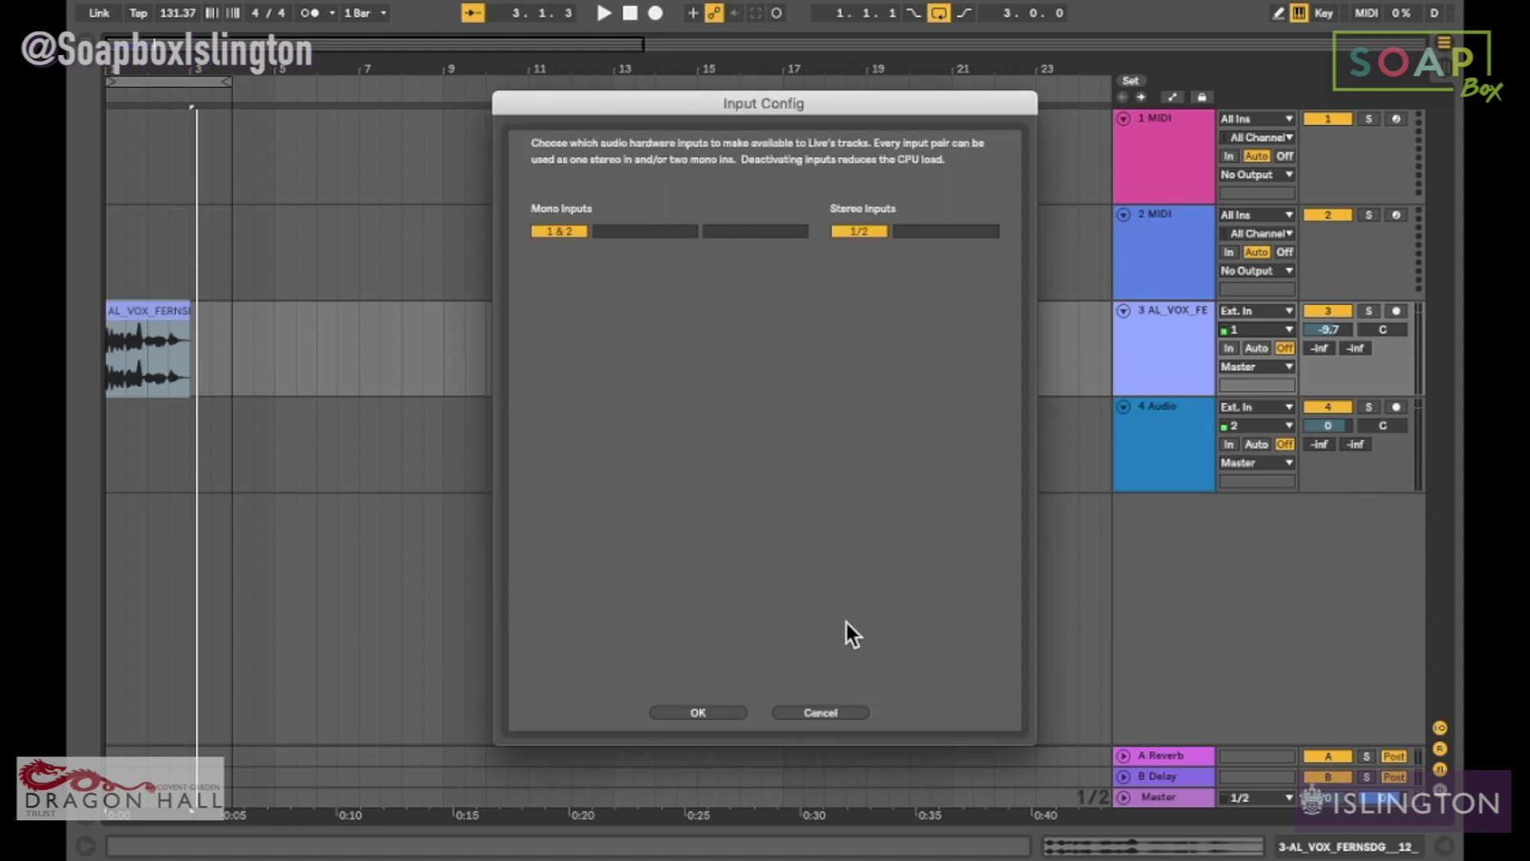
click(698, 712)
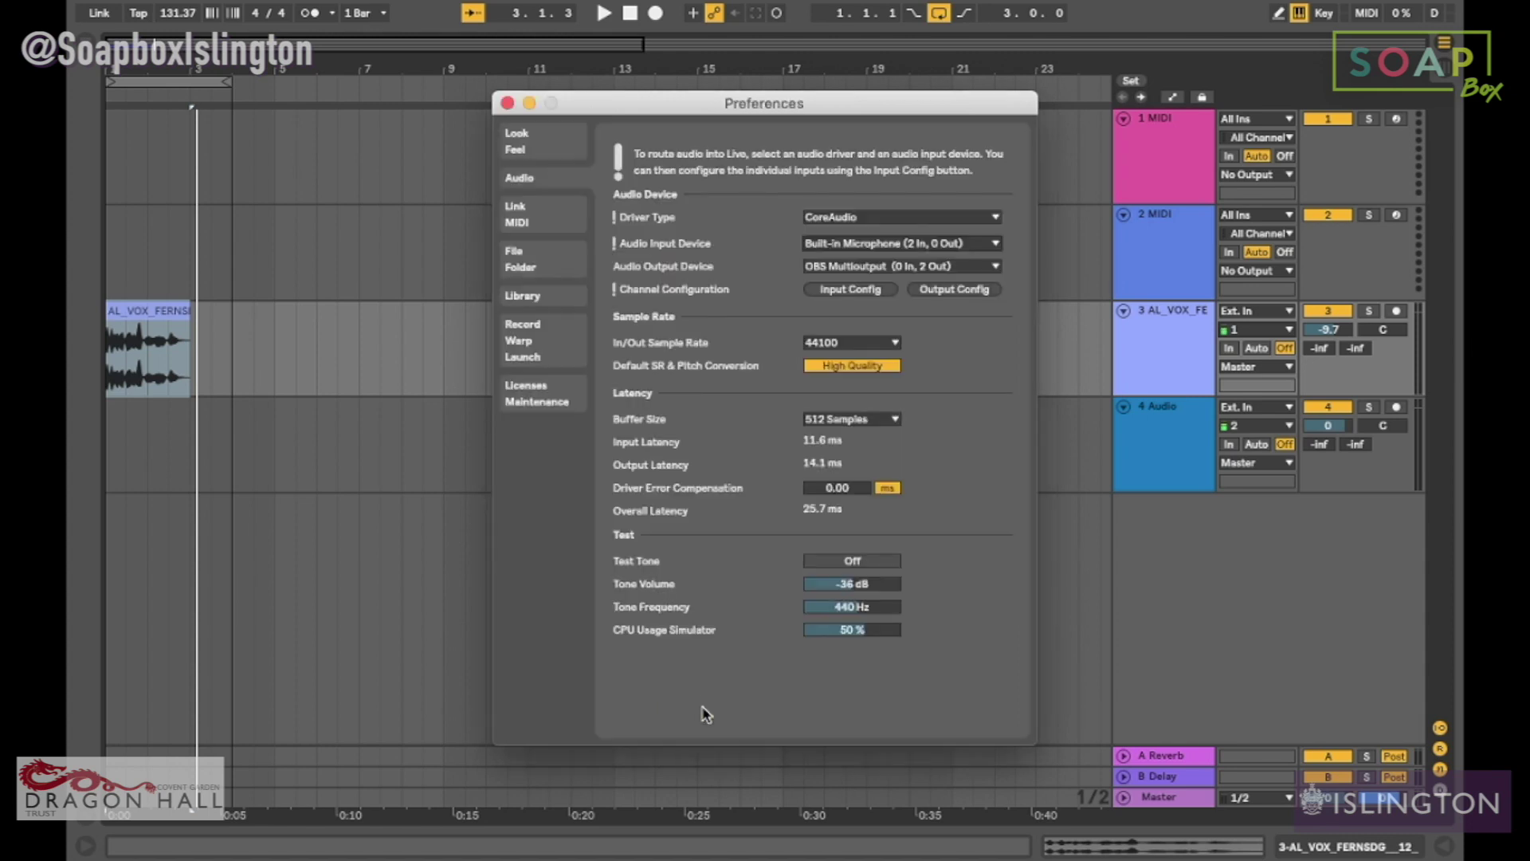
click(506, 103)
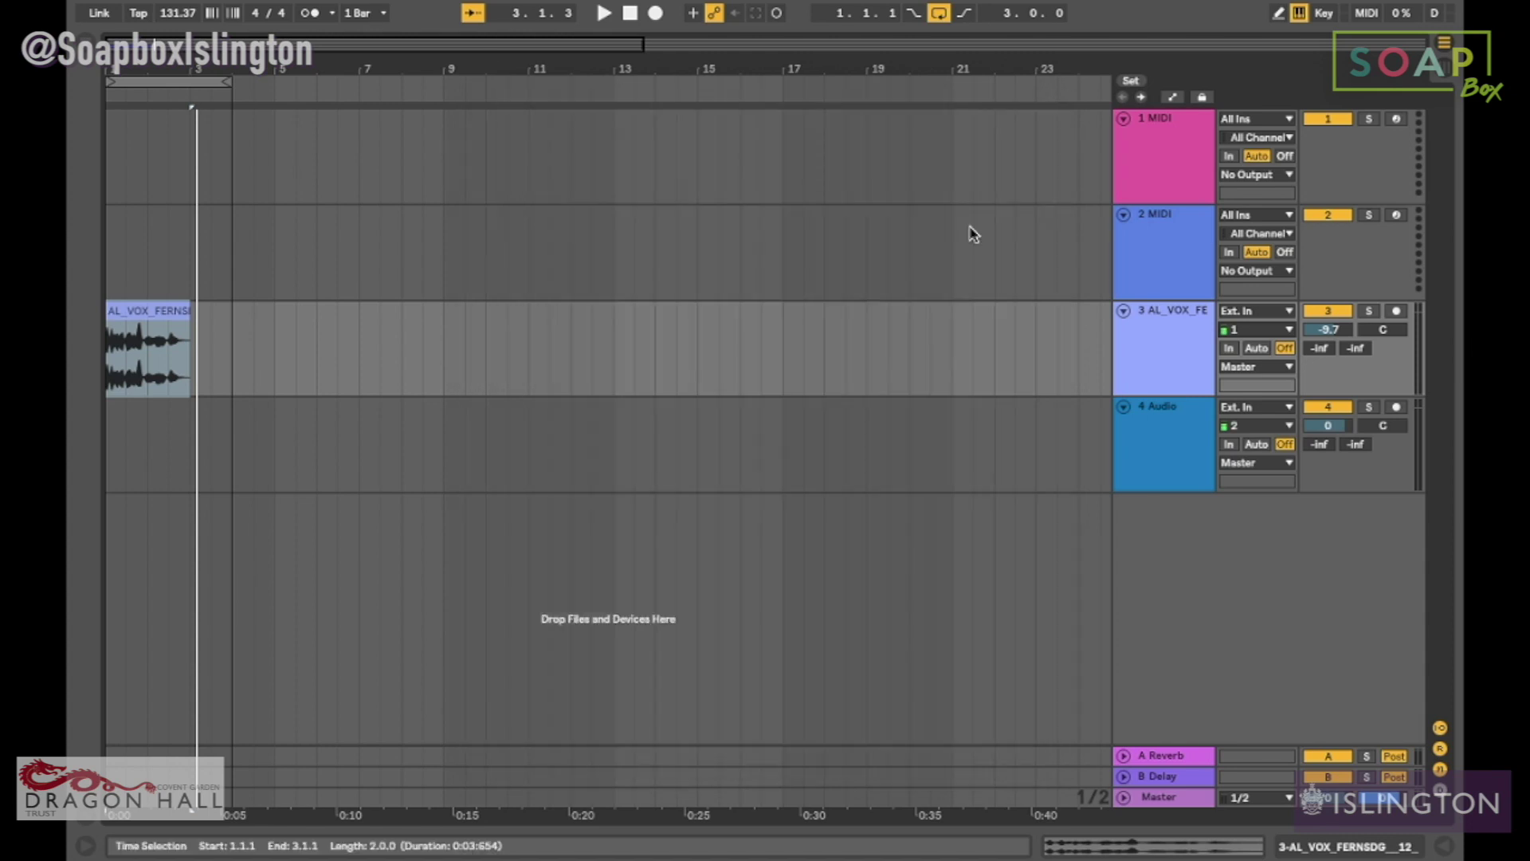
click(1247, 330)
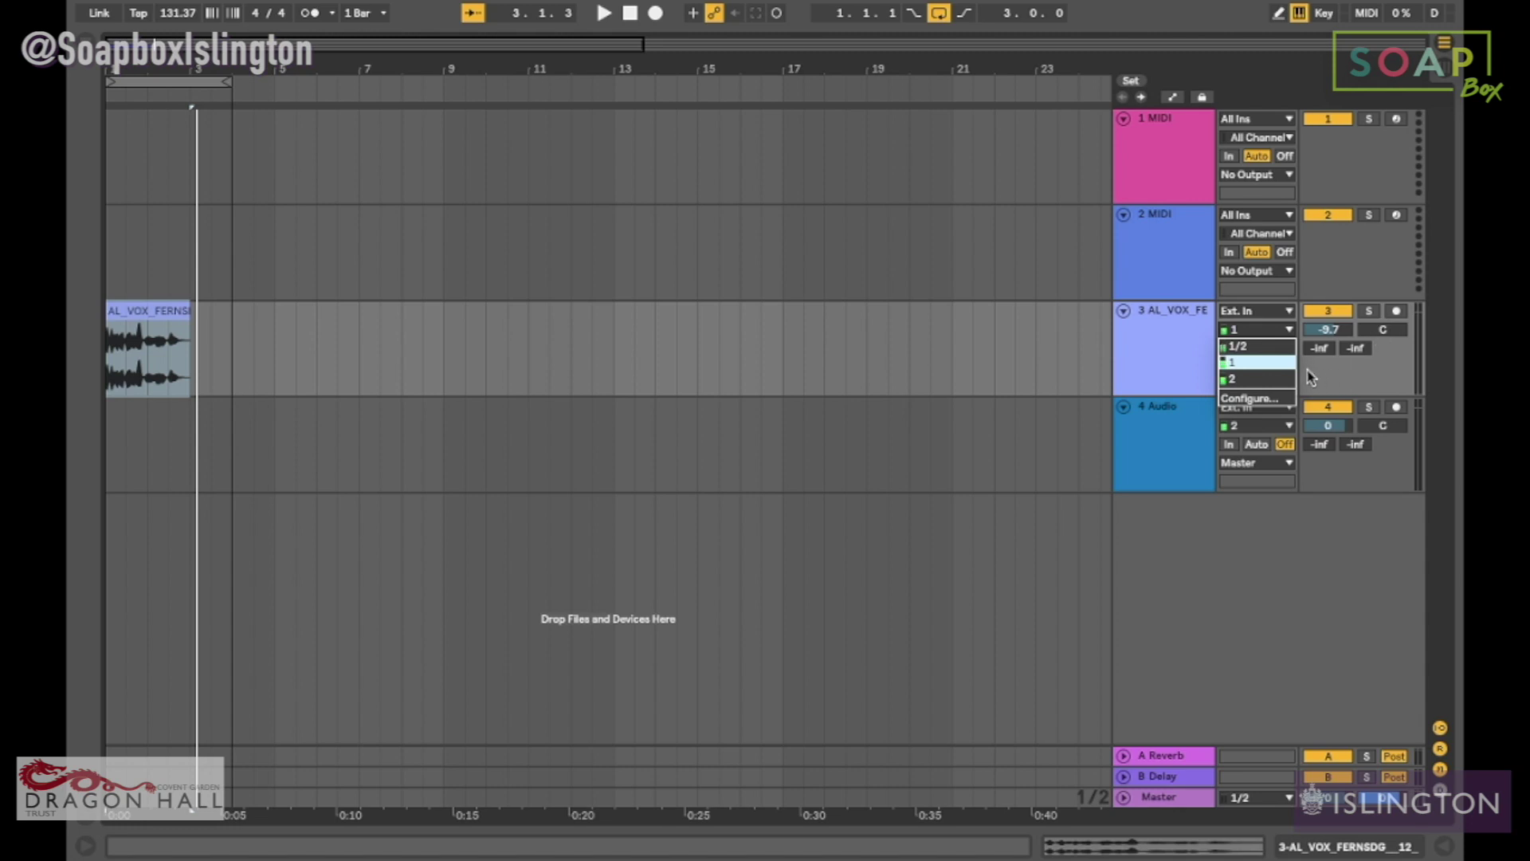
Step: Set track 3's input to channel 1 and arm it for recording
click(1277, 362)
click(1396, 311)
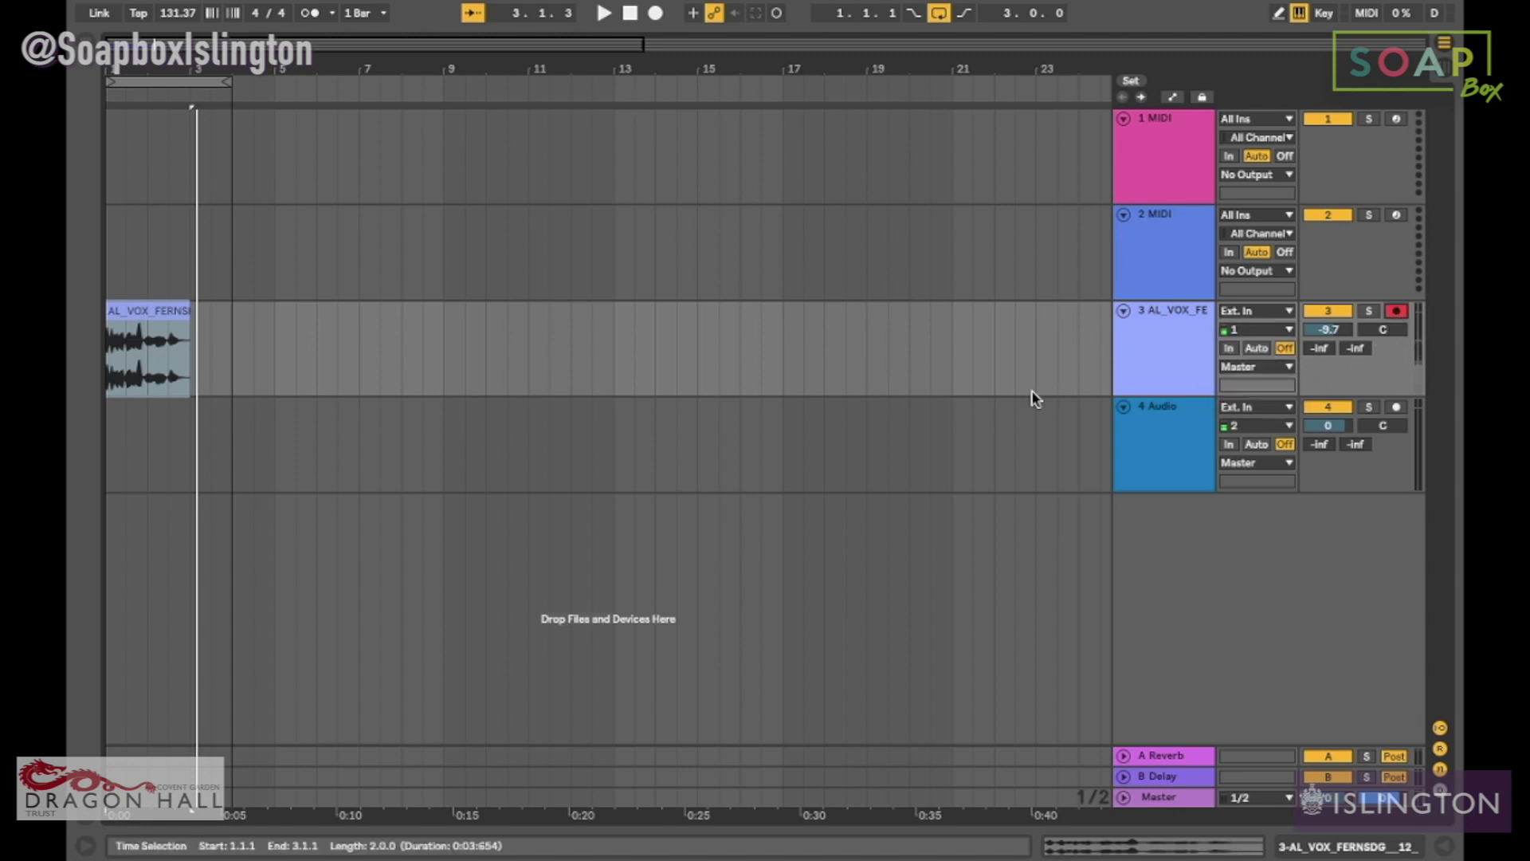
click(137, 311)
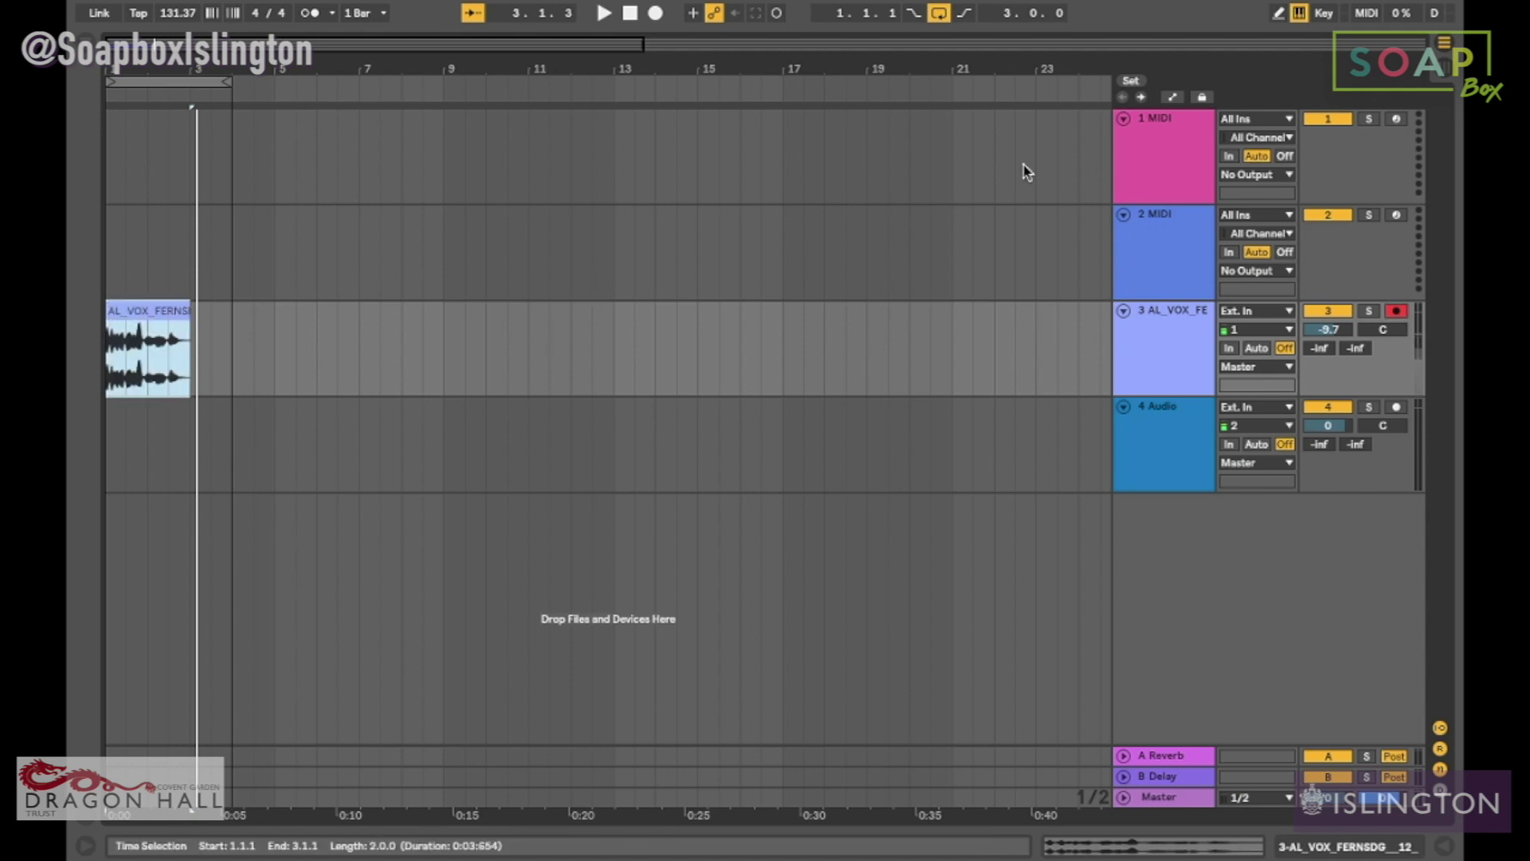
click(1153, 325)
Step: Duplicate the vocal track and delete the copied clip from track 4
right_click(1155, 330)
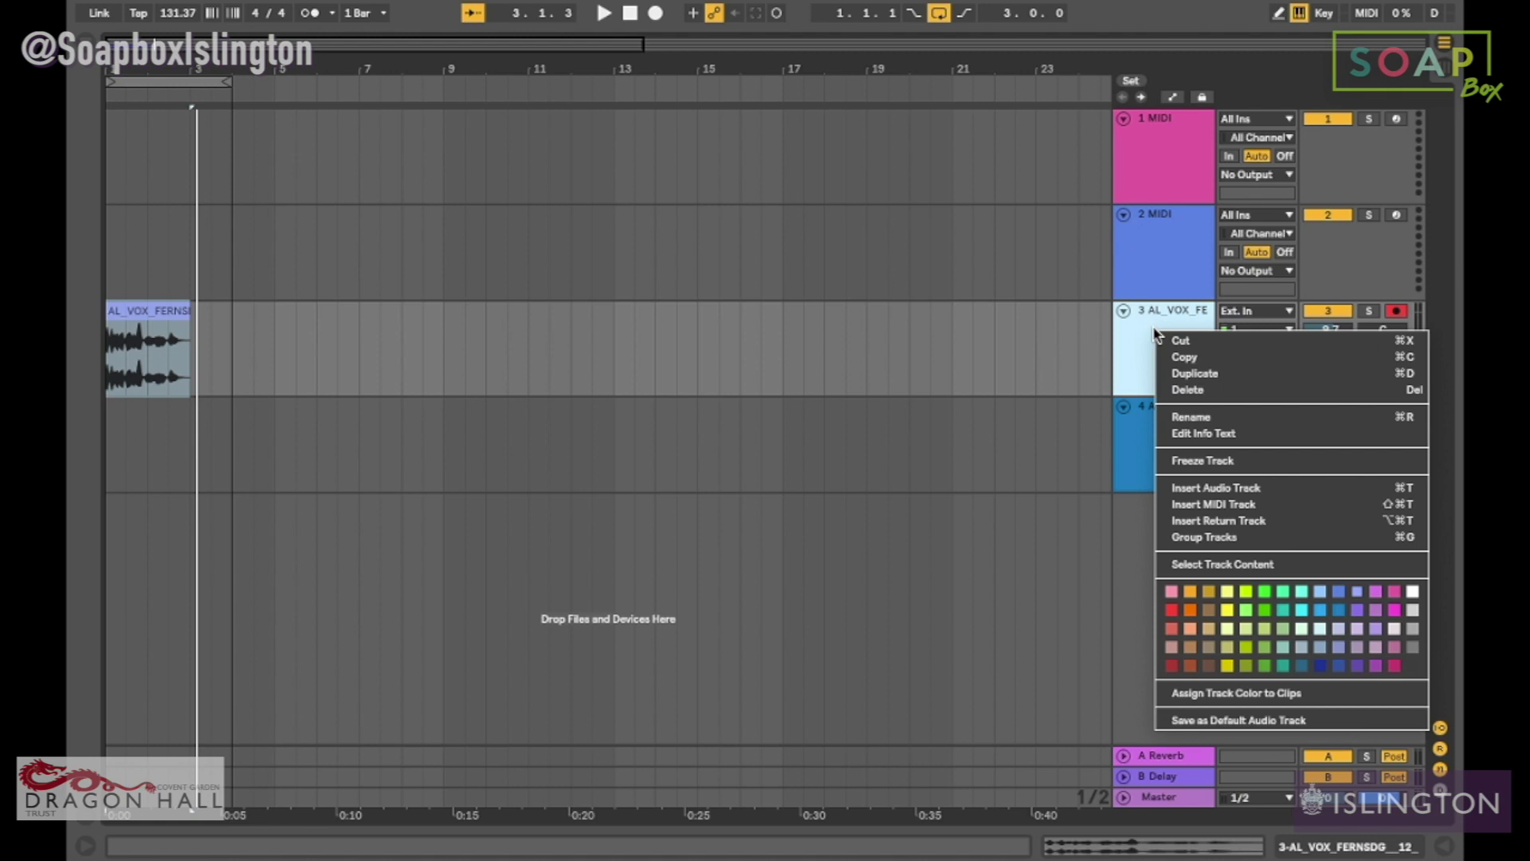
click(1187, 373)
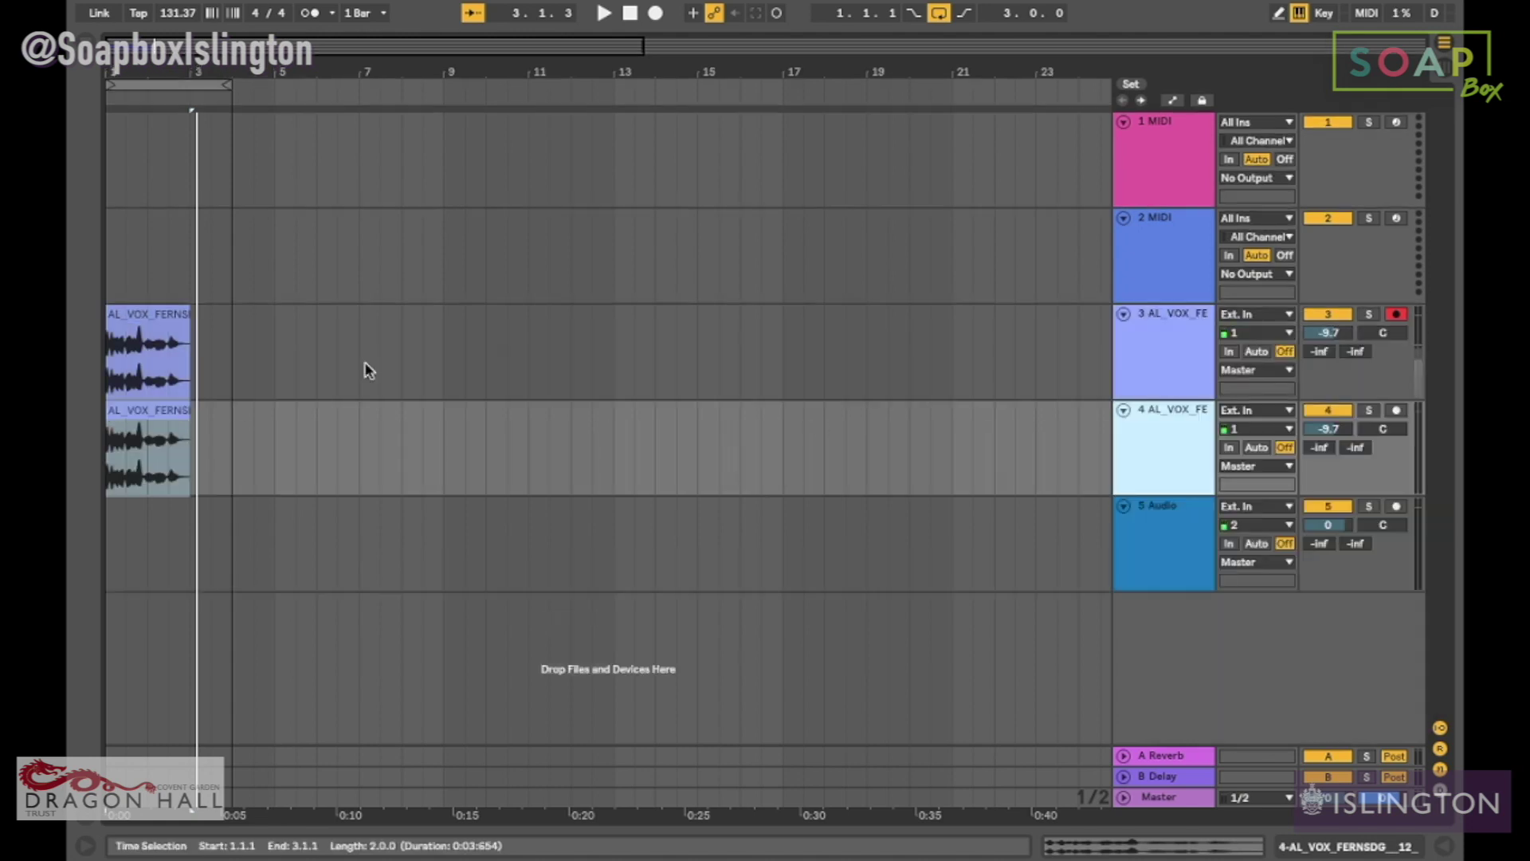
click(149, 414)
key(Delete)
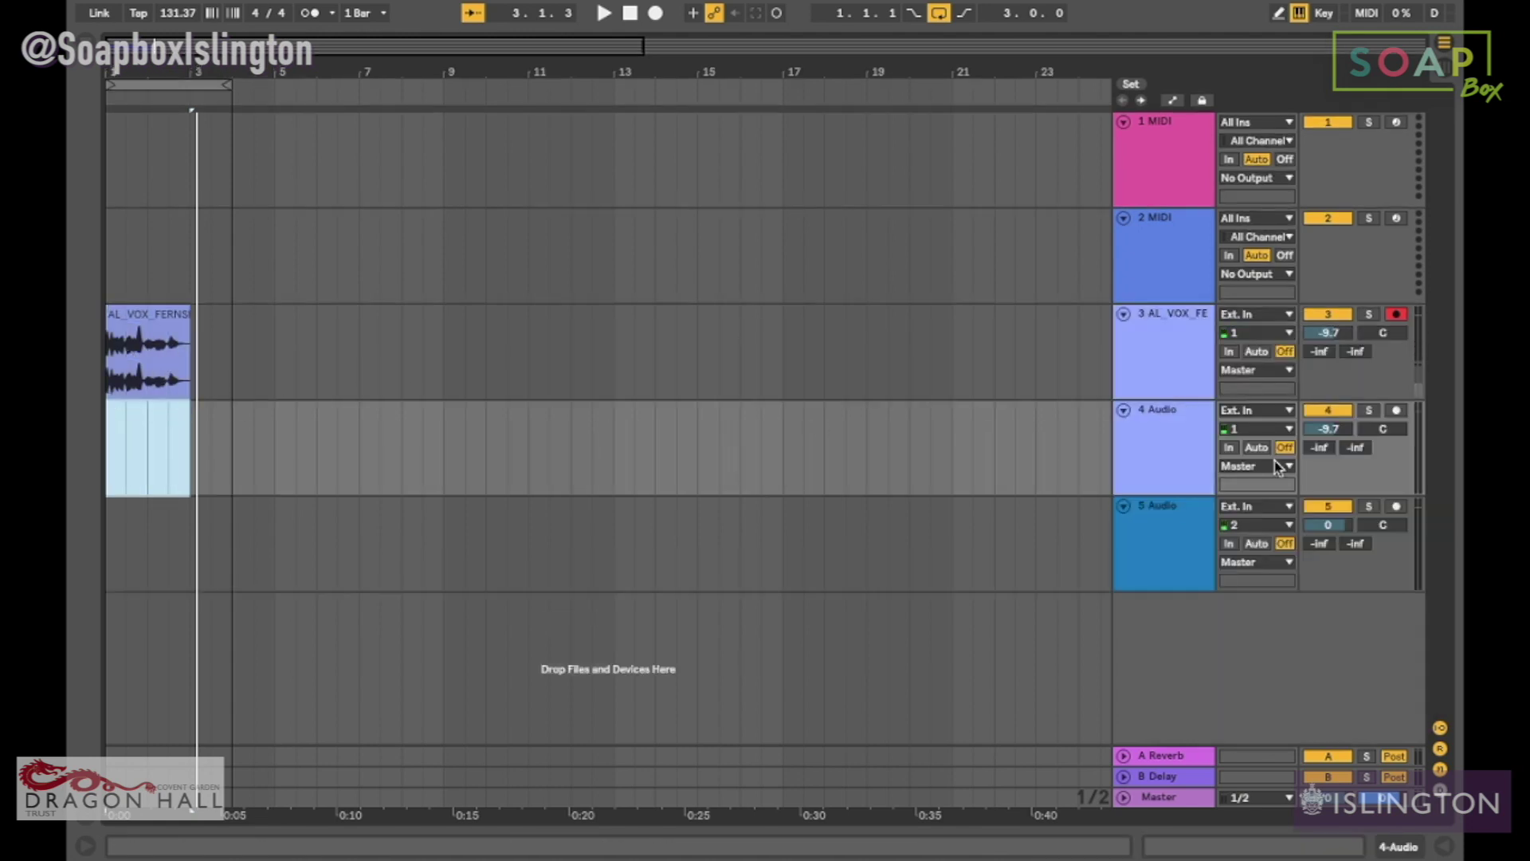
Step: Solo and arm track 4 with input channel 1
click(1369, 409)
click(1396, 410)
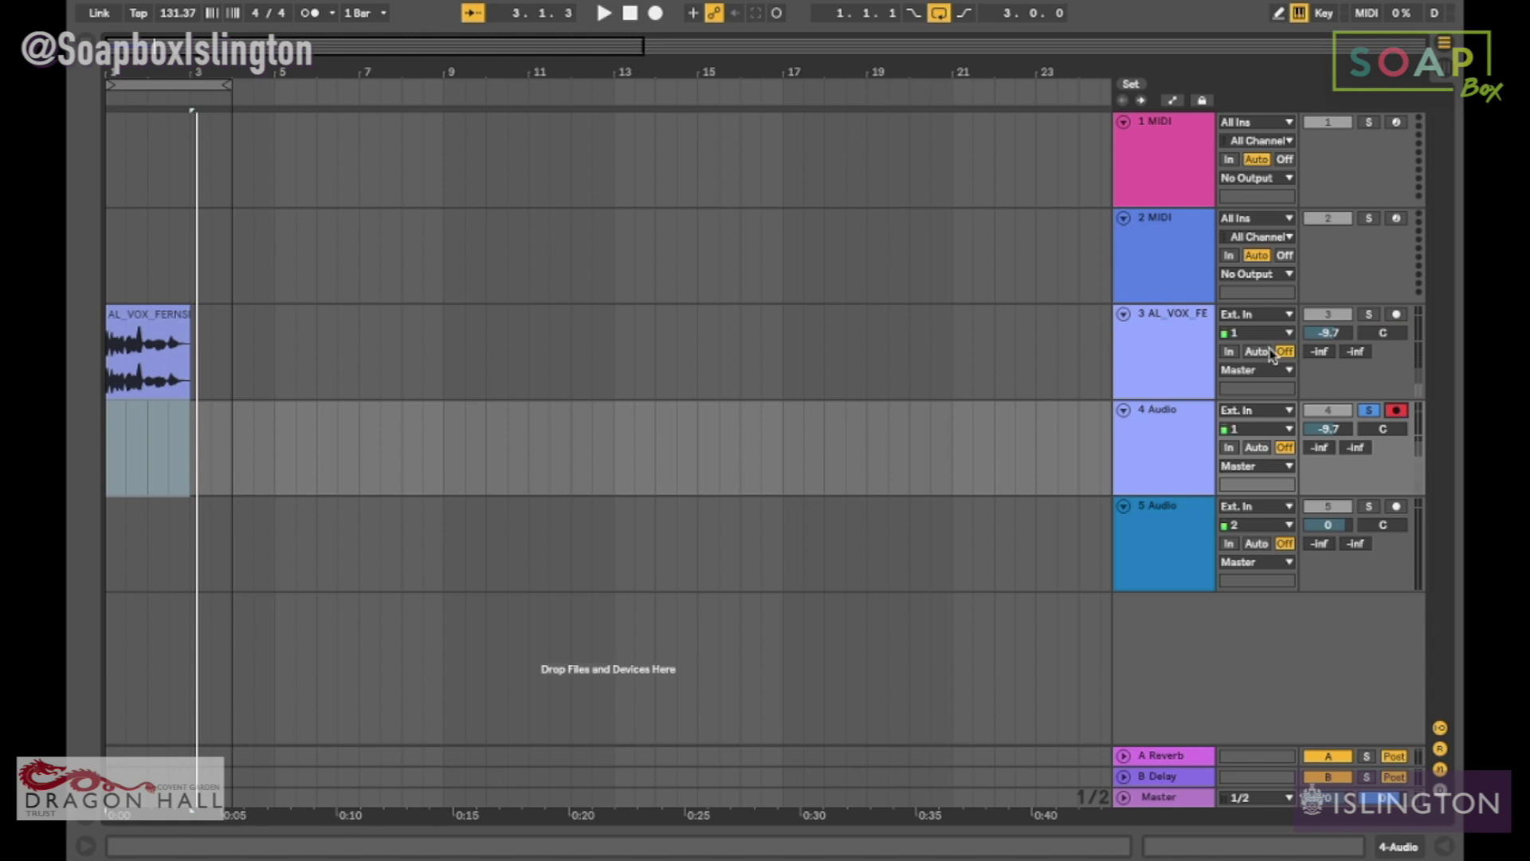
click(1267, 429)
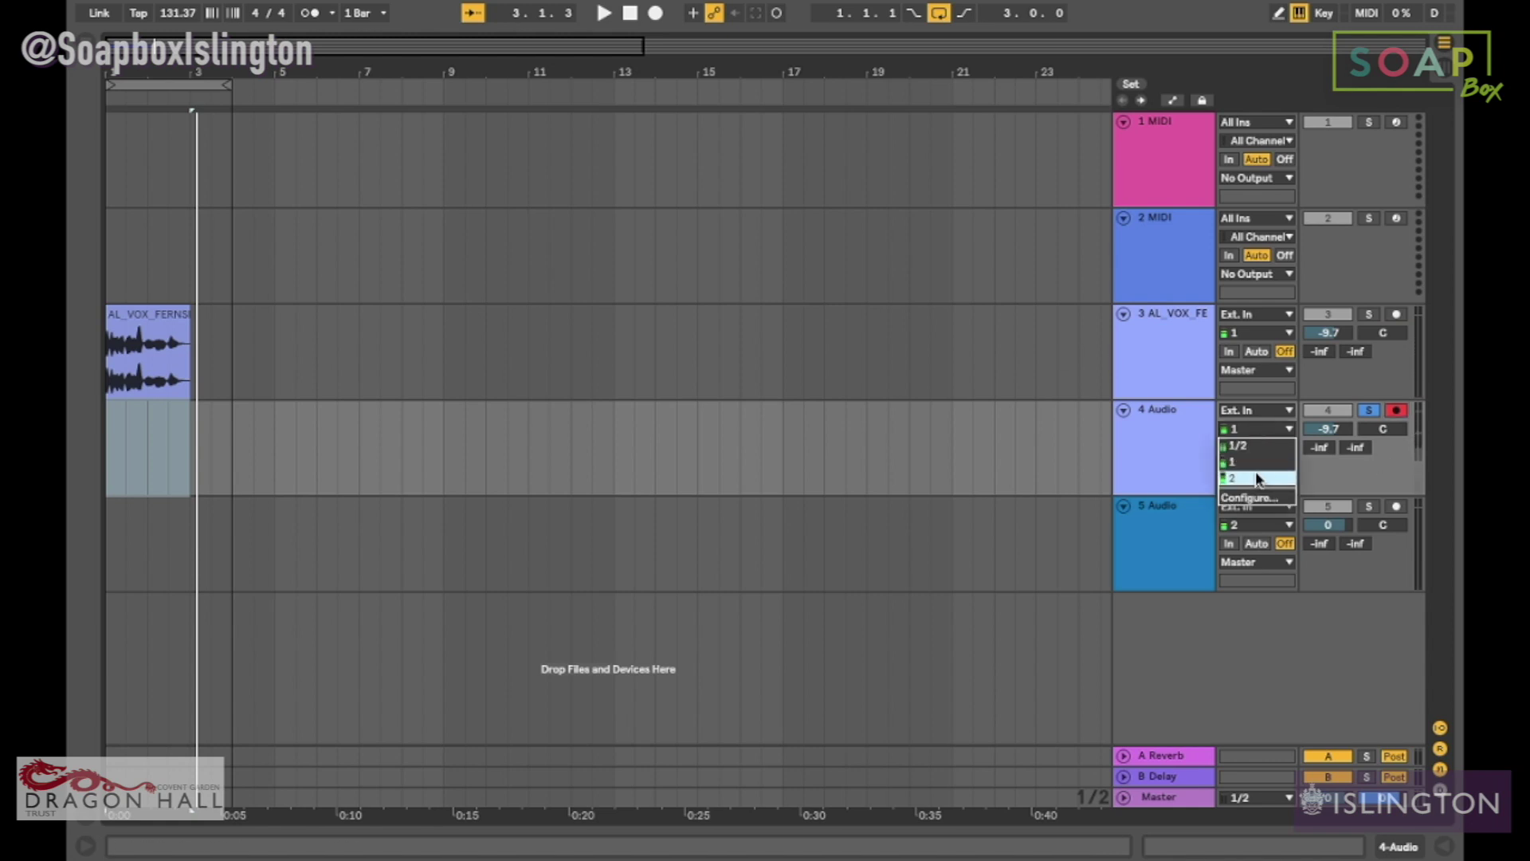
click(1235, 462)
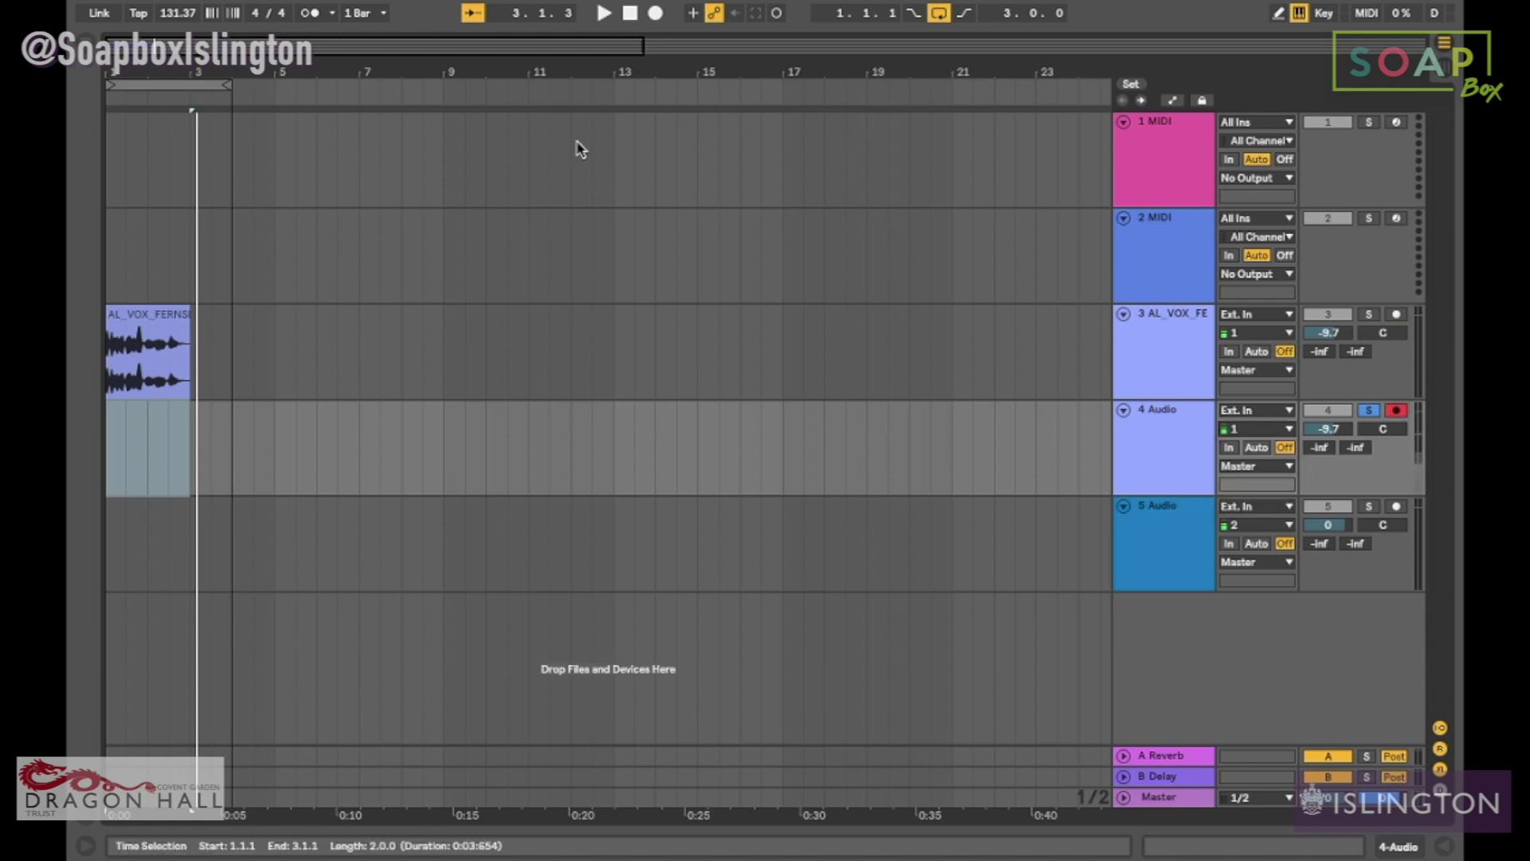
Step: Record a vocal take onto track 4 with looping off, creating 4-Audio 1
click(655, 12)
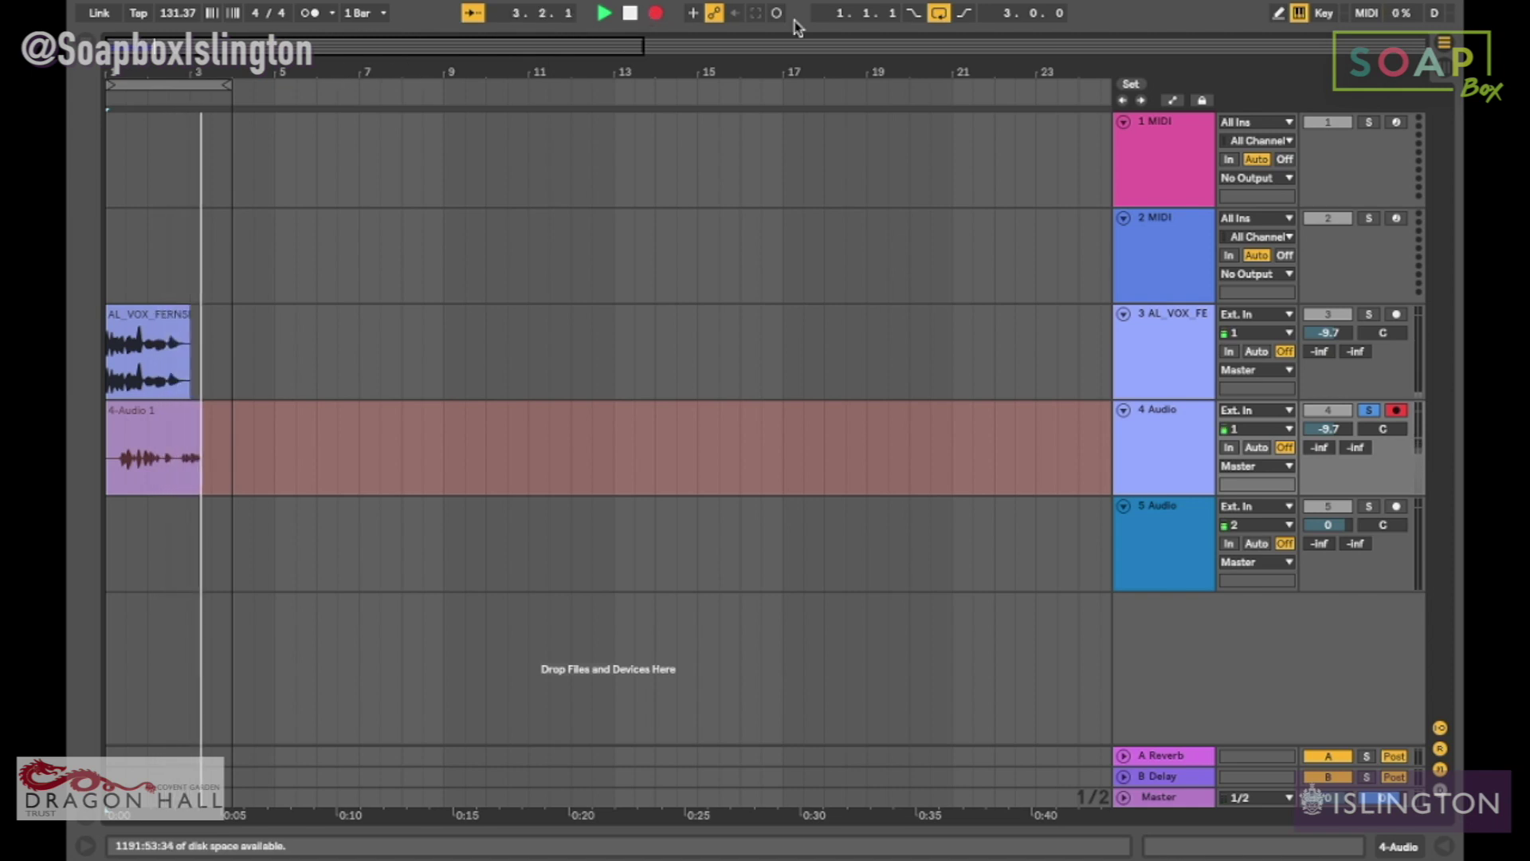
click(939, 13)
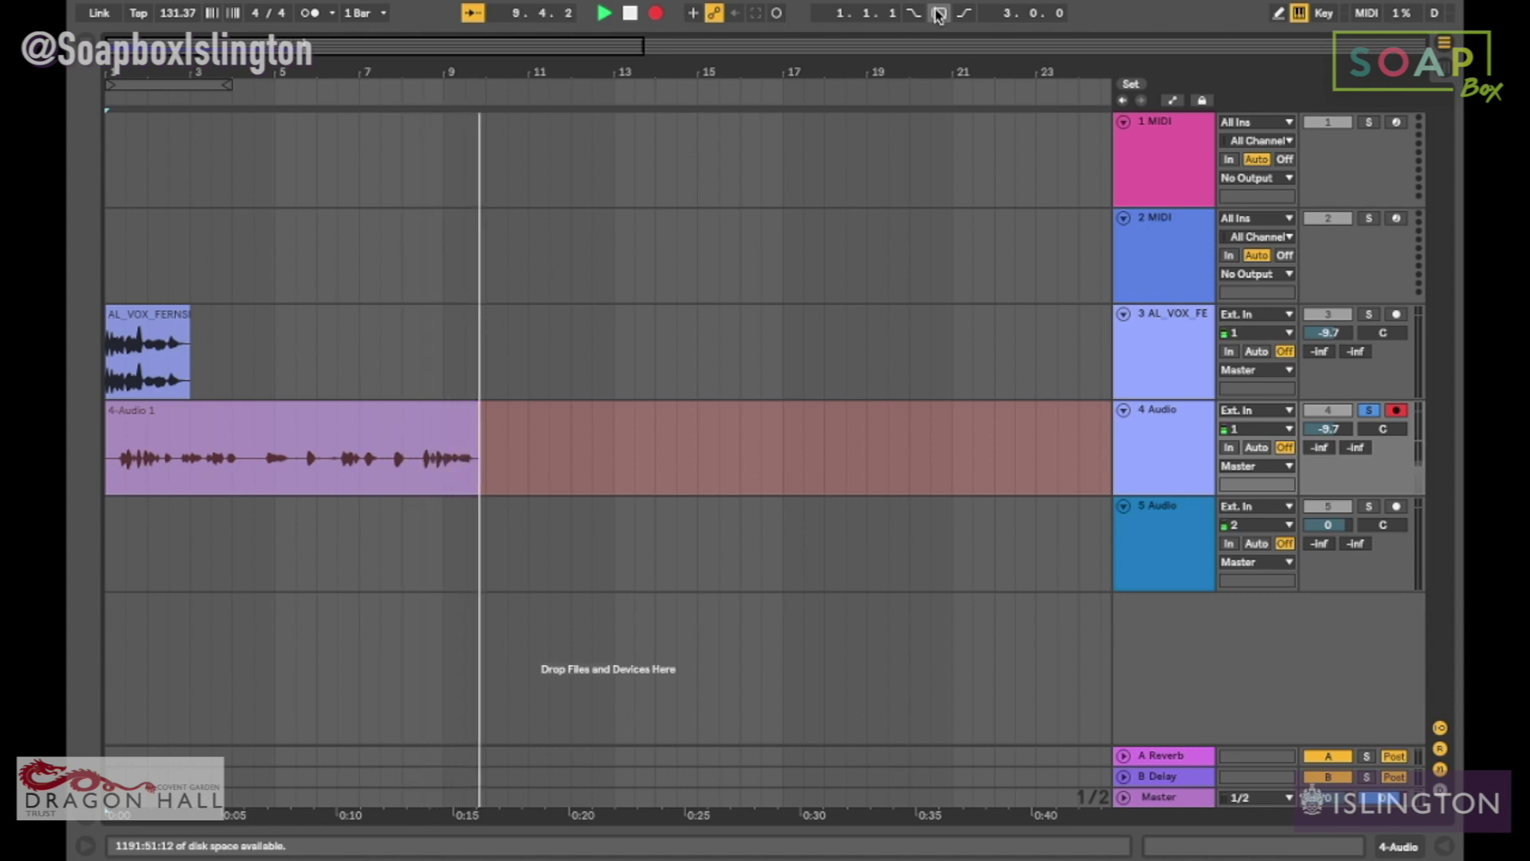
key(space)
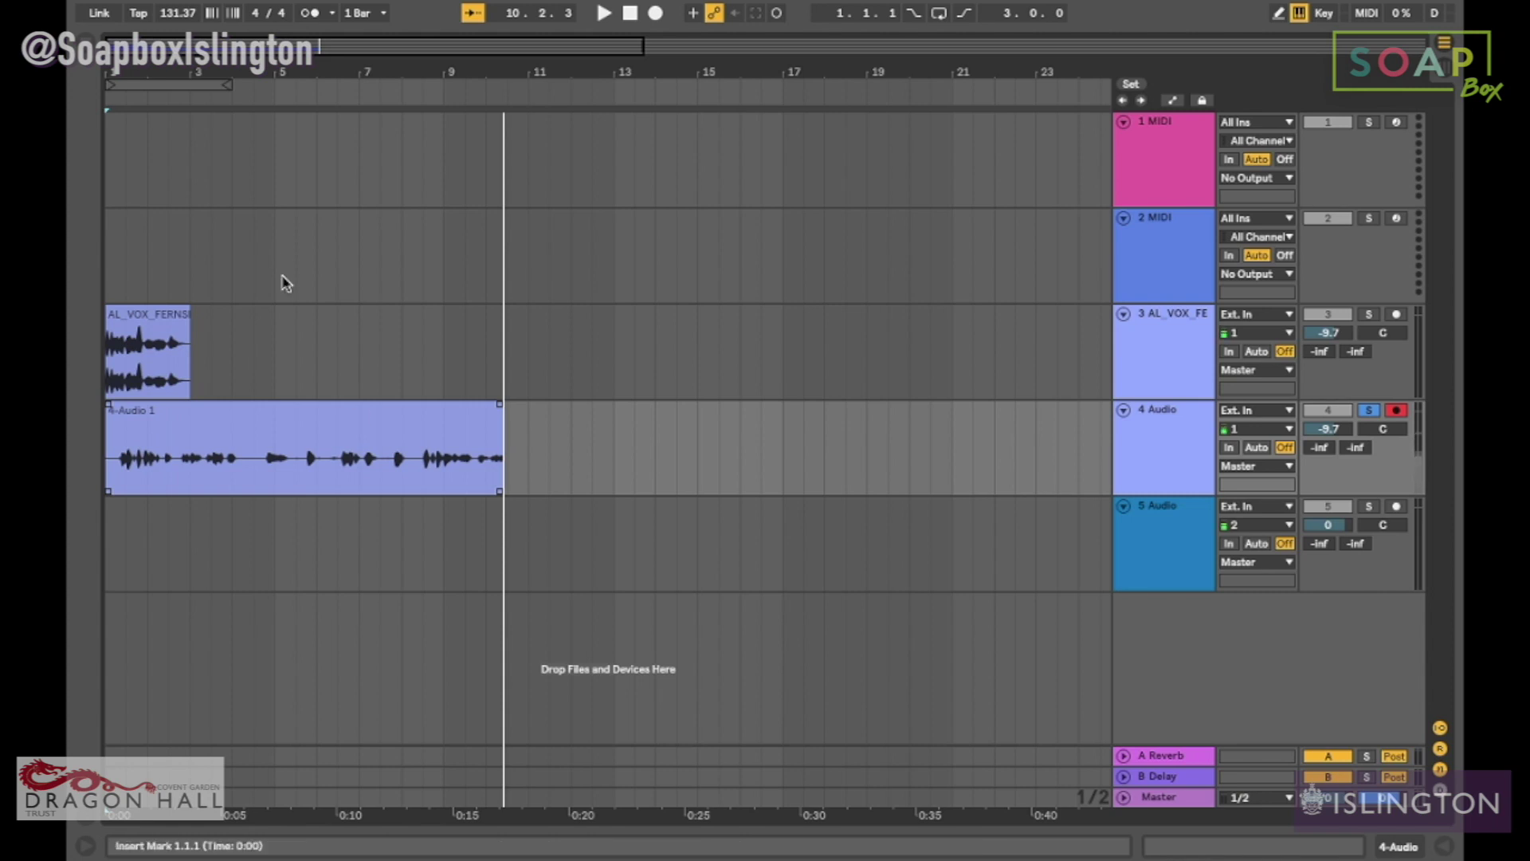
click(170, 80)
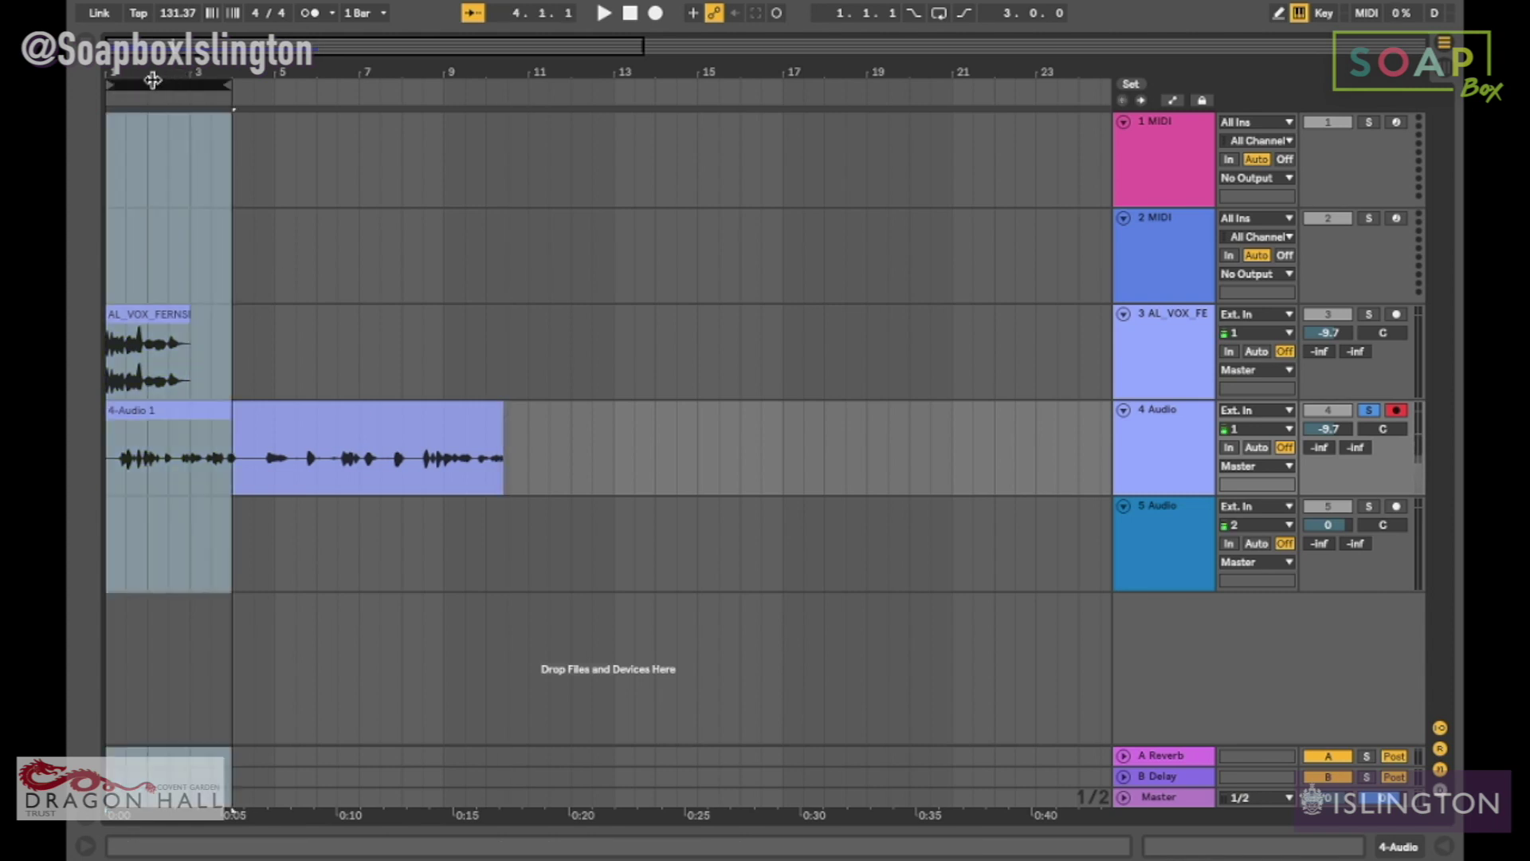
Step: Unsolo track 4, delete the 4-Audio 1 recording, then delete the 4 Audio track
click(385, 409)
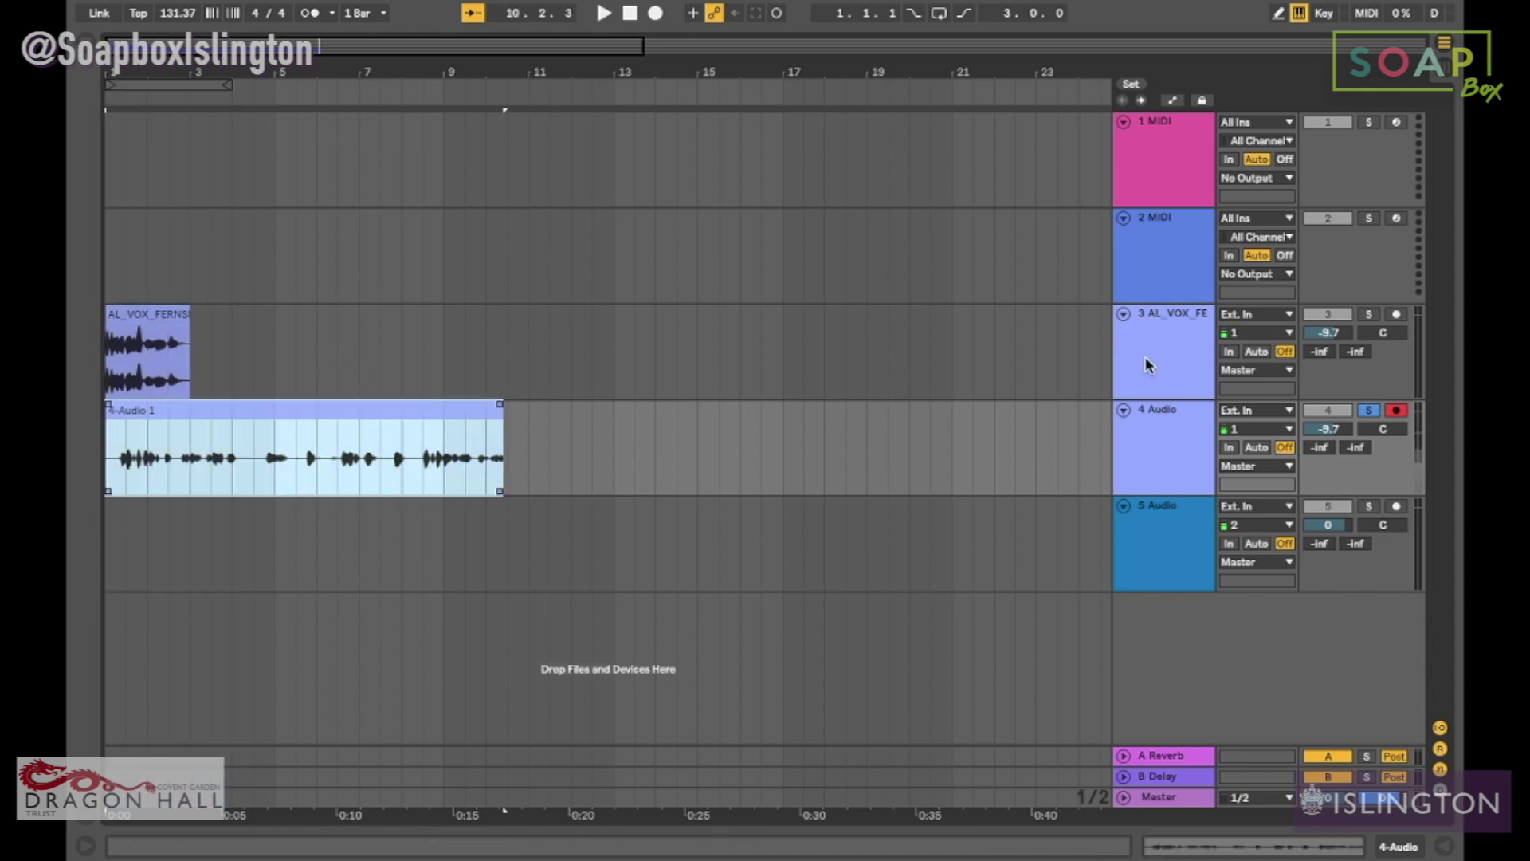
click(1368, 410)
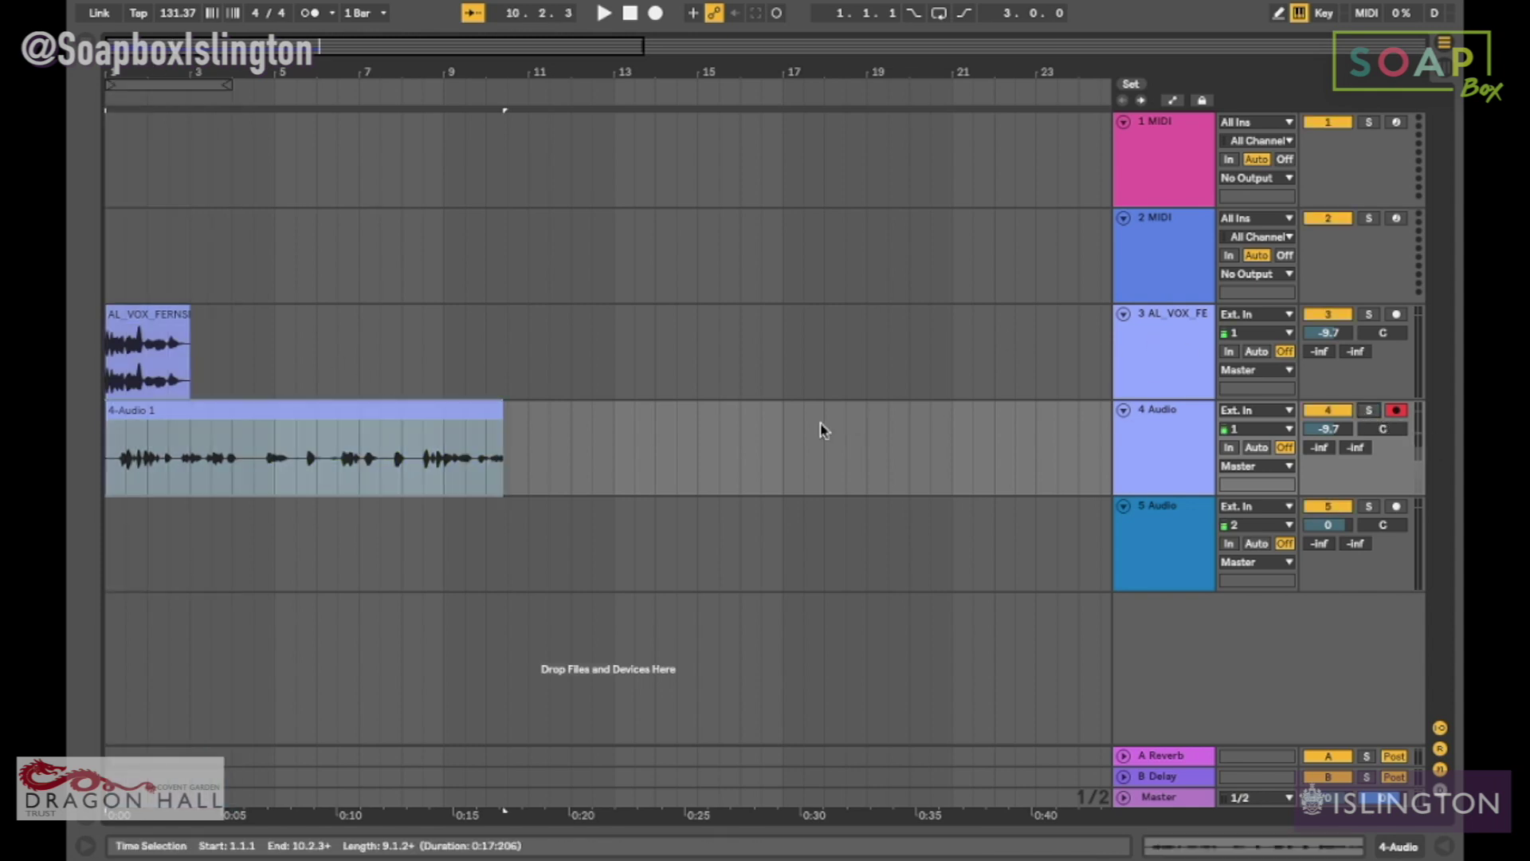
click(384, 412)
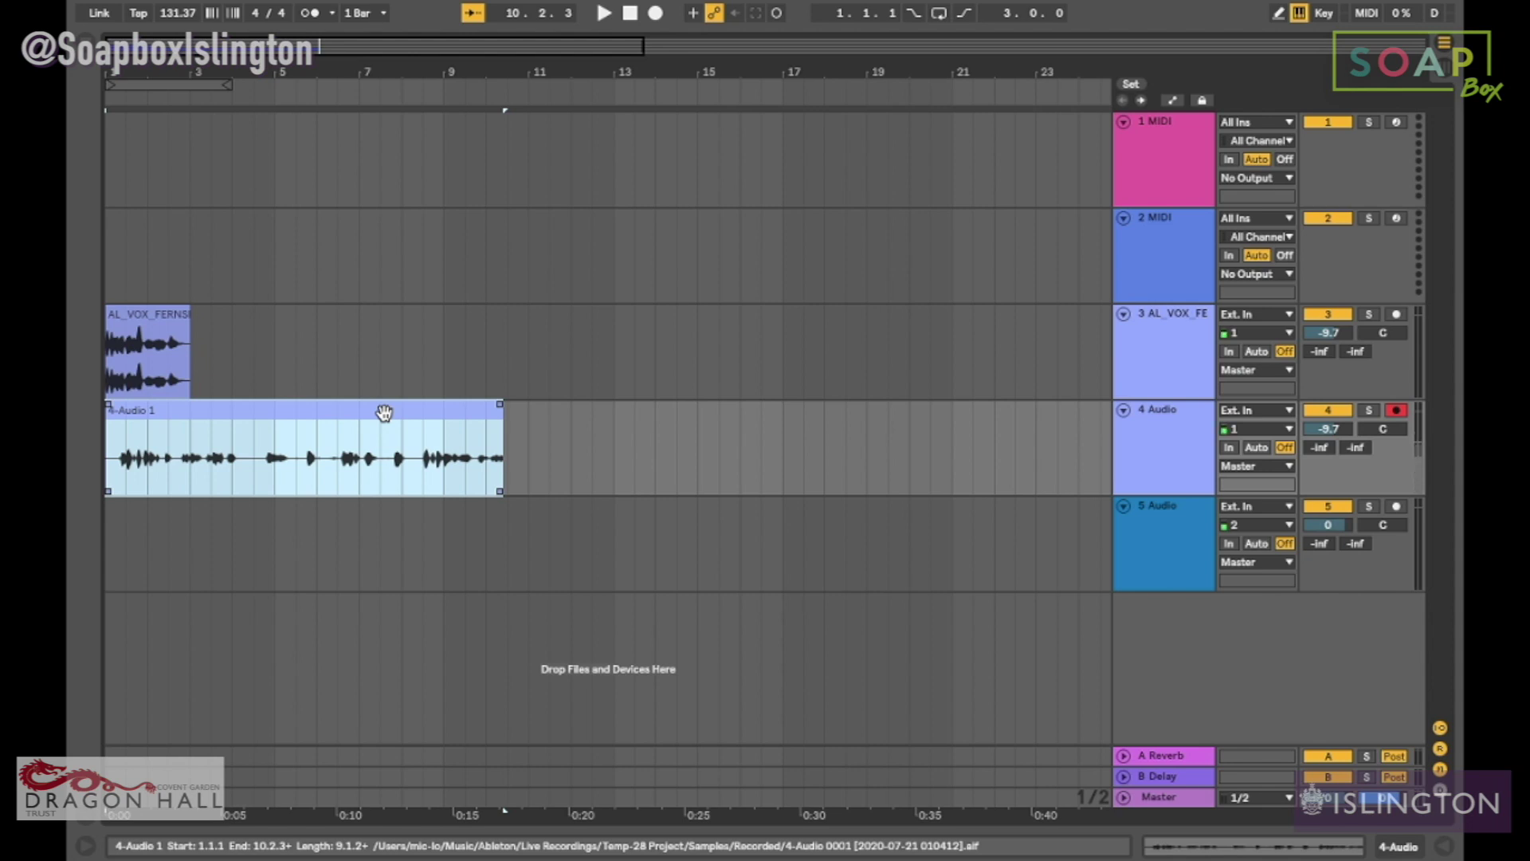
key(Delete)
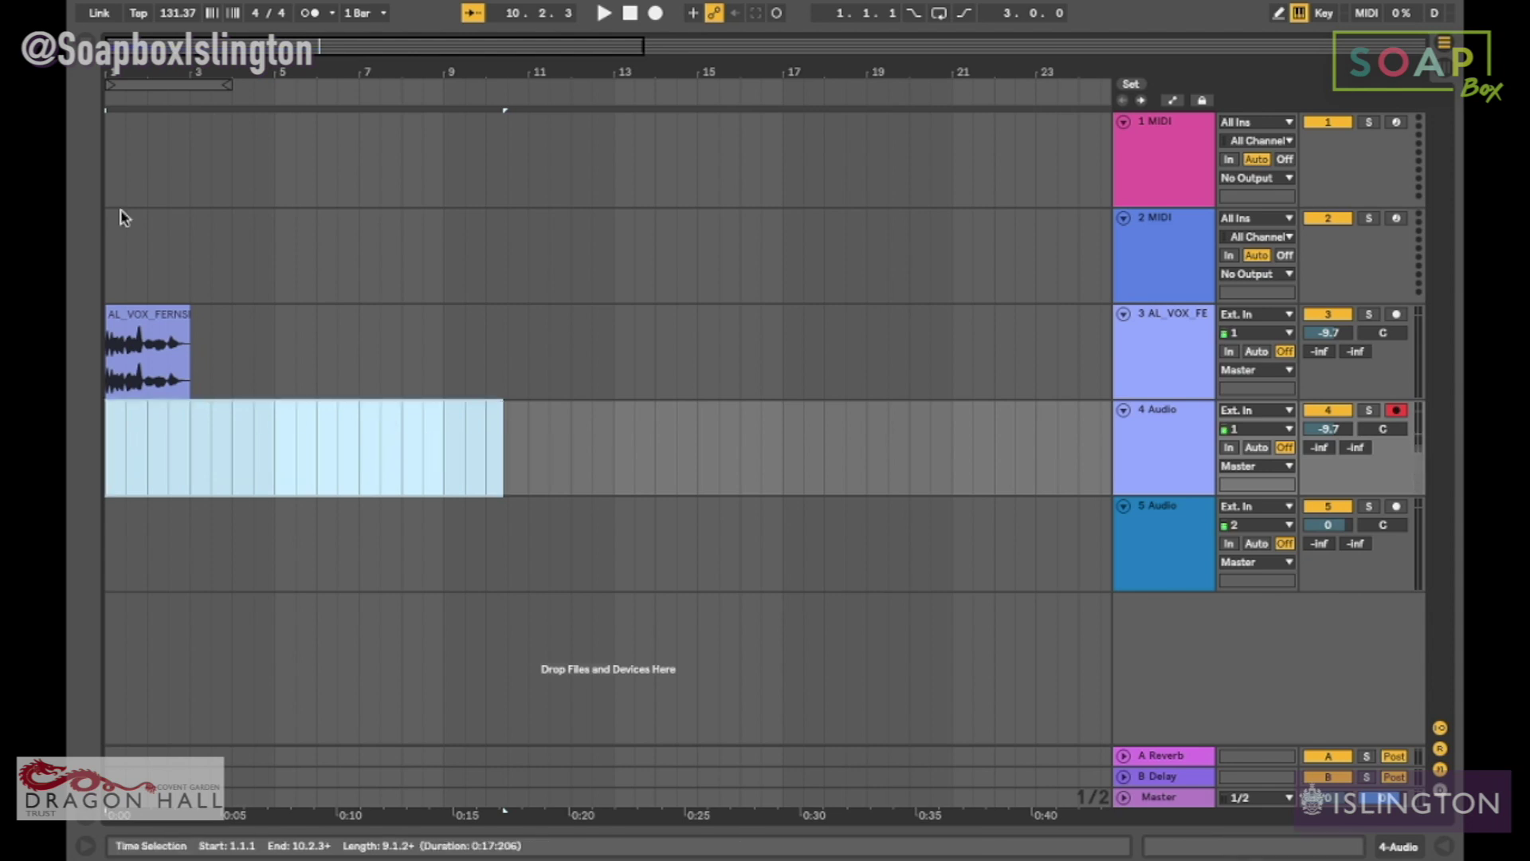
click(1396, 409)
click(1163, 444)
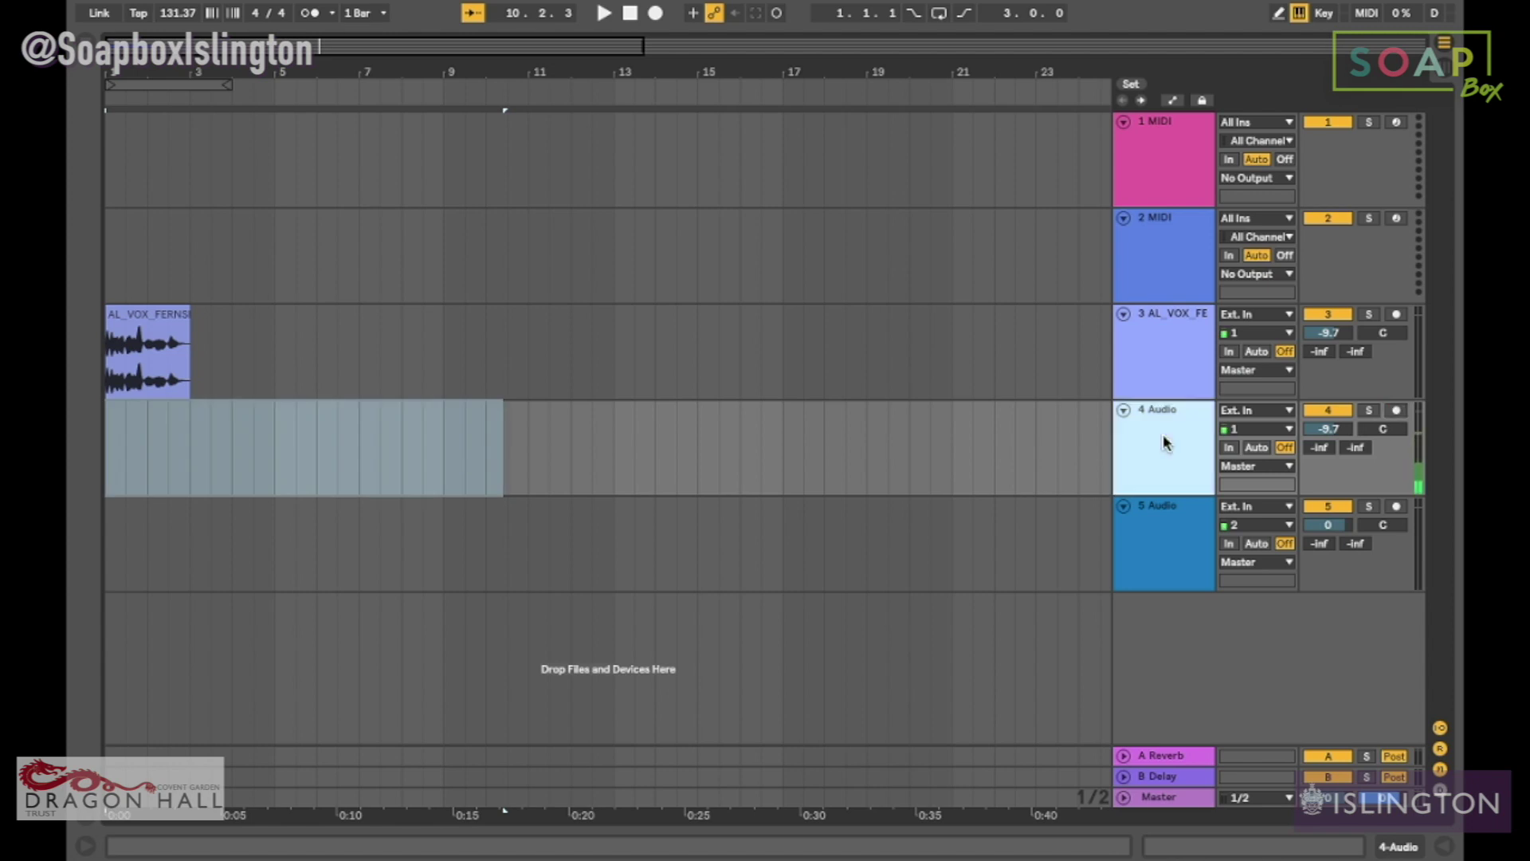
key(Delete)
Step: Arm the 2 MIDI track, deactivate track 3 and extend the loop to about bar 7
click(1173, 253)
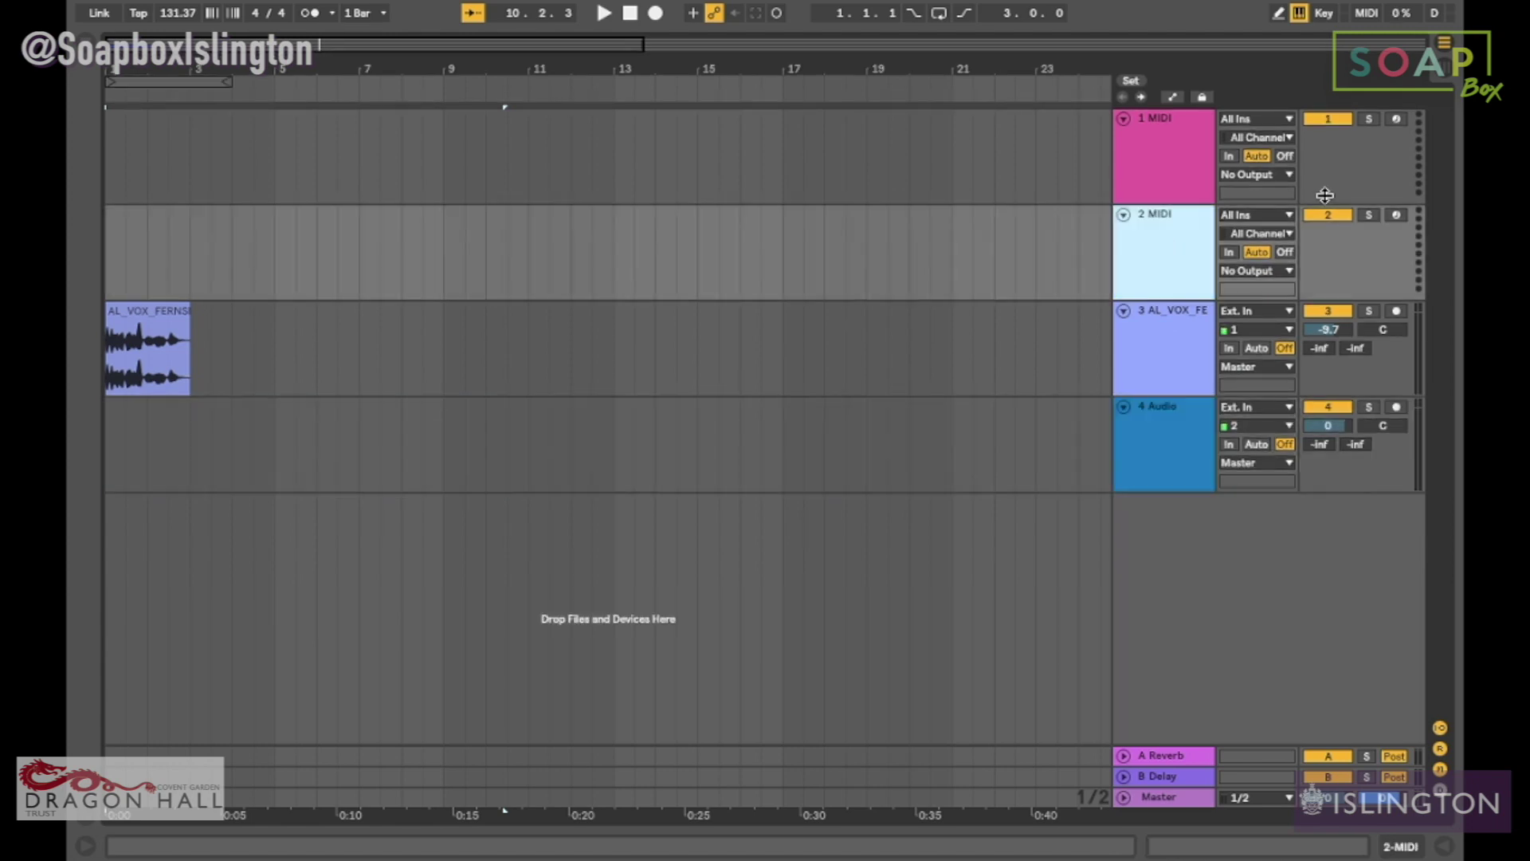
click(1396, 214)
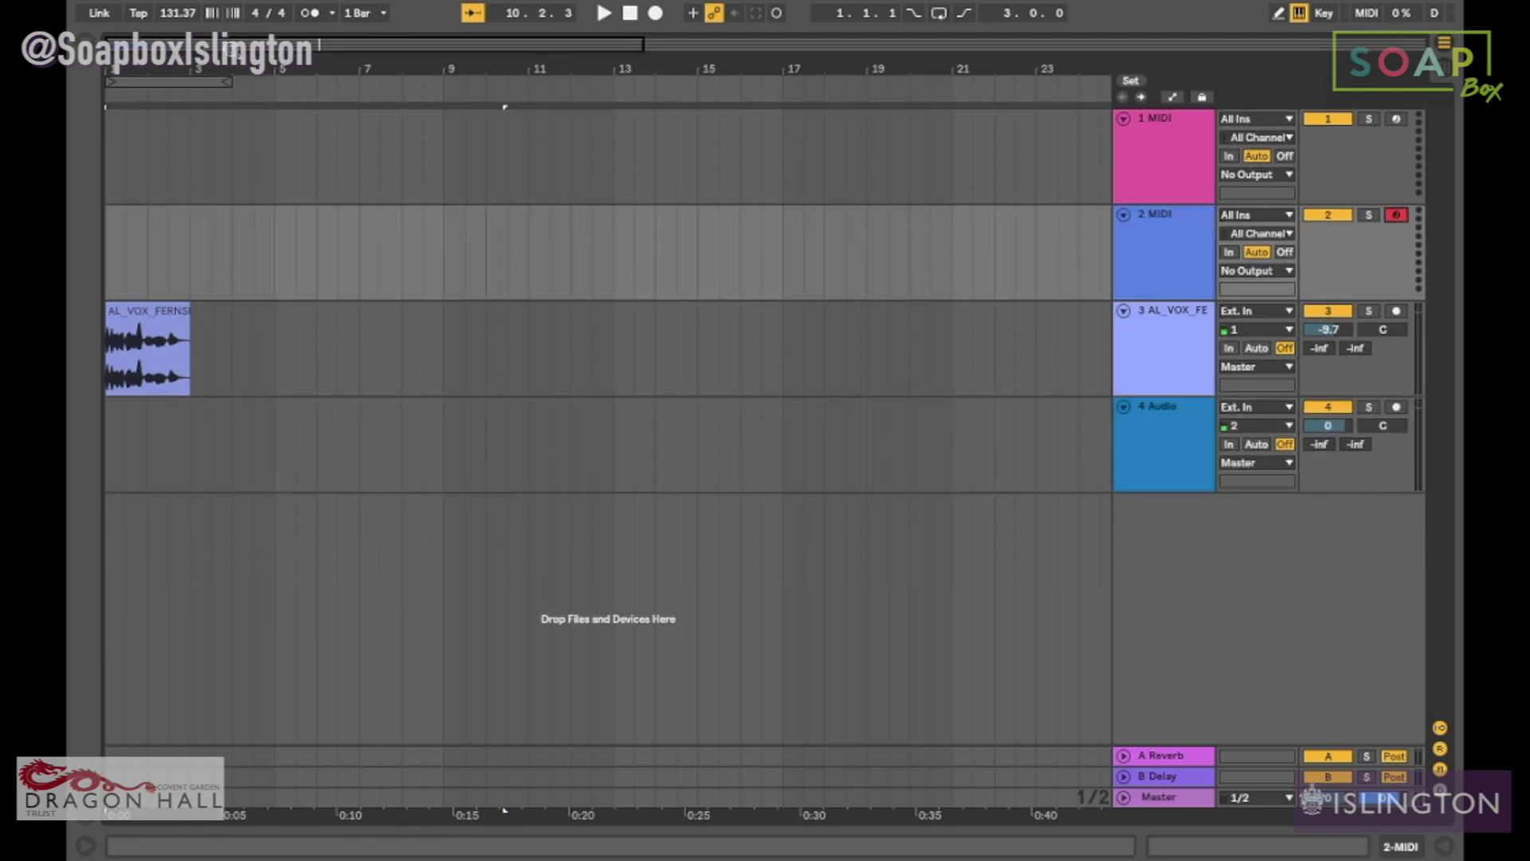
click(165, 77)
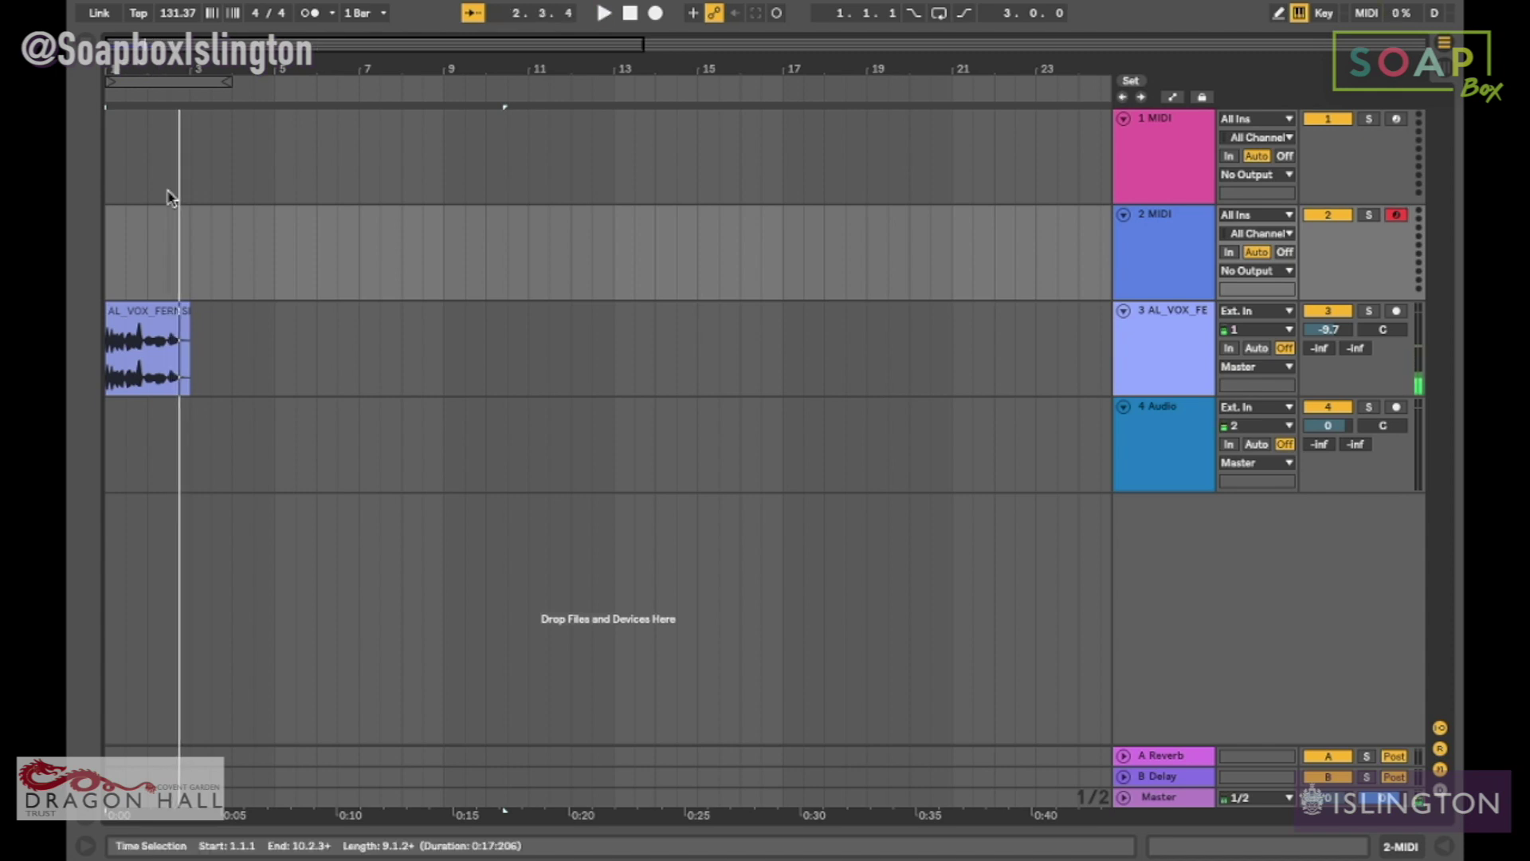
click(1327, 310)
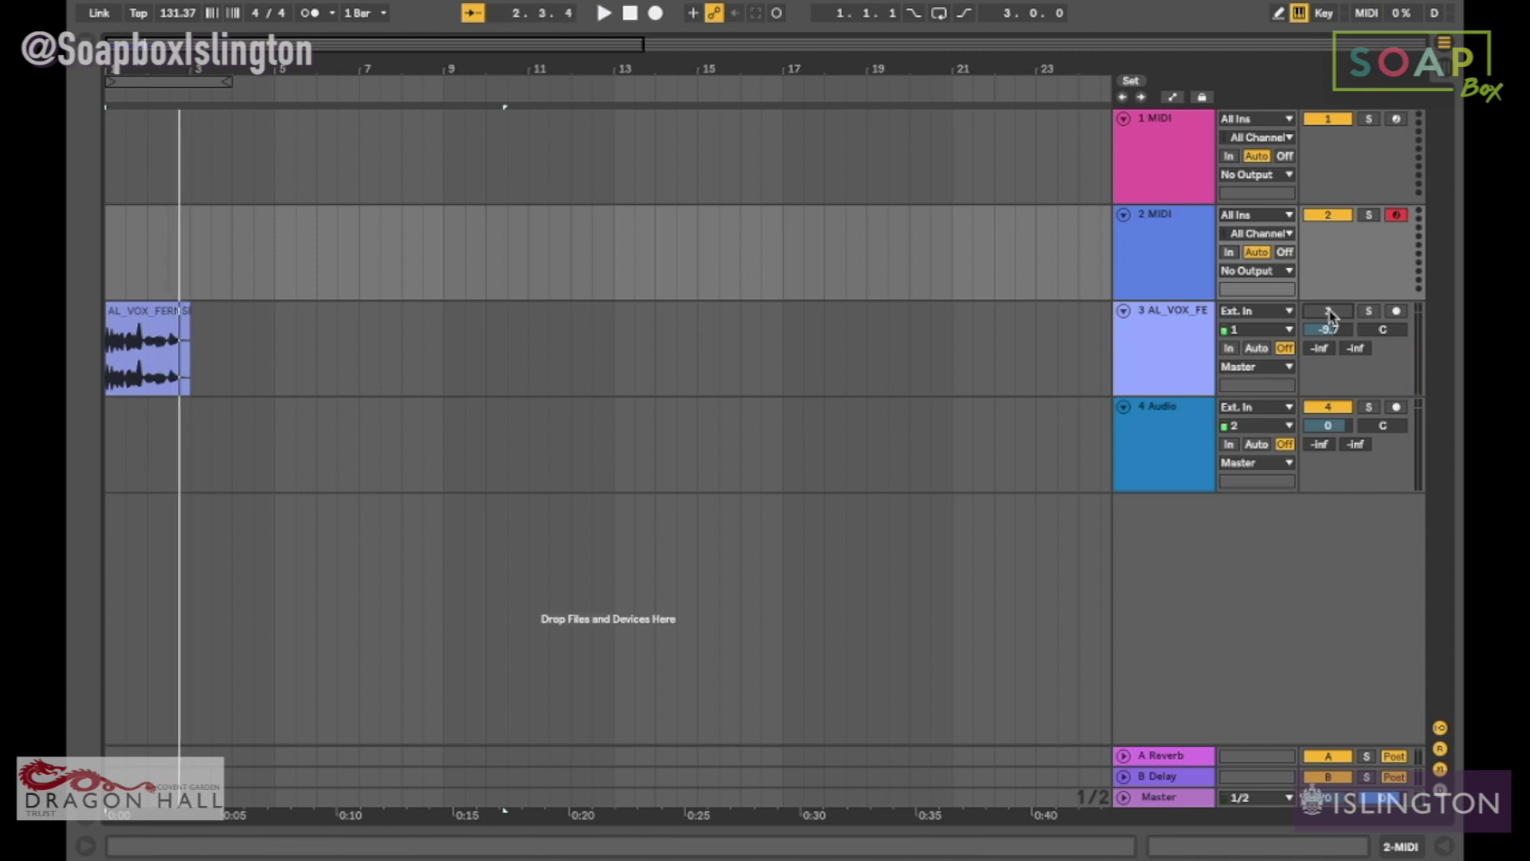
click(1193, 225)
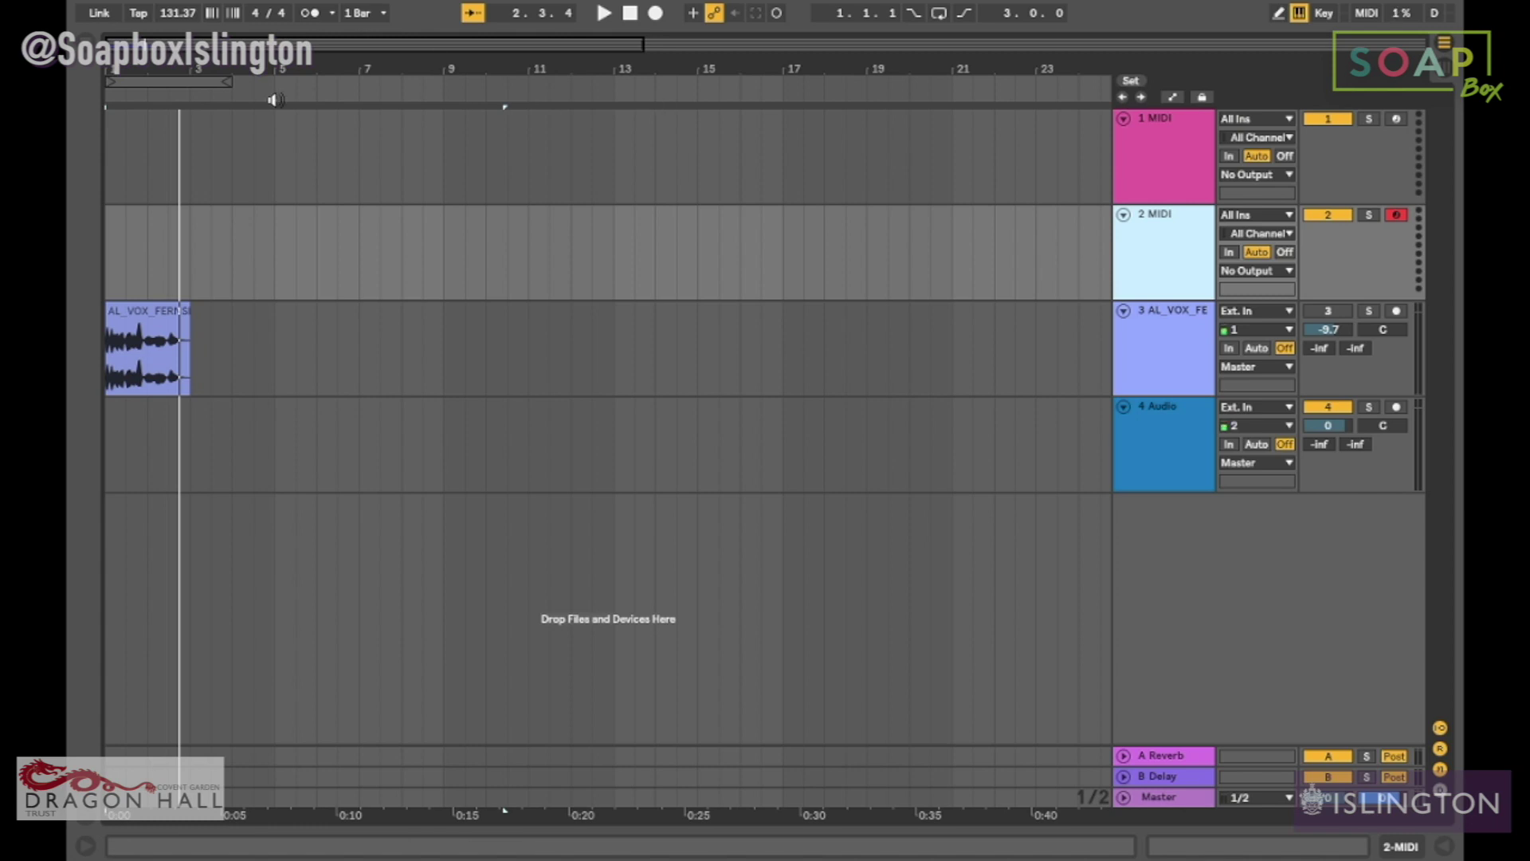
click(195, 80)
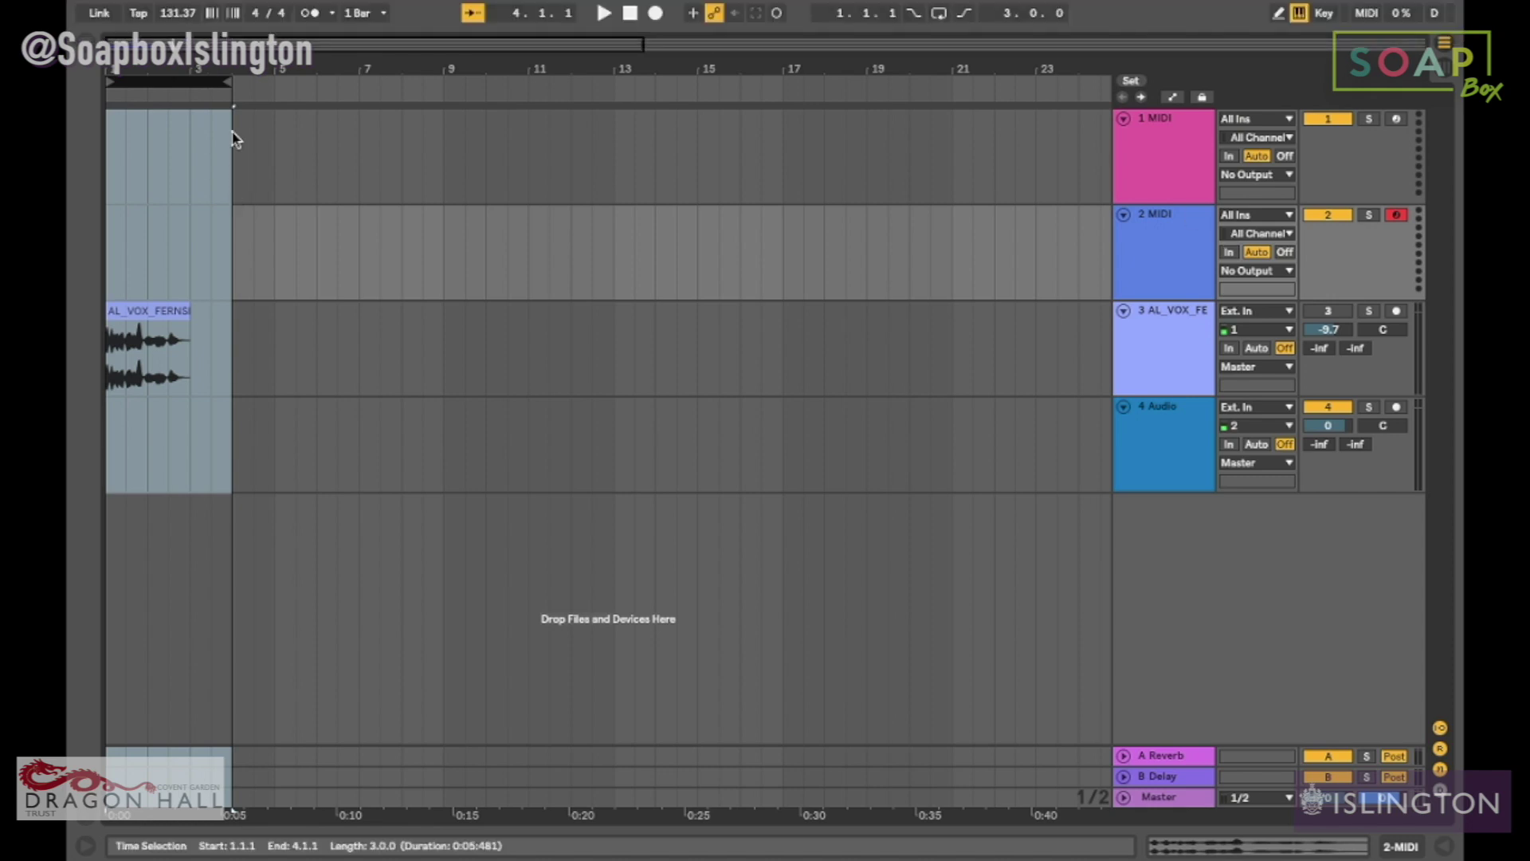
drag(228, 82, 380, 82)
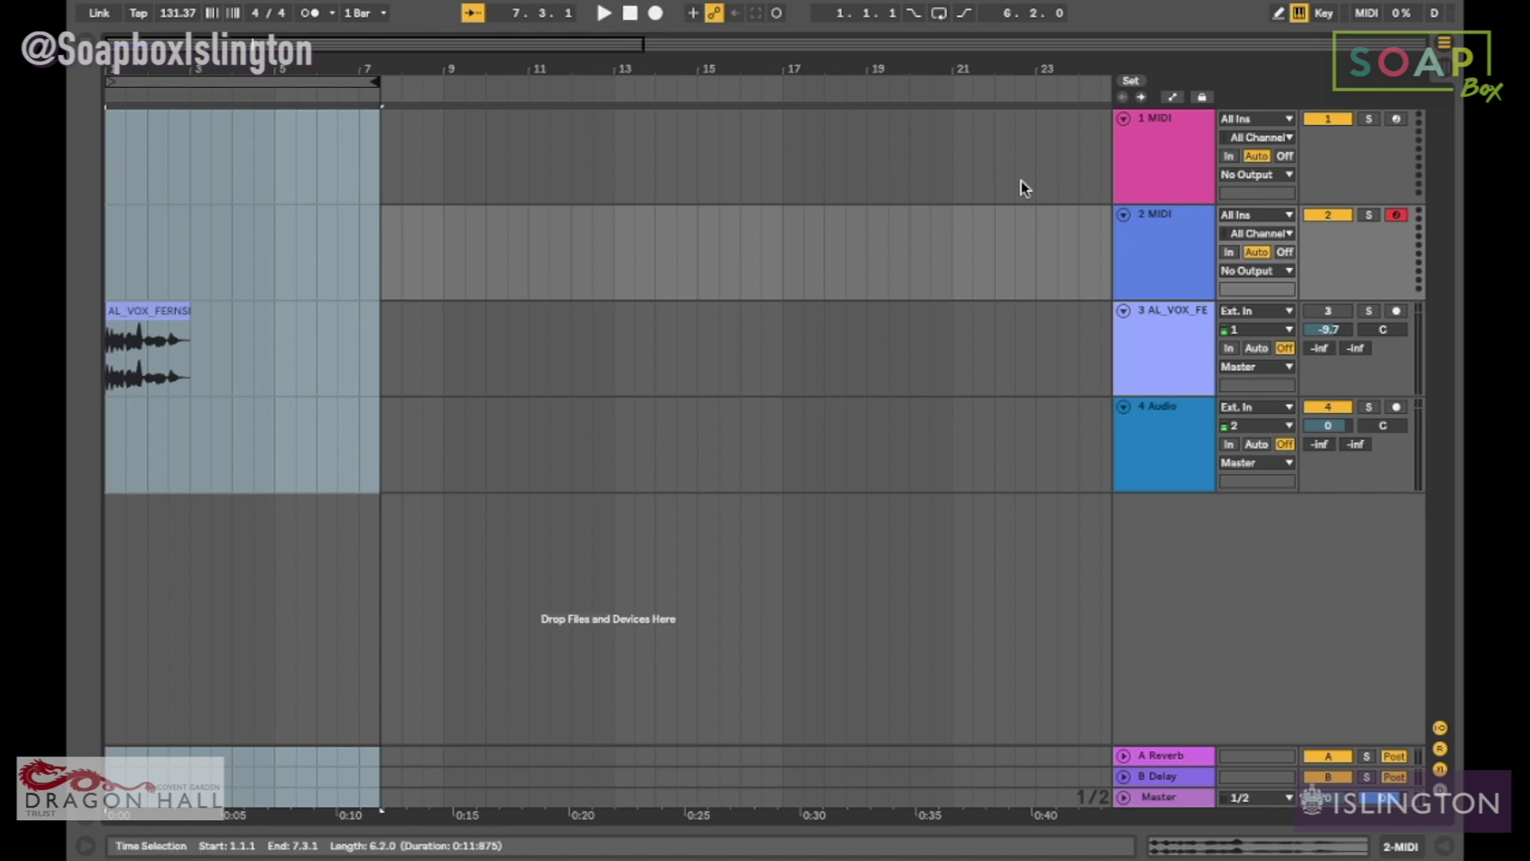
click(94, 46)
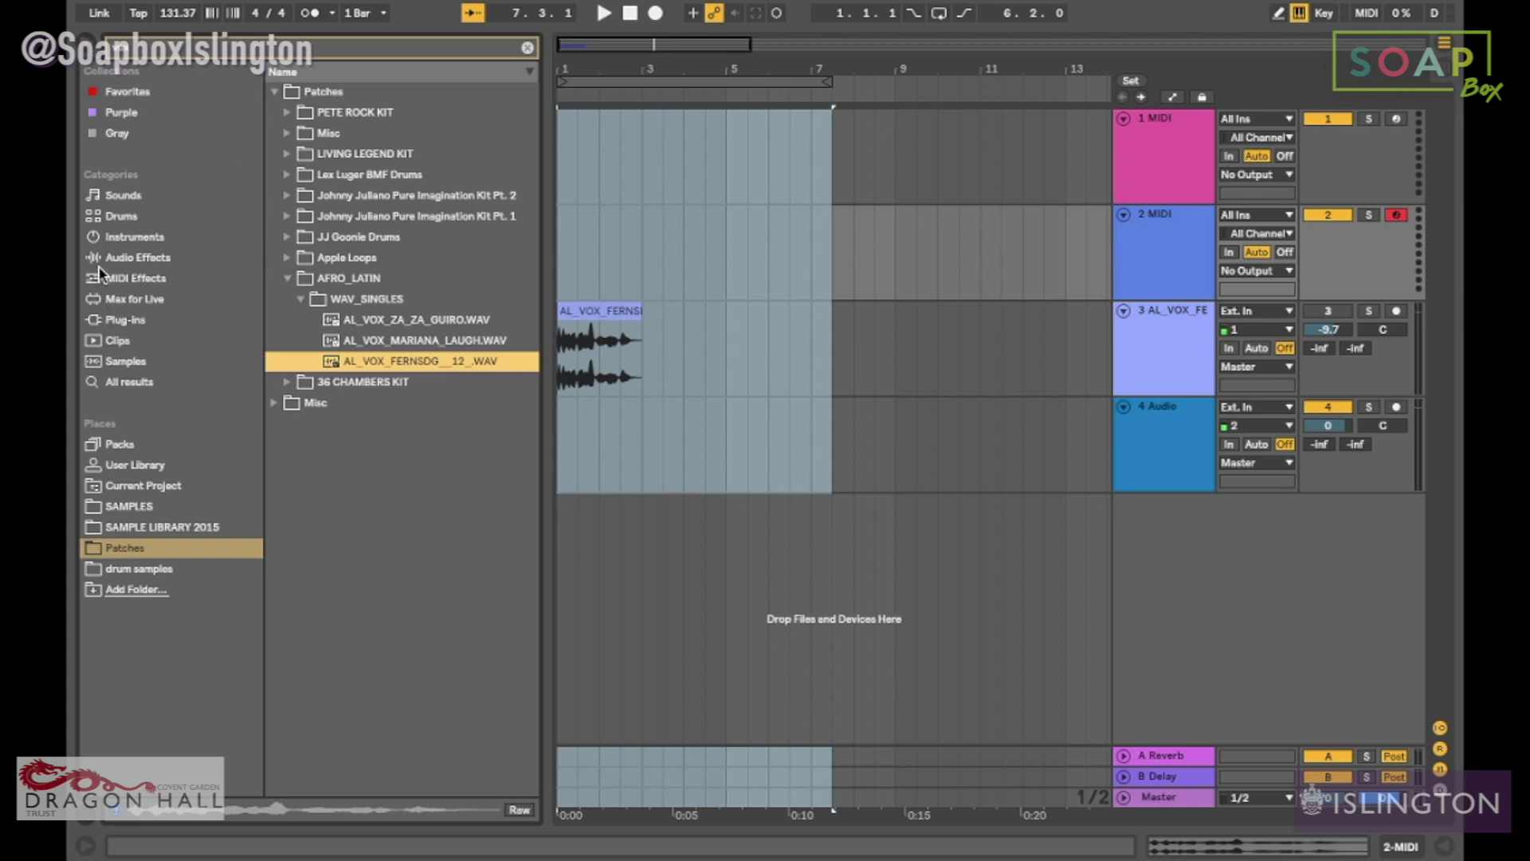
Step: Load Analog onto track 2, play test notes and lower its volume to -13.6 dB
click(94, 239)
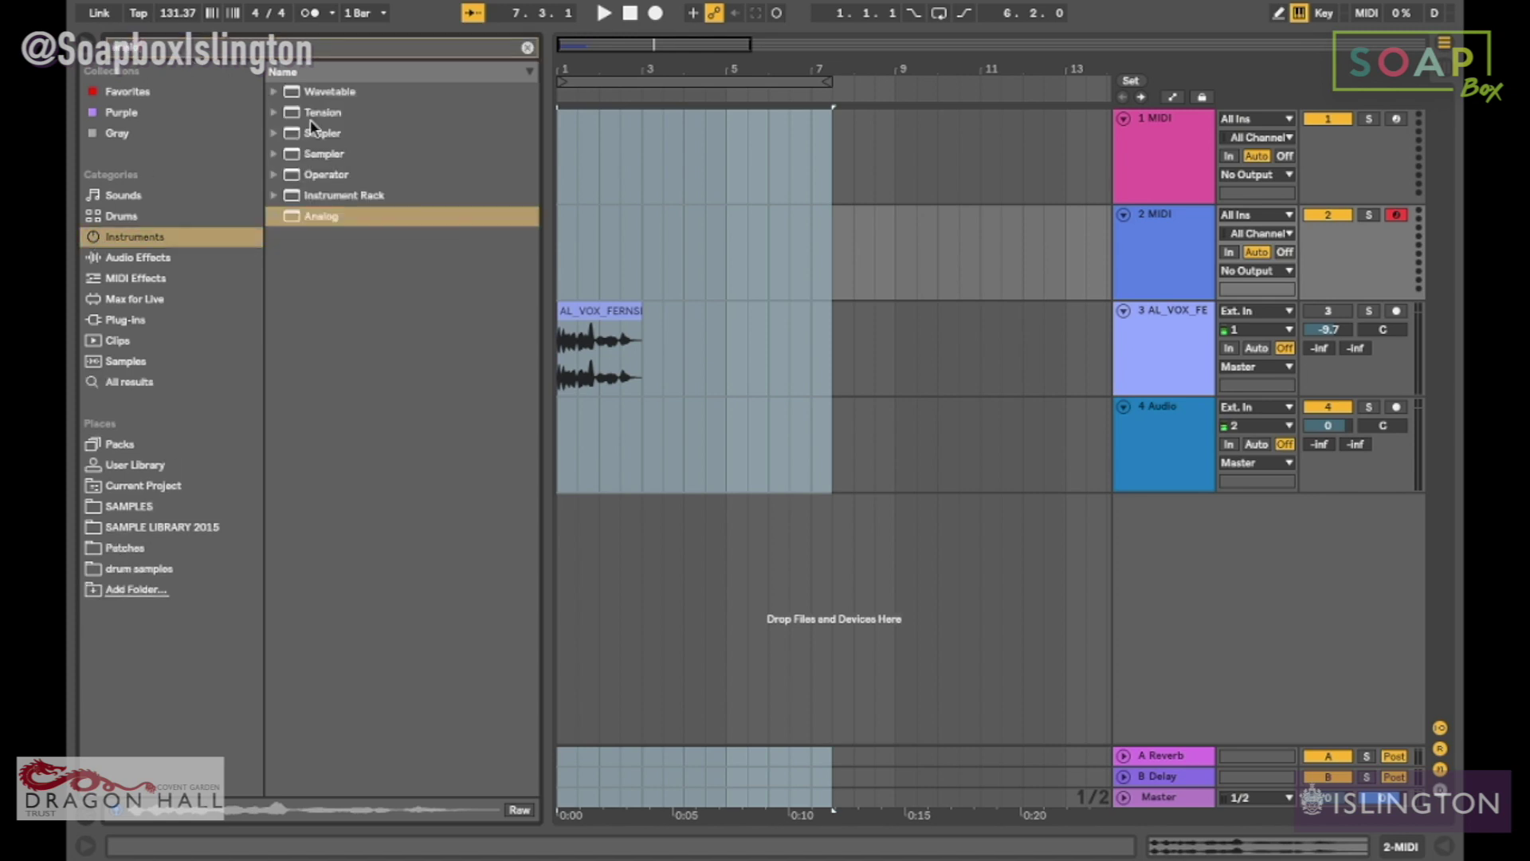
double_click(323, 214)
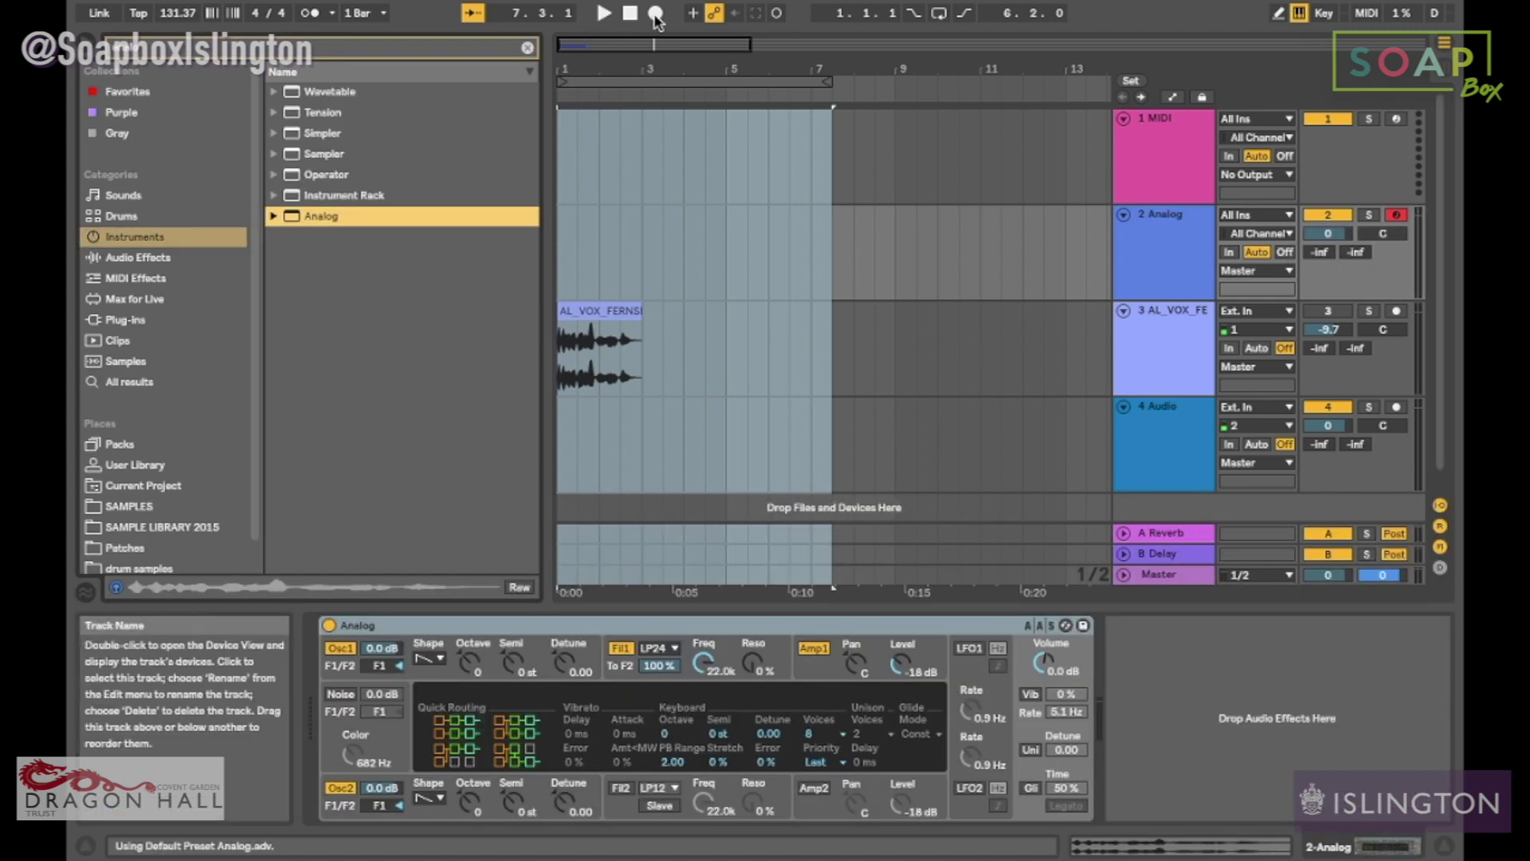
key(ctrl+alt+b)
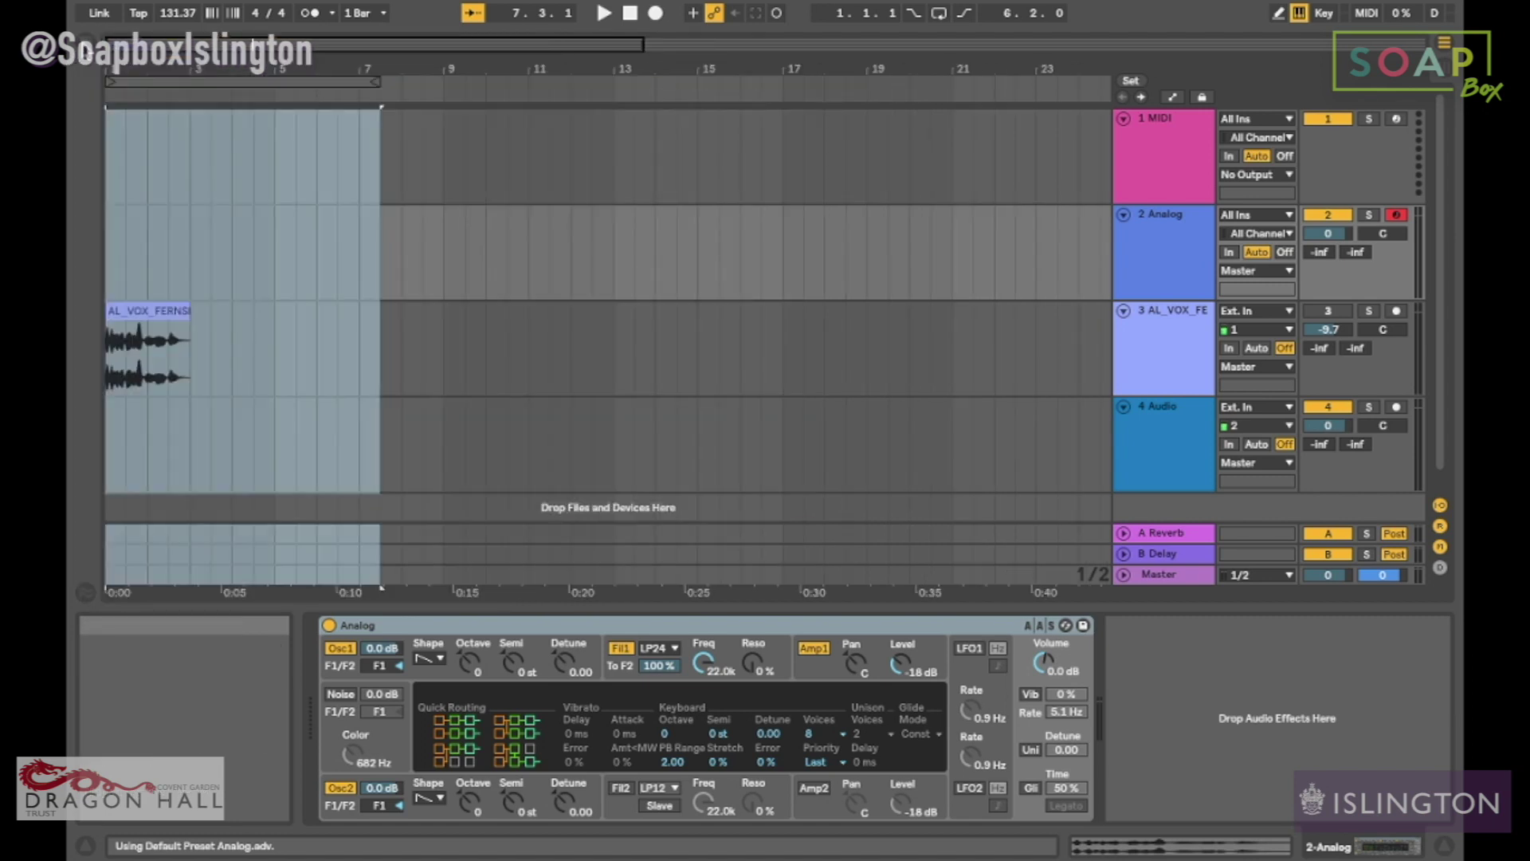
key(a)
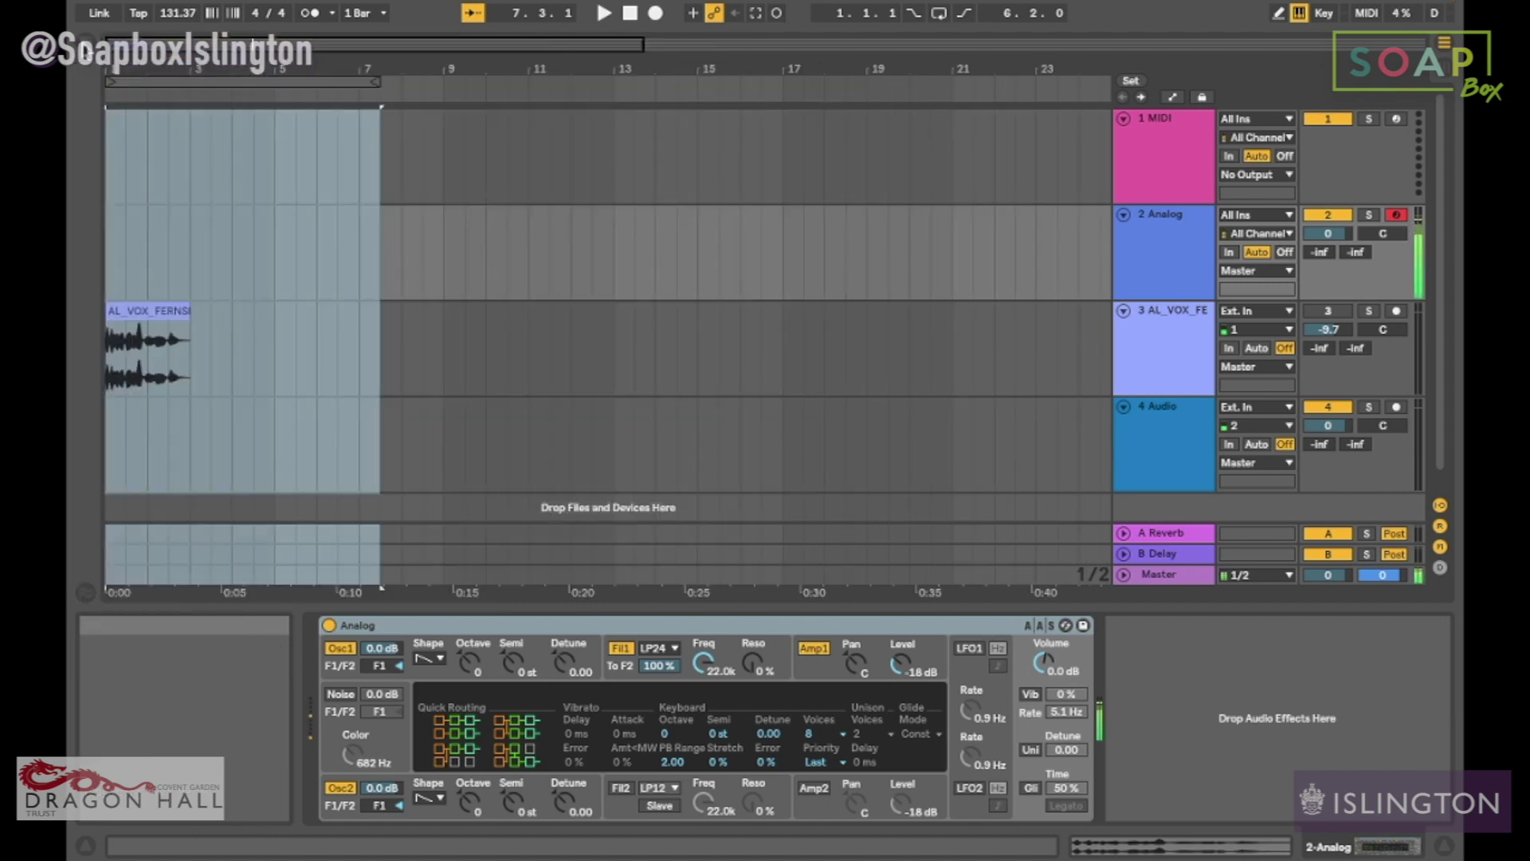
key(a)
key(a)
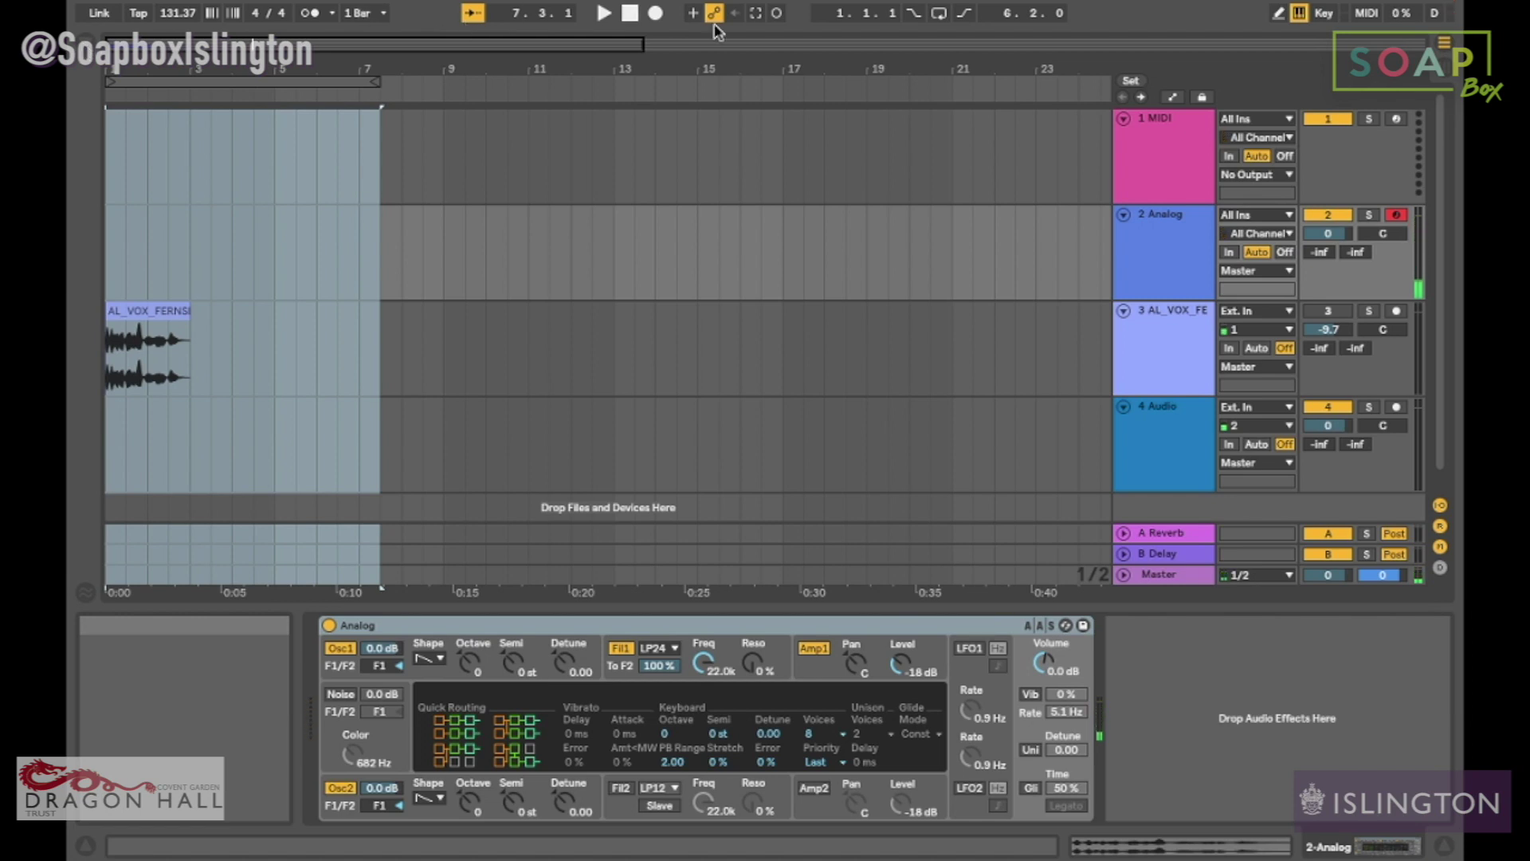
drag(1327, 232, 1327, 259)
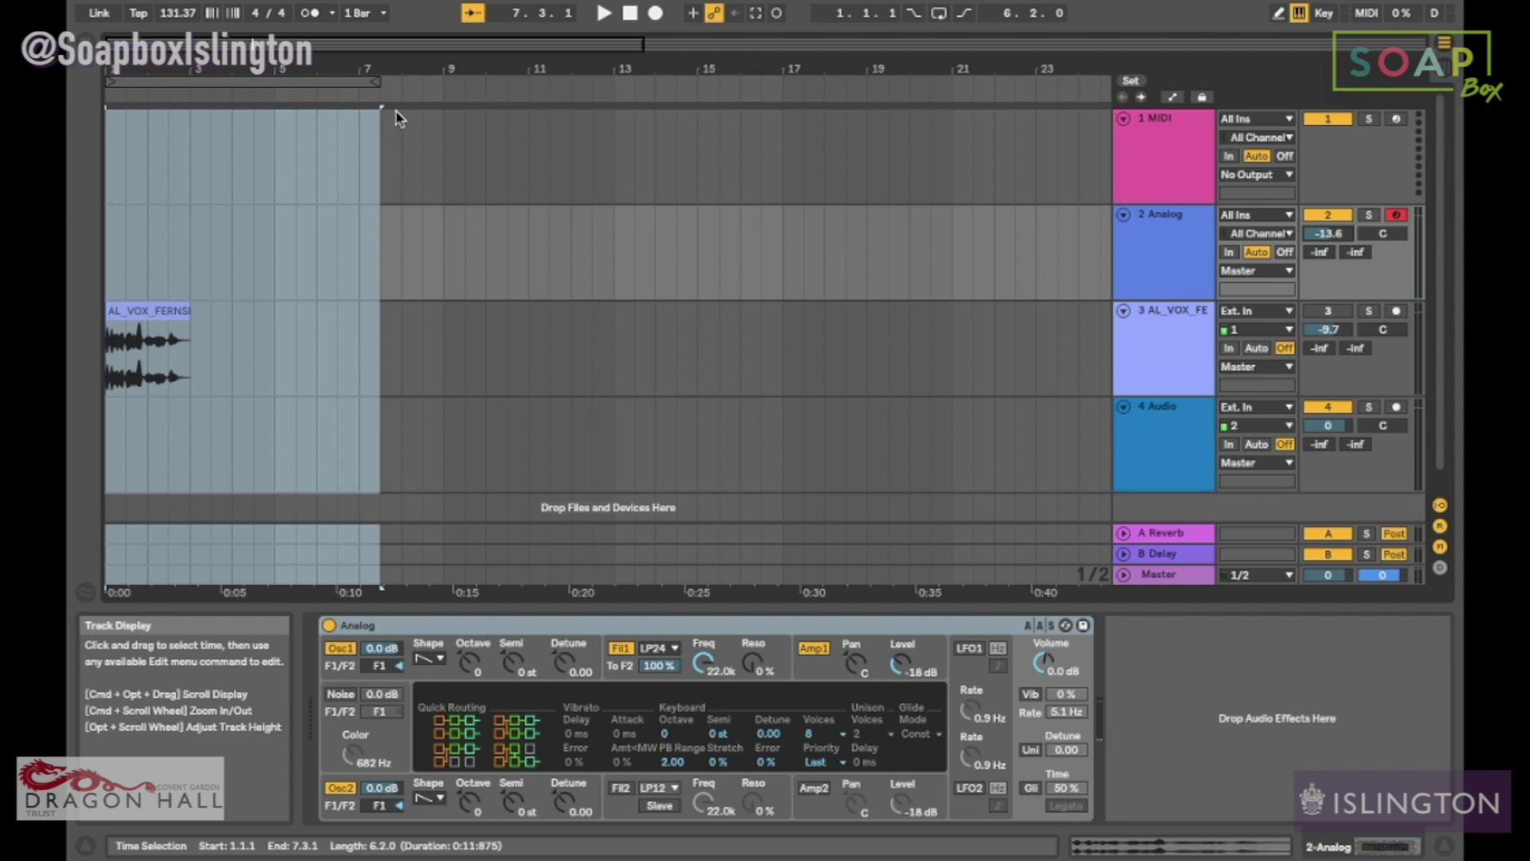
Step: Extend the loop end to bar 9 and record the 2-Analog 1 chord clip on the Analog track
shift+click(437, 116)
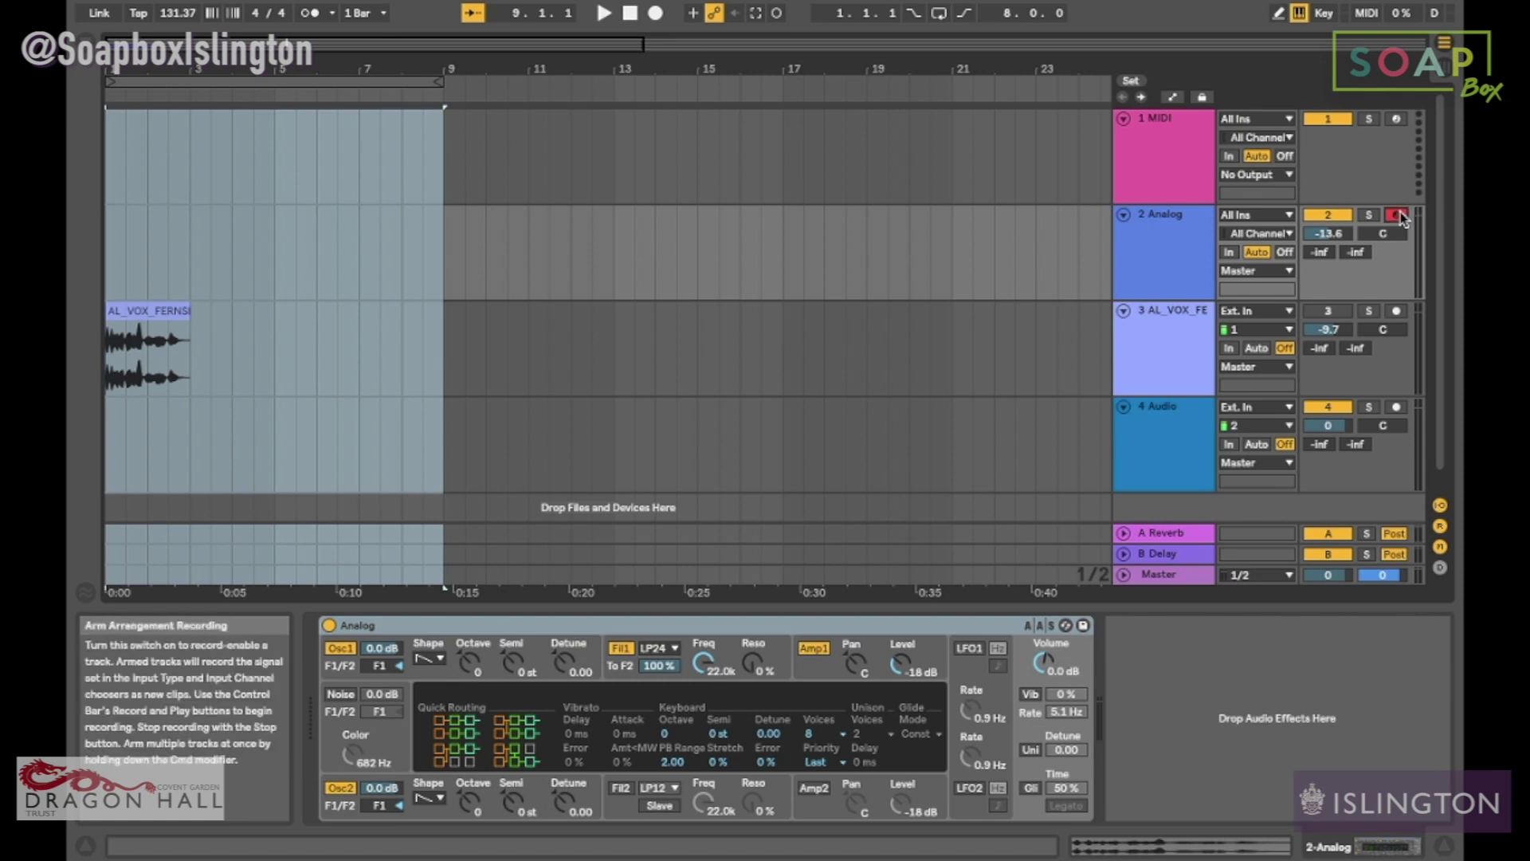
click(655, 13)
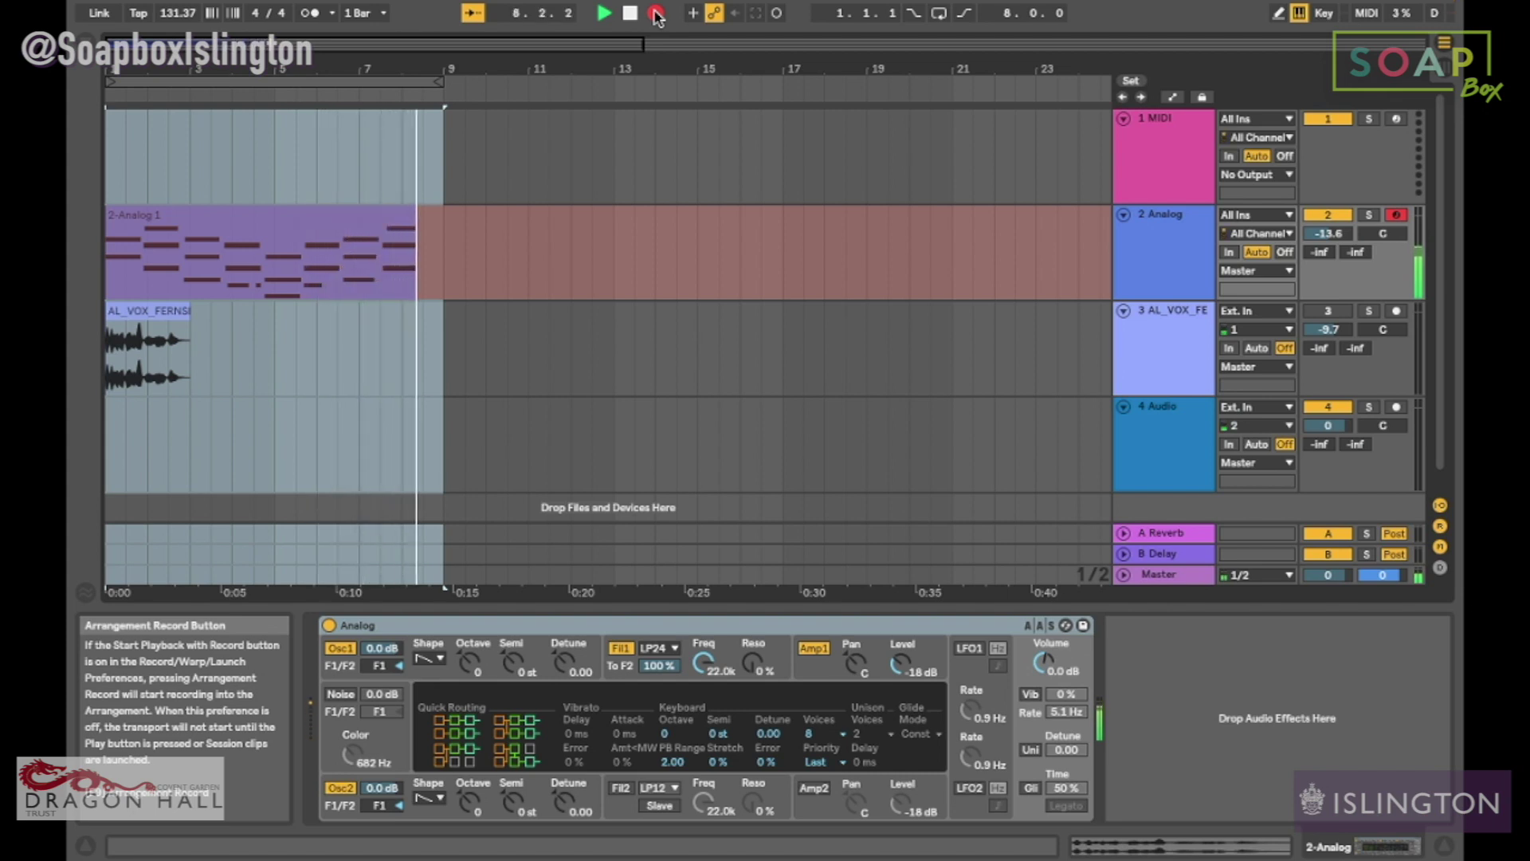
key(space)
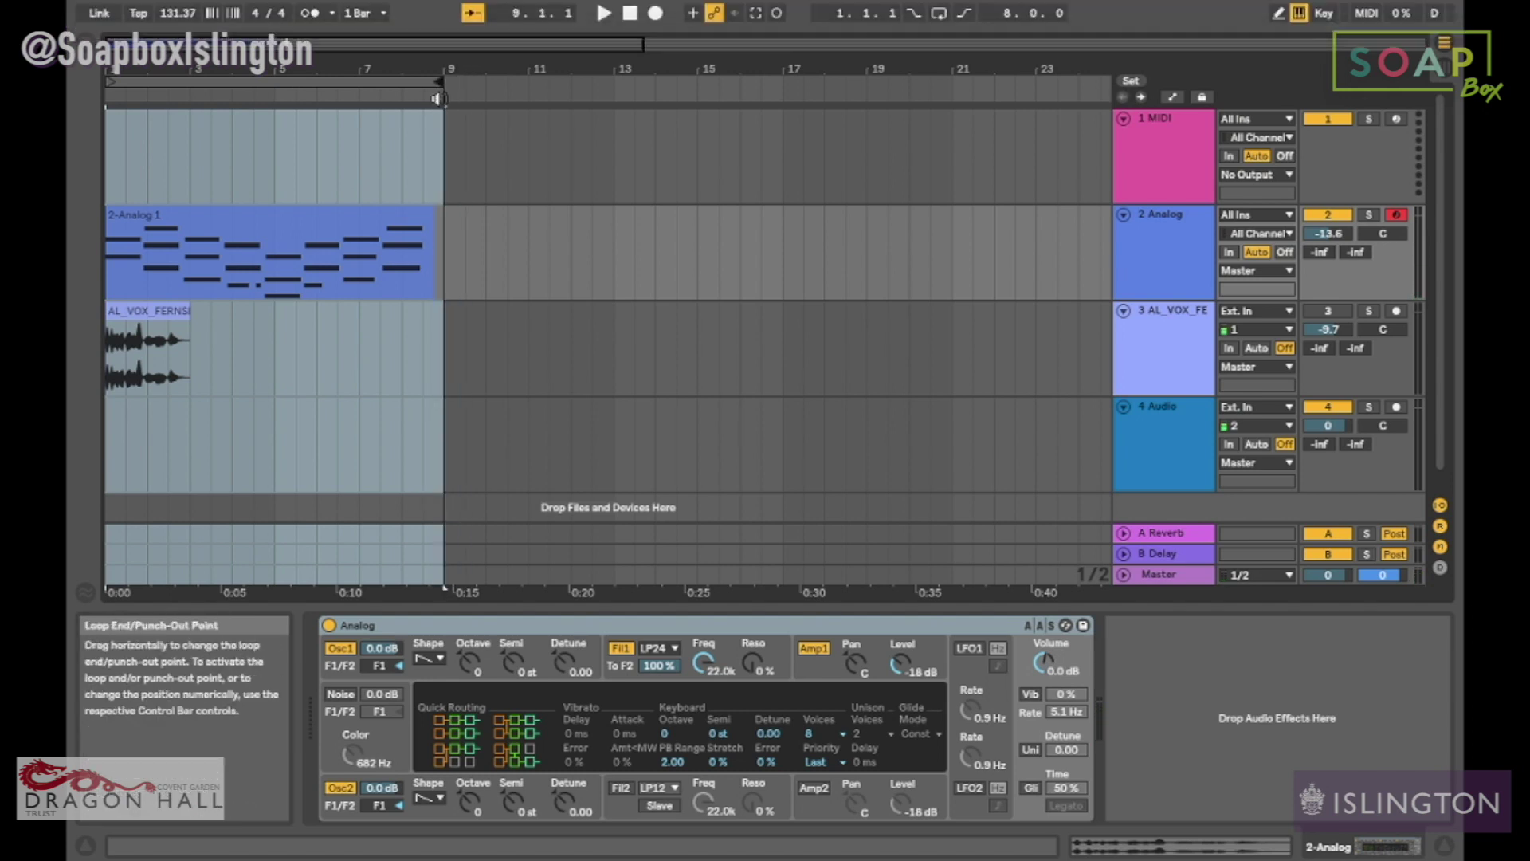
click(307, 209)
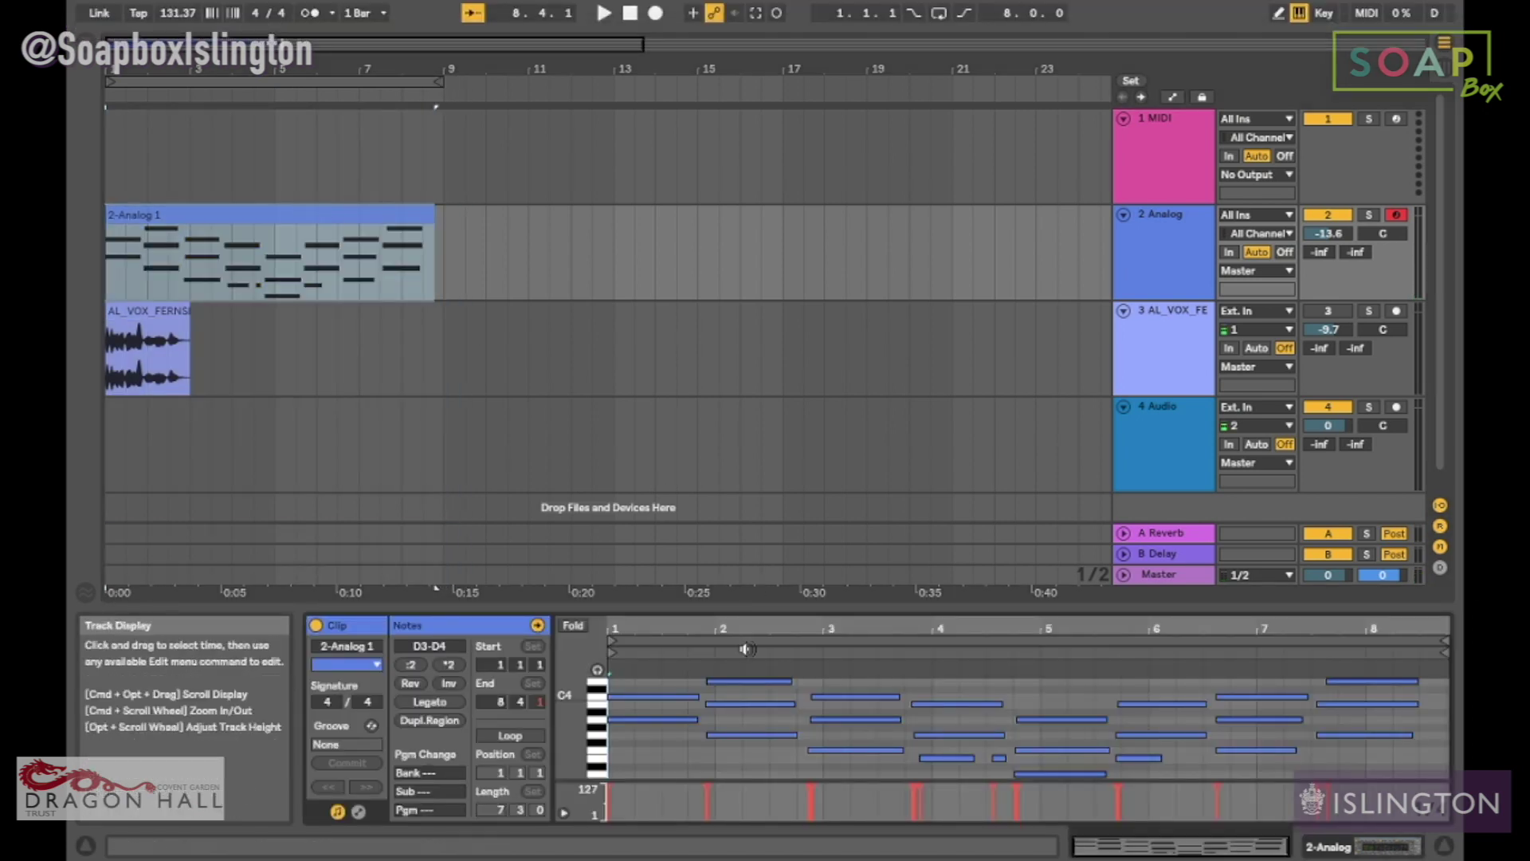
Step: Move the first chord's top note from C4 up to E4 and play back the chords
drag(704, 608, 725, 314)
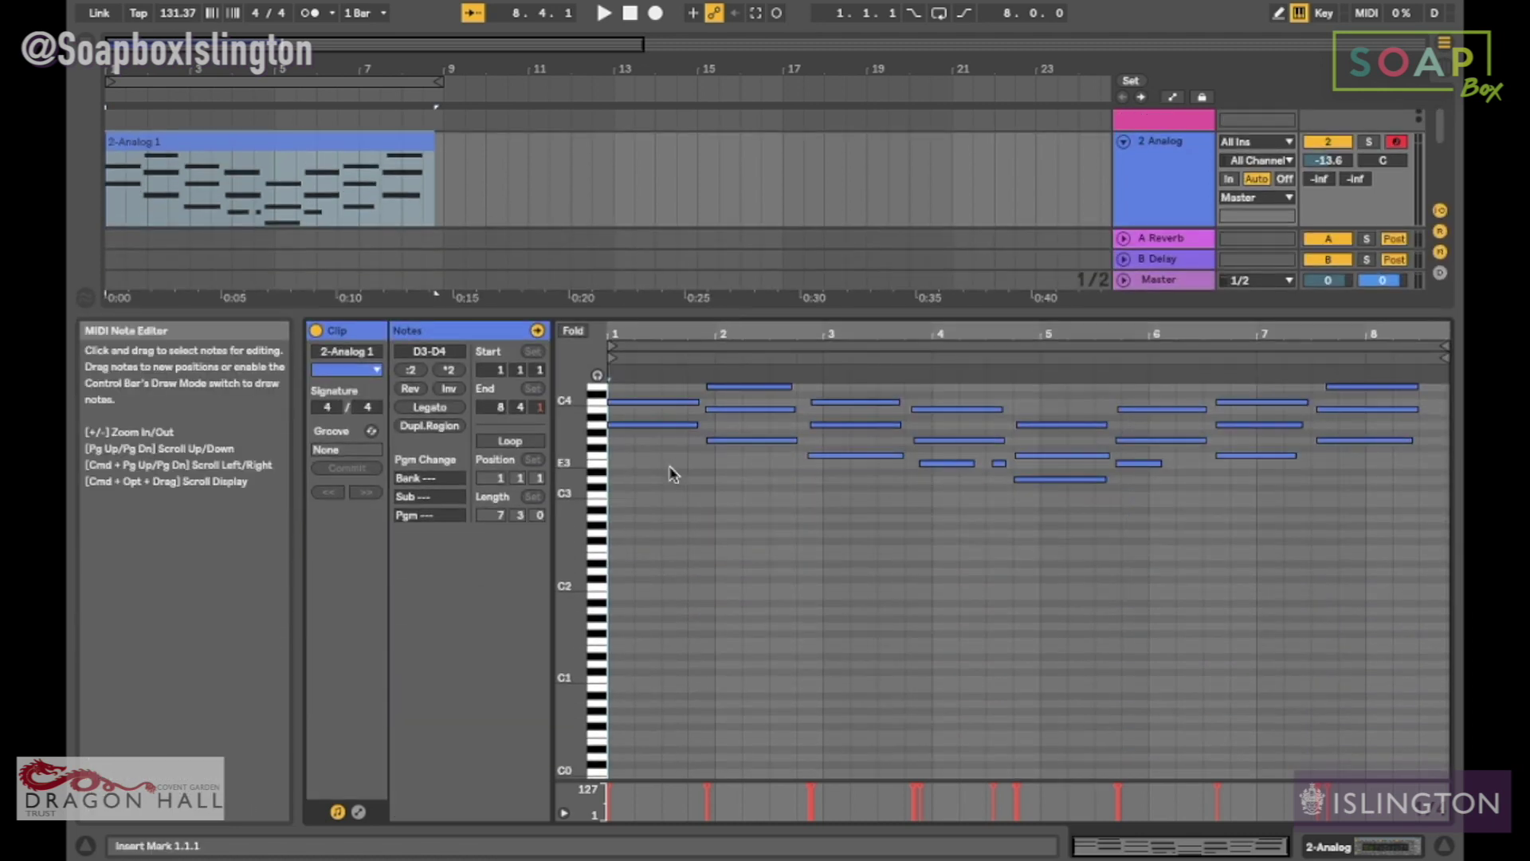
scroll(673, 473, up, 5)
click(627, 540)
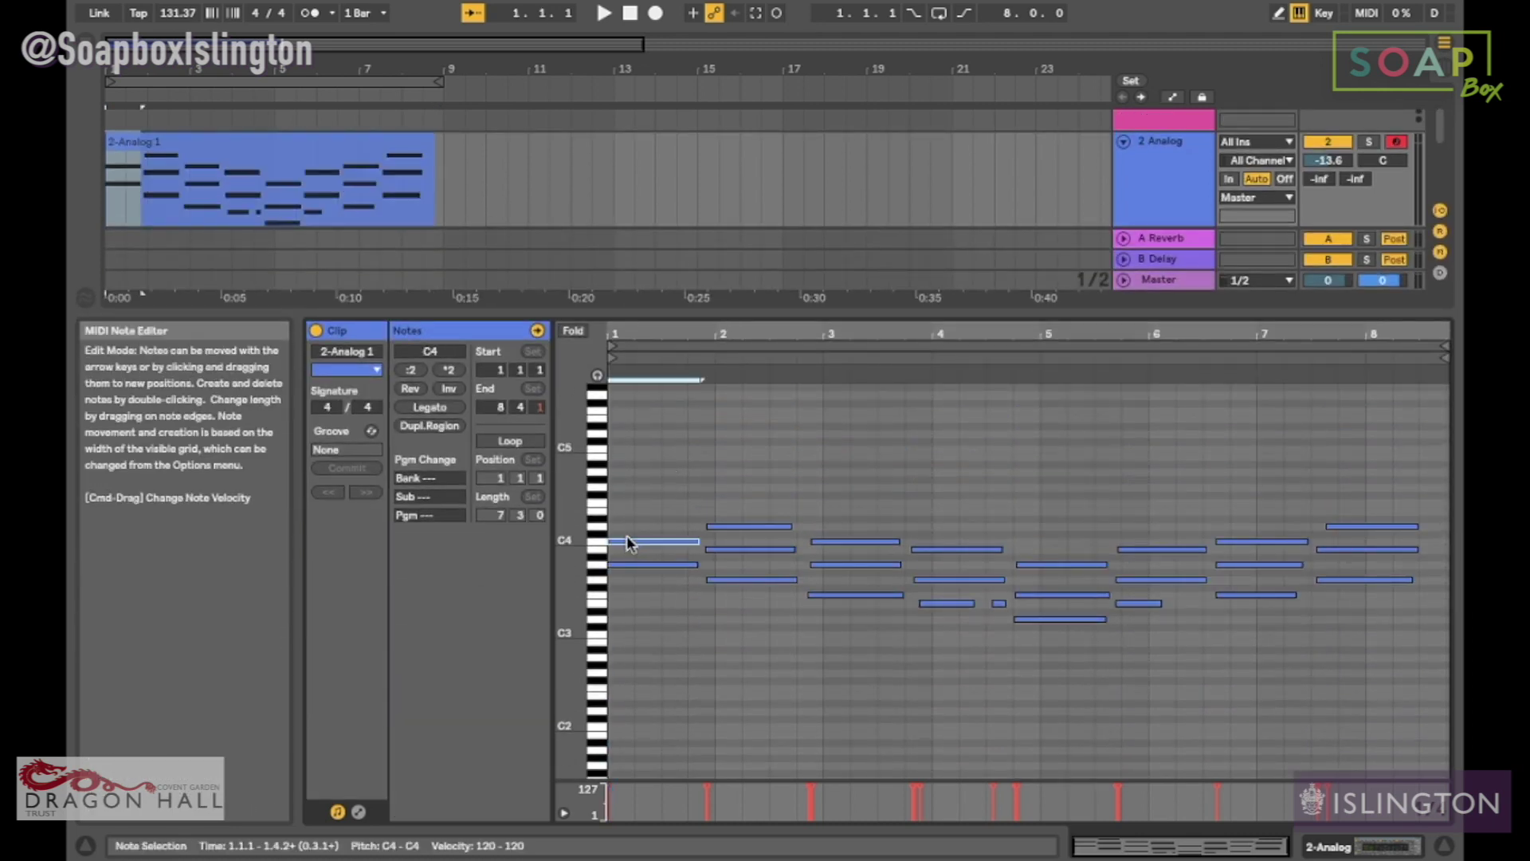
drag(626, 542, 632, 512)
key(space)
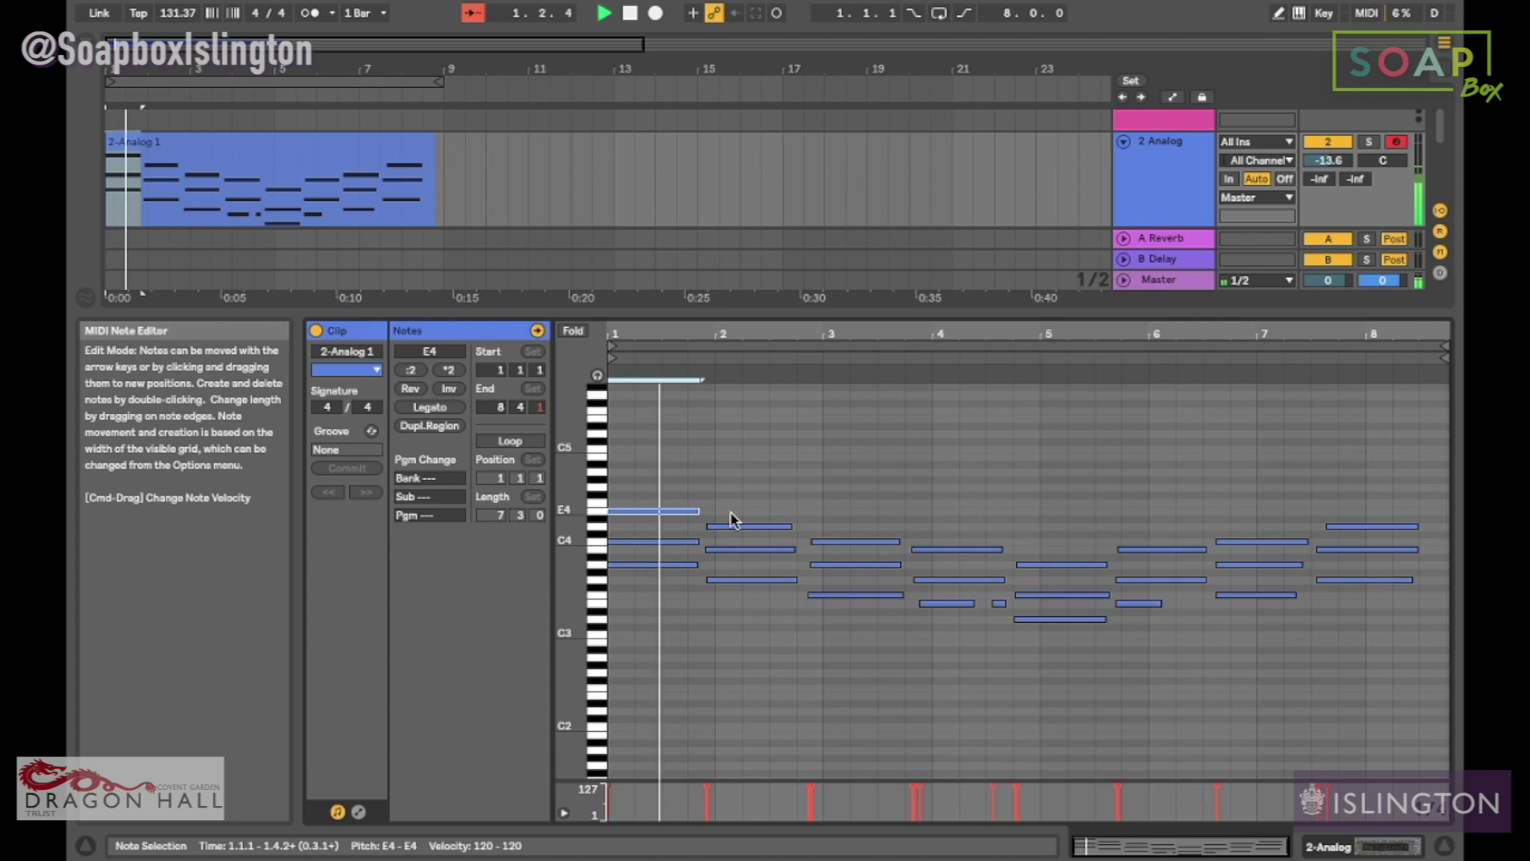
key(space)
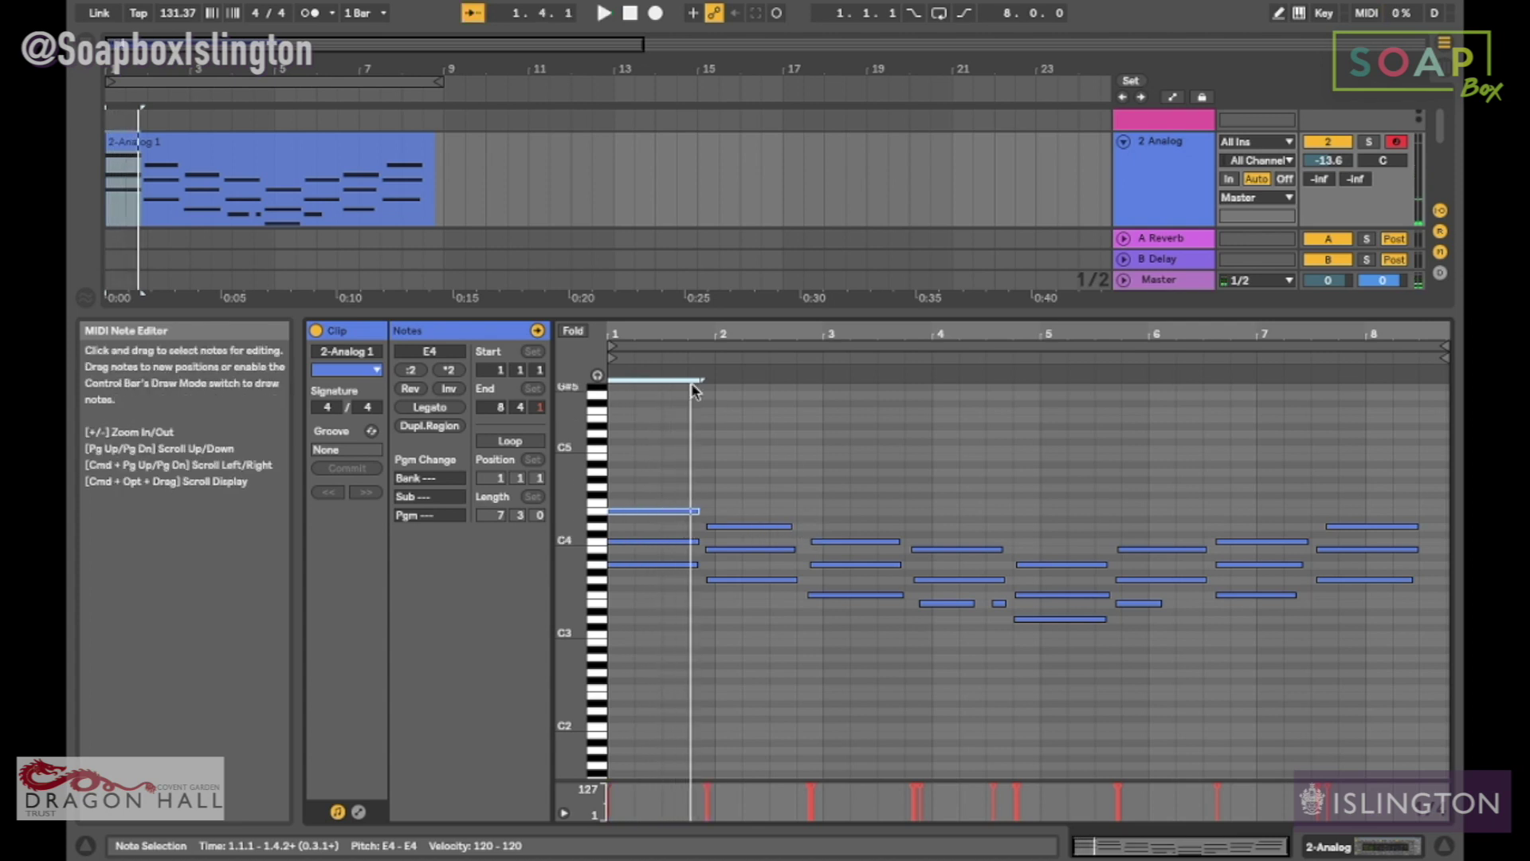
Step: Set the first chord's A3 note velocity to 120, then shrink the clip view
drag(637, 323, 639, 330)
scroll(731, 636, left, 3)
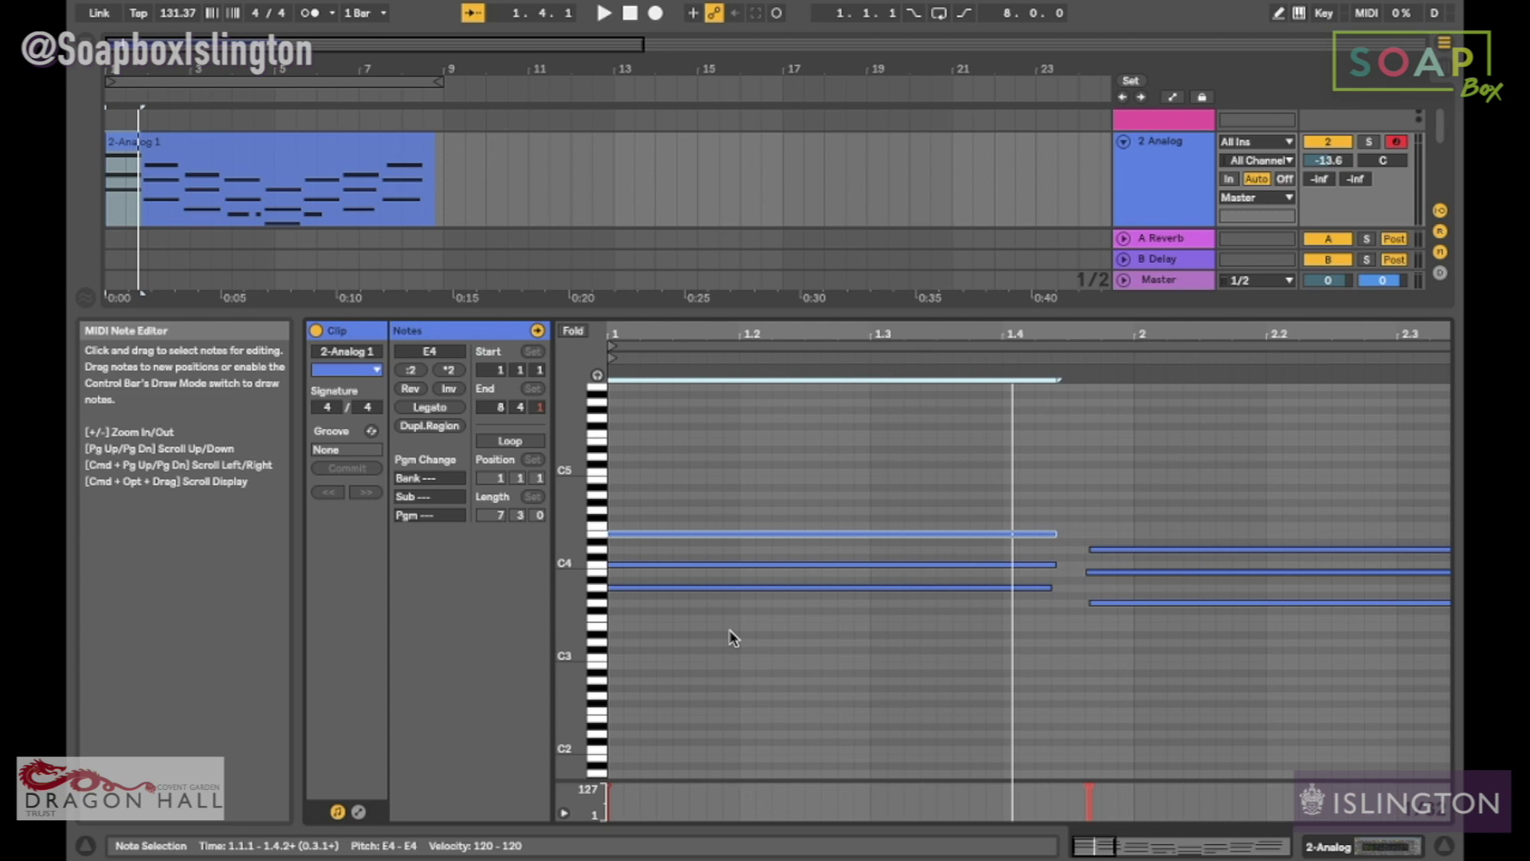
click(710, 588)
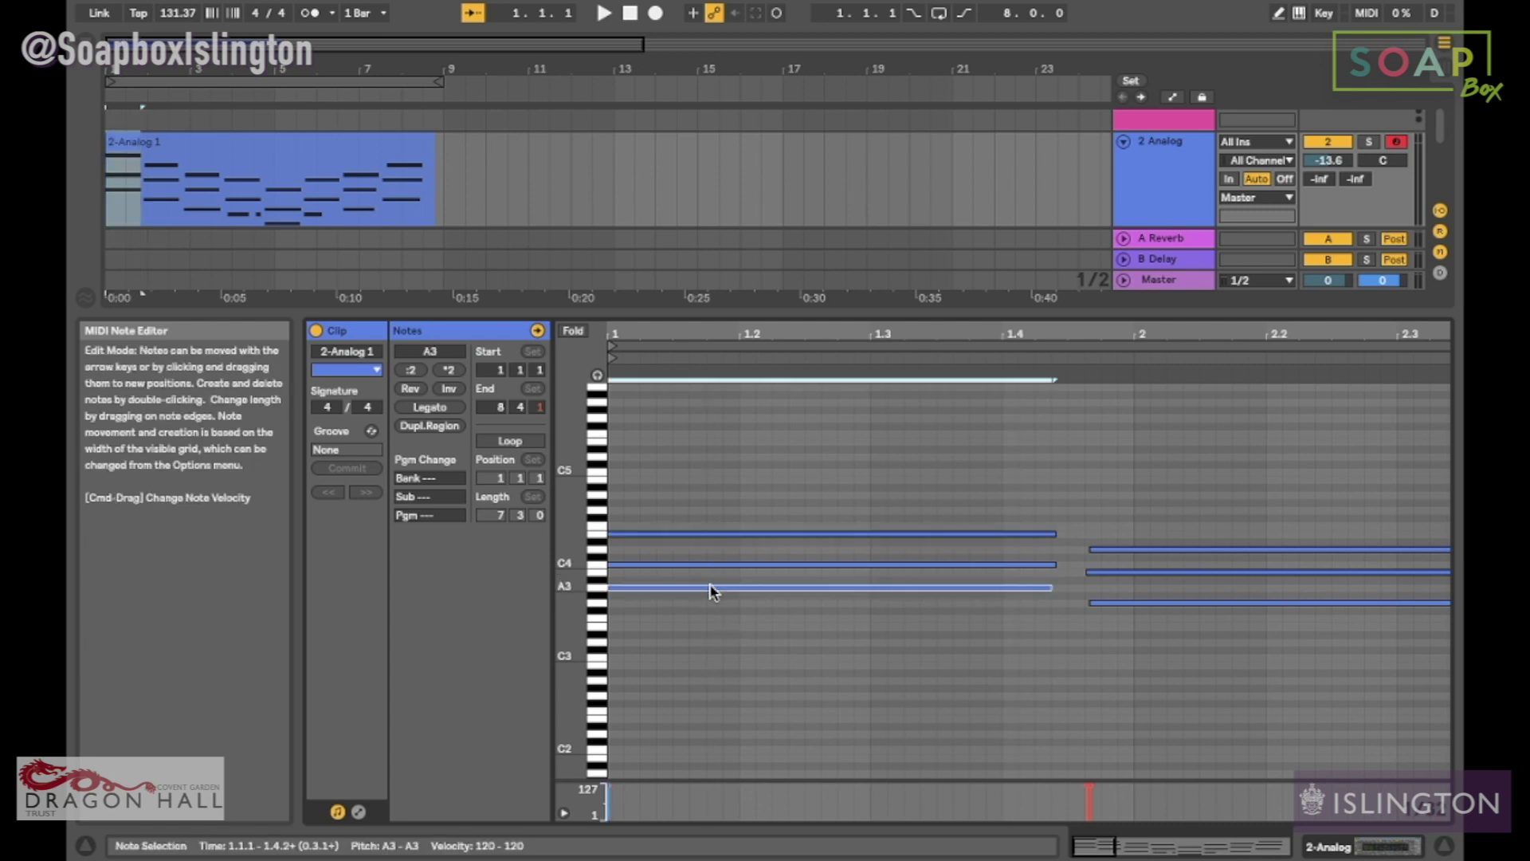
key(super)
mouse_move(710, 586)
mouse_down()
mouse_move(710, 656)
mouse_move(710, 574)
mouse_move(711, 638)
mouse_move(712, 594)
mouse_up()
drag(712, 595, 710, 588)
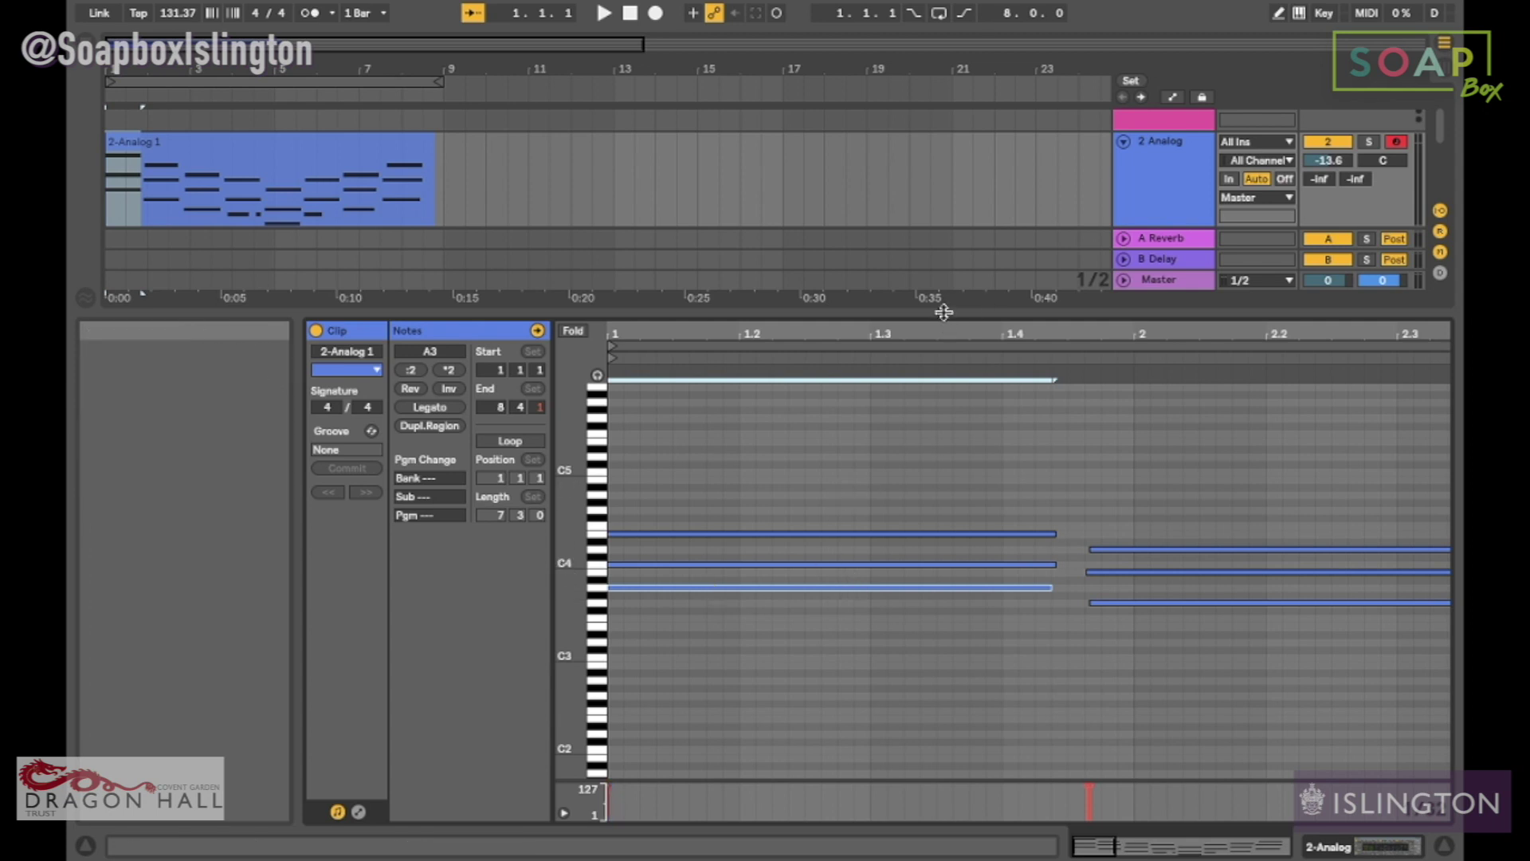
drag(941, 311, 953, 684)
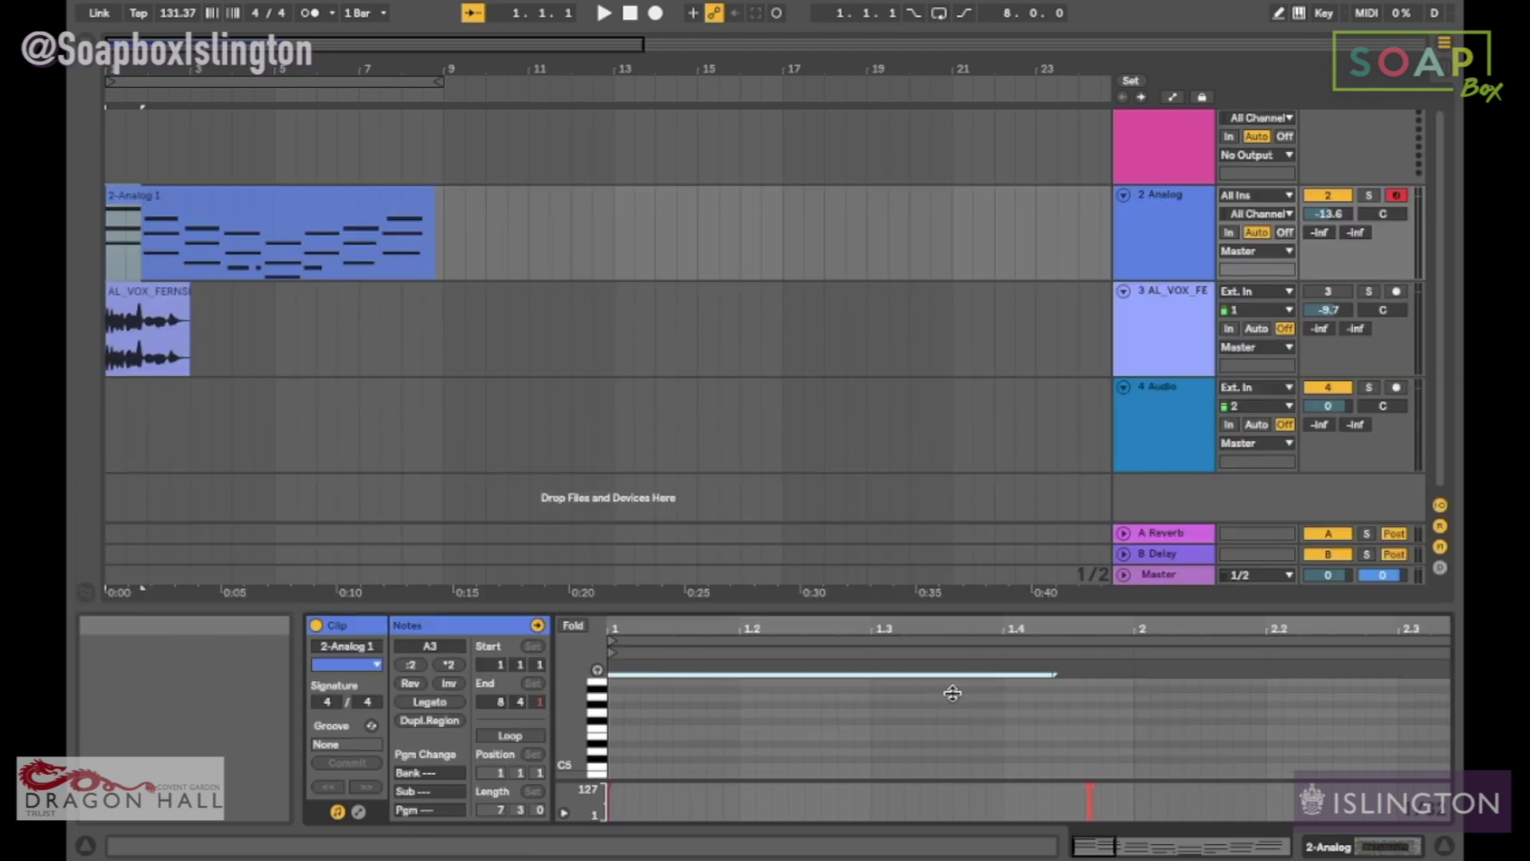
Step: Load Vocosyn.adg from Instrument Rack > Voices onto track 2 and play the chords through it
click(81, 32)
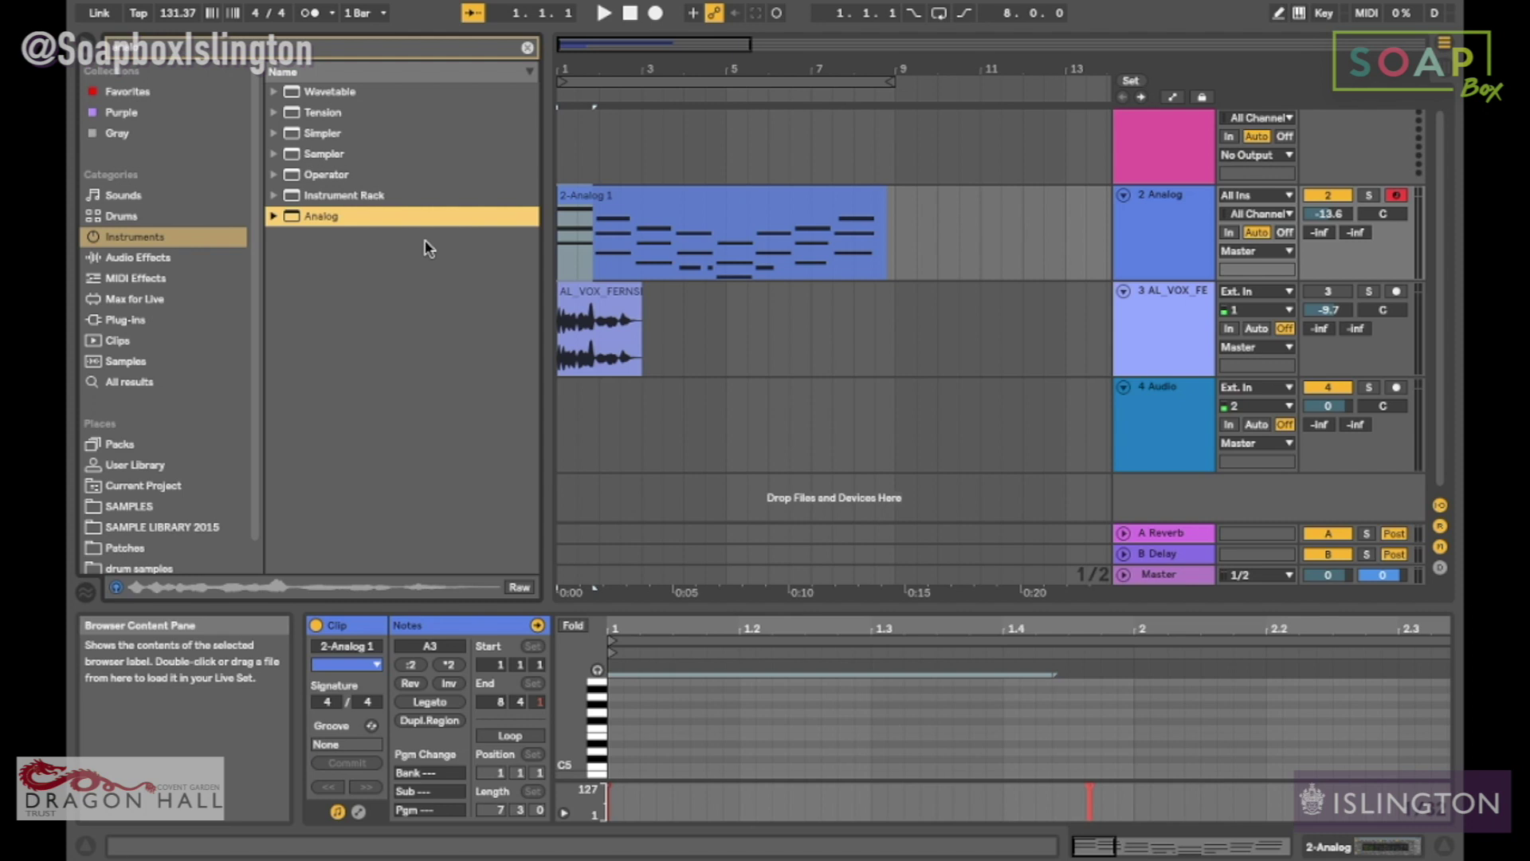
click(274, 196)
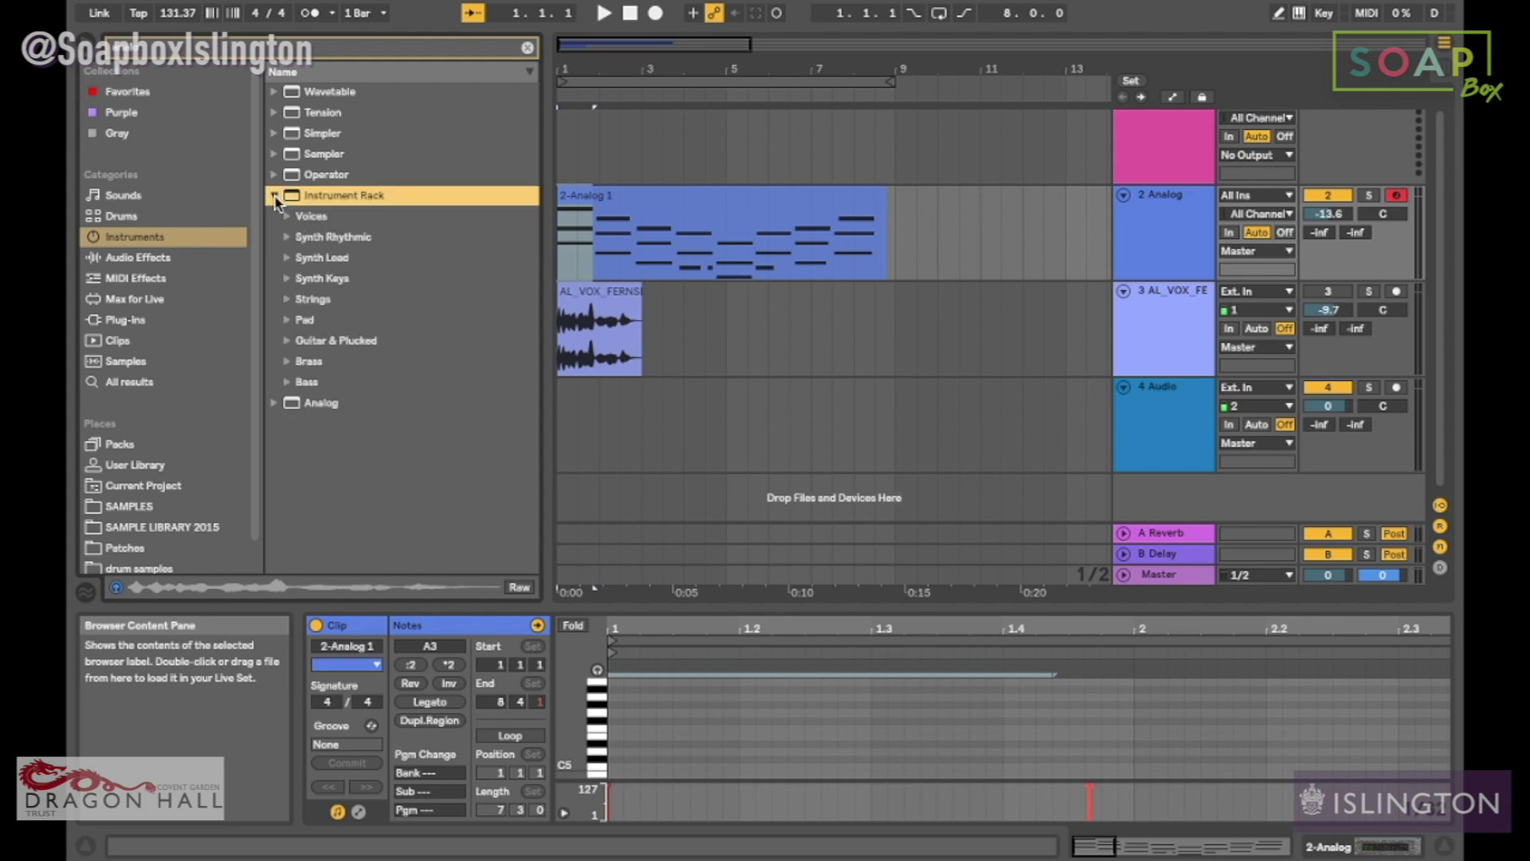
click(286, 216)
drag(351, 237, 1167, 255)
key(space)
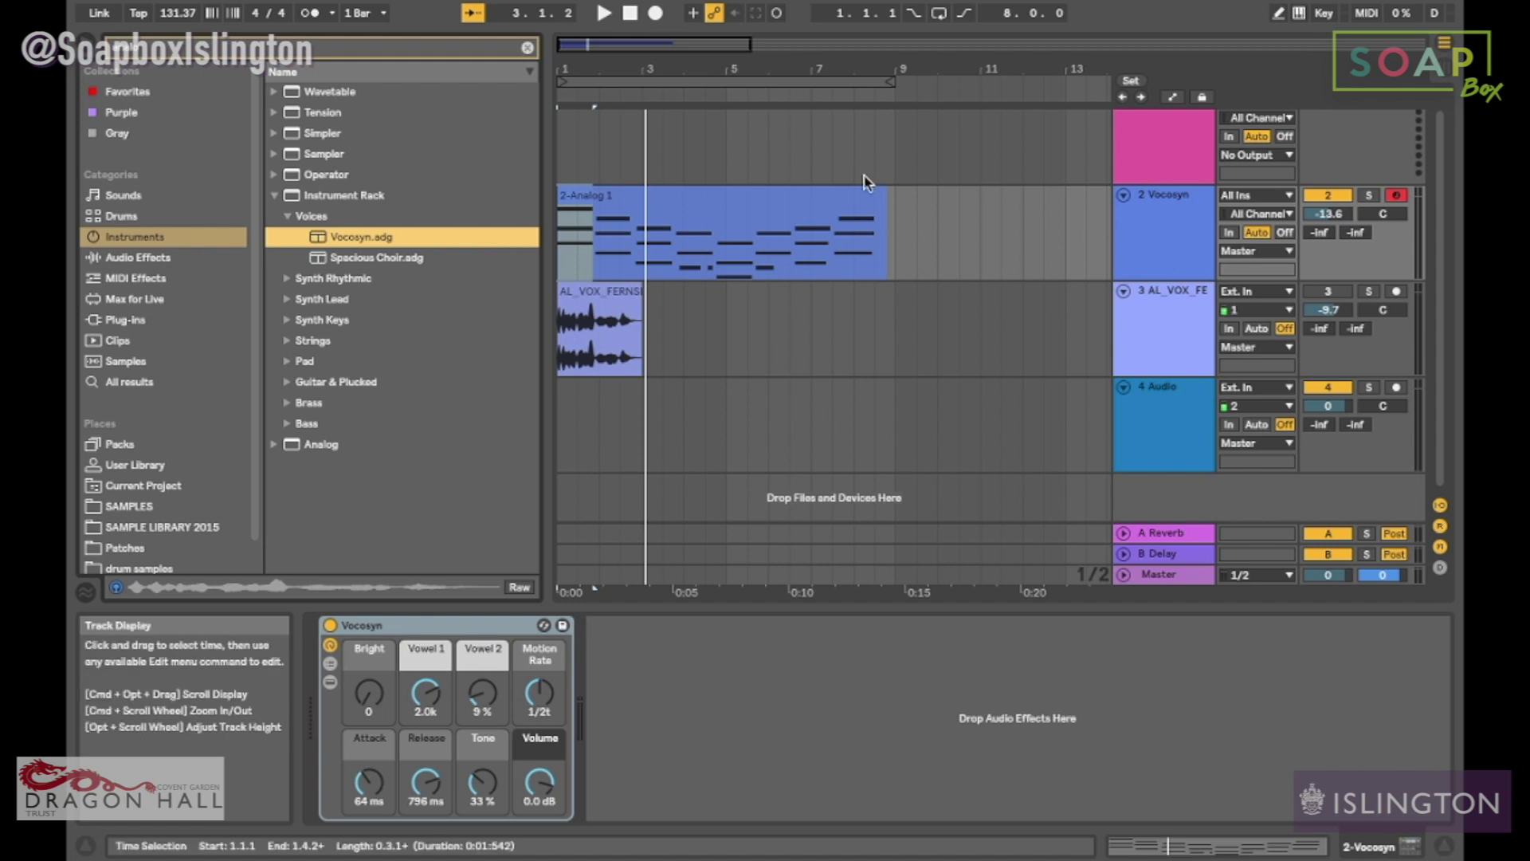
click(579, 342)
Step: Reverse the vocal sample, solo track 3 to hear it, then switch it back to forwards
double_click(579, 343)
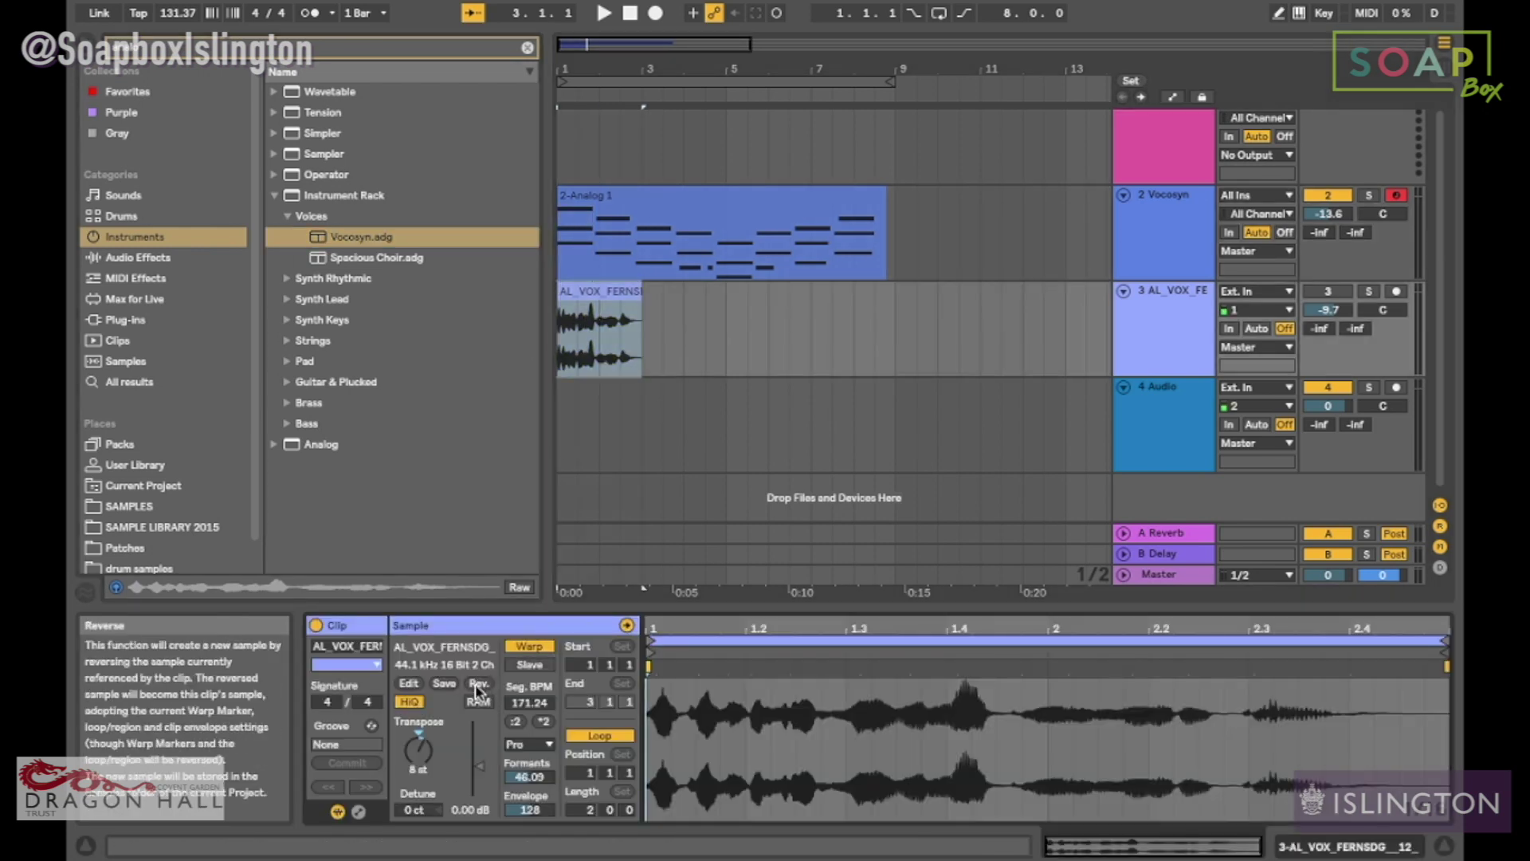
click(477, 684)
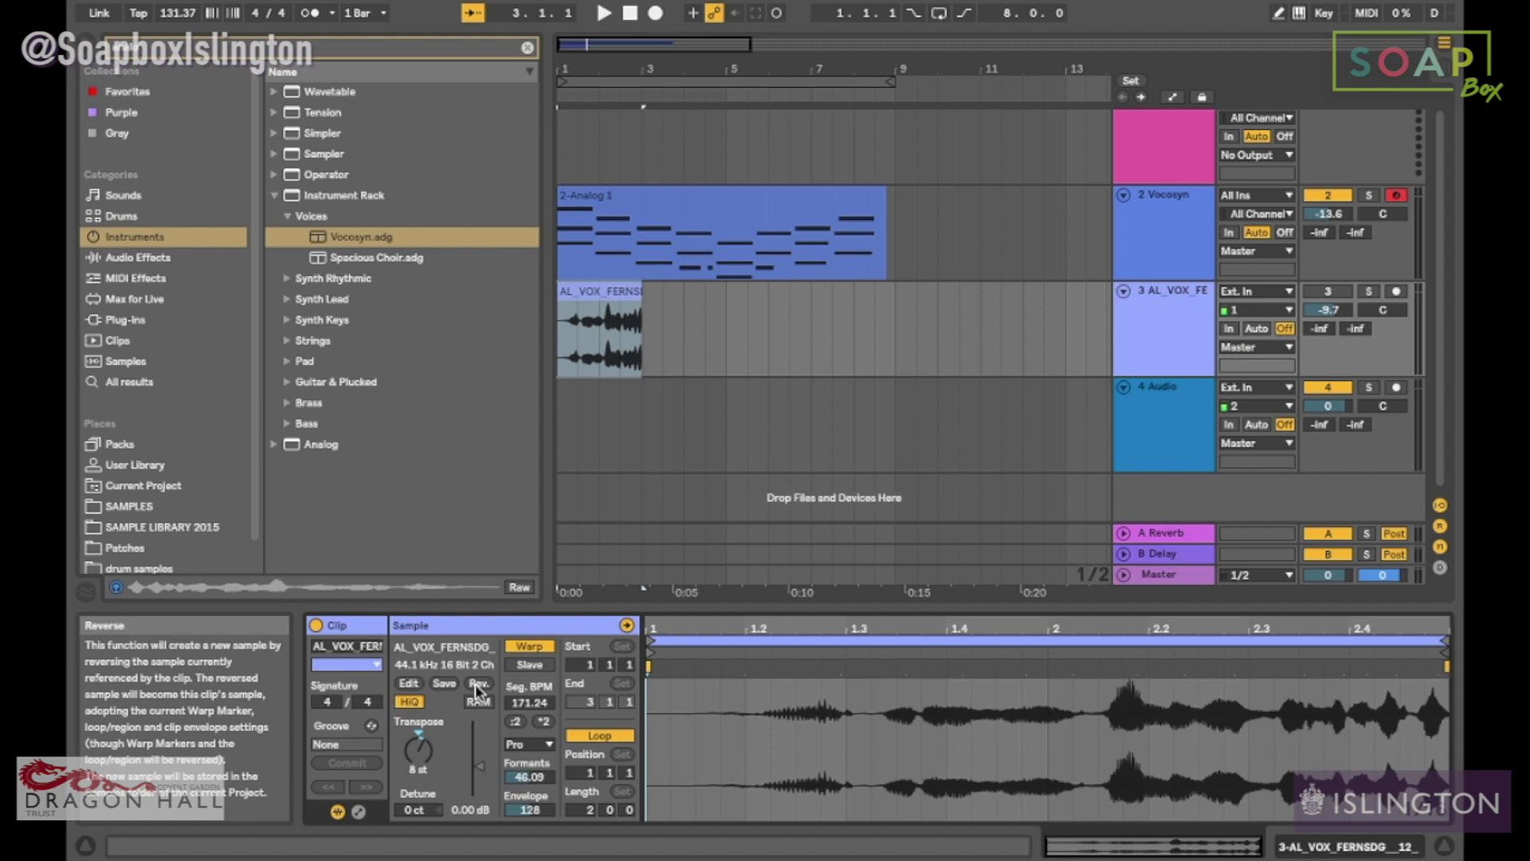
click(1368, 291)
key(space)
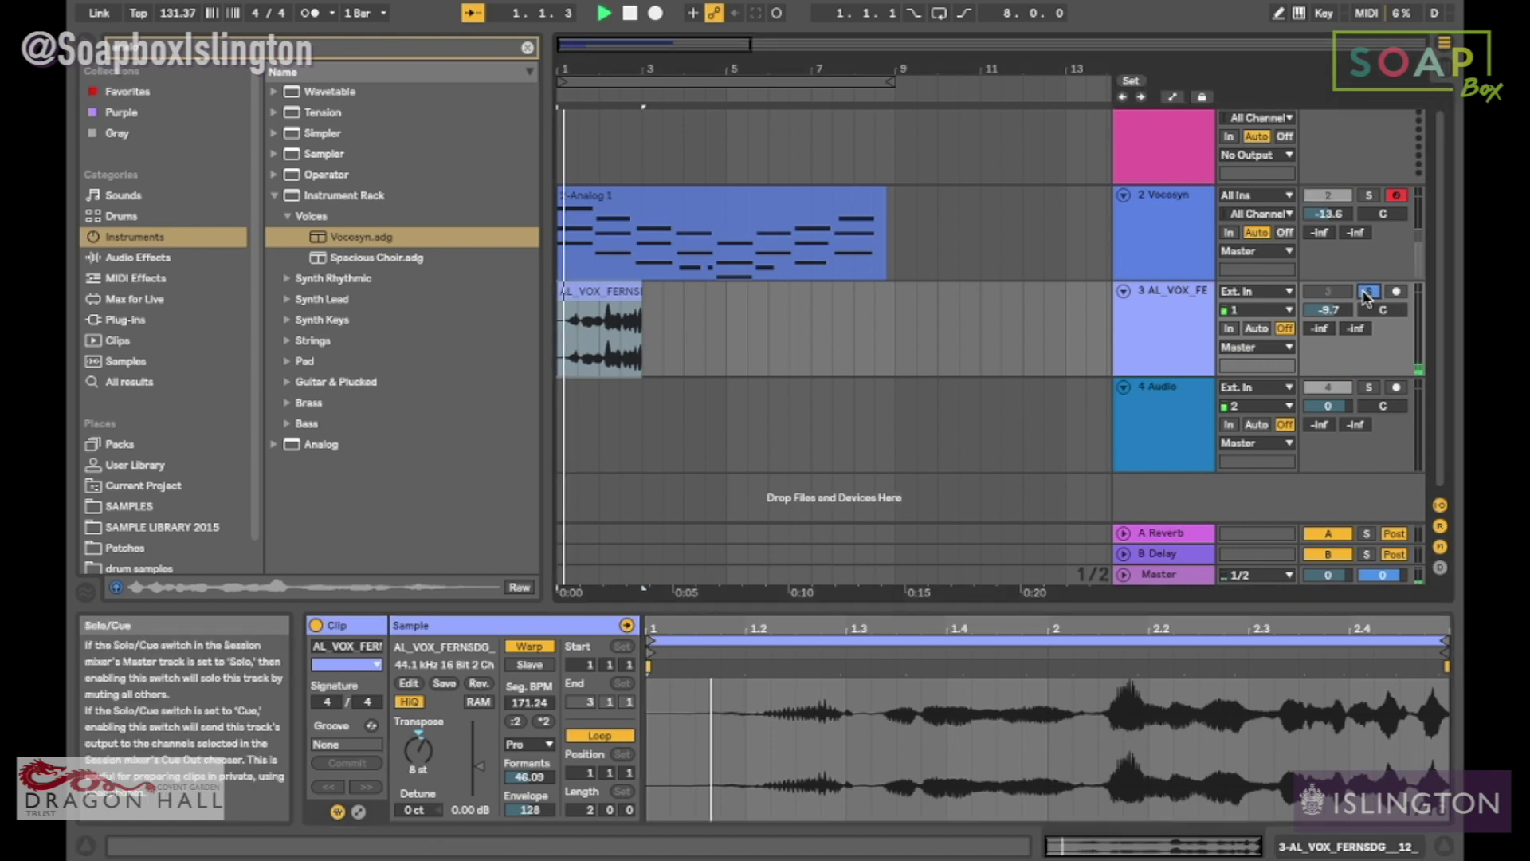
click(478, 683)
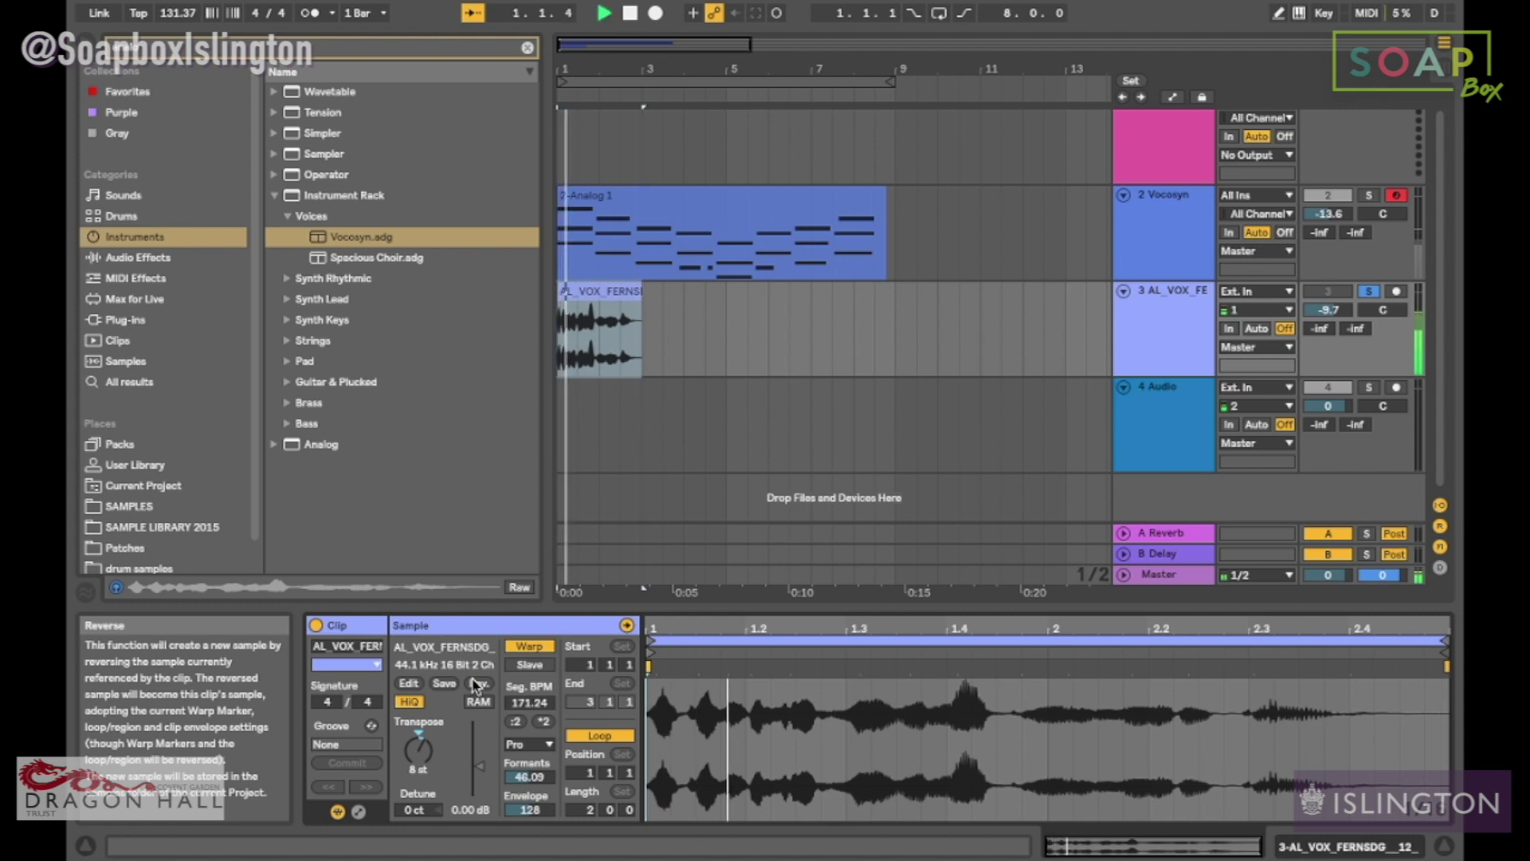
key(space)
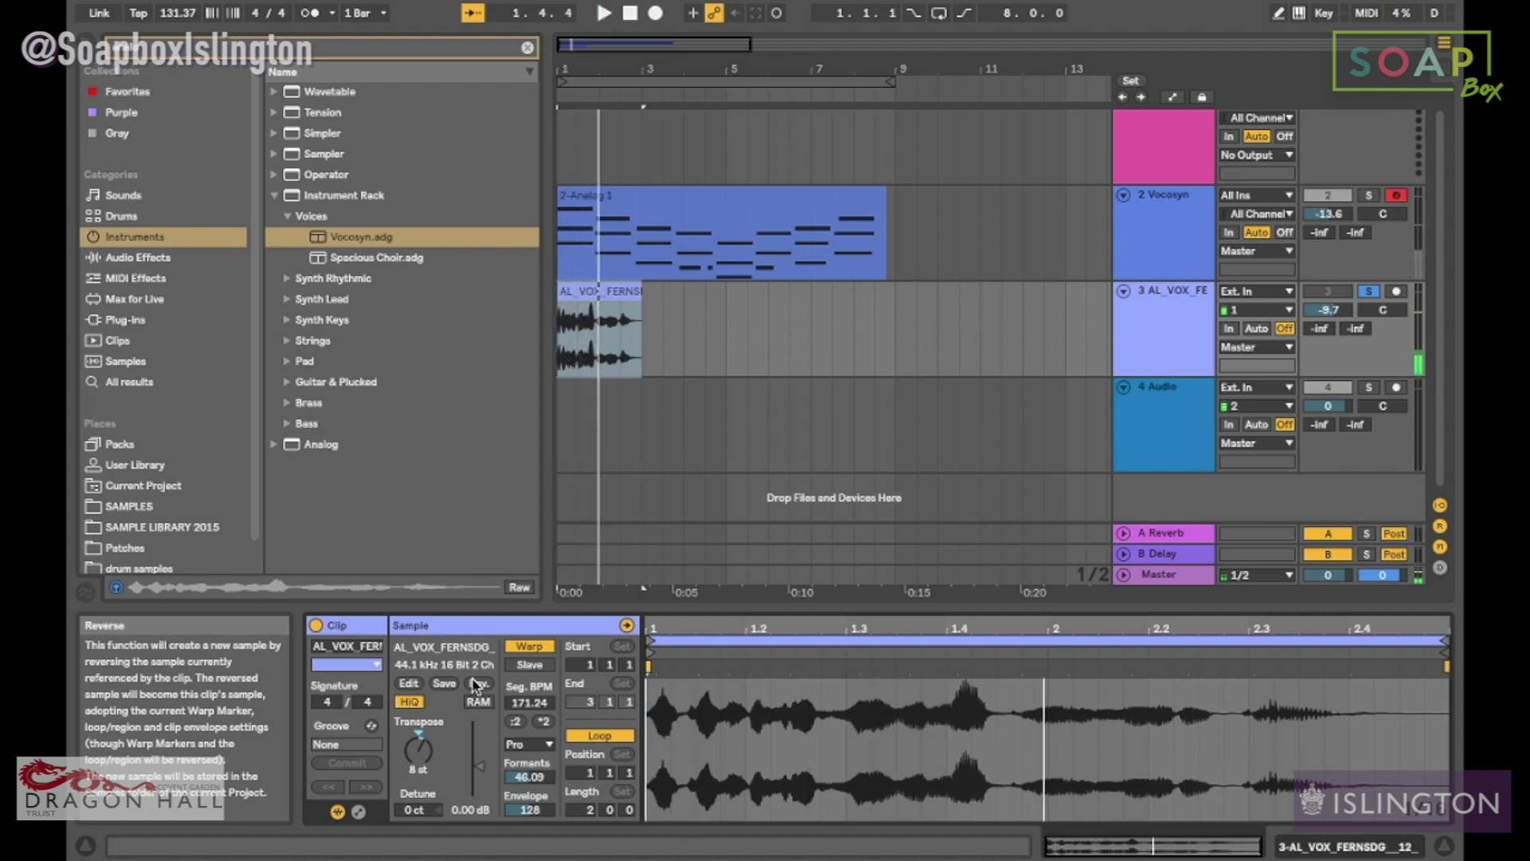